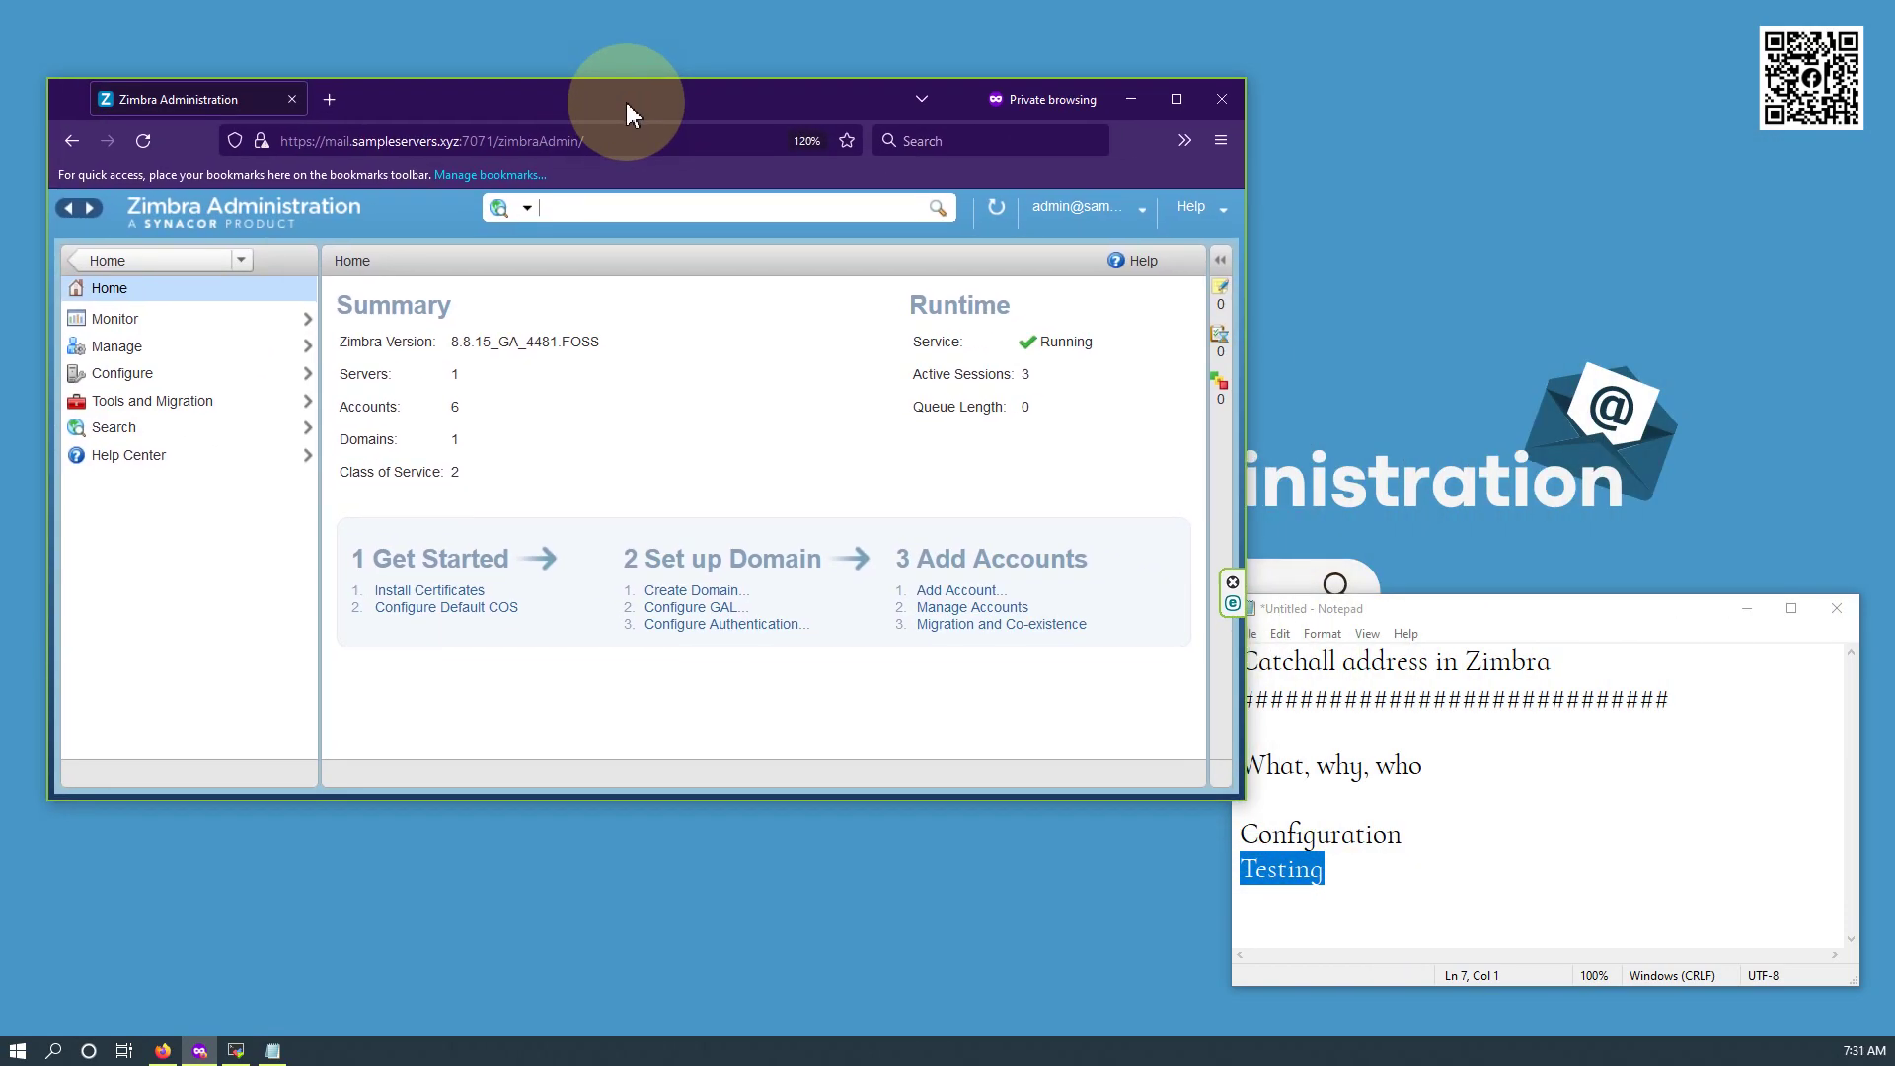
- Open the Accounts list and inspect the admin, test1, test3, test4 and test5 accounts
left_click(116, 350)
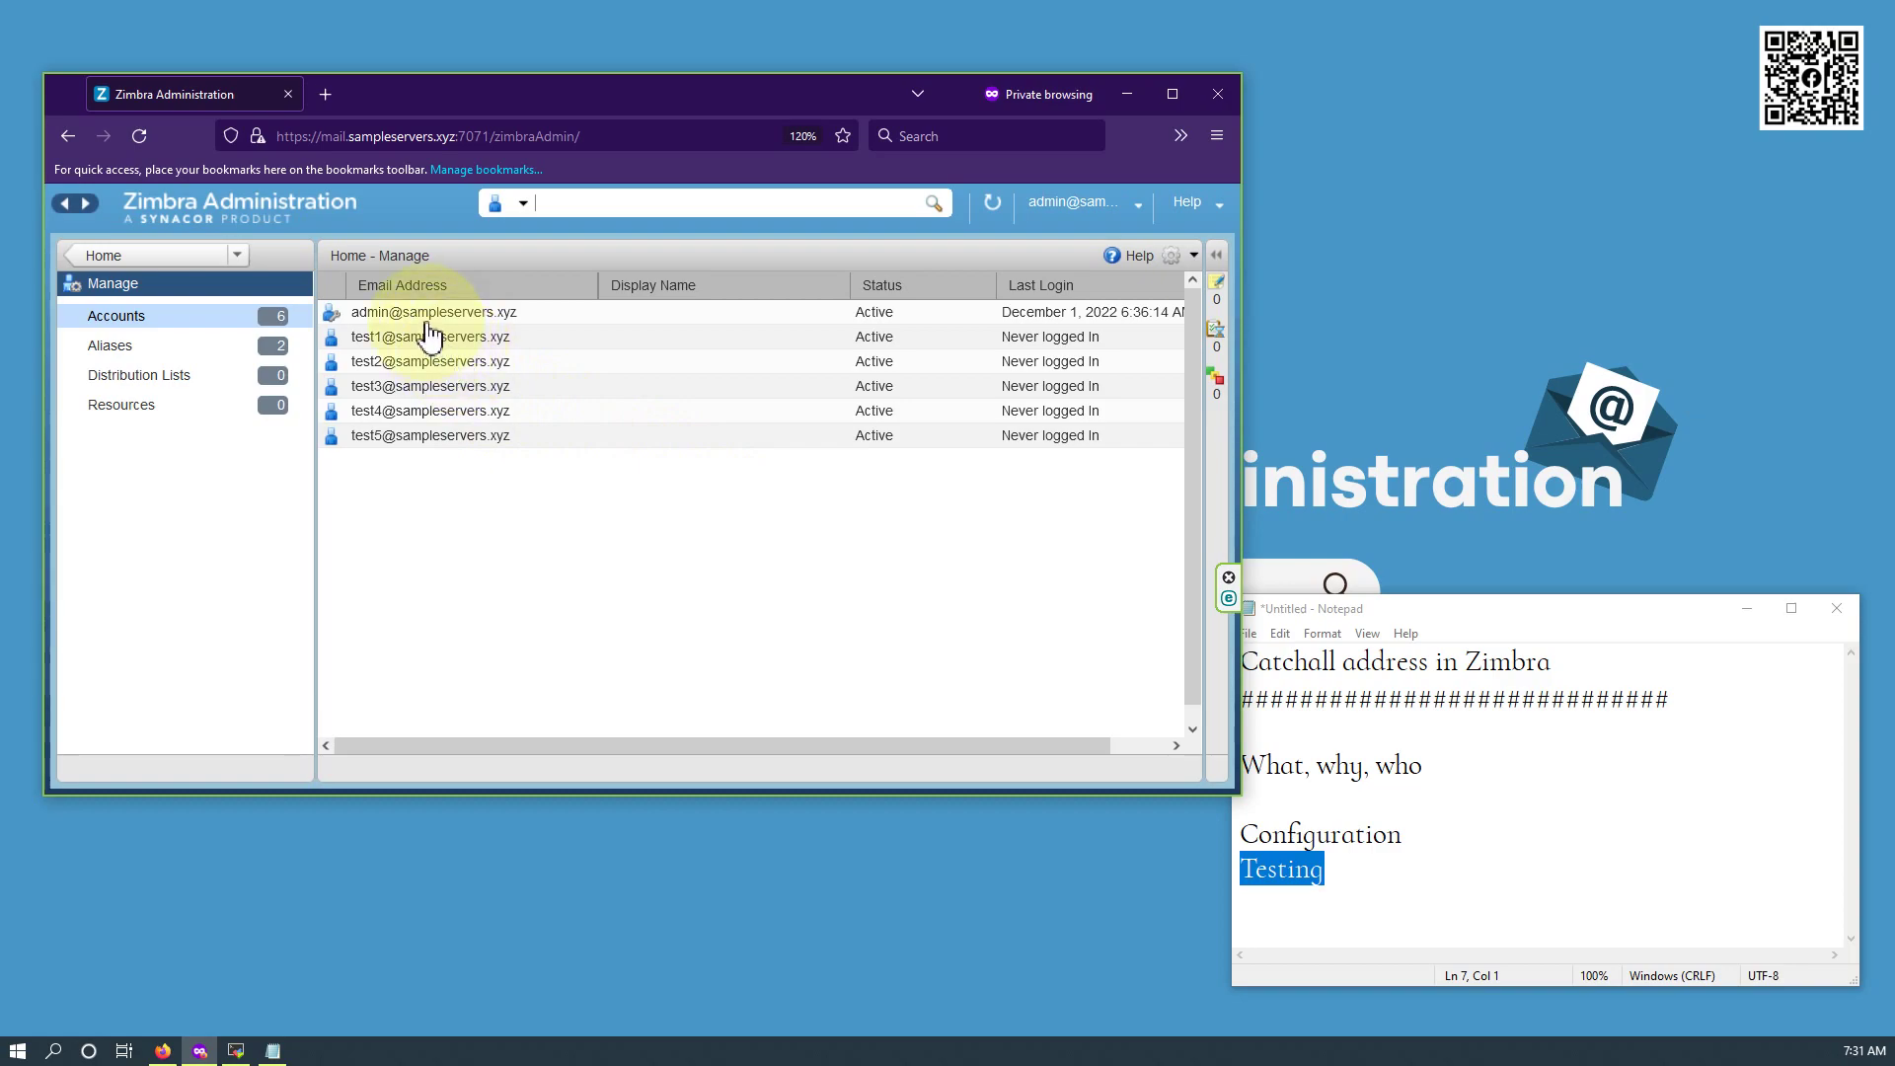
left_click(429, 314)
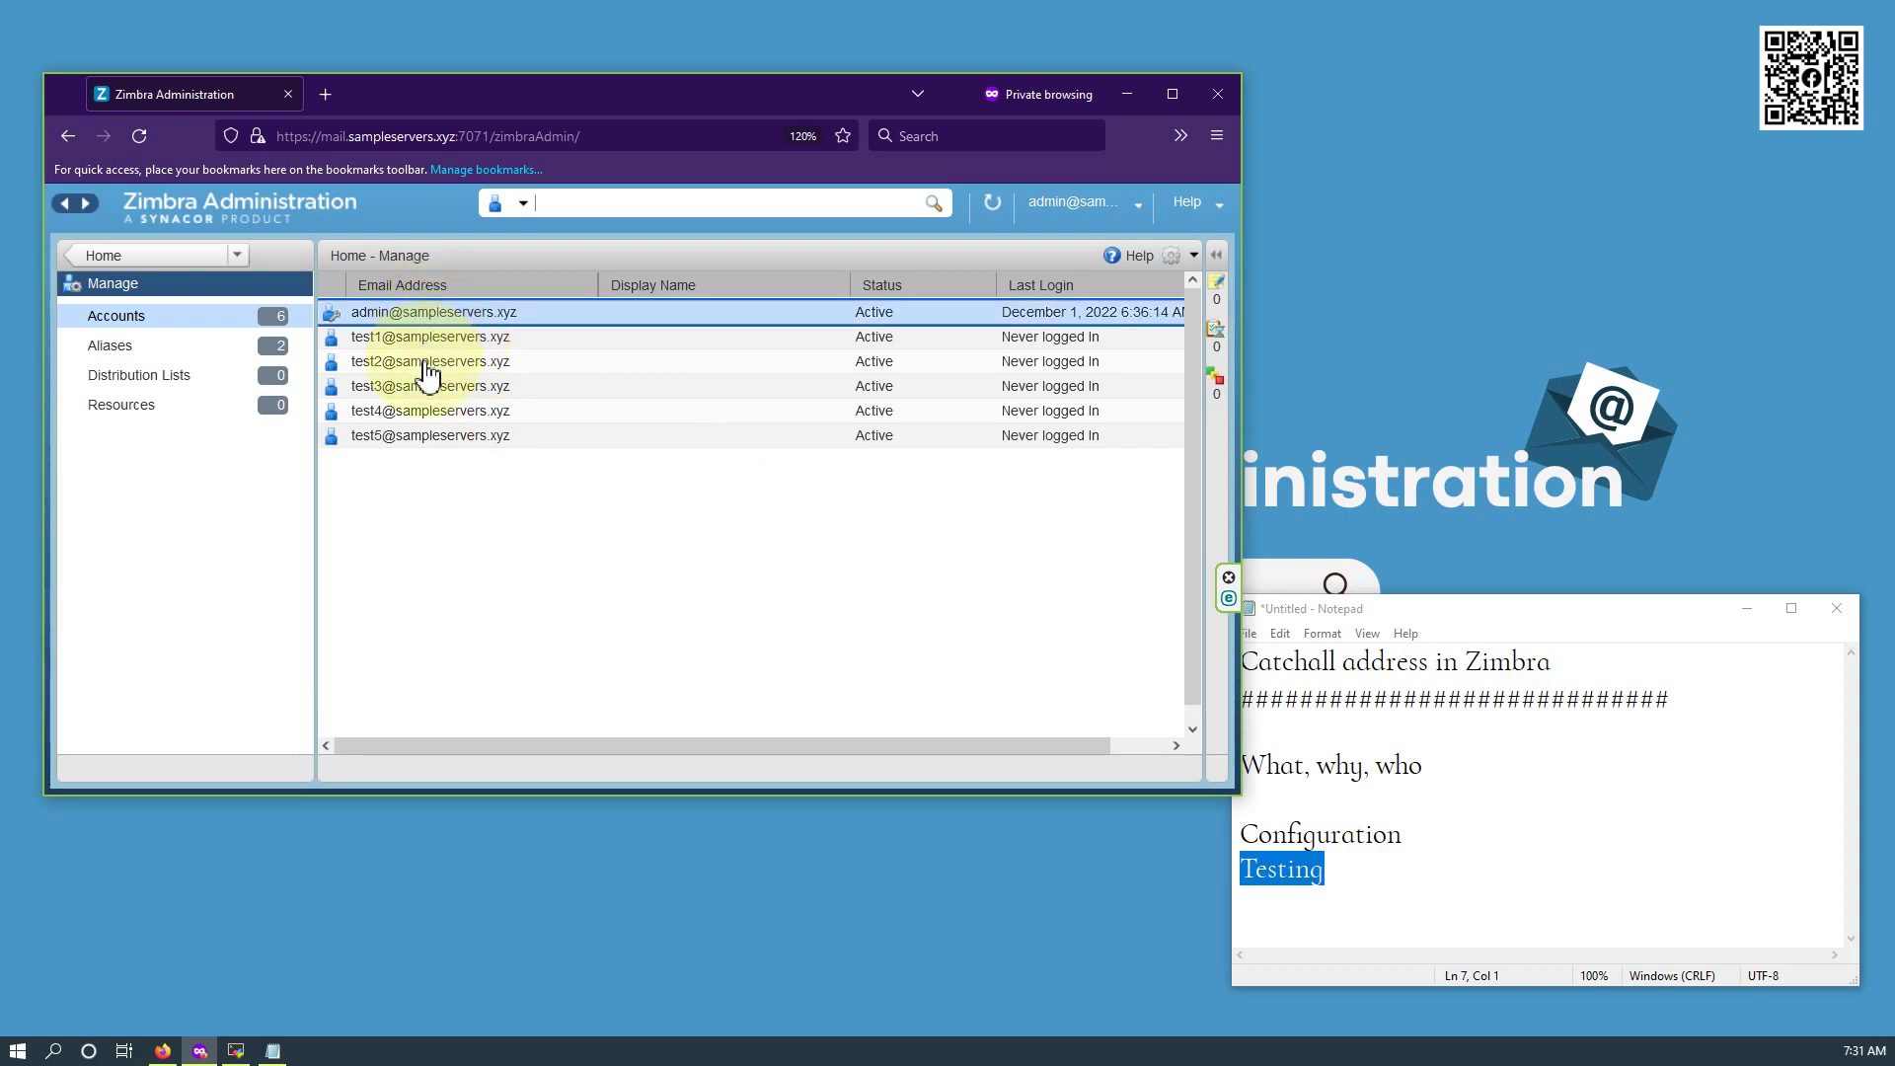
left_click(410, 388)
left_click(413, 413)
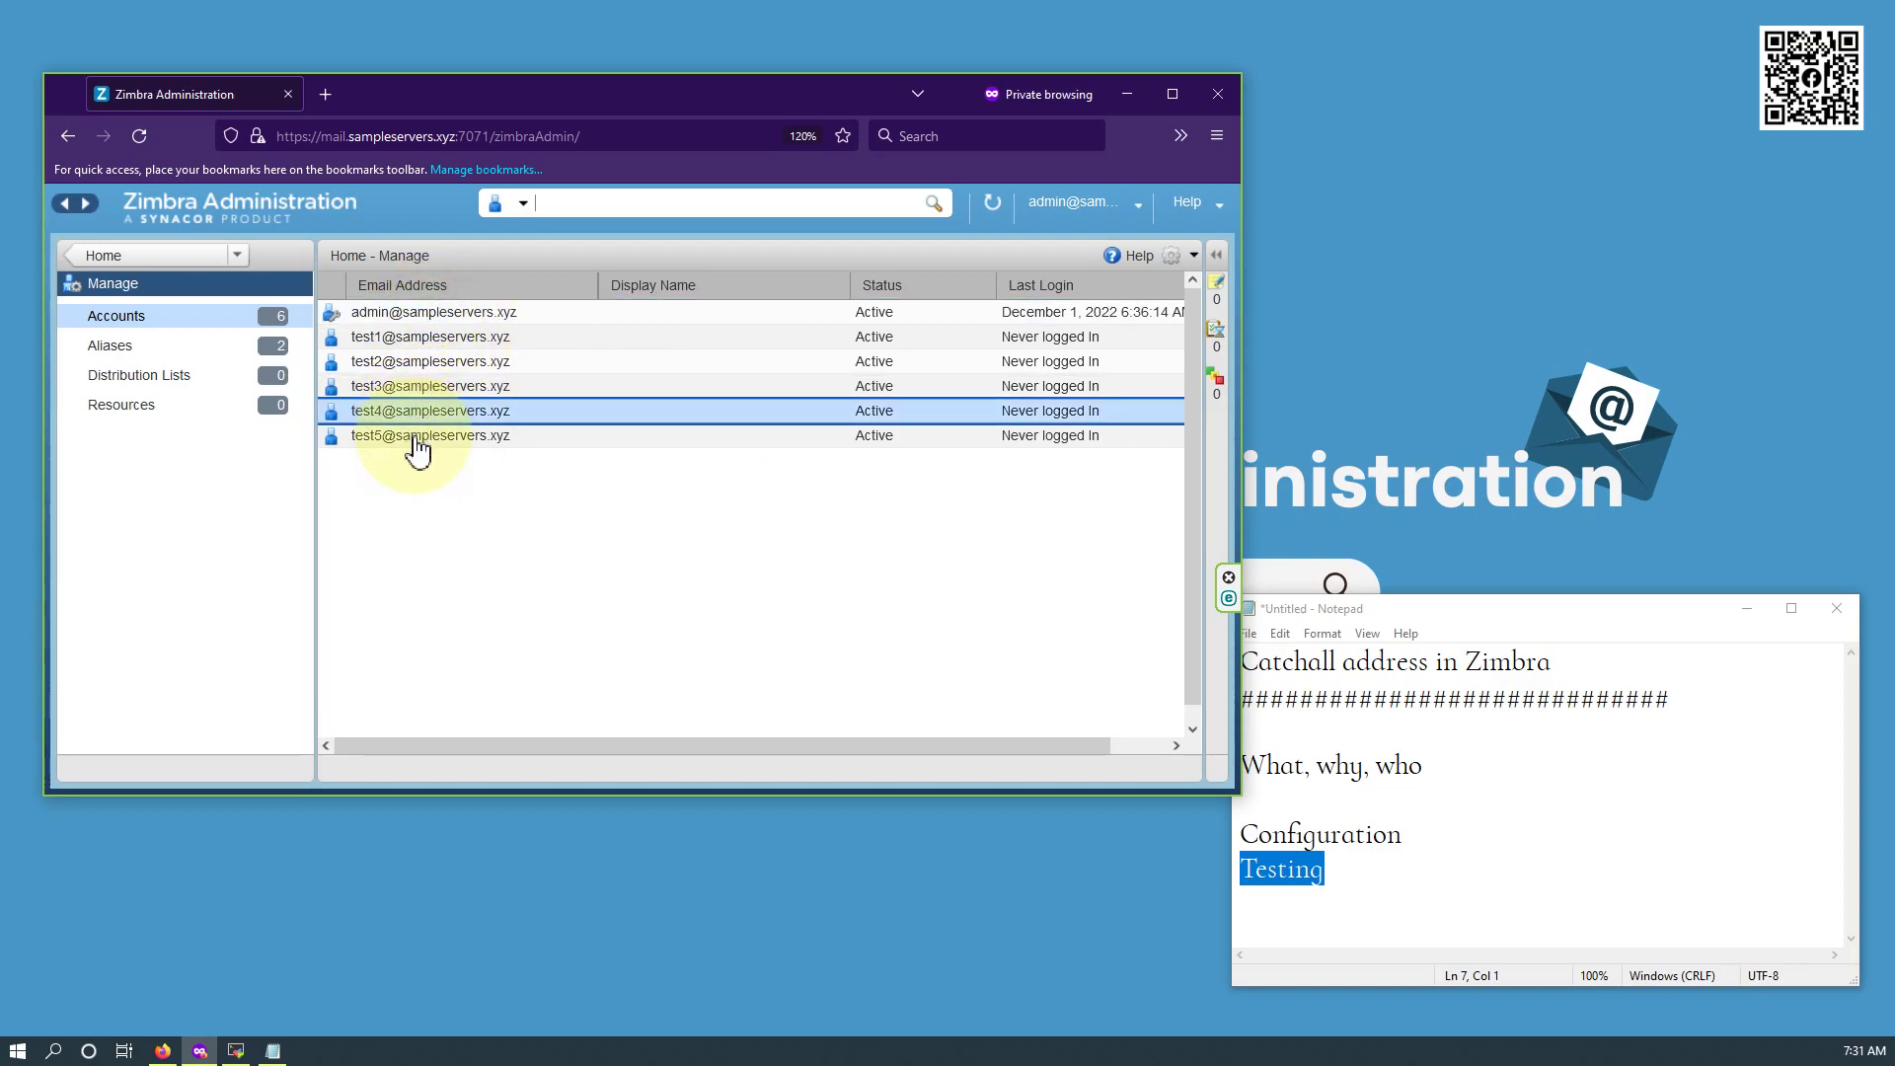
left_click(412, 438)
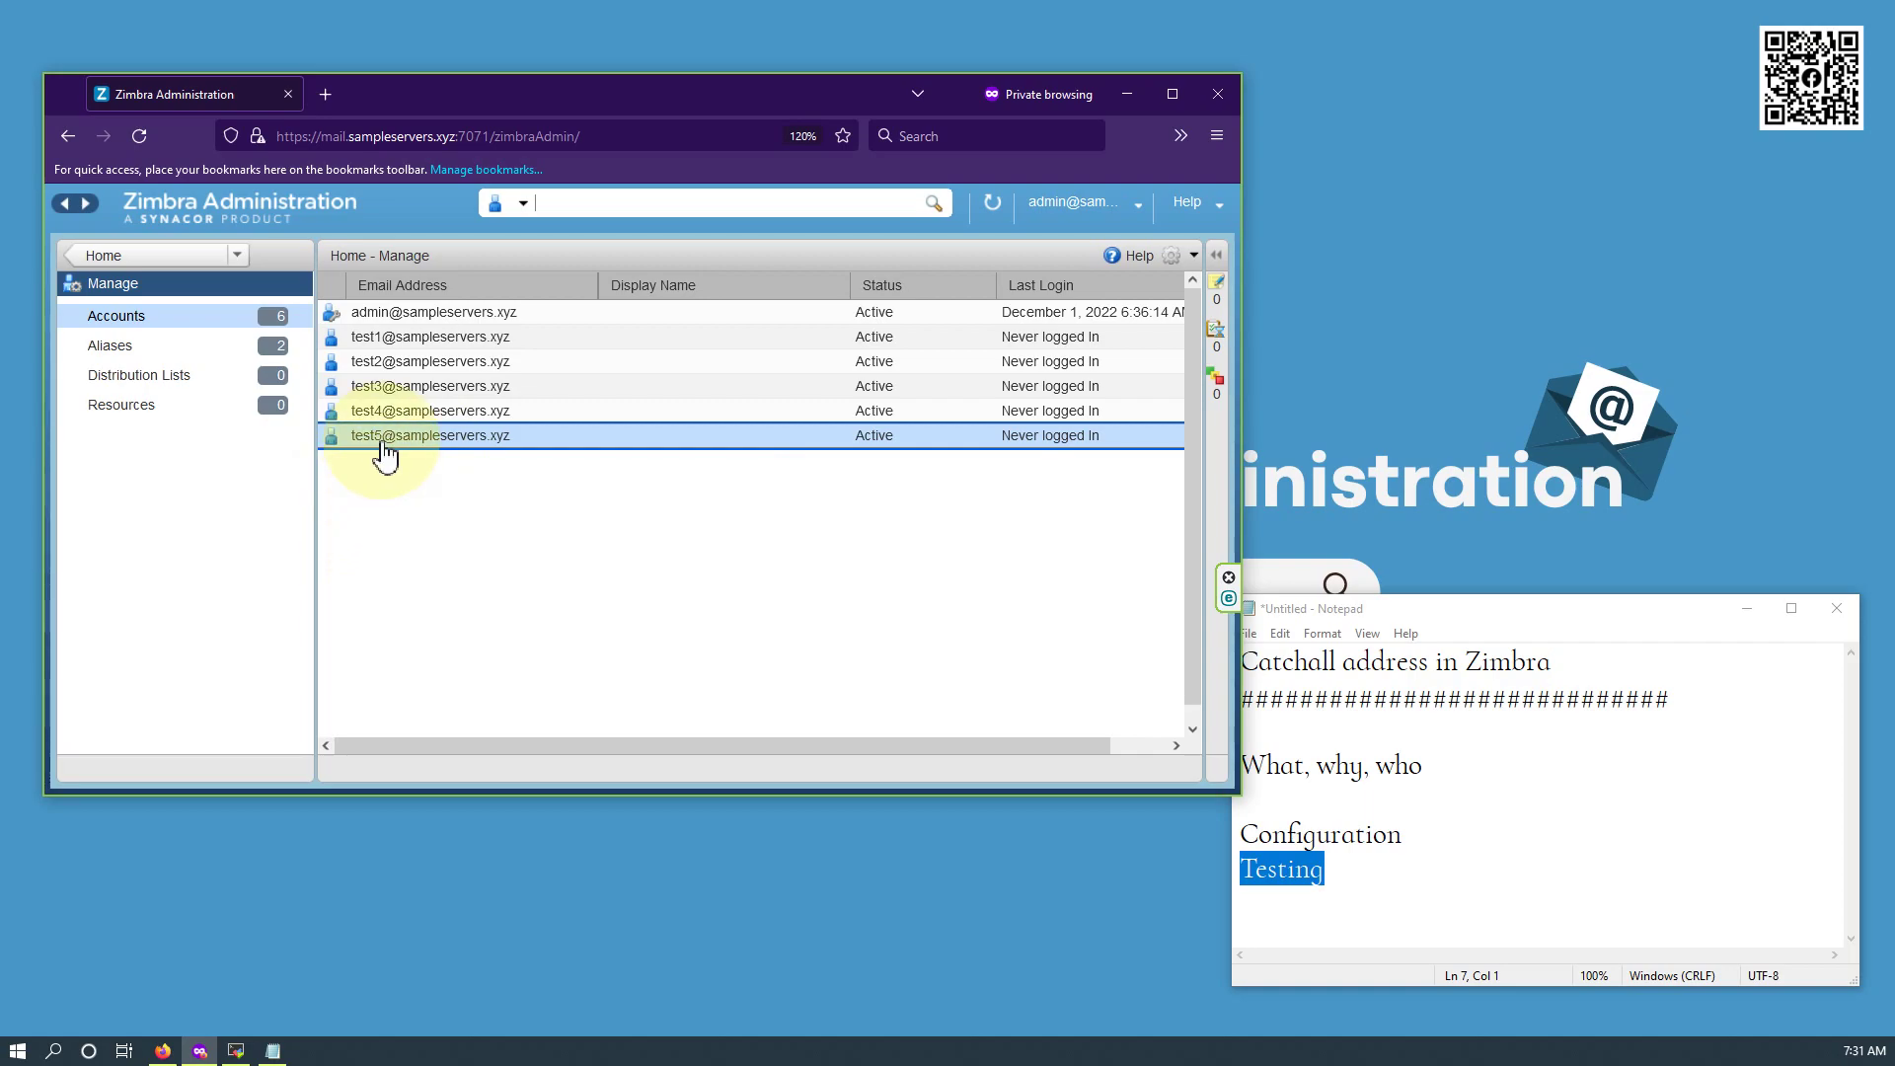
mouse_move(376, 455)
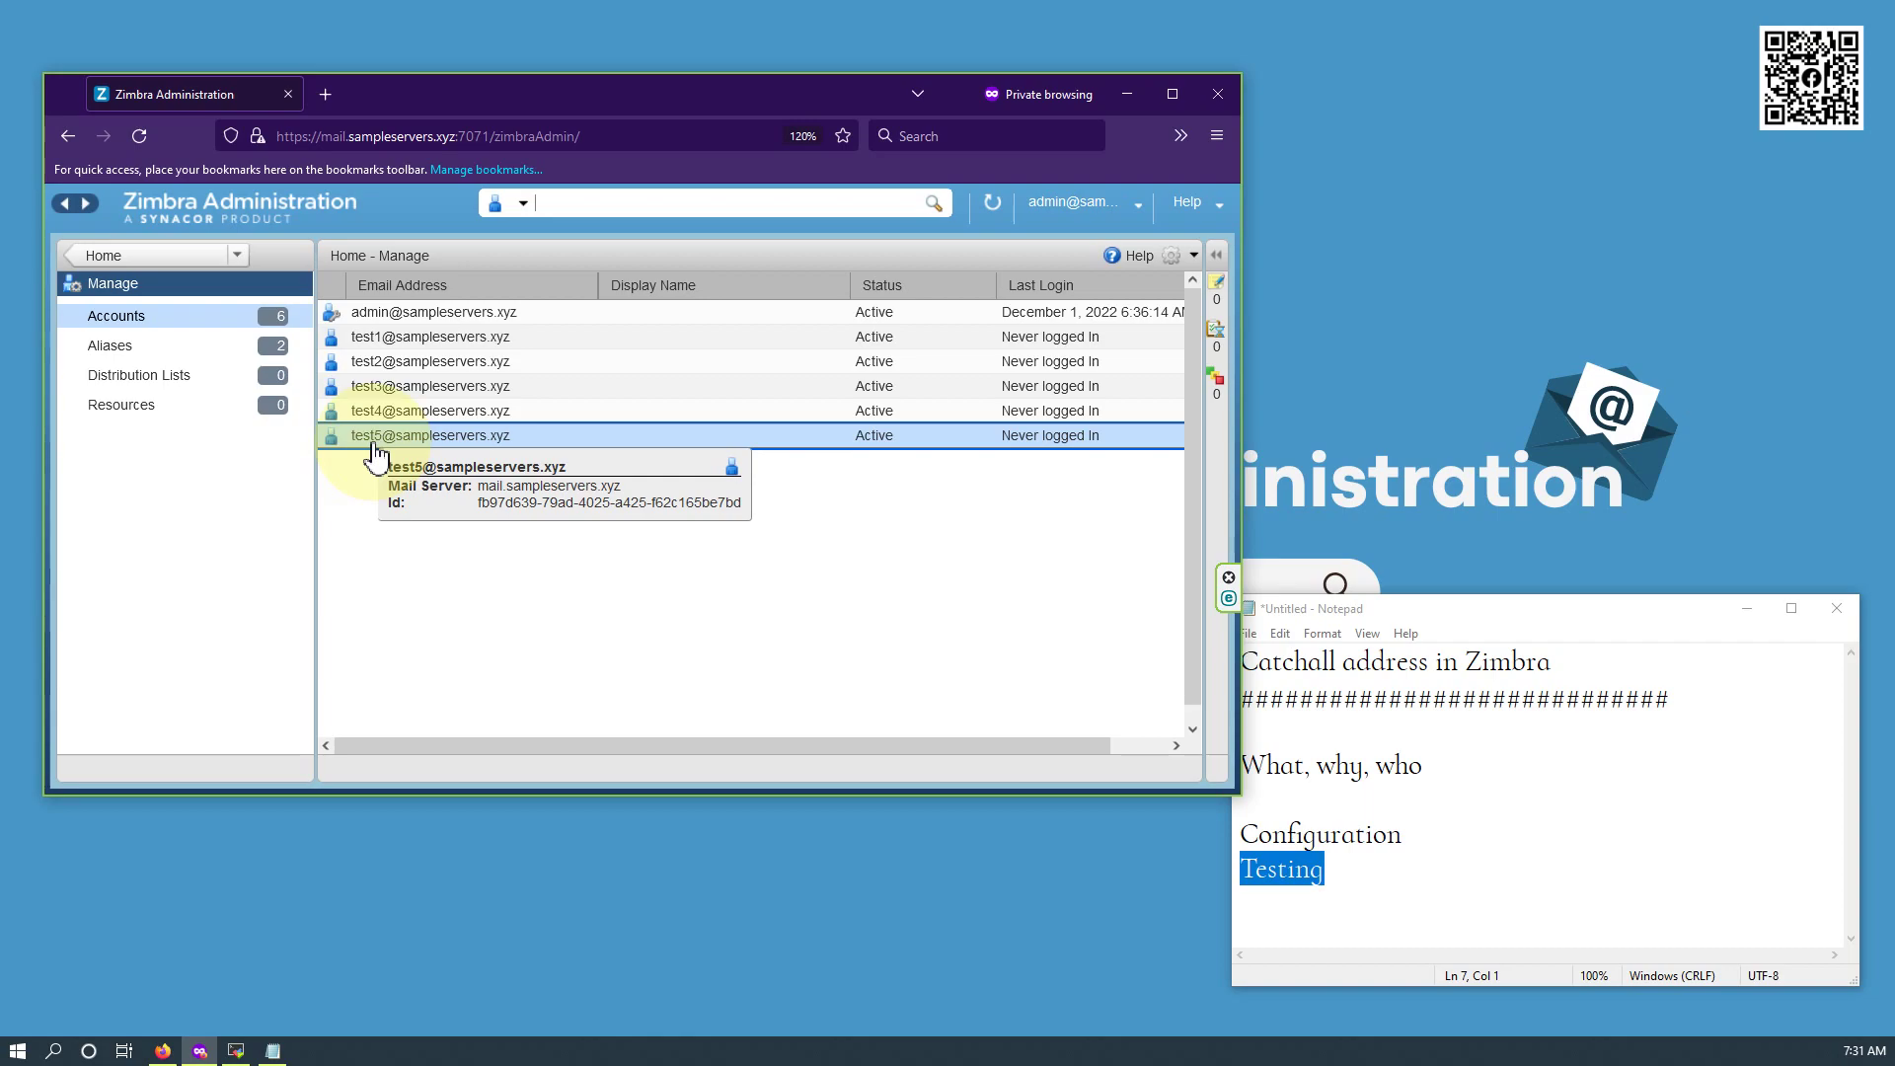
left_click(359, 340)
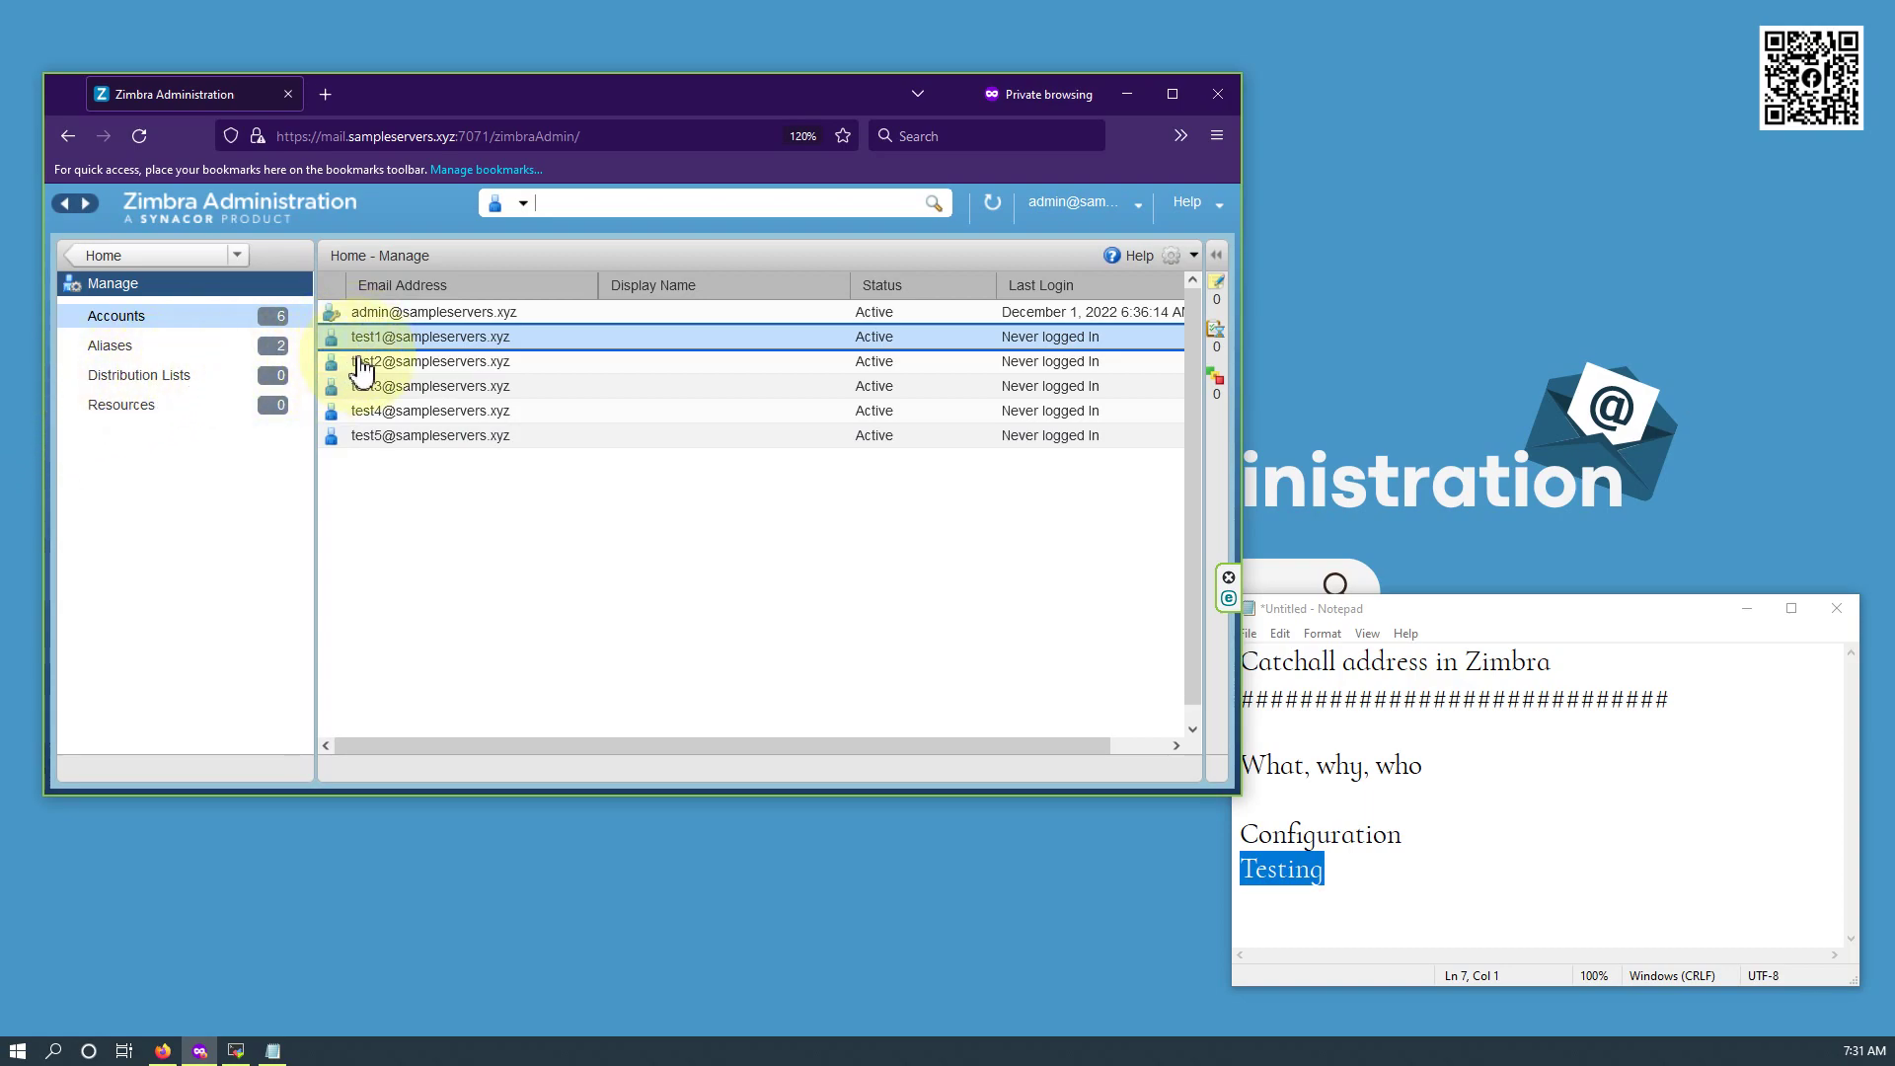
mouse_move(389, 353)
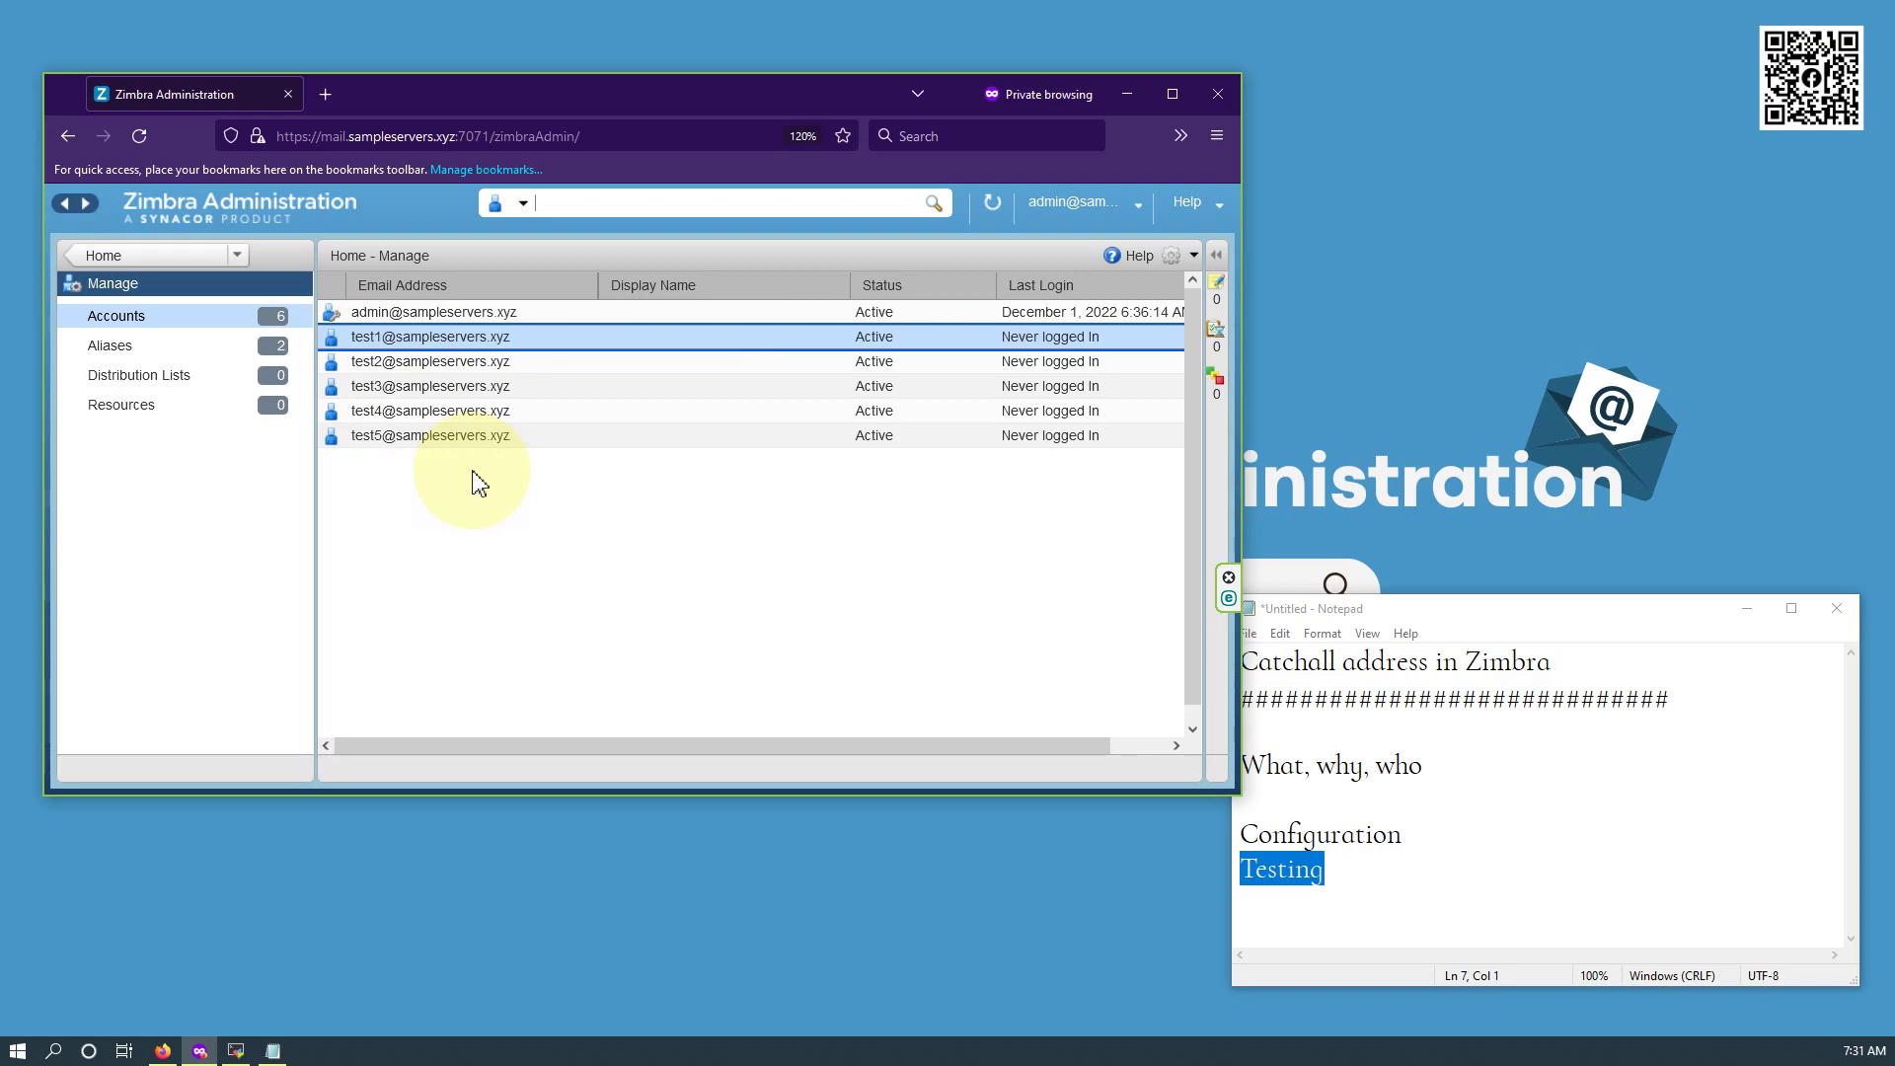
mouse_move(543, 373)
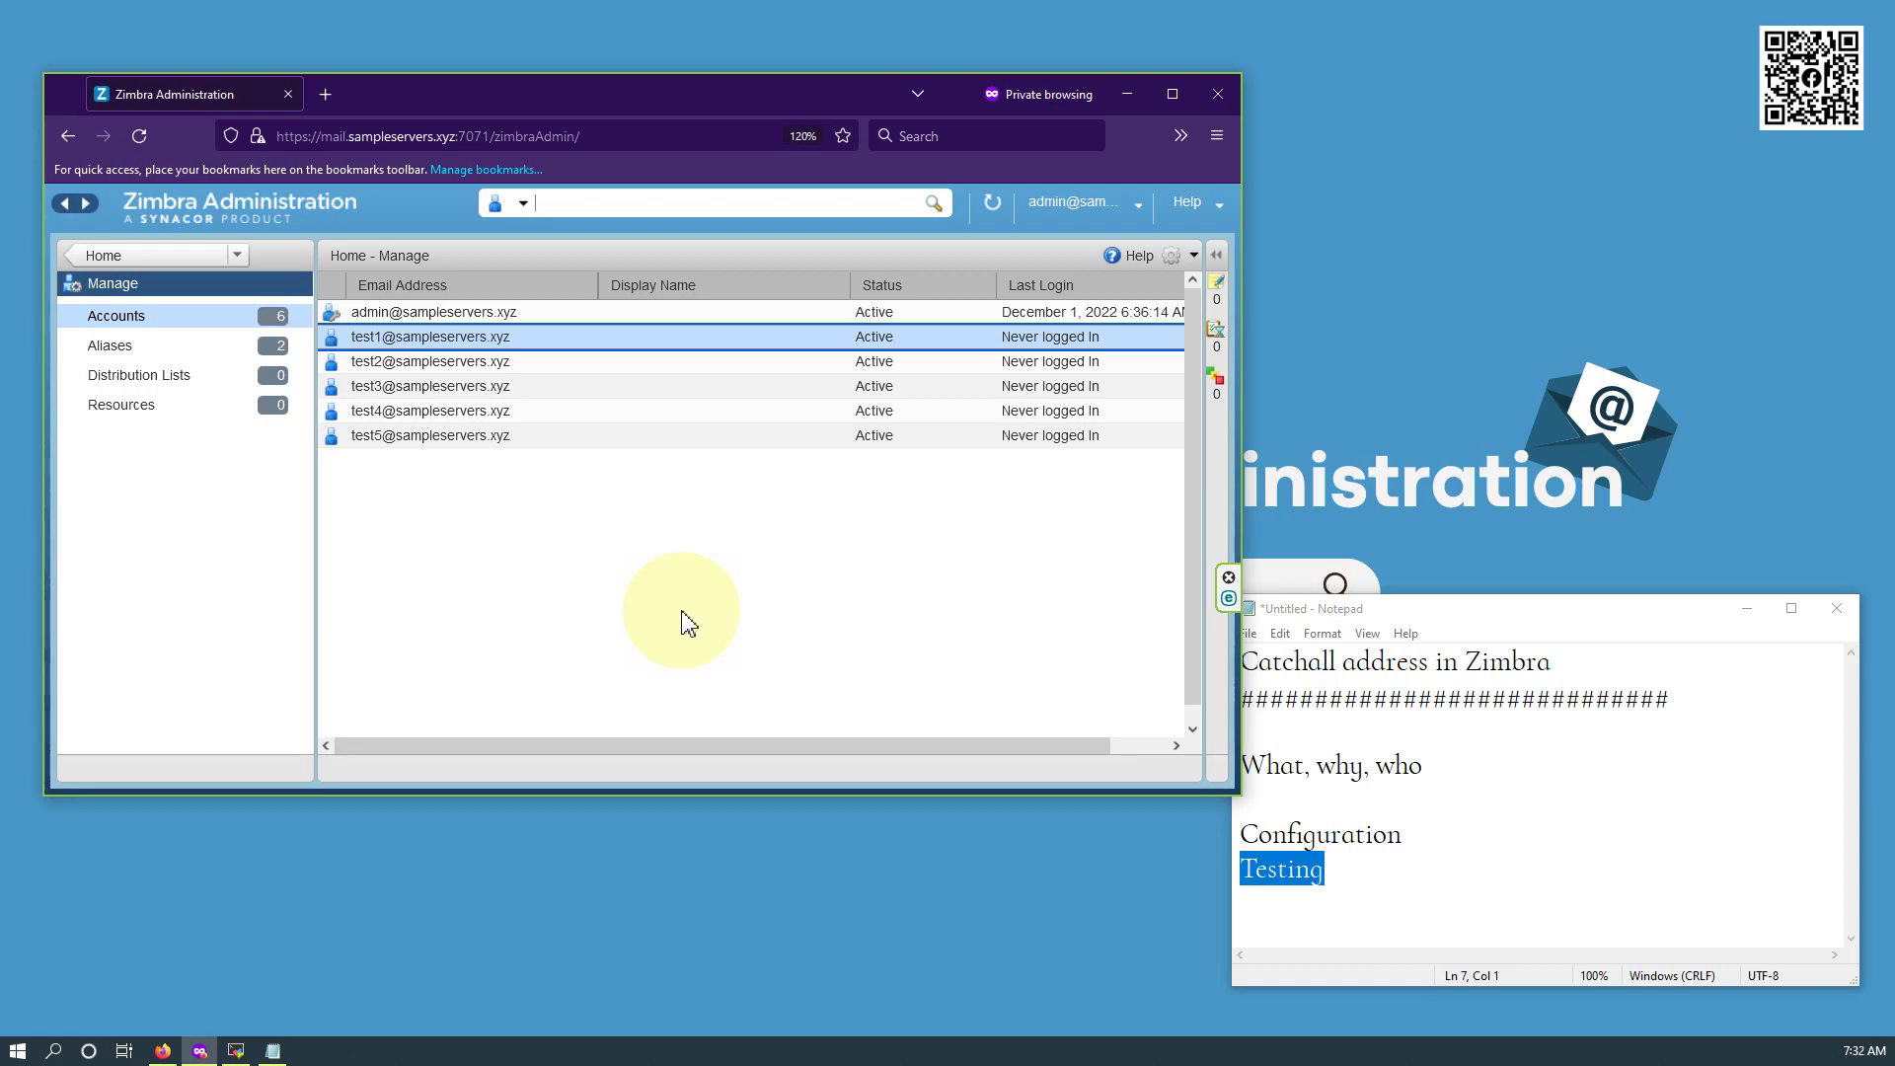
- Open test5's mailbox with View Mail from the account's context menu
right_click(430, 436)
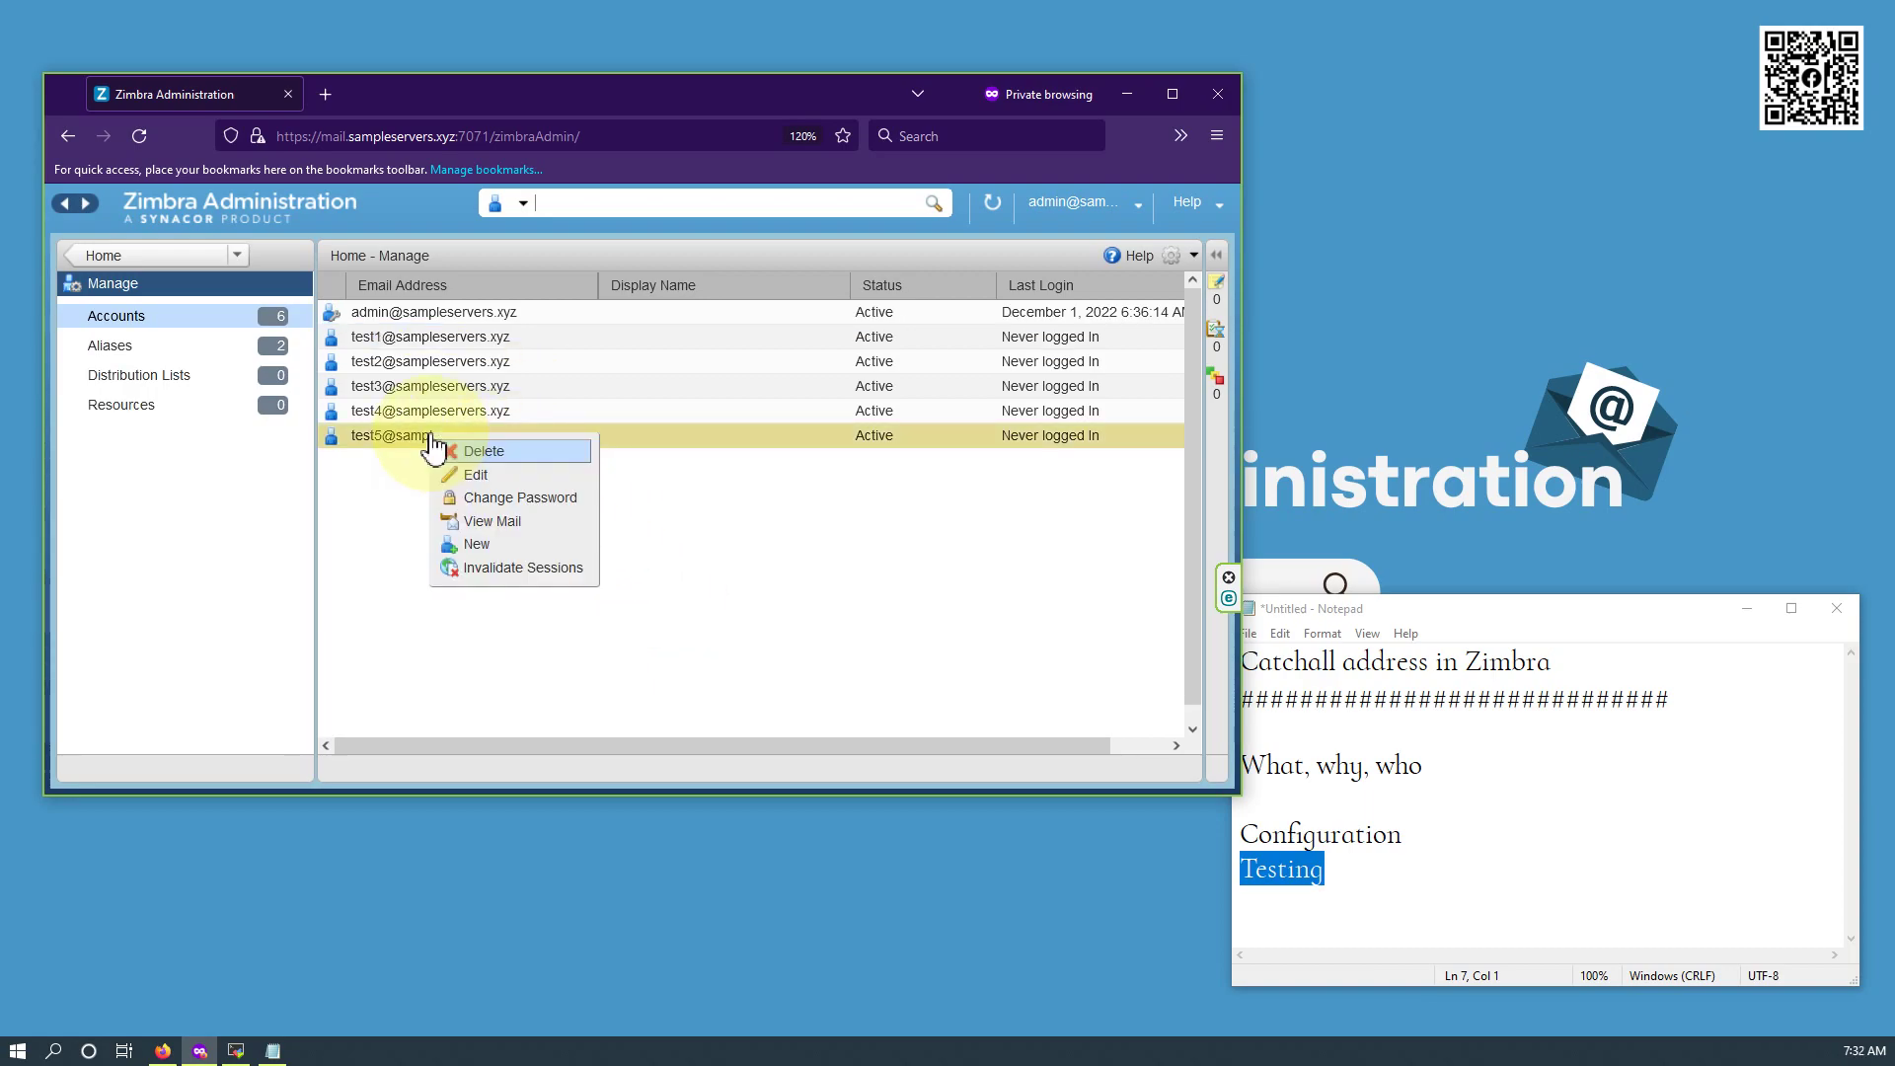
left_click(476, 523)
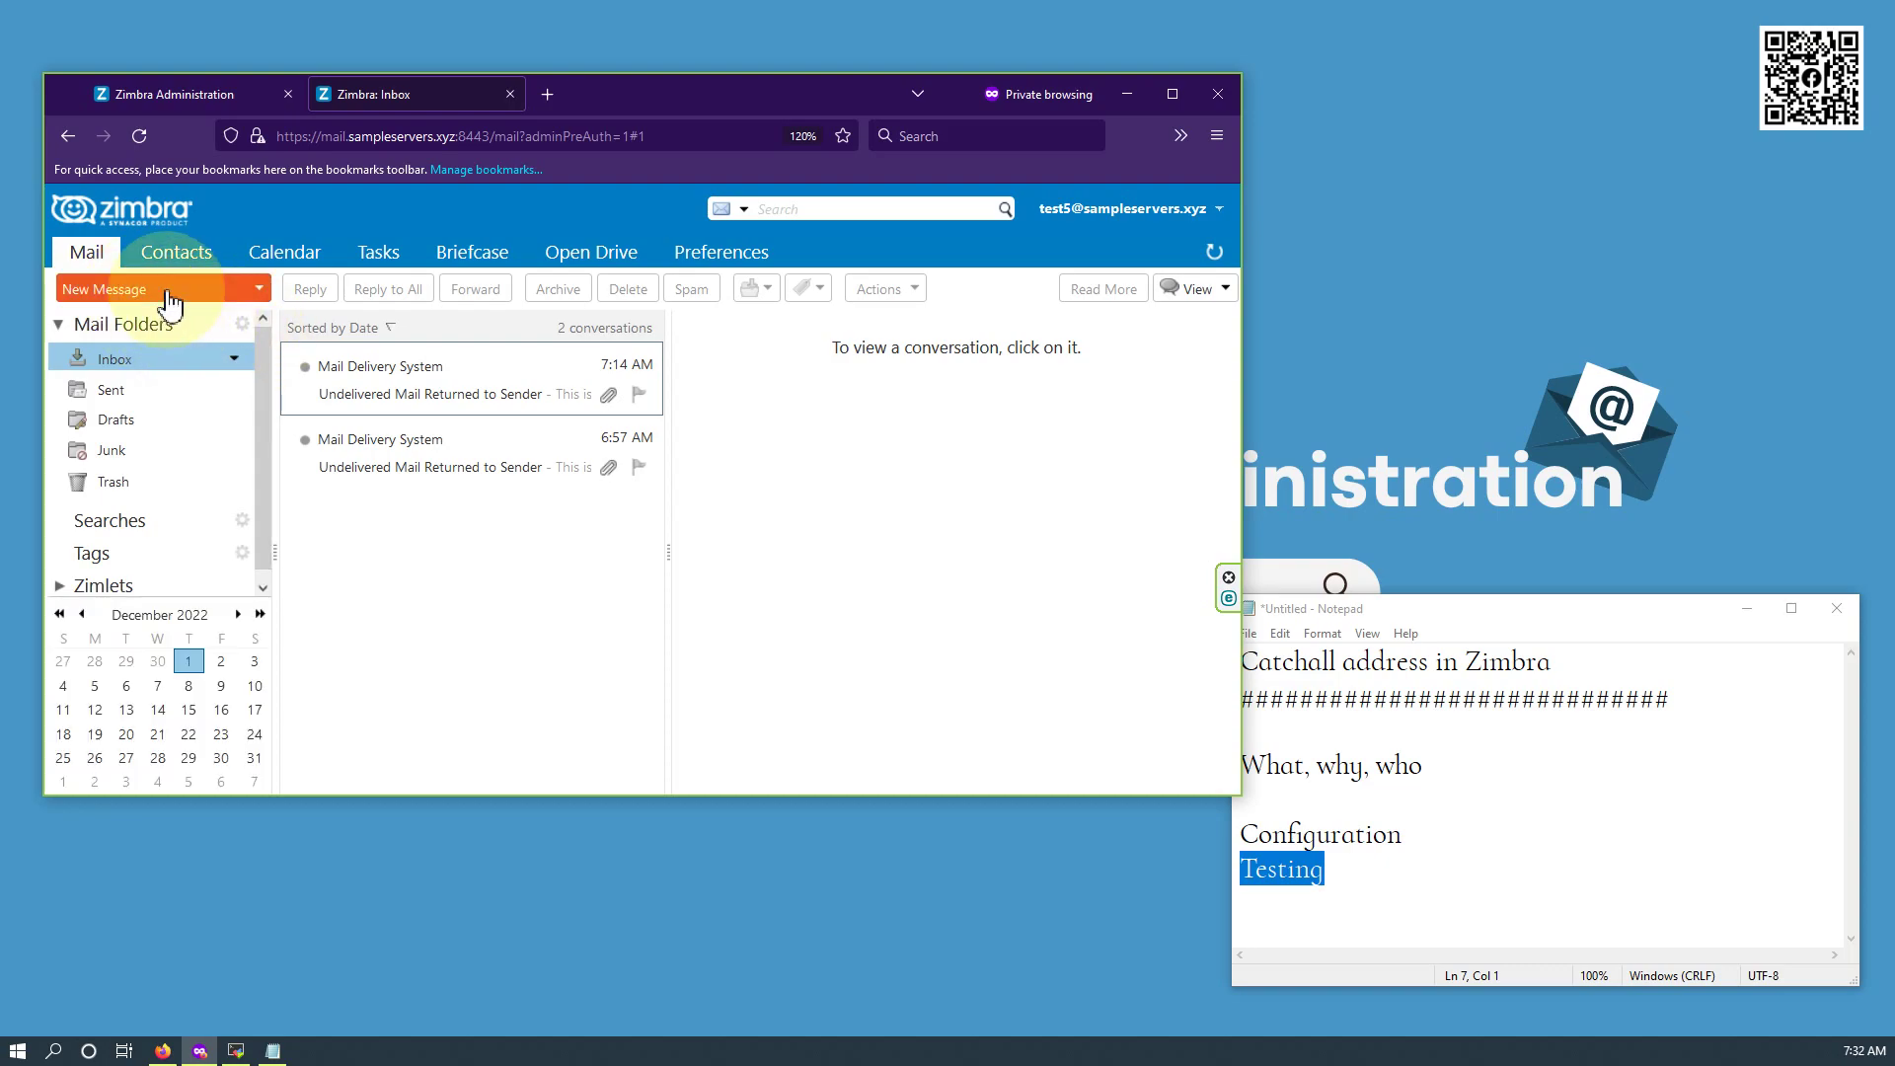
- Send a message with subject 'Test' to a nonexistent sampleservers address
left_click(170, 296)
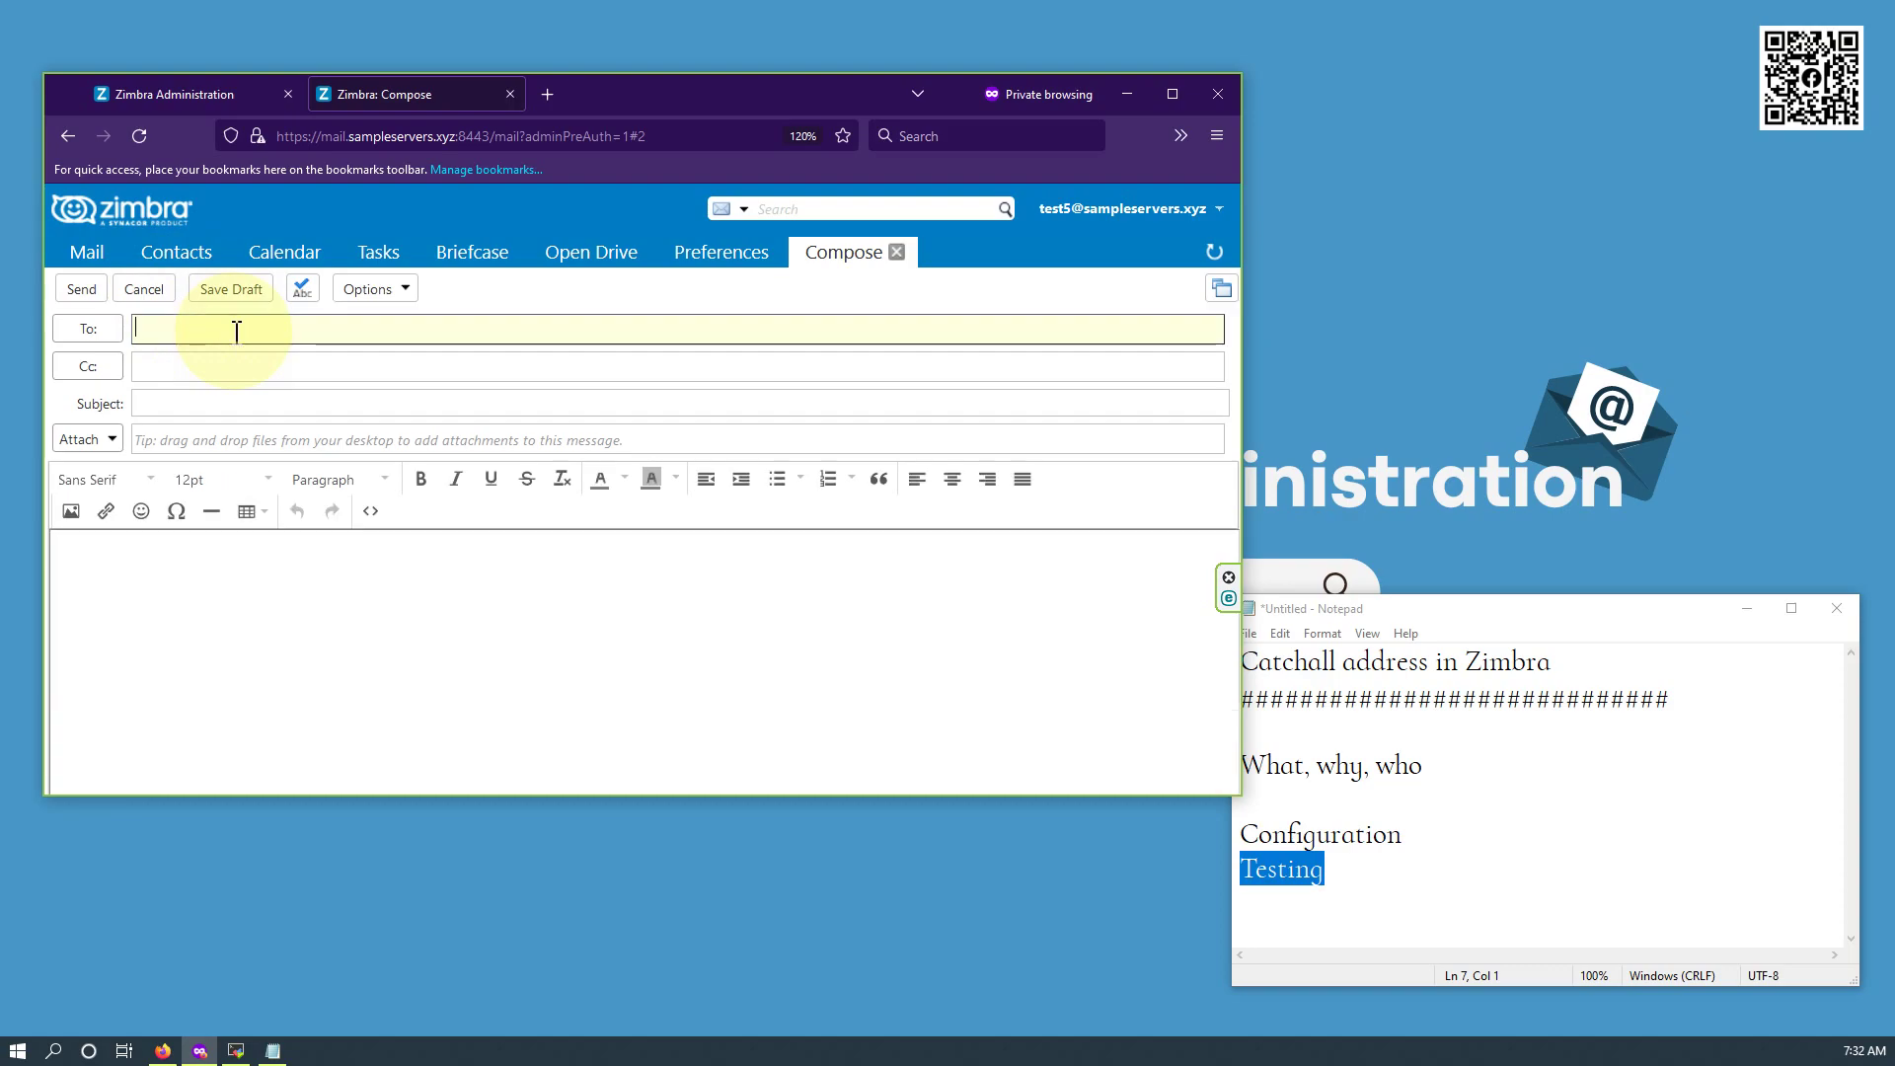
left_click(247, 409)
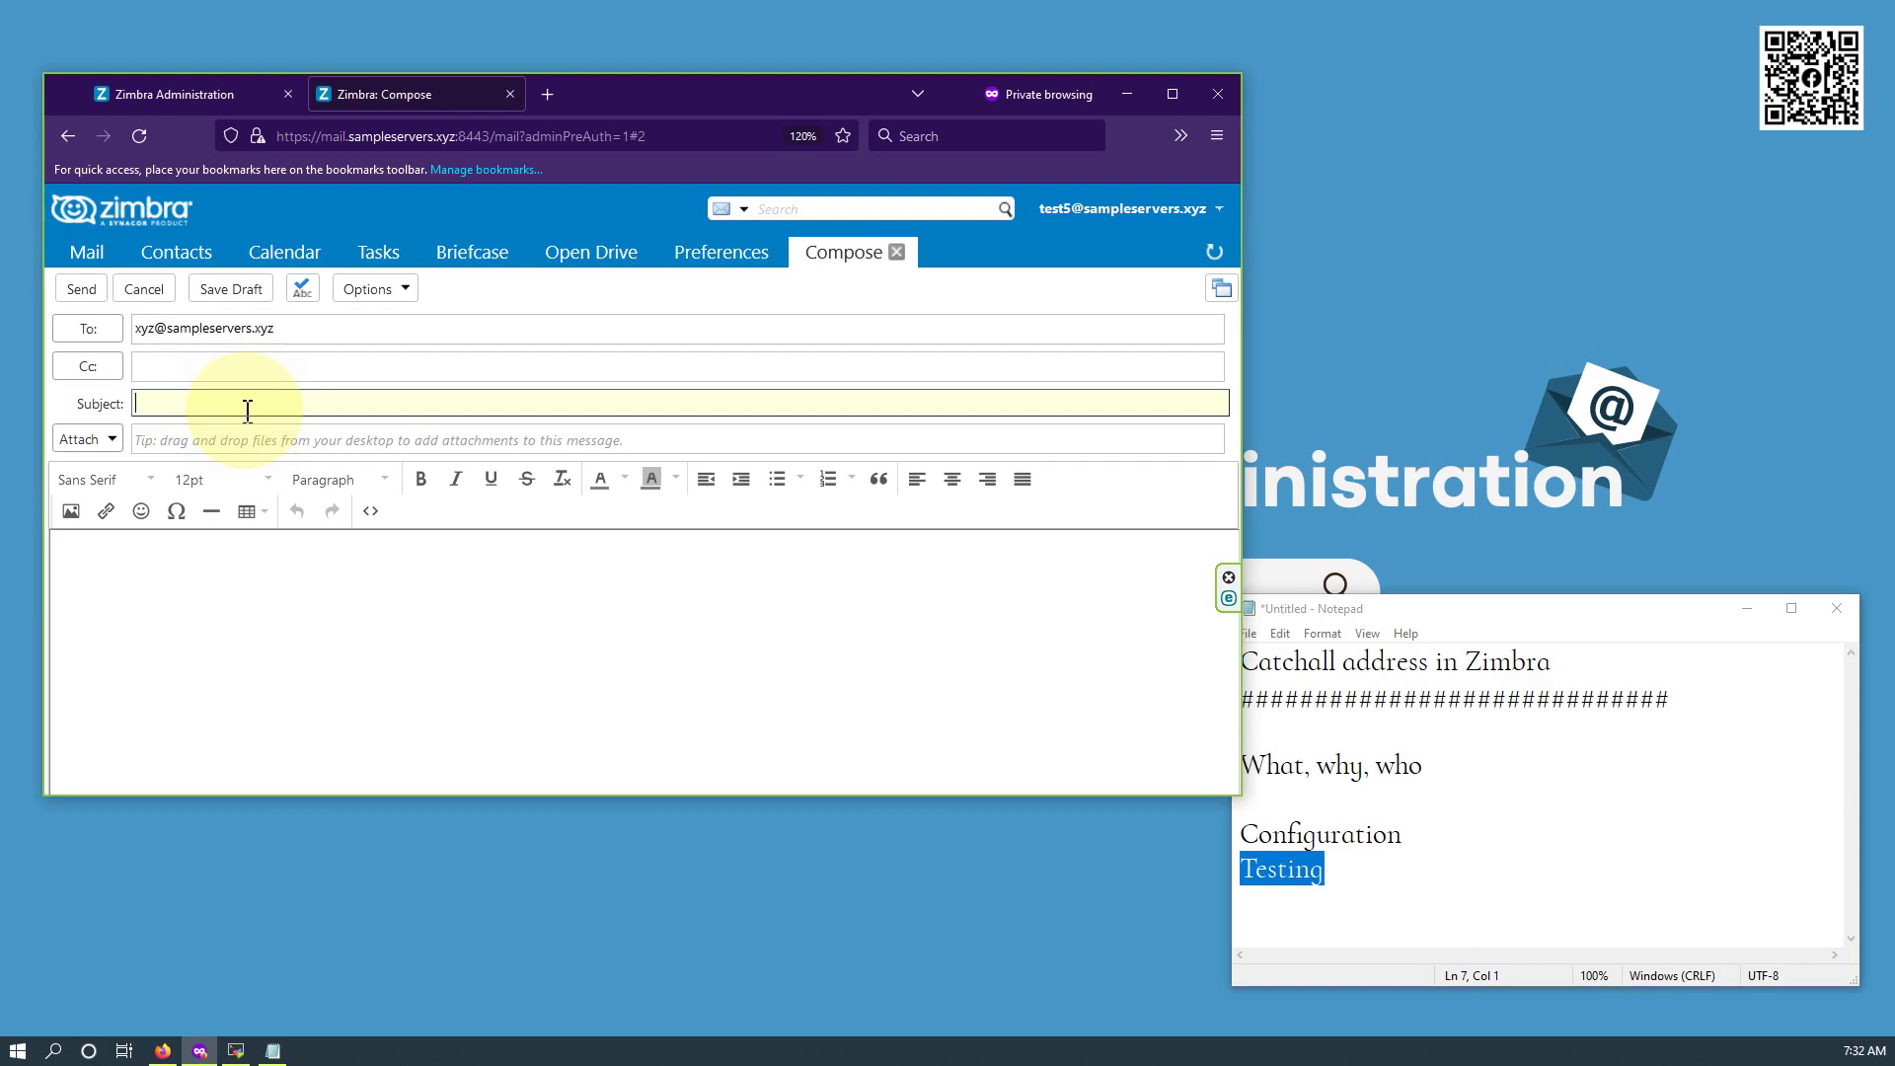
type("Test")
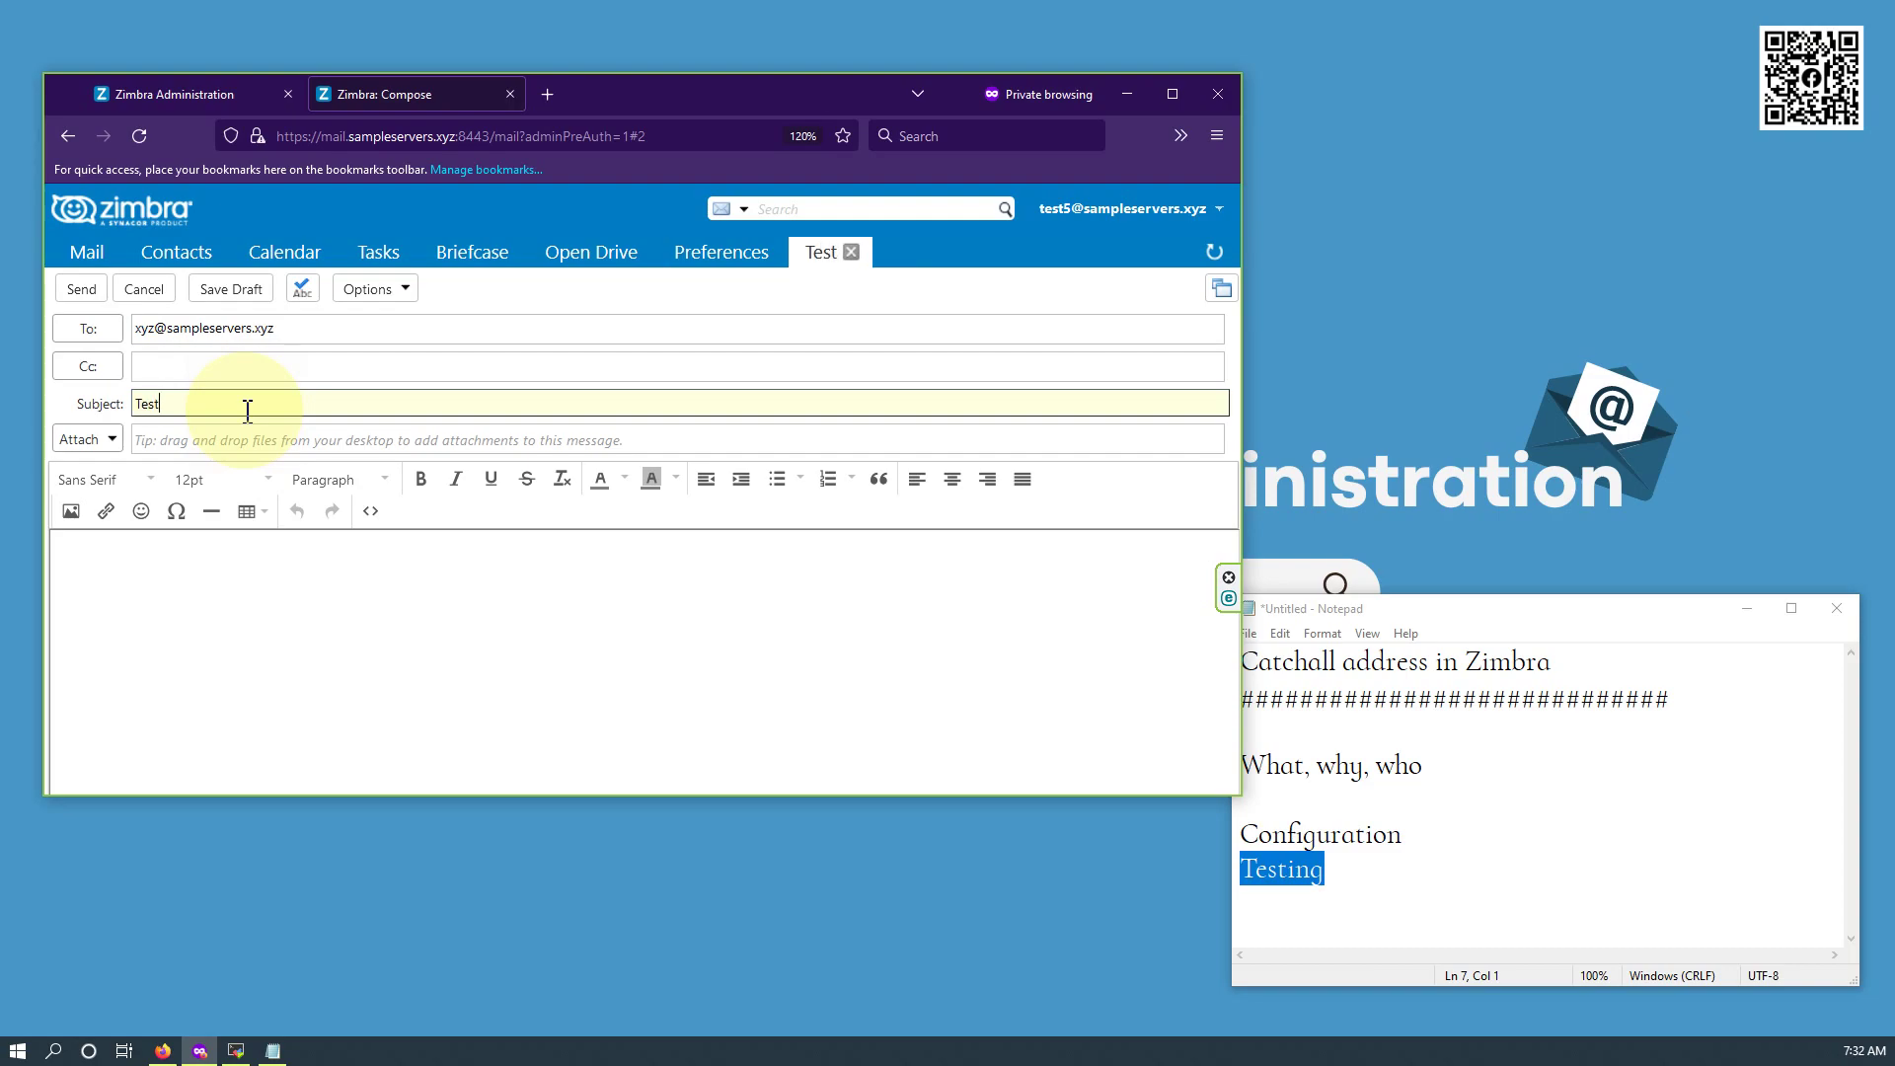
left_click(300, 641)
type("Test")
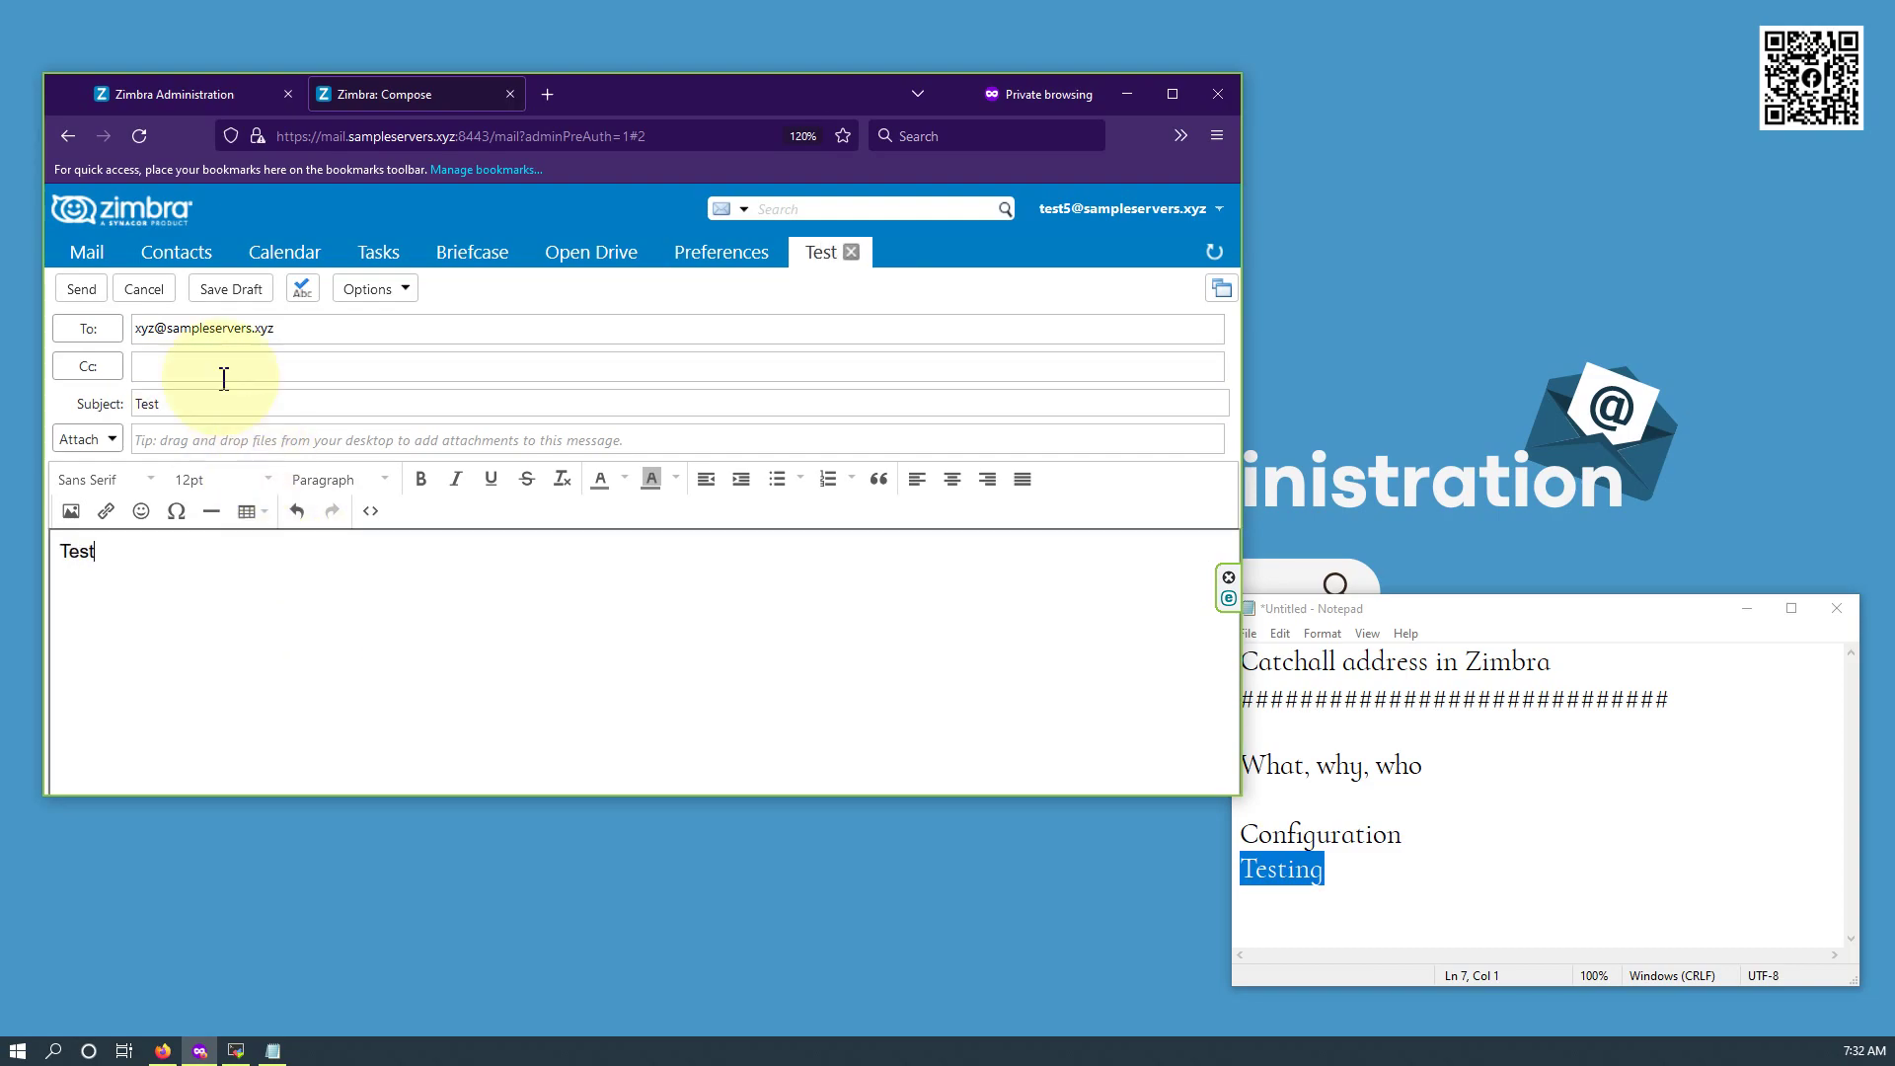
left_click(82, 291)
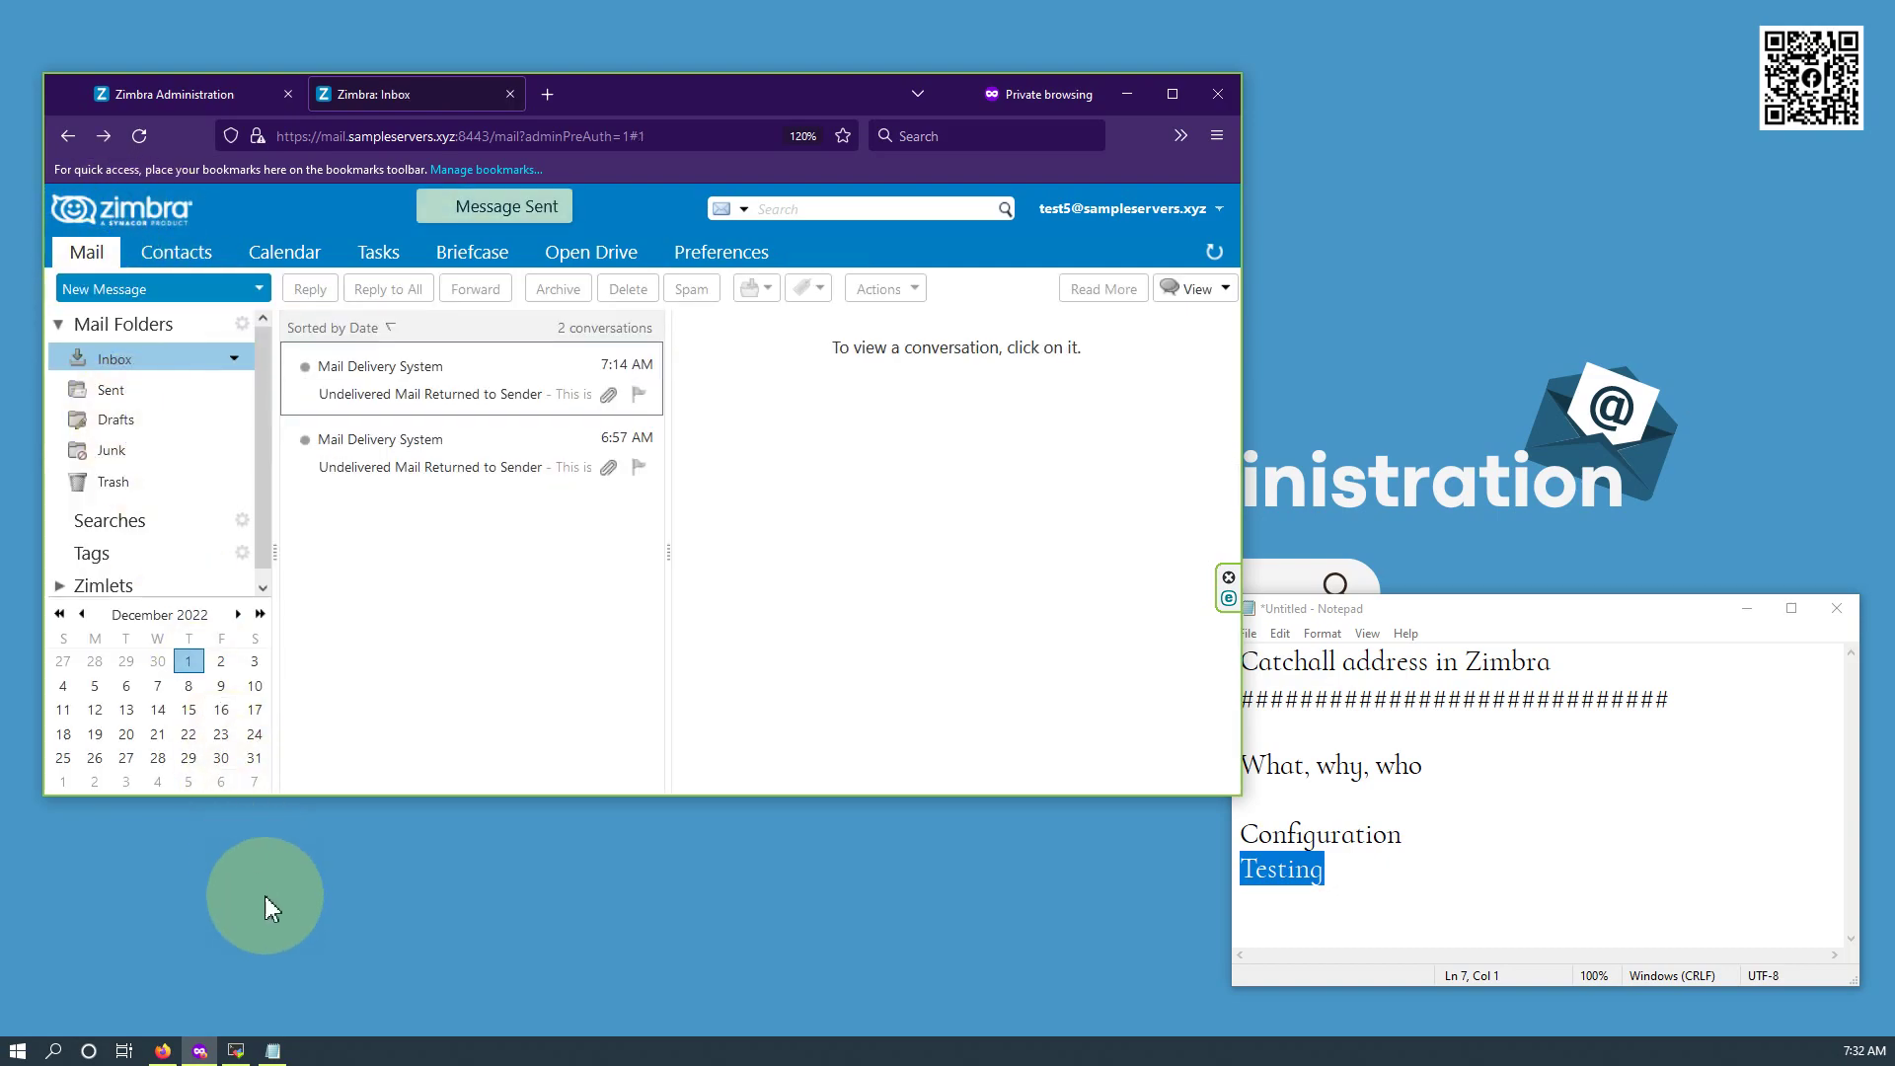
- In MobaXterm, switch to the zimbra user and follow /var/log/zimbra.log
left_click(234, 1052)
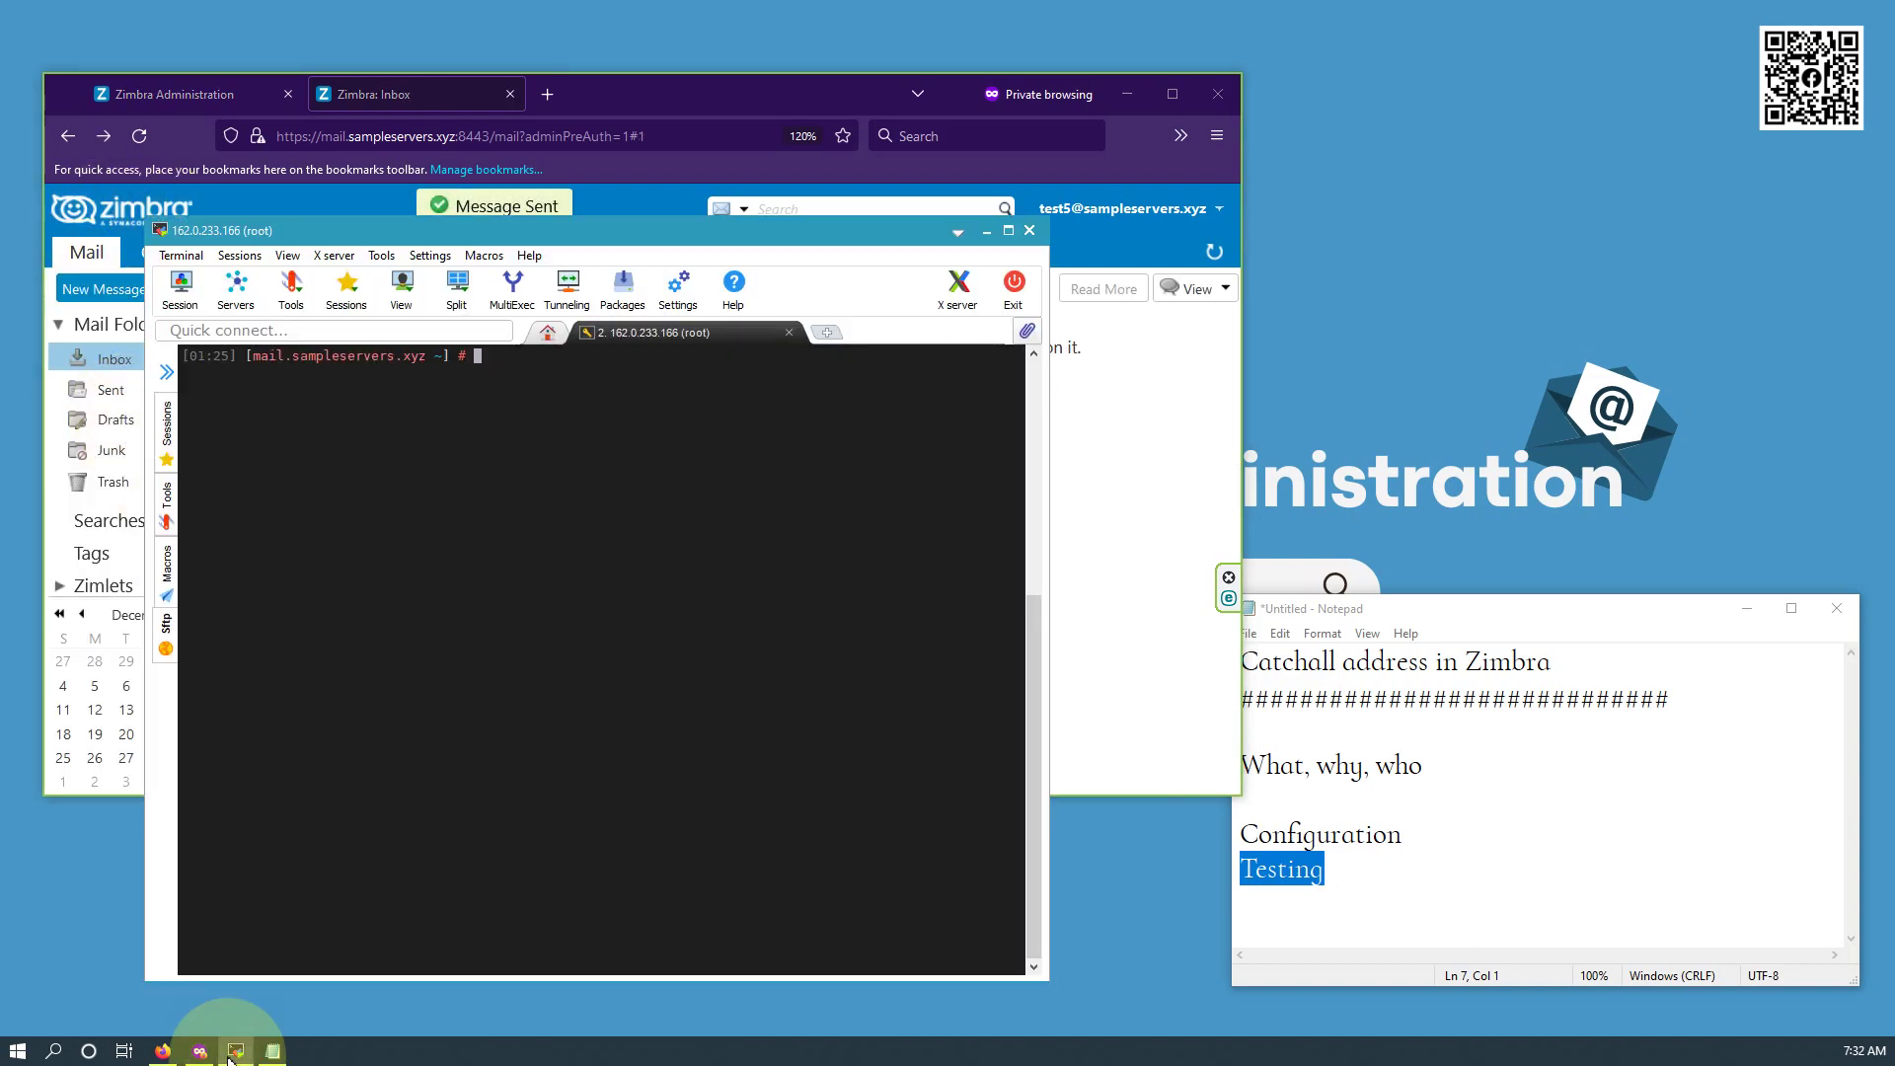
left_click_drag(473, 231, 1086, 127)
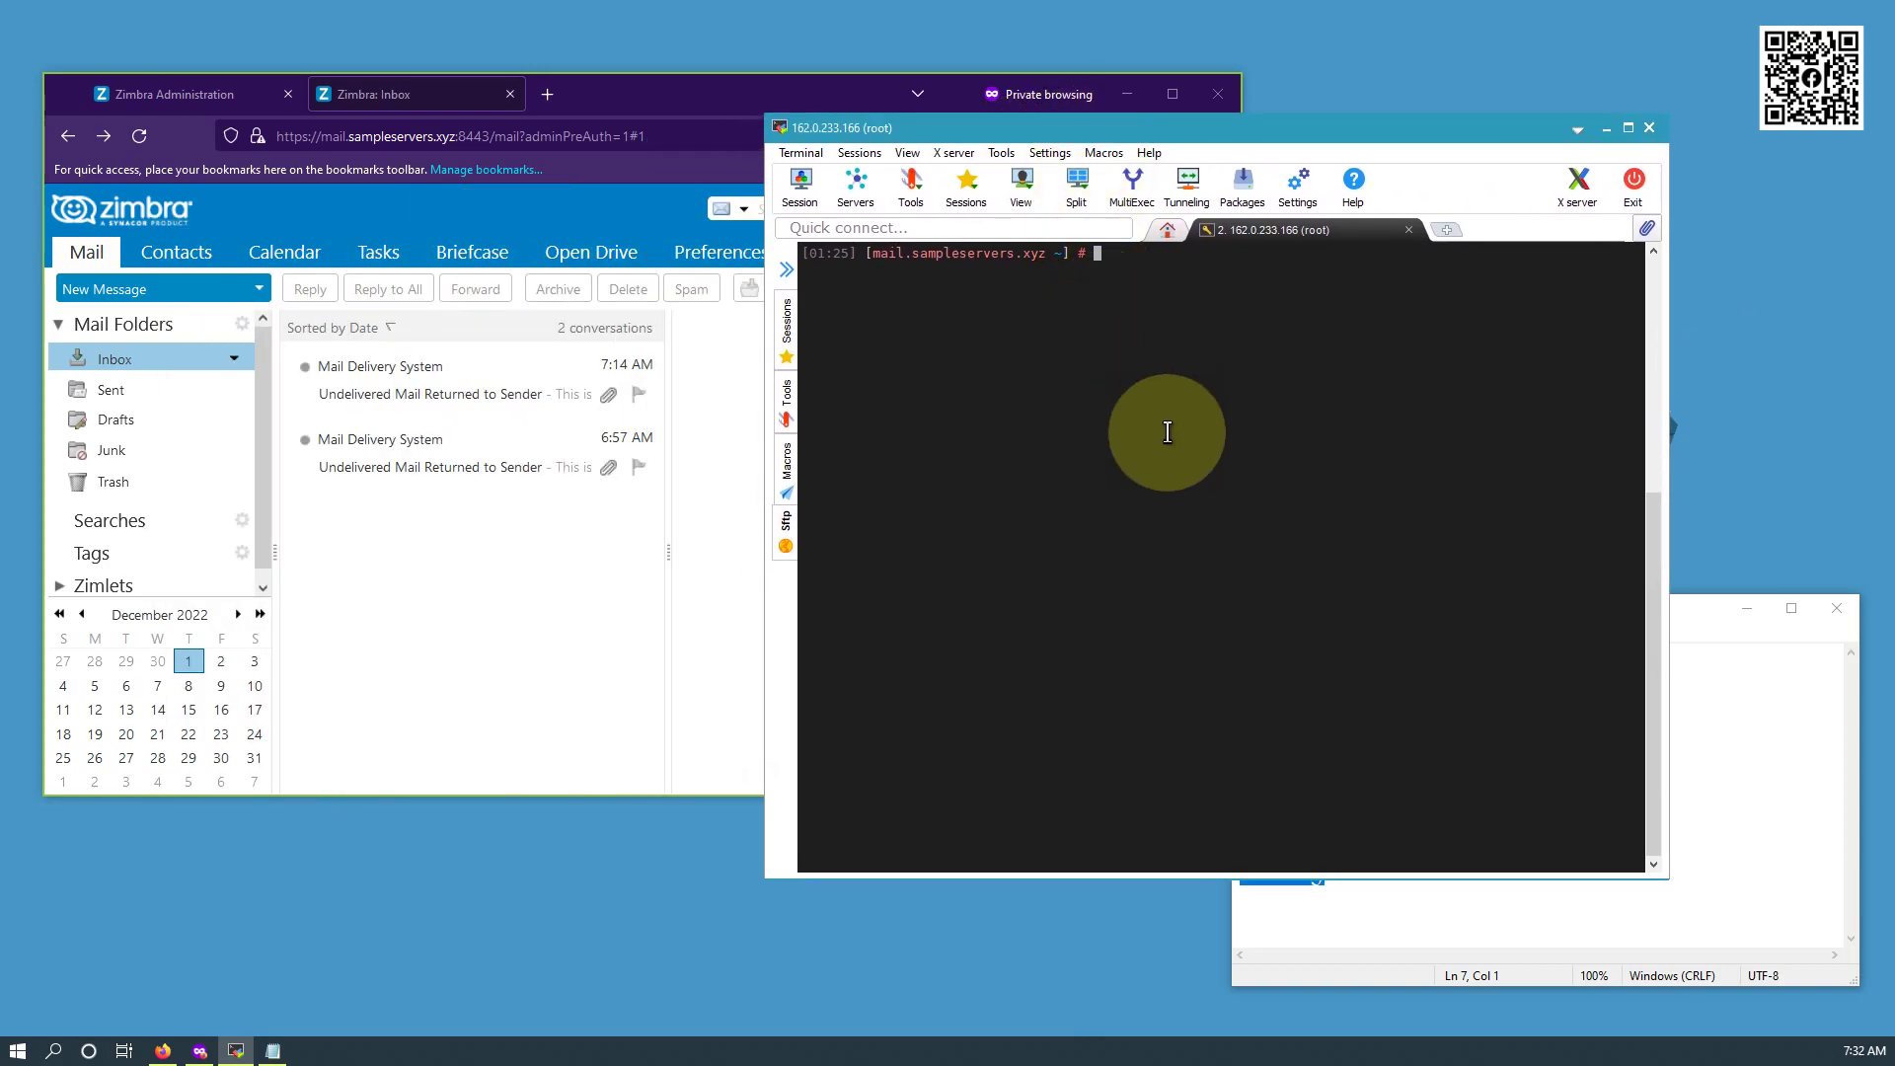
type("su - zimbra")
key("Return")
key("Return")
key("Return")
key("Return")
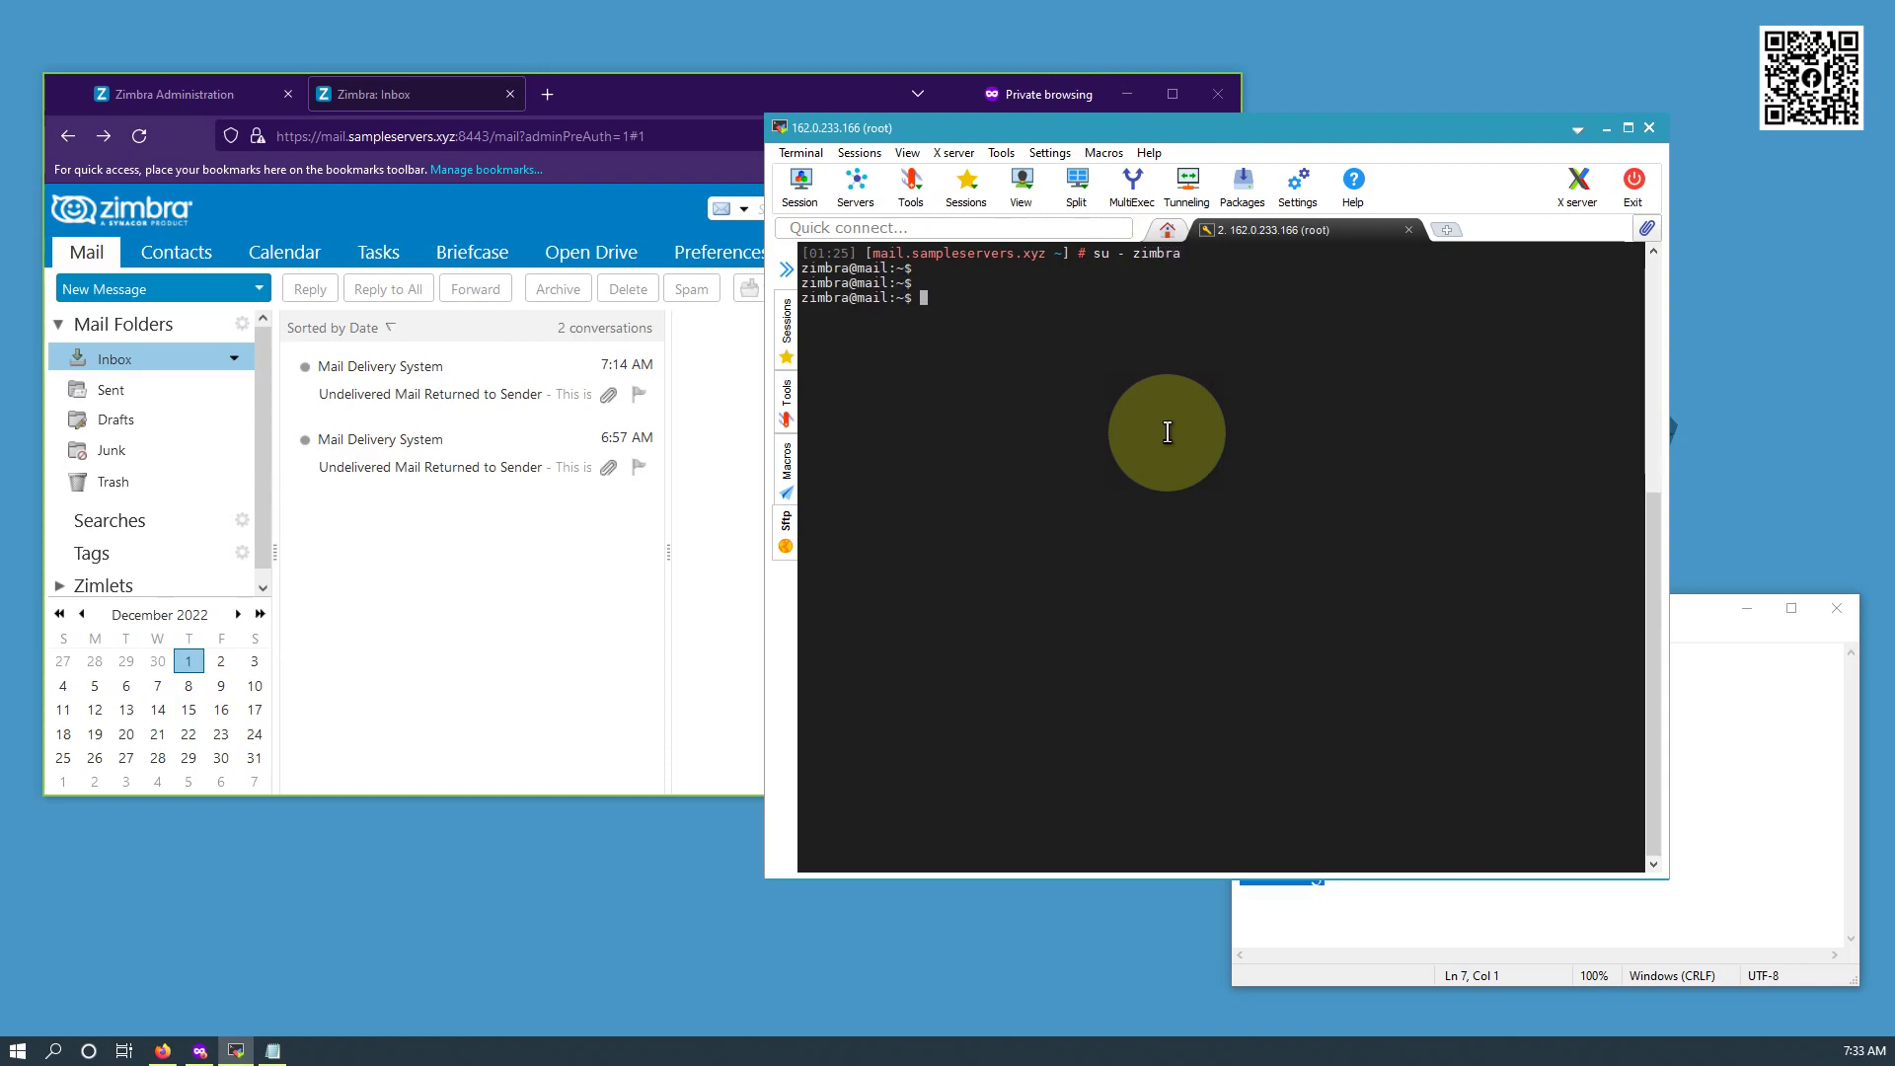
key("Up")
key("Up")
key("Return")
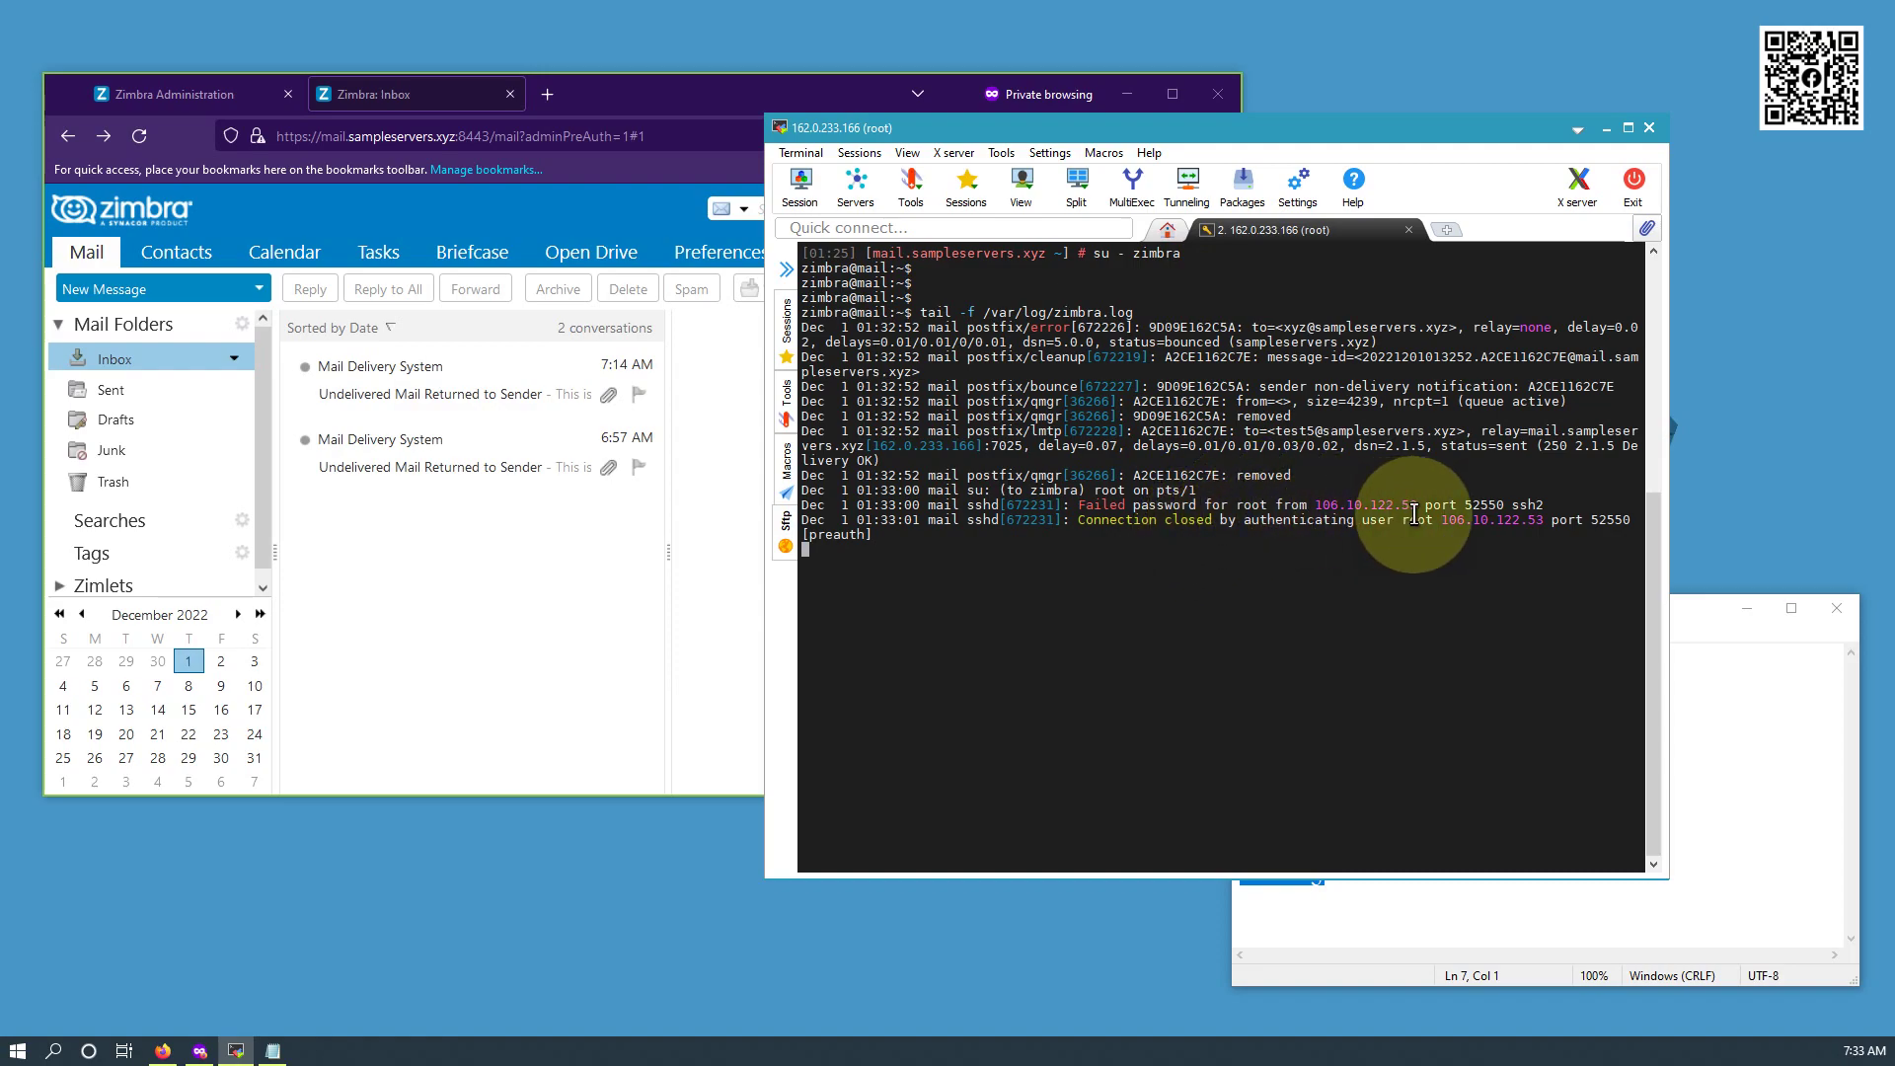
- Highlight the sender non-delivery notification in the log and reload the test5 inbox
left_click_drag(1259, 385, 1610, 387)
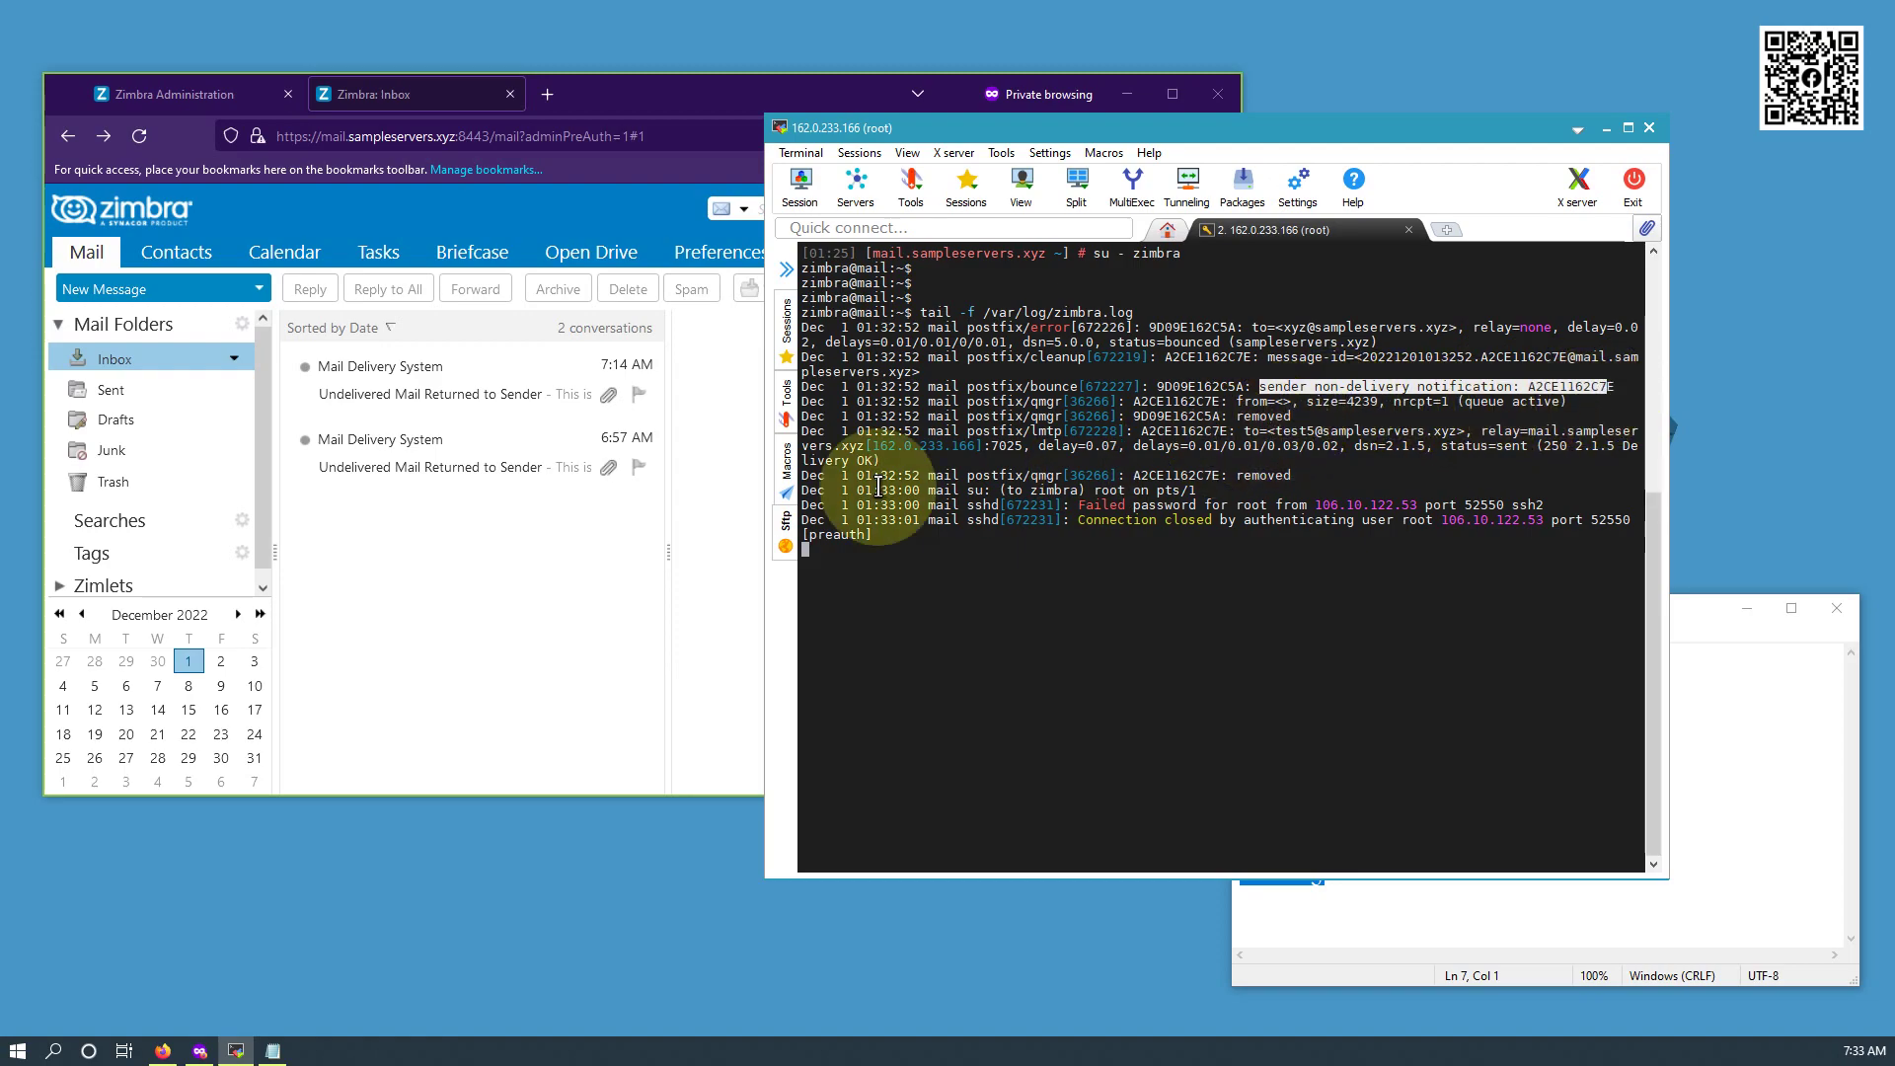
left_click(495, 549)
left_click(139, 135)
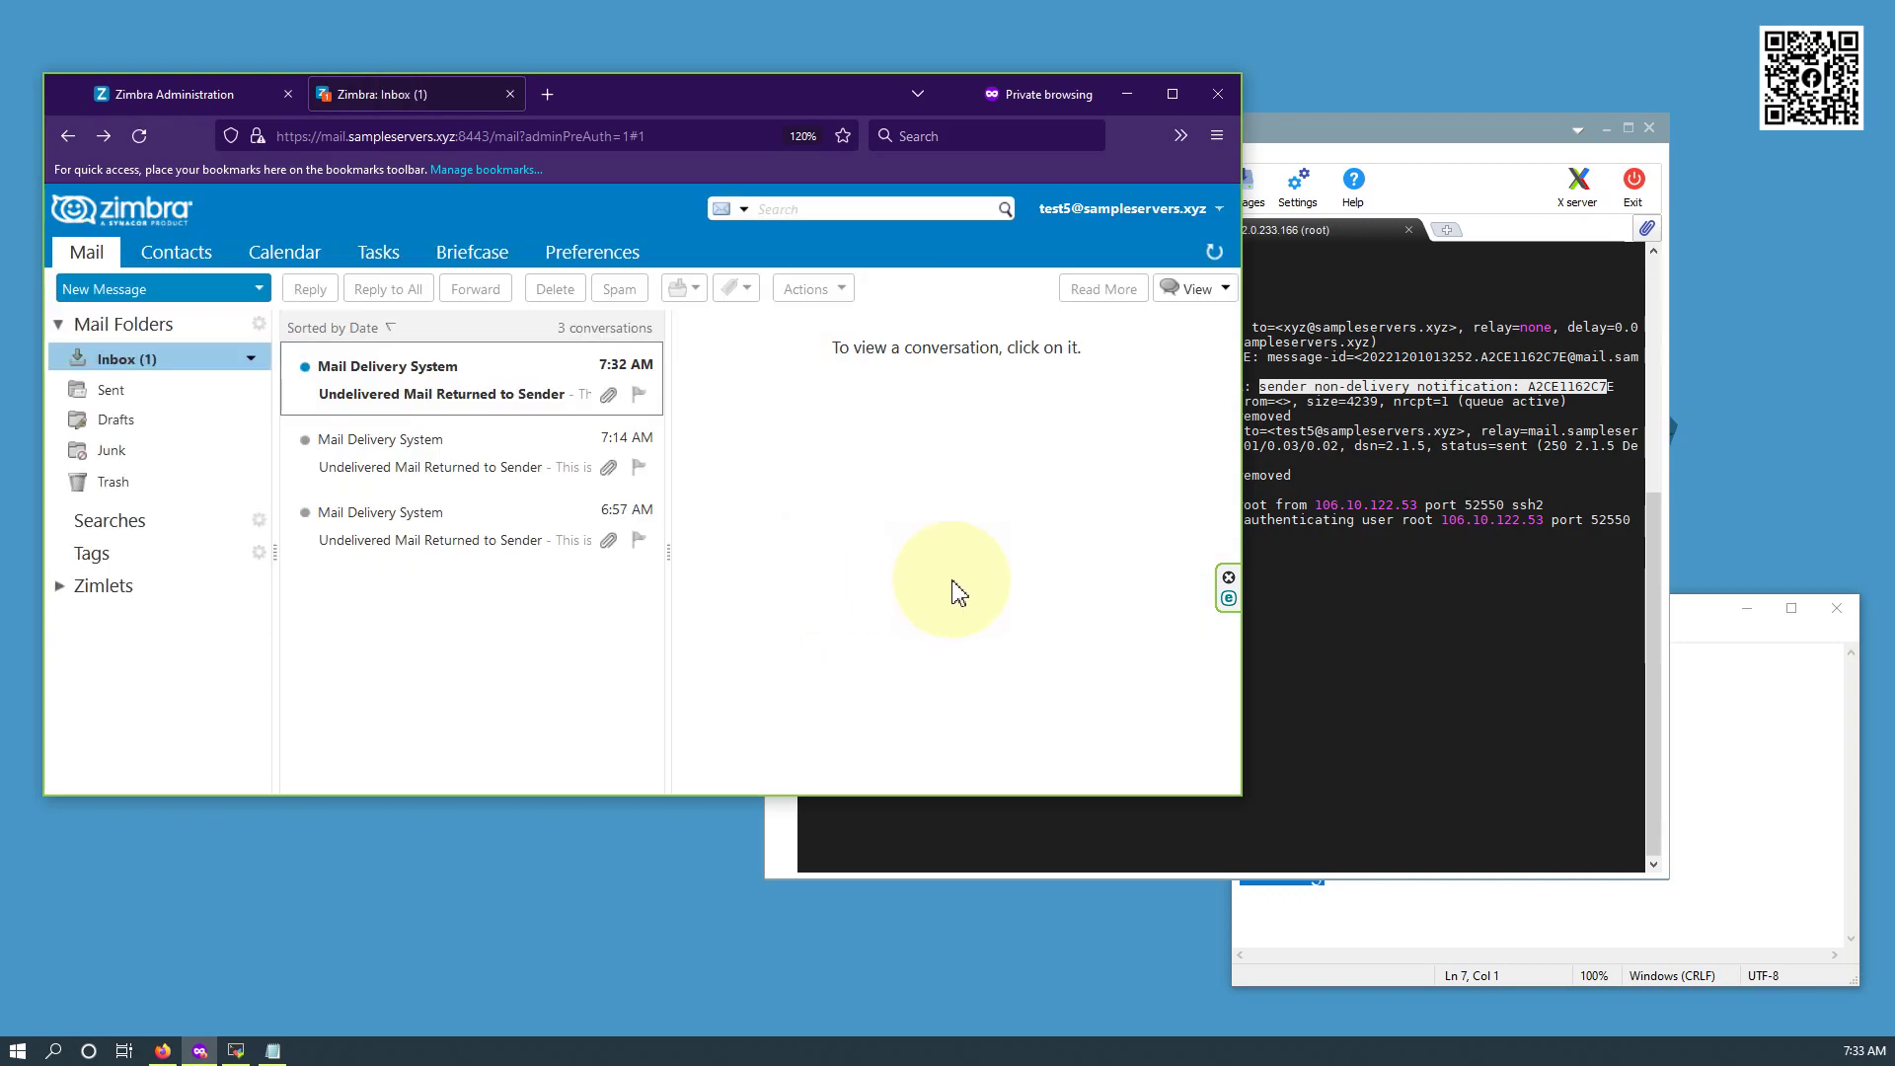
- Read the 7:32 AM Mail Delivery System bounce for 'Test', then start a new message
left_click(435, 383)
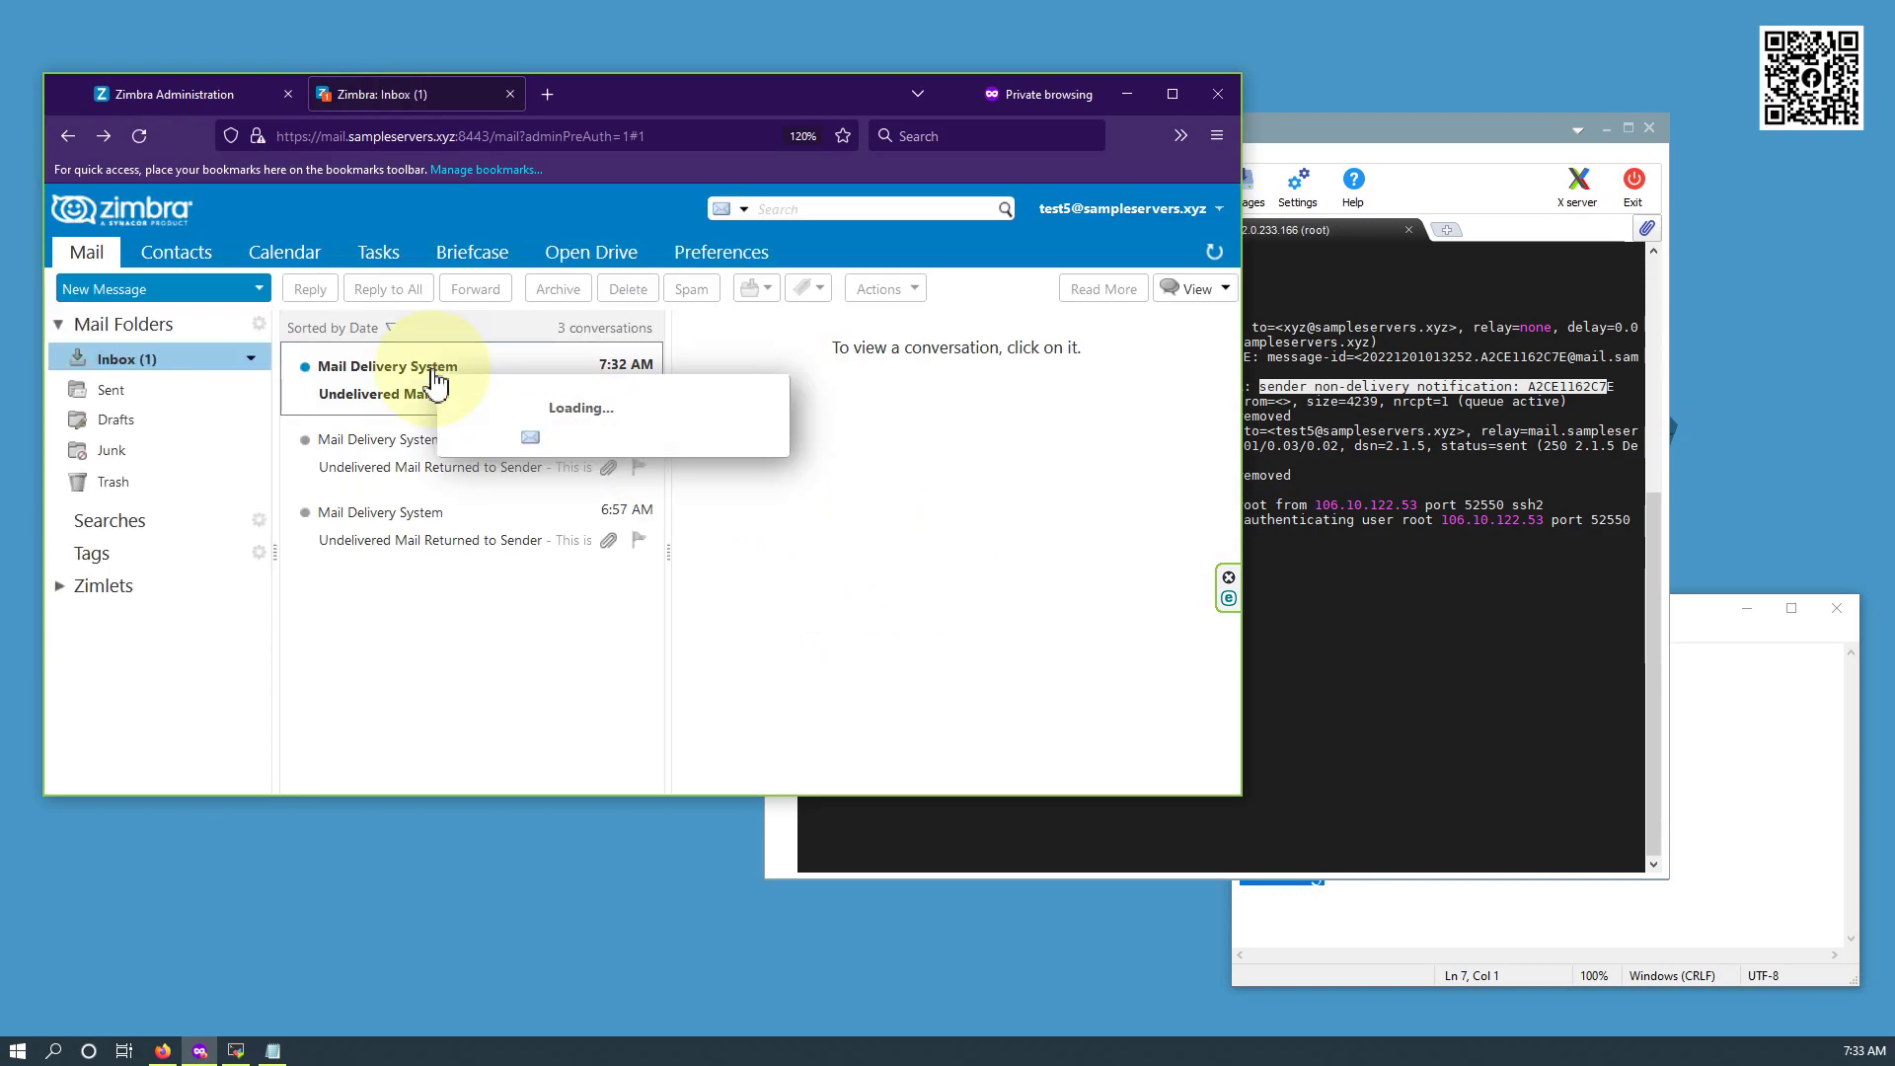
scroll(839, 602, "down", 2)
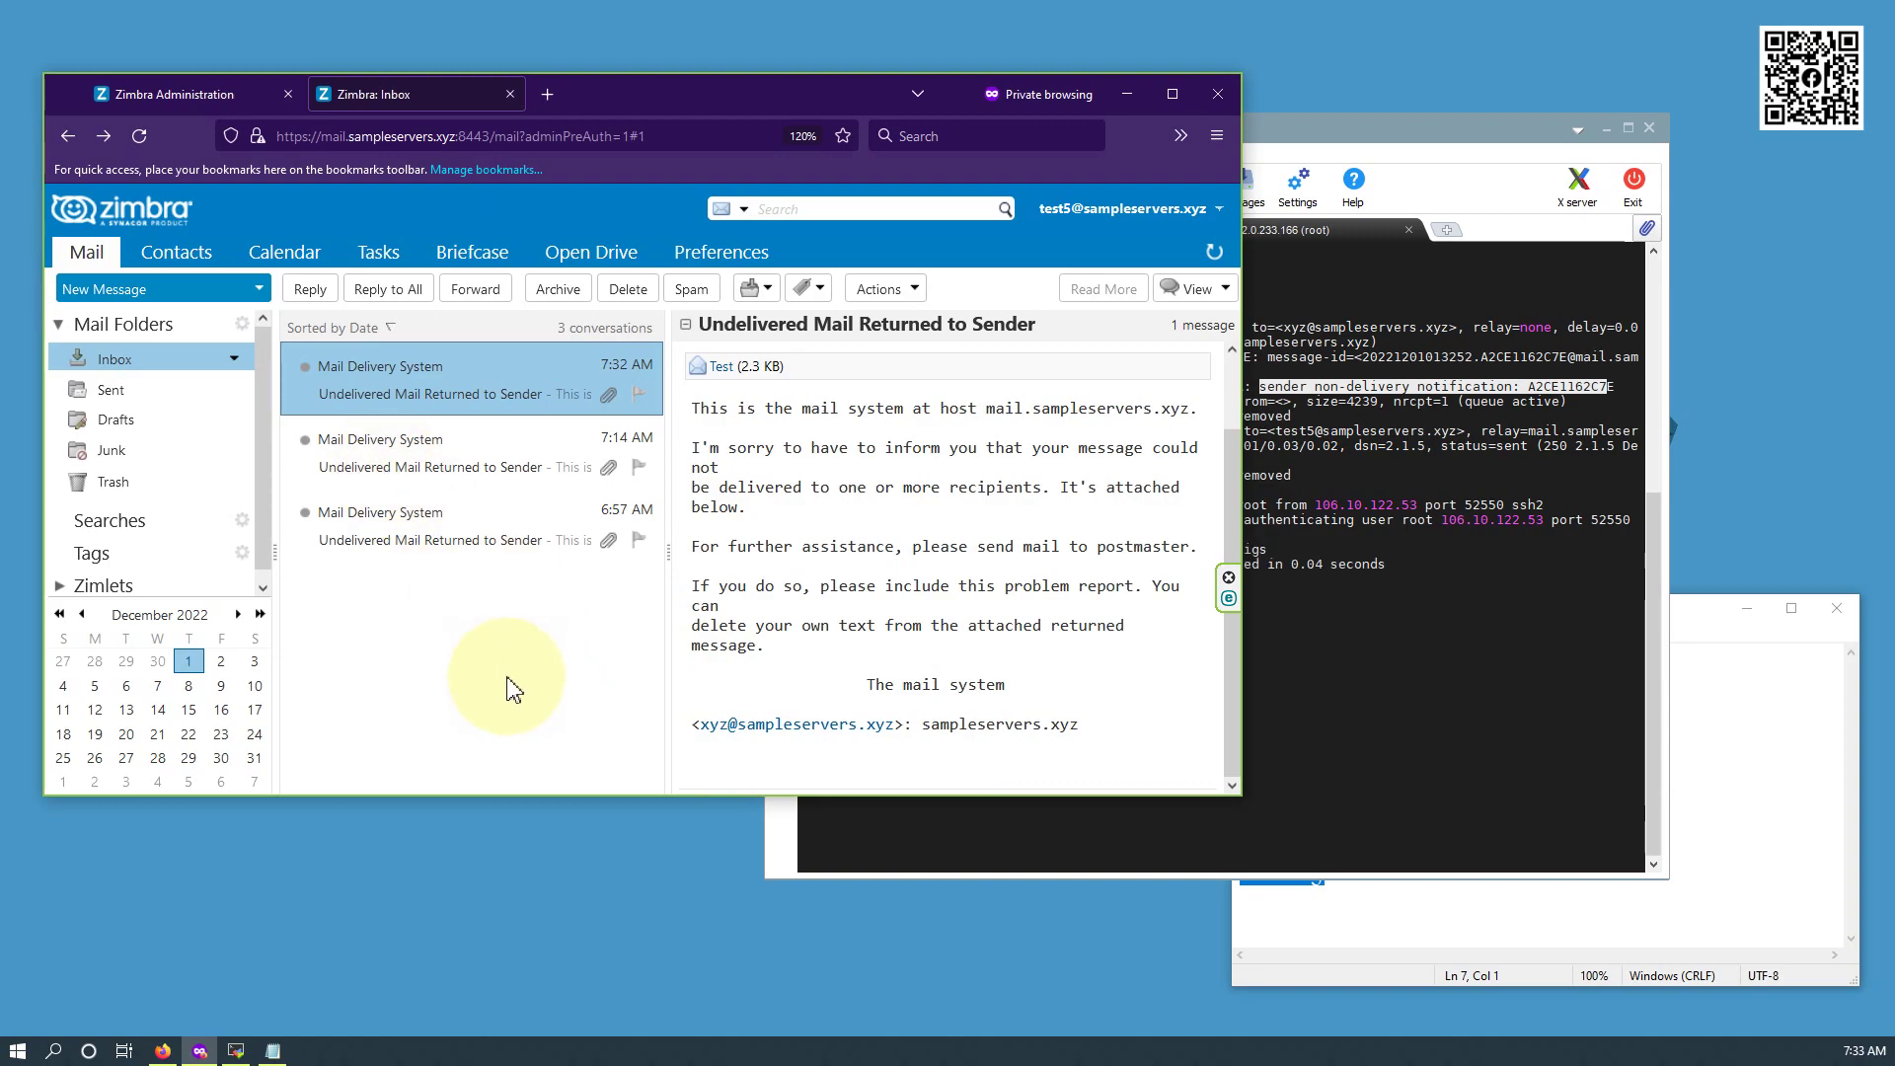
left_click(123, 293)
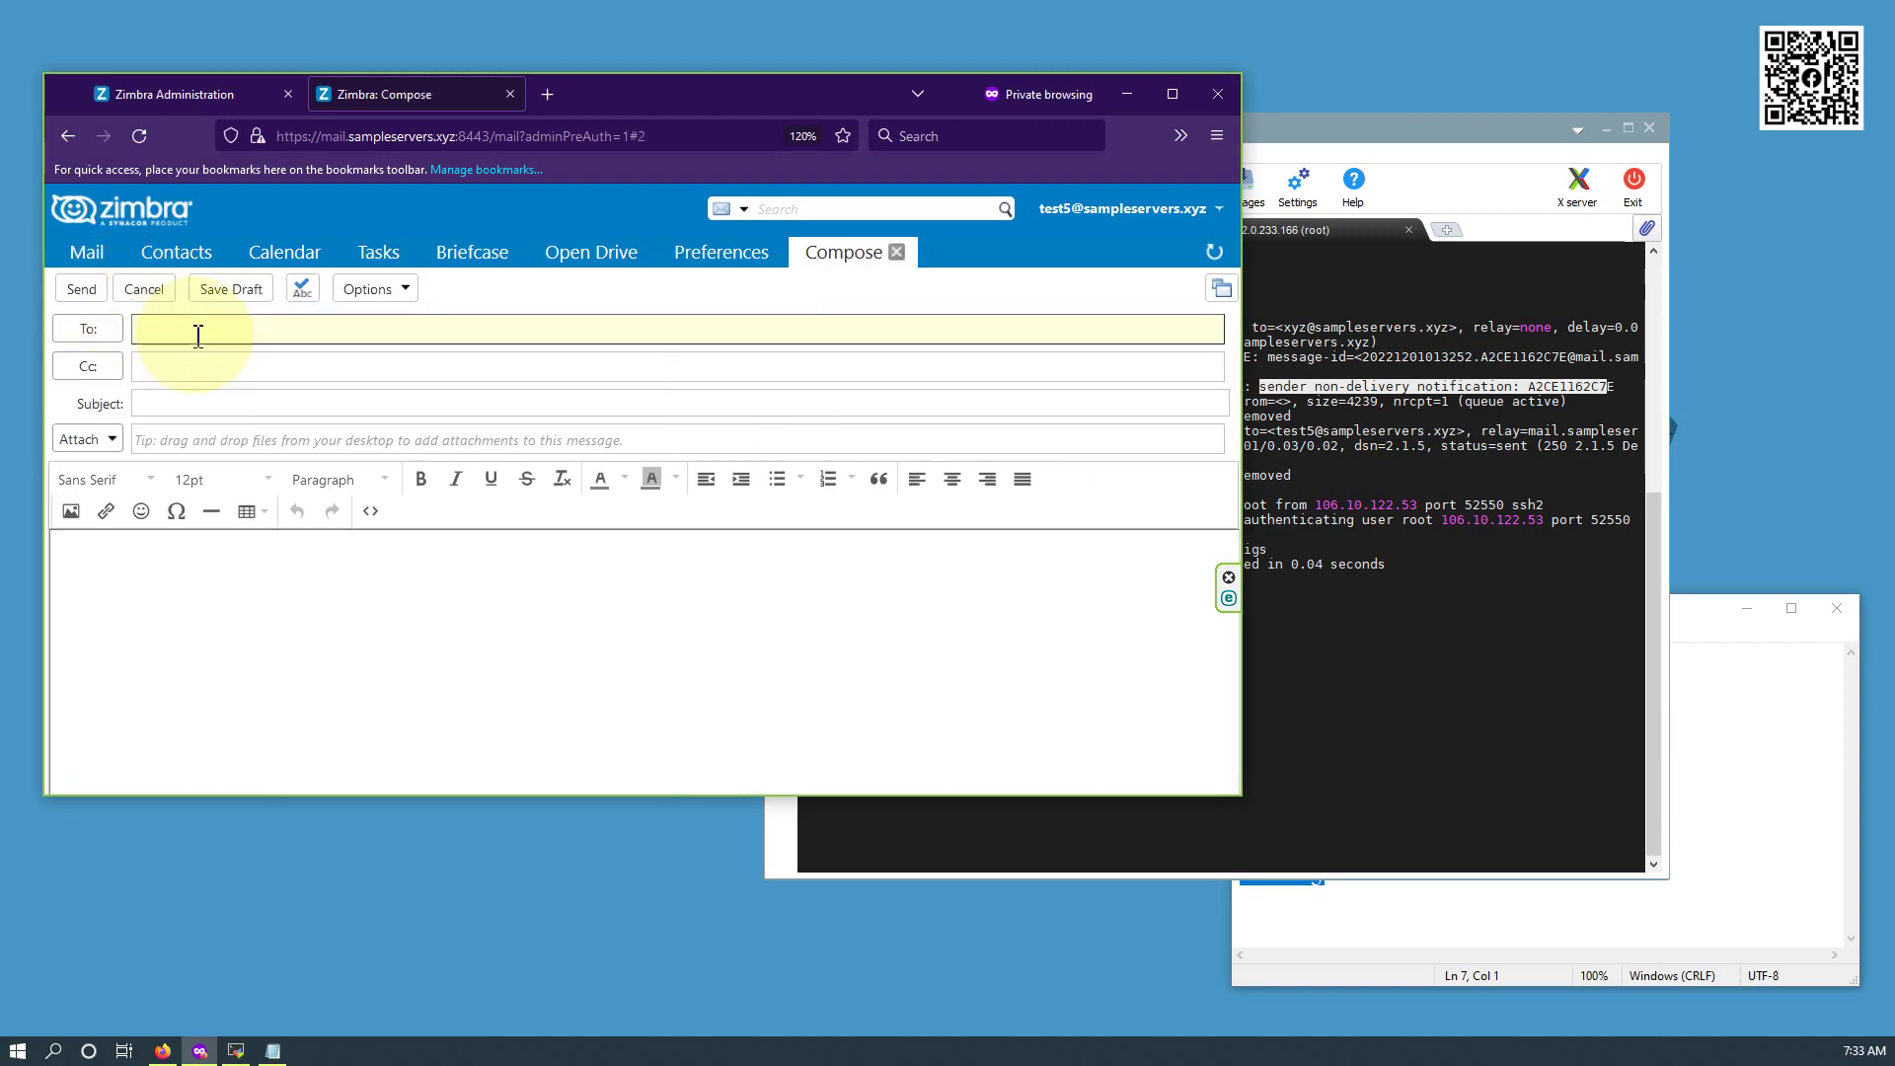
- Send 'Importnt email' with body 'Mail' to test10, picked from address suggestions
type("test")
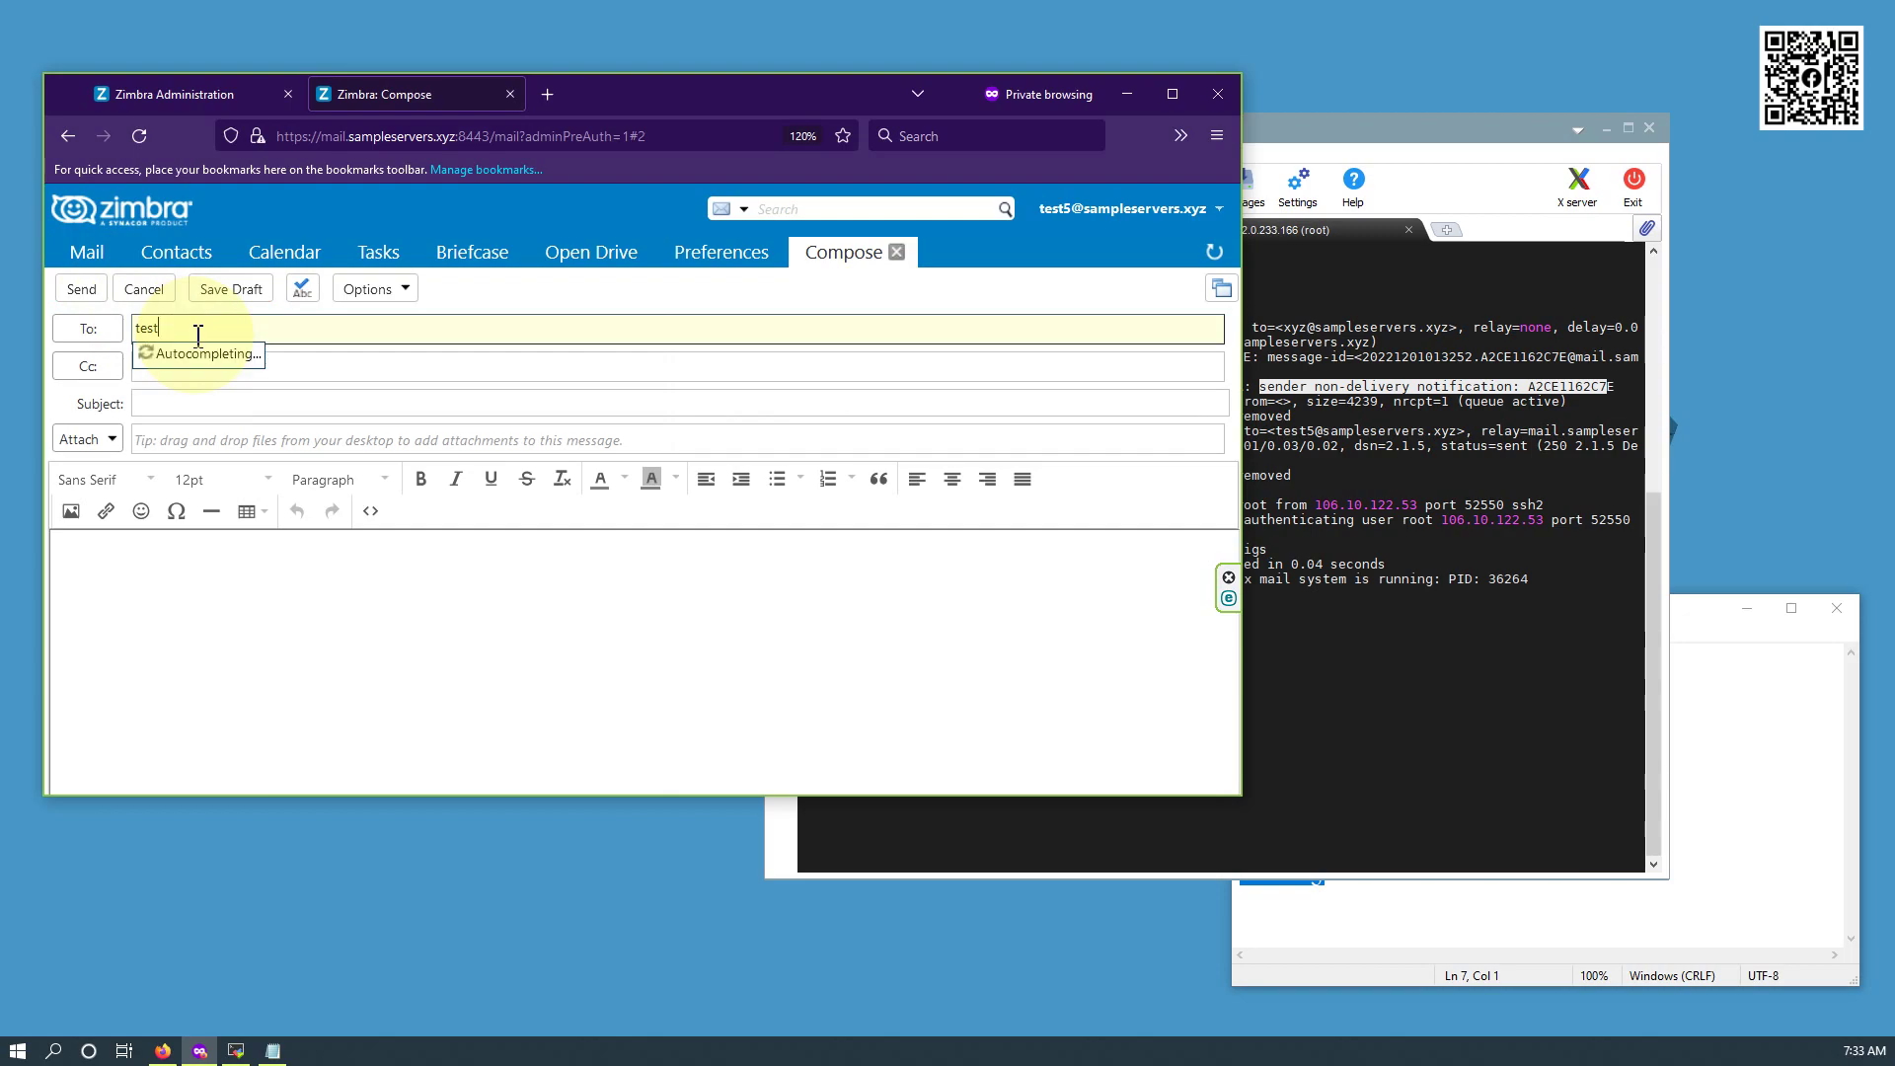
type("1")
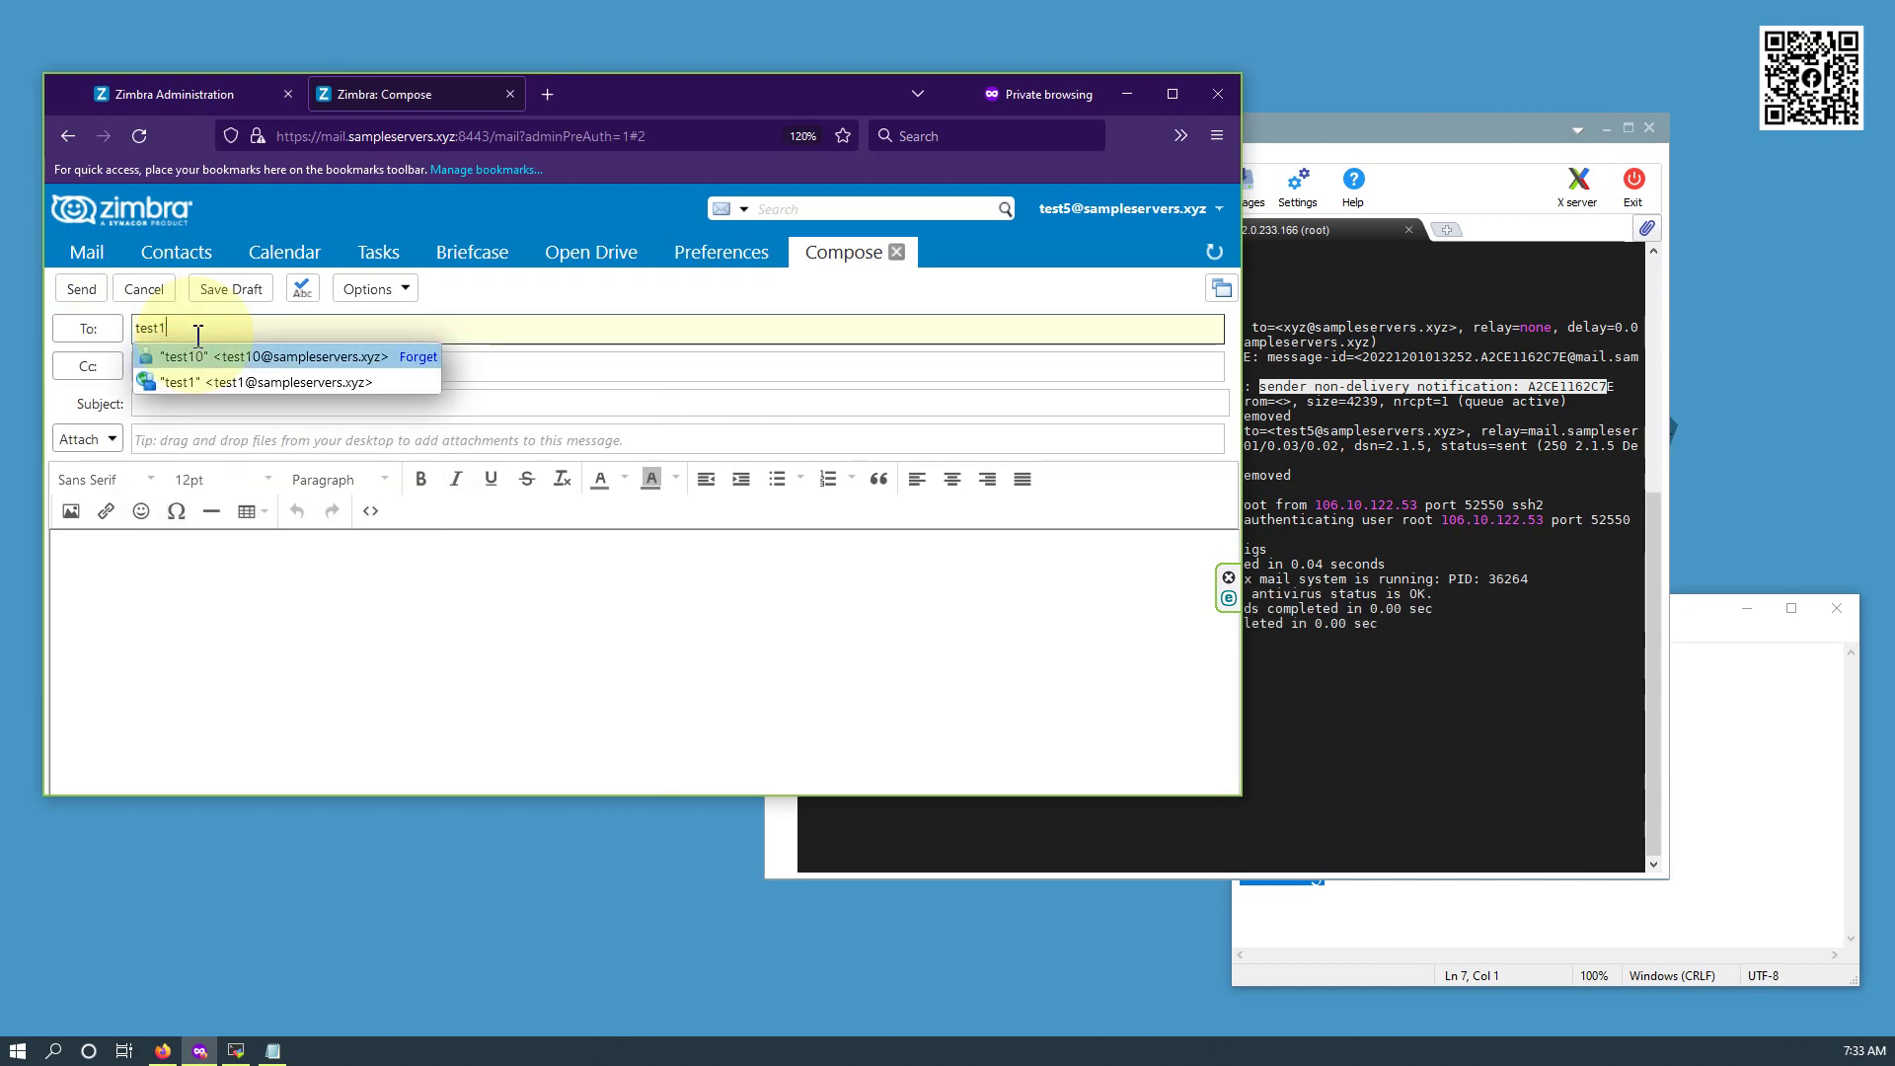
left_click(267, 360)
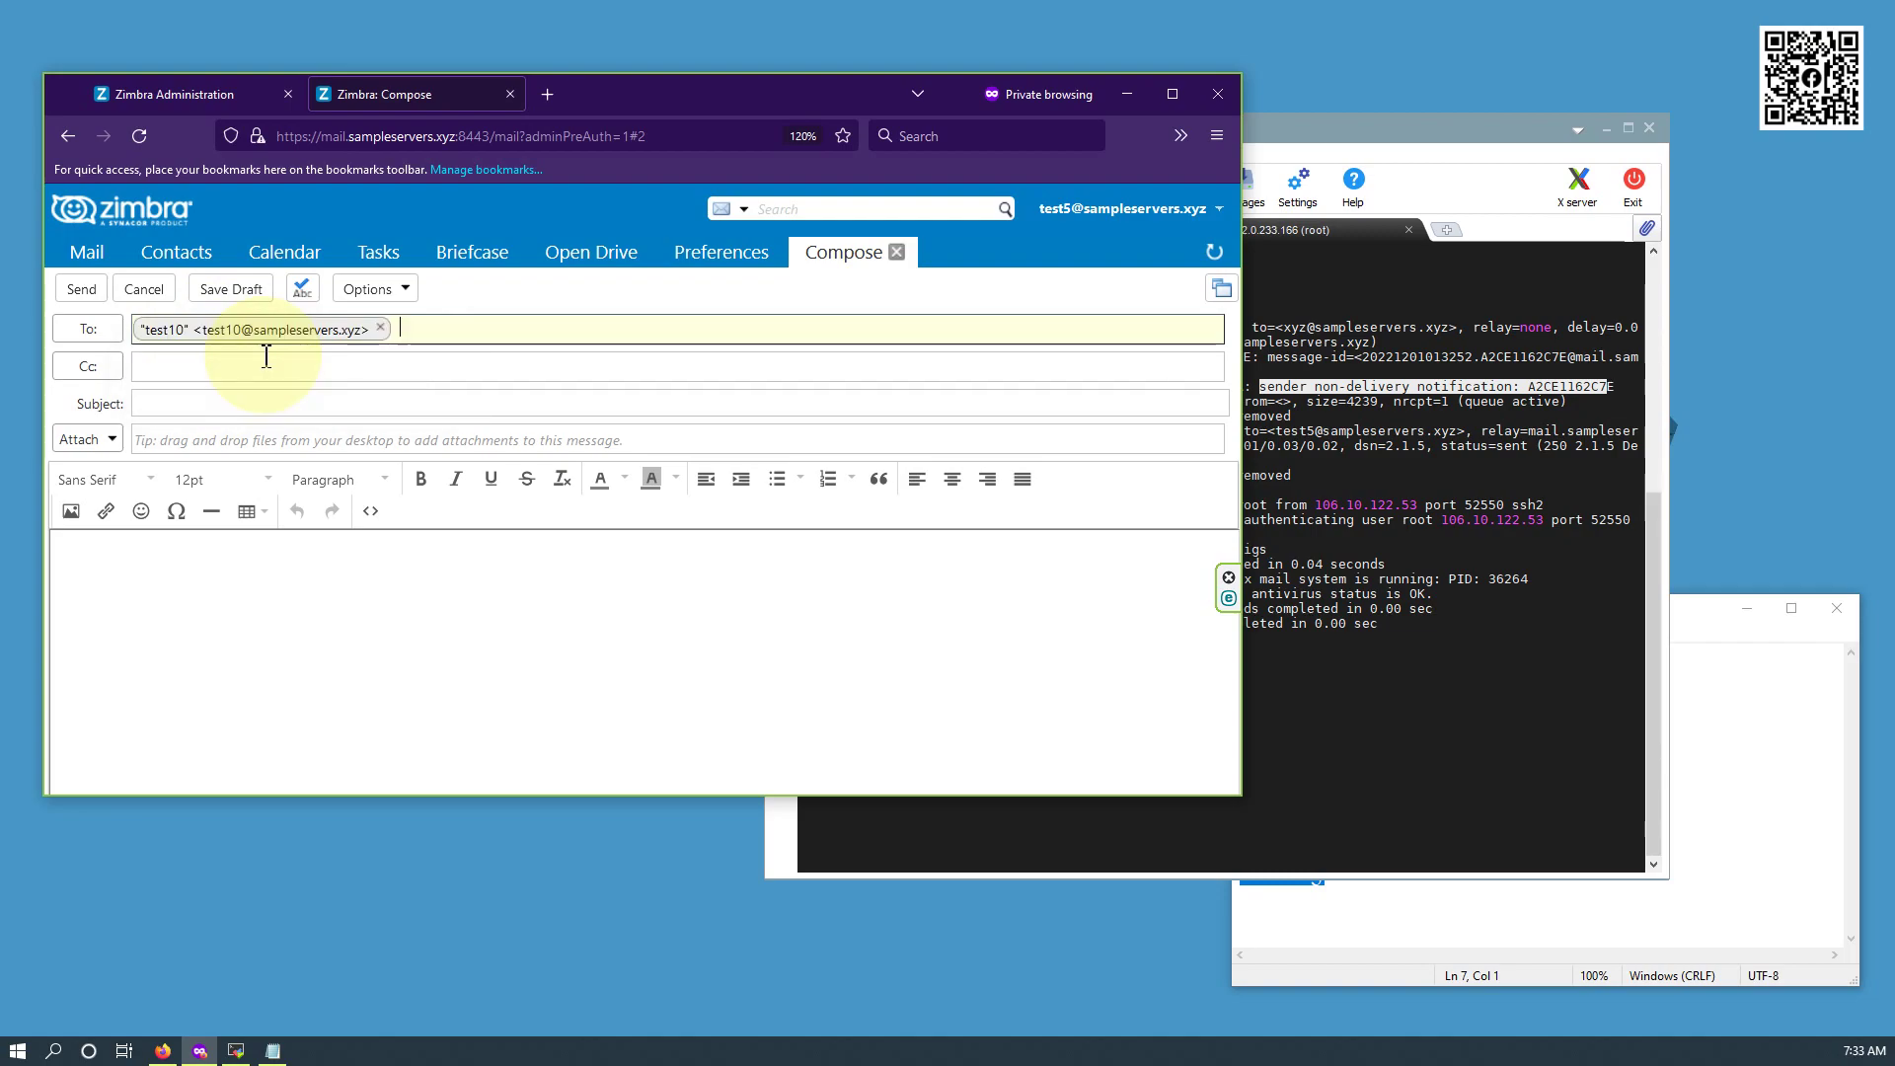
left_click(244, 401)
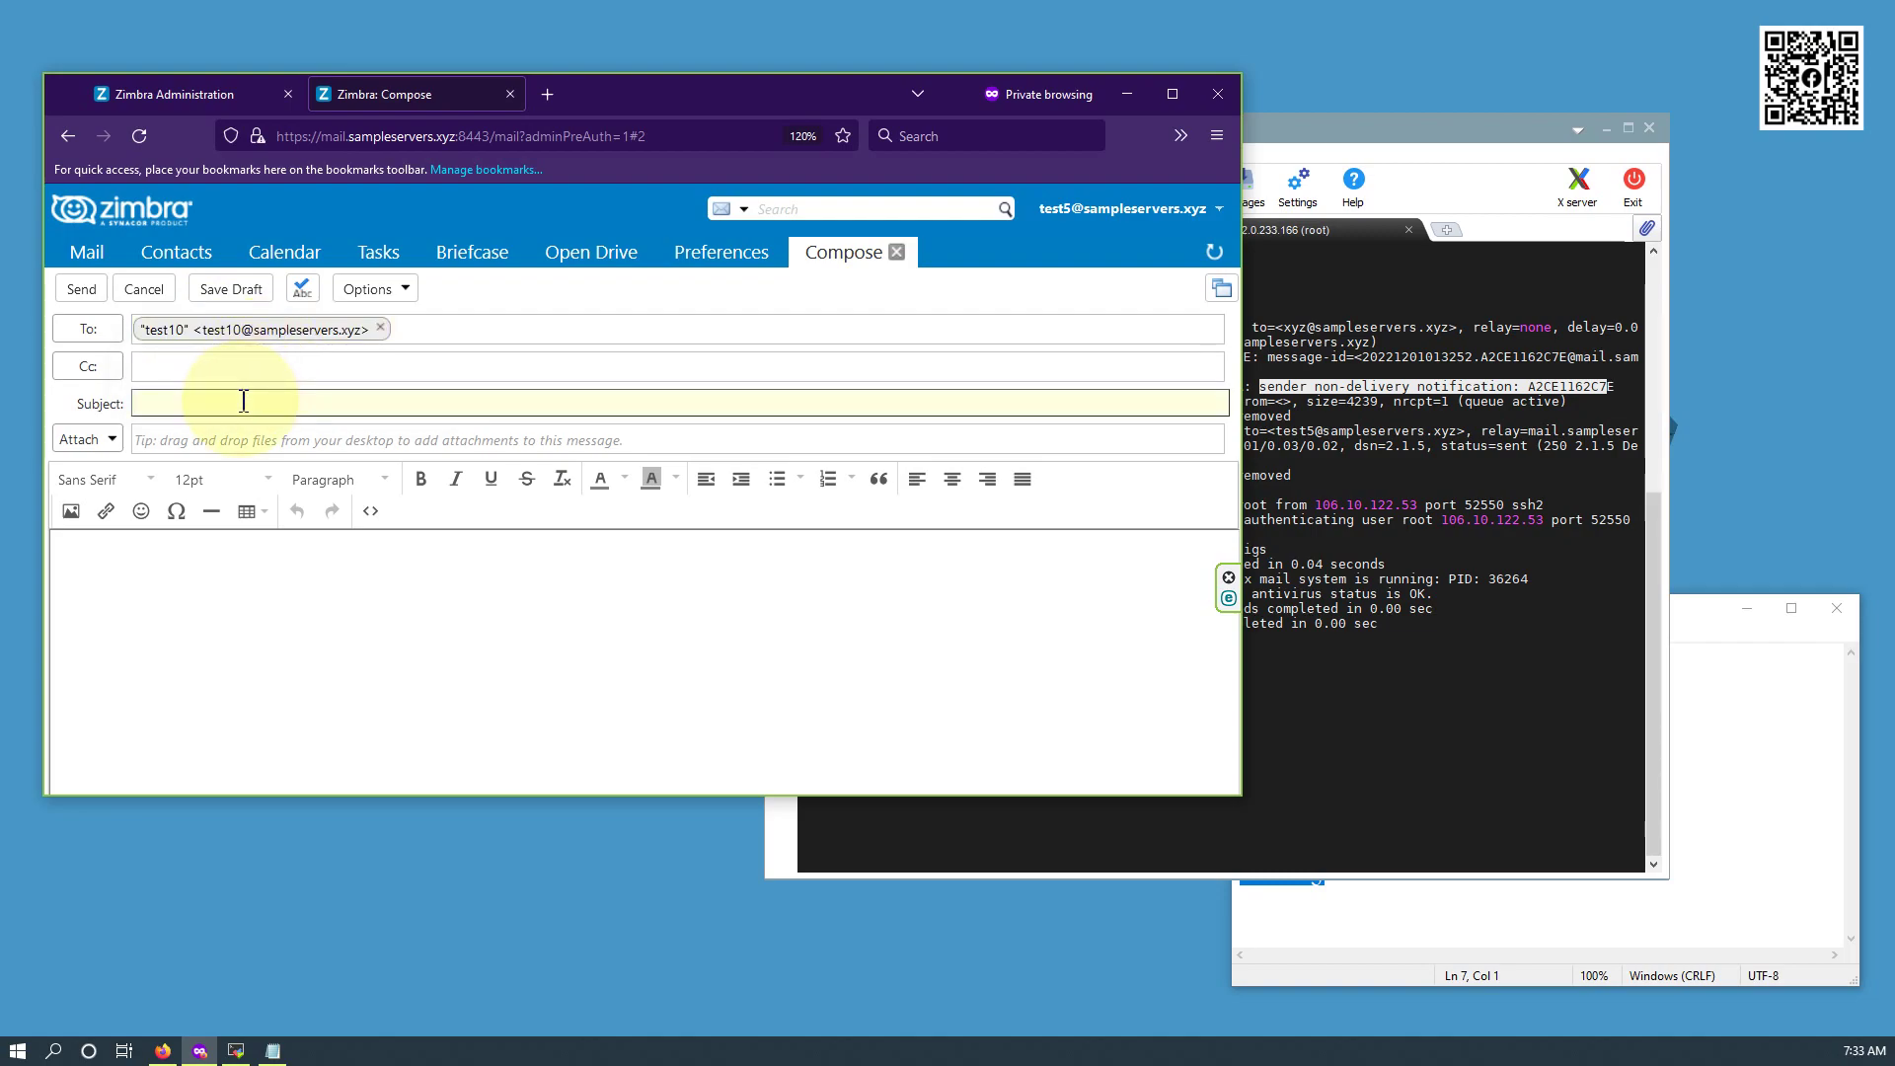
type("Test")
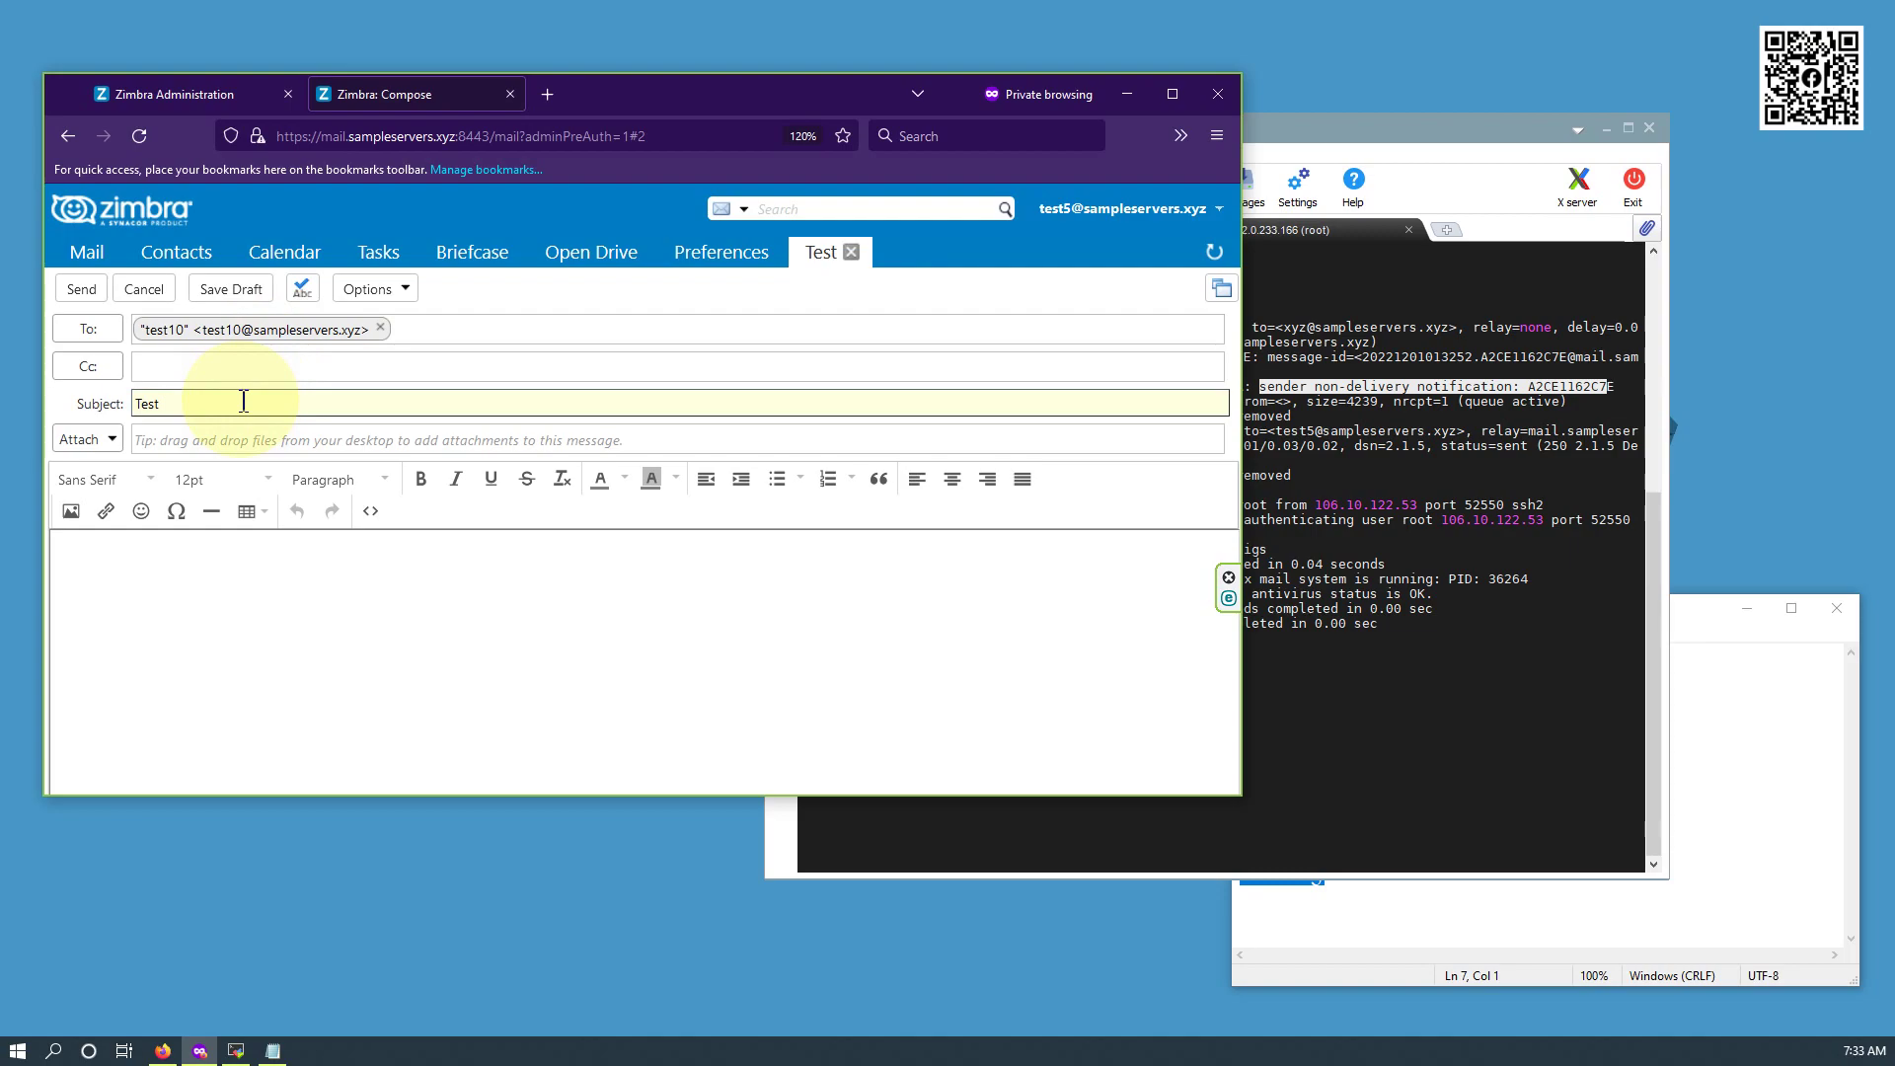
key("BackSpace")
key("BackSpace")
key("BackSpace")
key("BackSpace")
type("Importra")
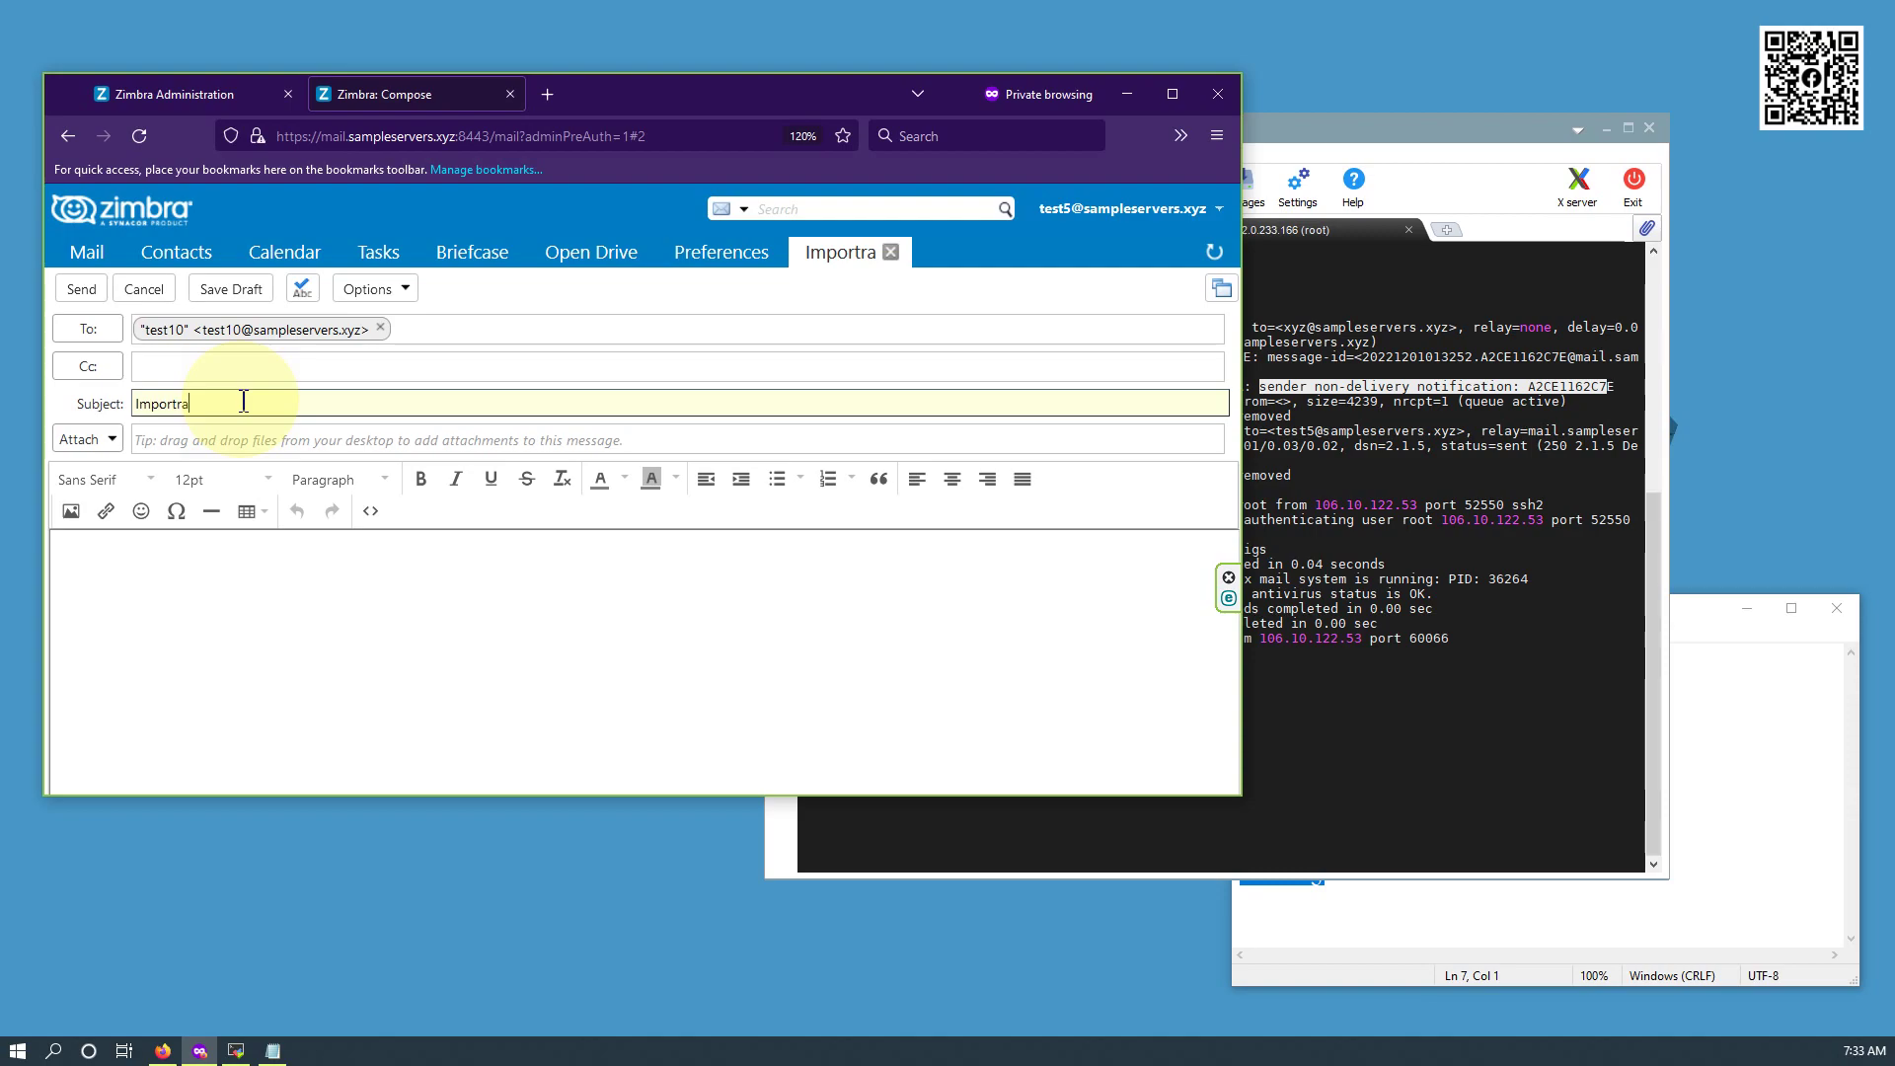
key("BackSpace")
type("nt email")
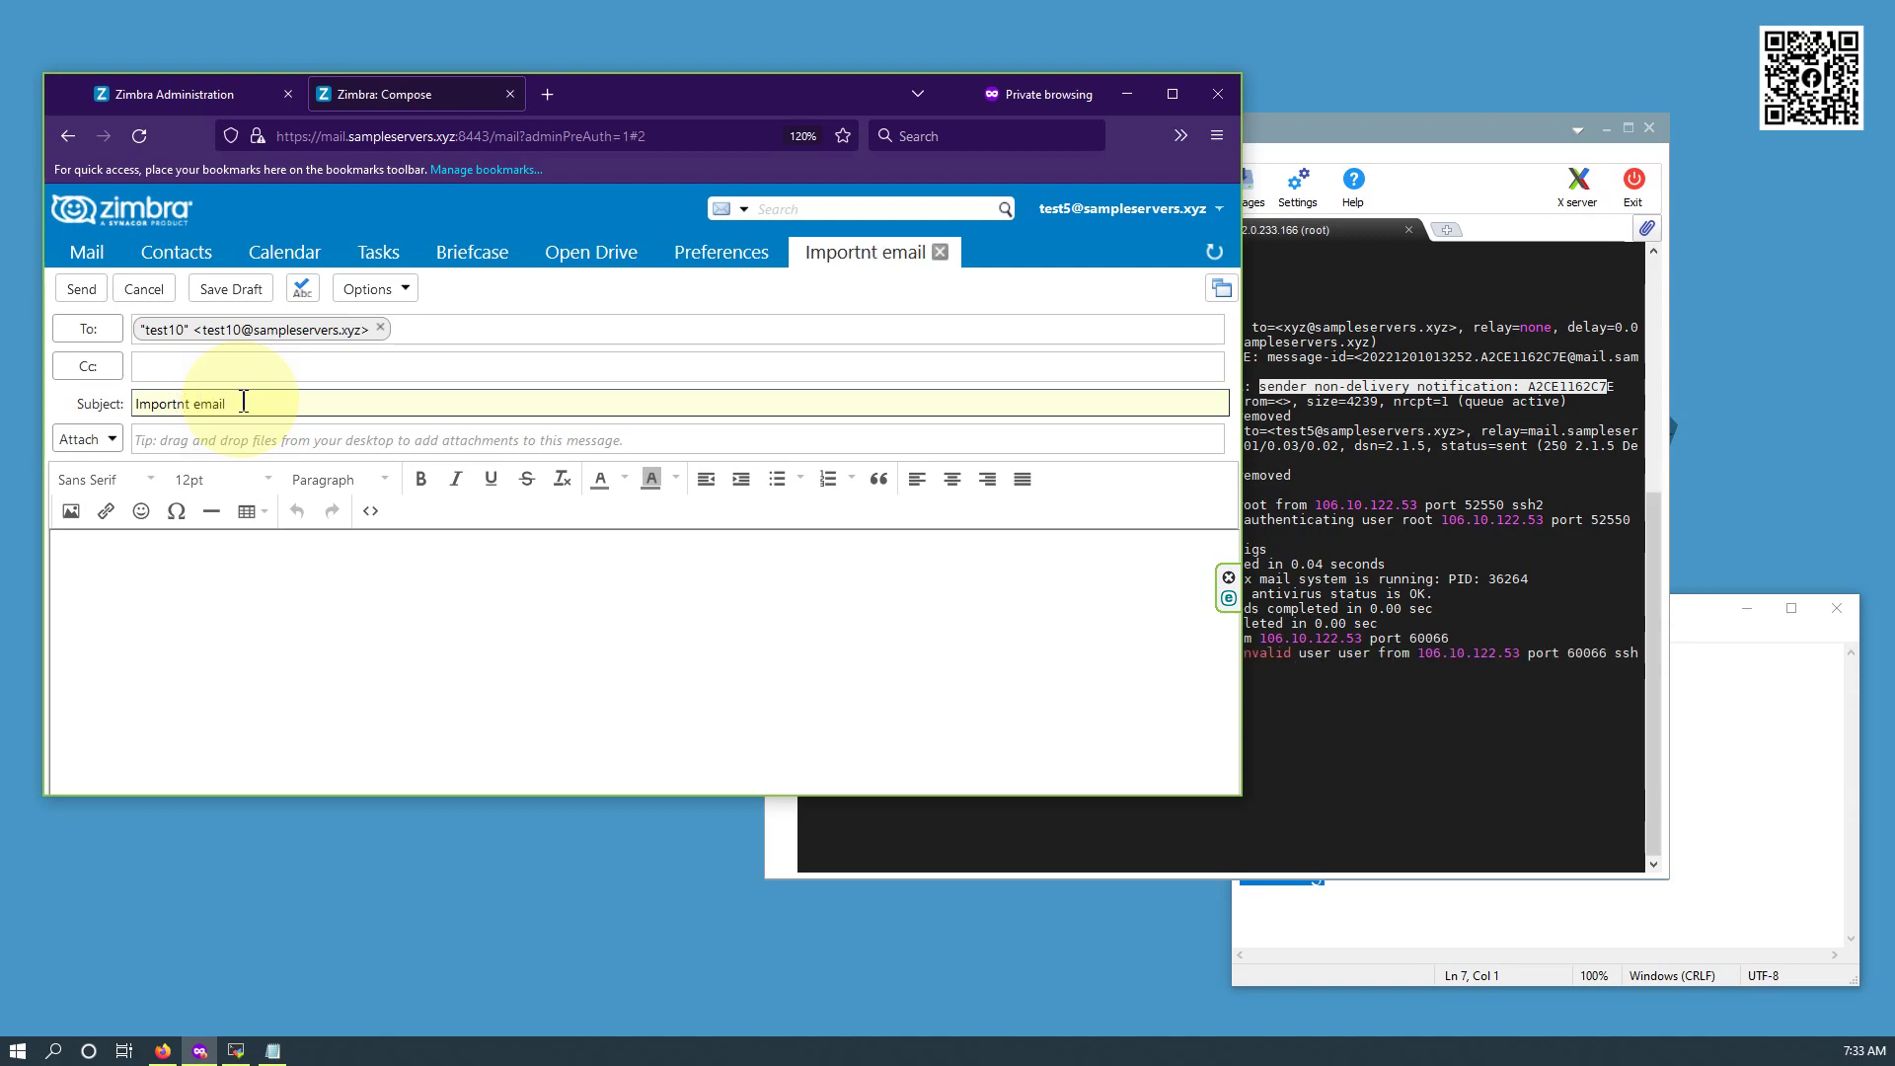
left_click(222, 567)
type("Mail")
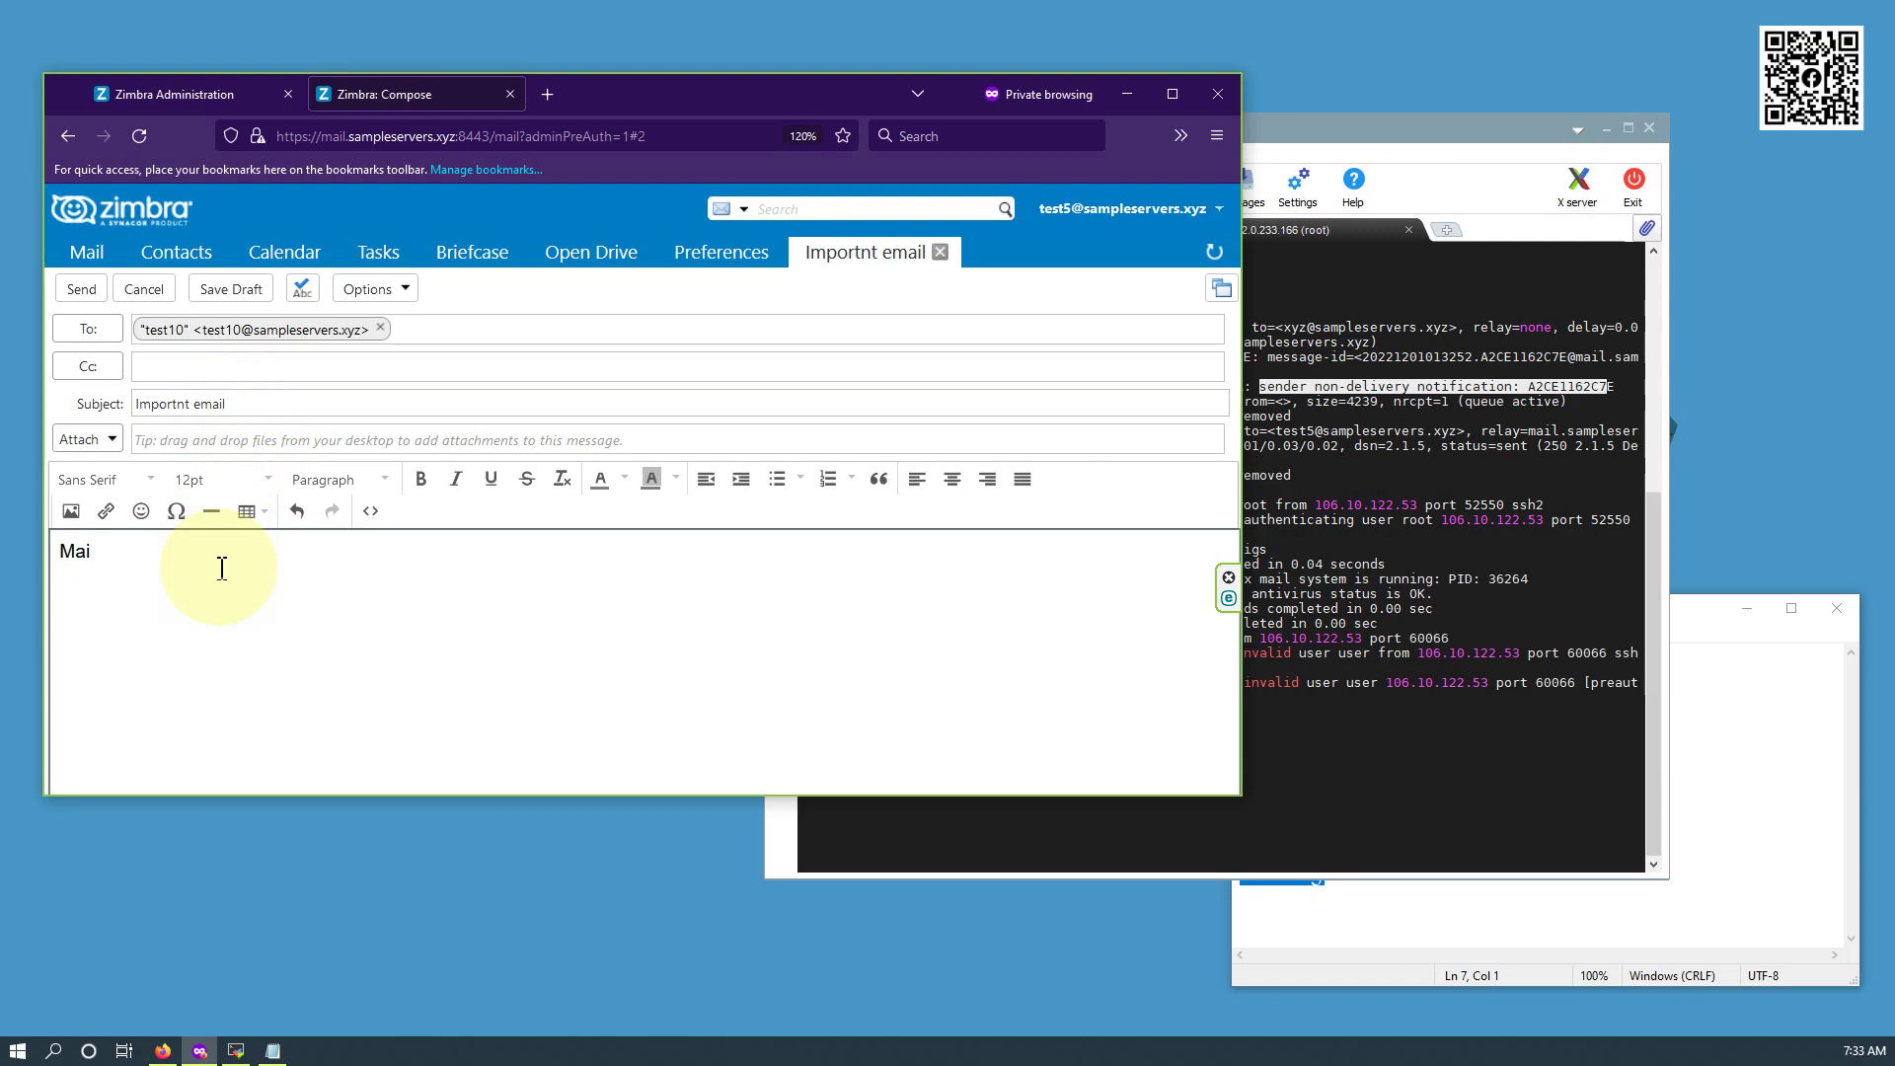
left_click(81, 288)
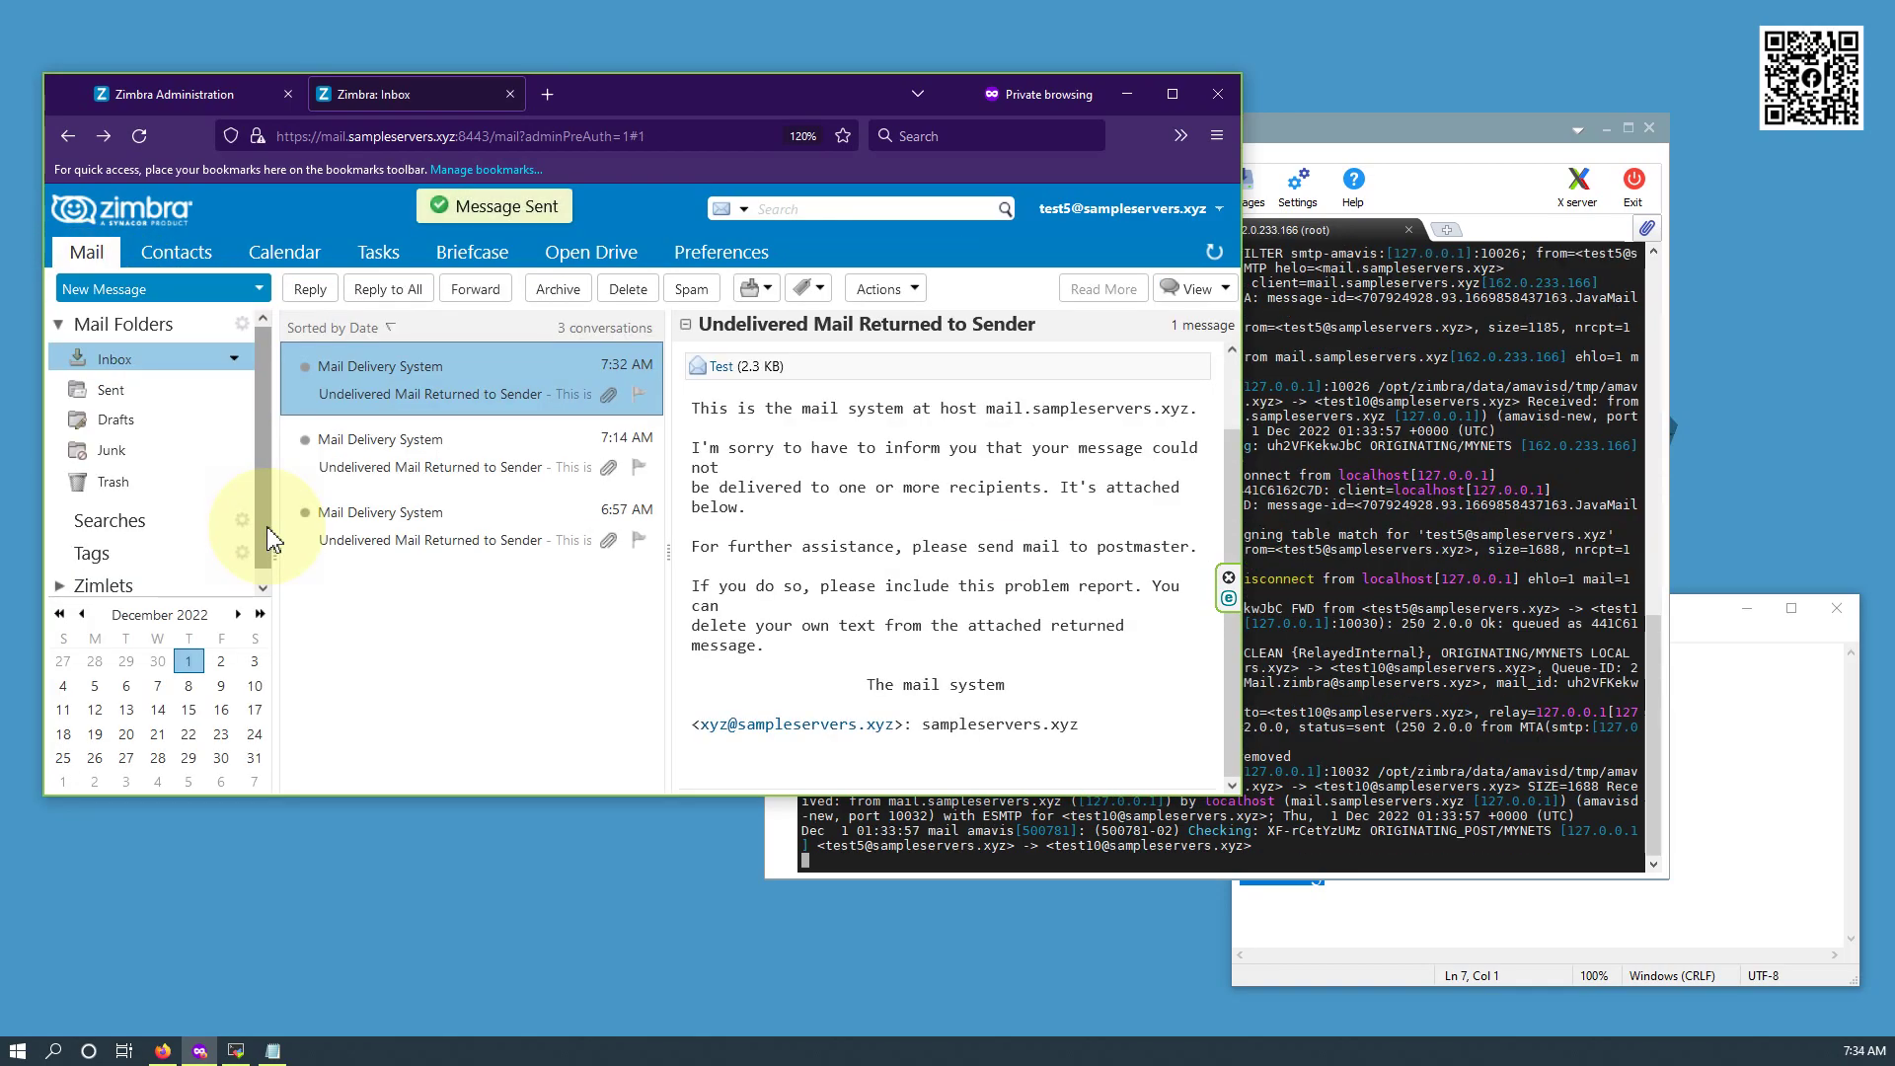
- Check the zimbra.log tail for the test10 bounce, then return to the mailbox
left_click(1358, 697)
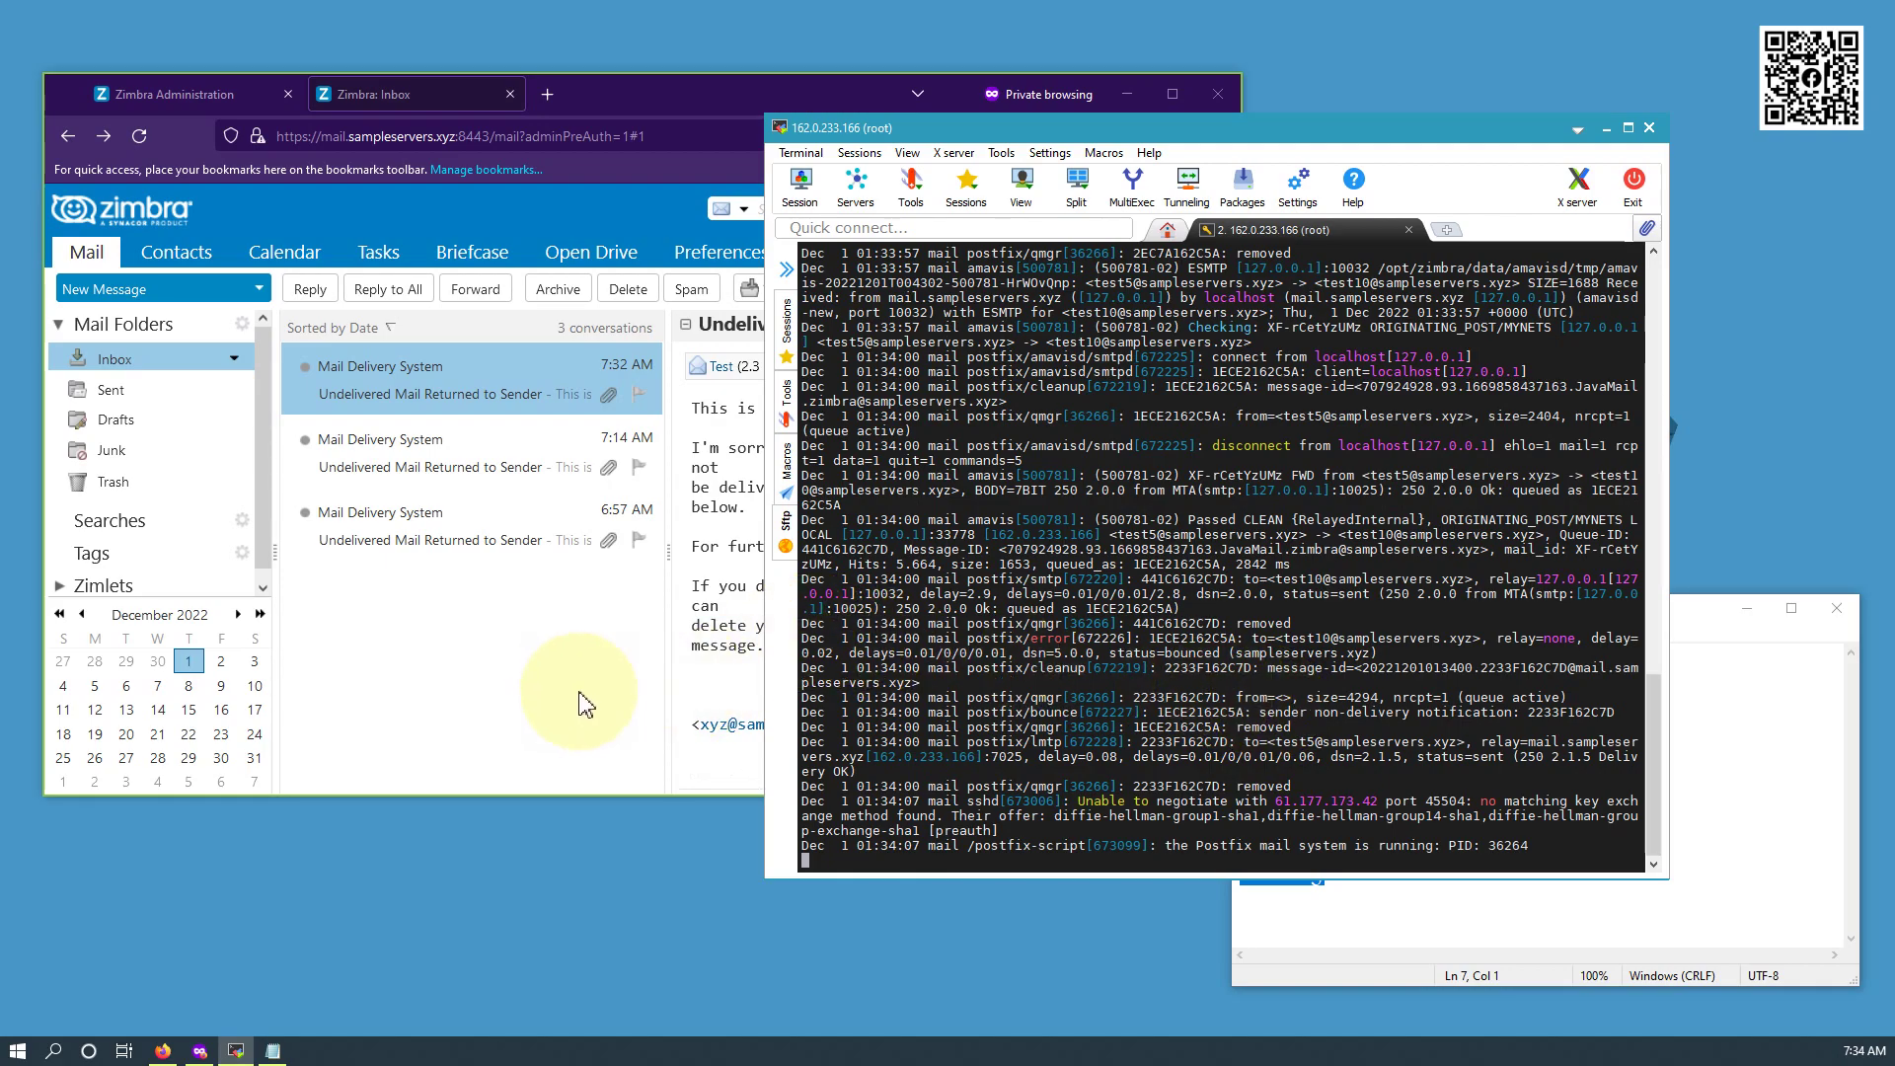
left_click(491, 669)
- Reload the inbox and read the 7:34 AM bounce for the test10 message
left_click(135, 137)
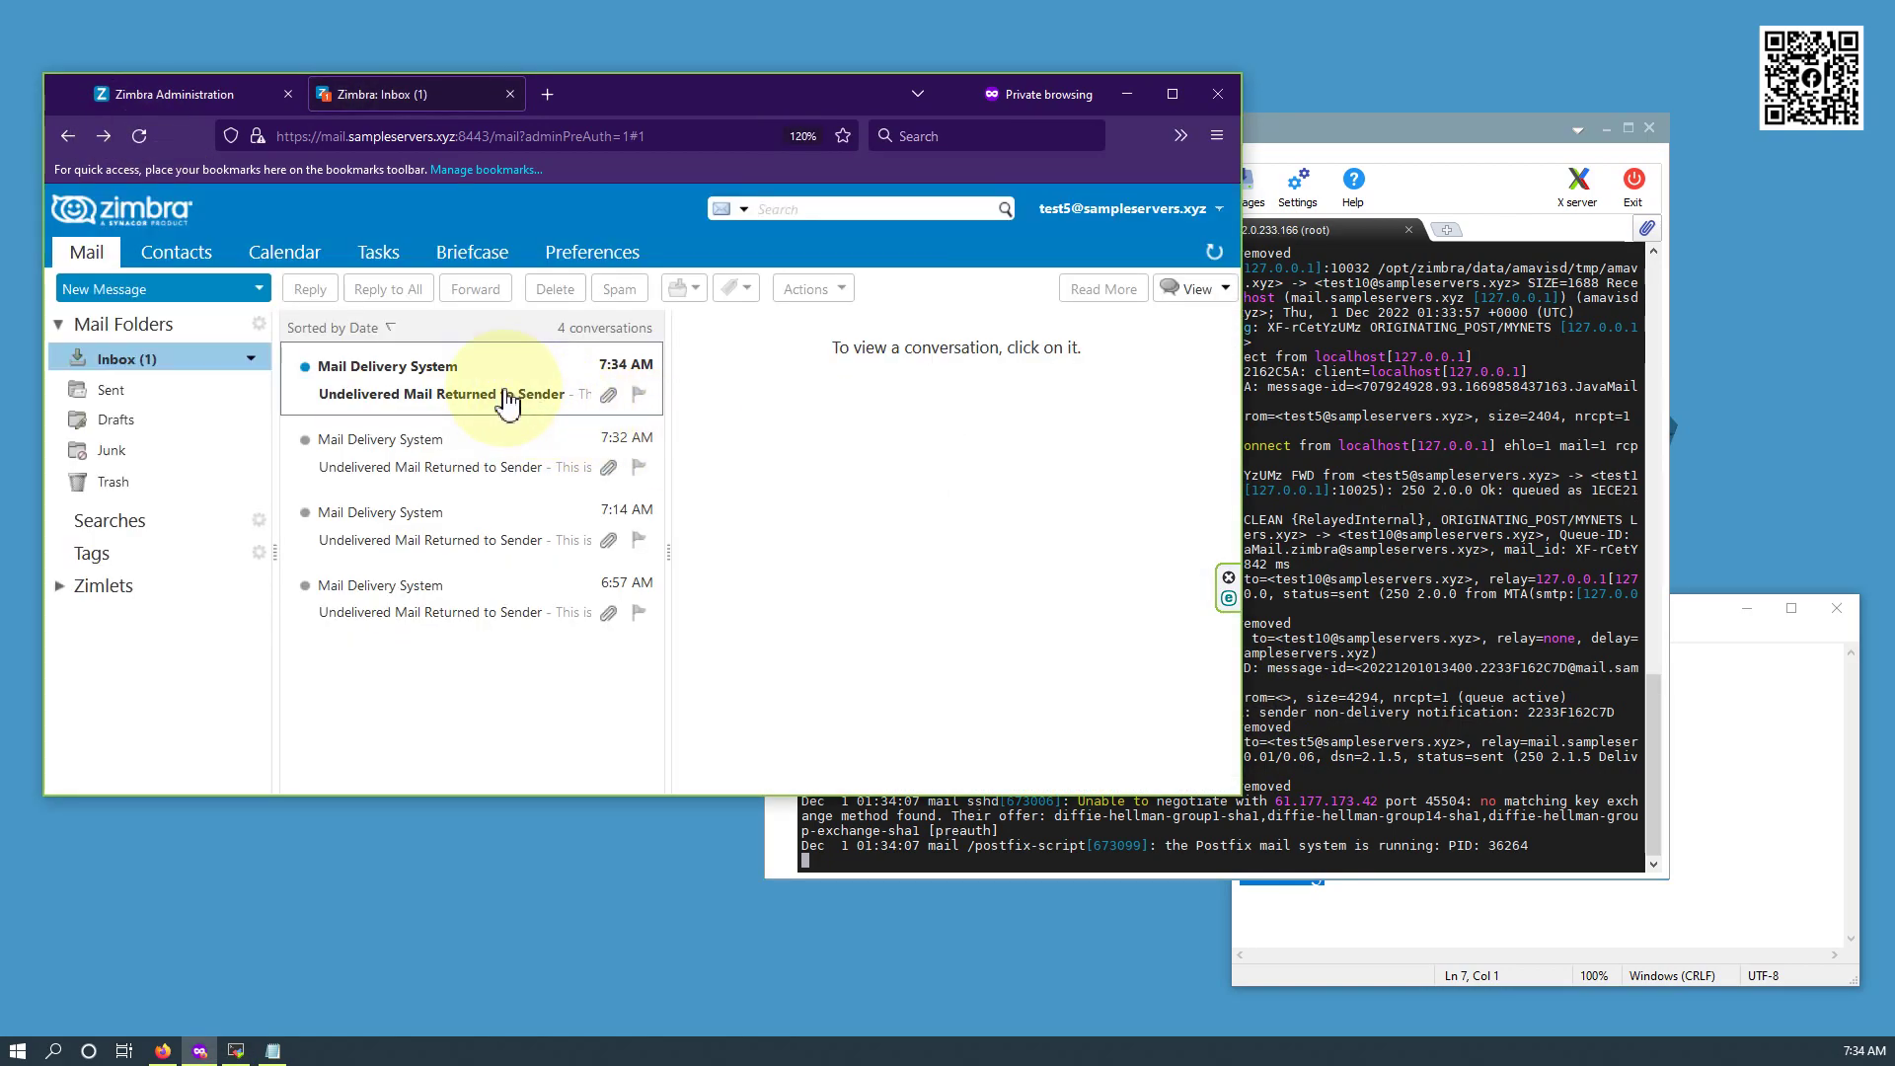
left_click(477, 374)
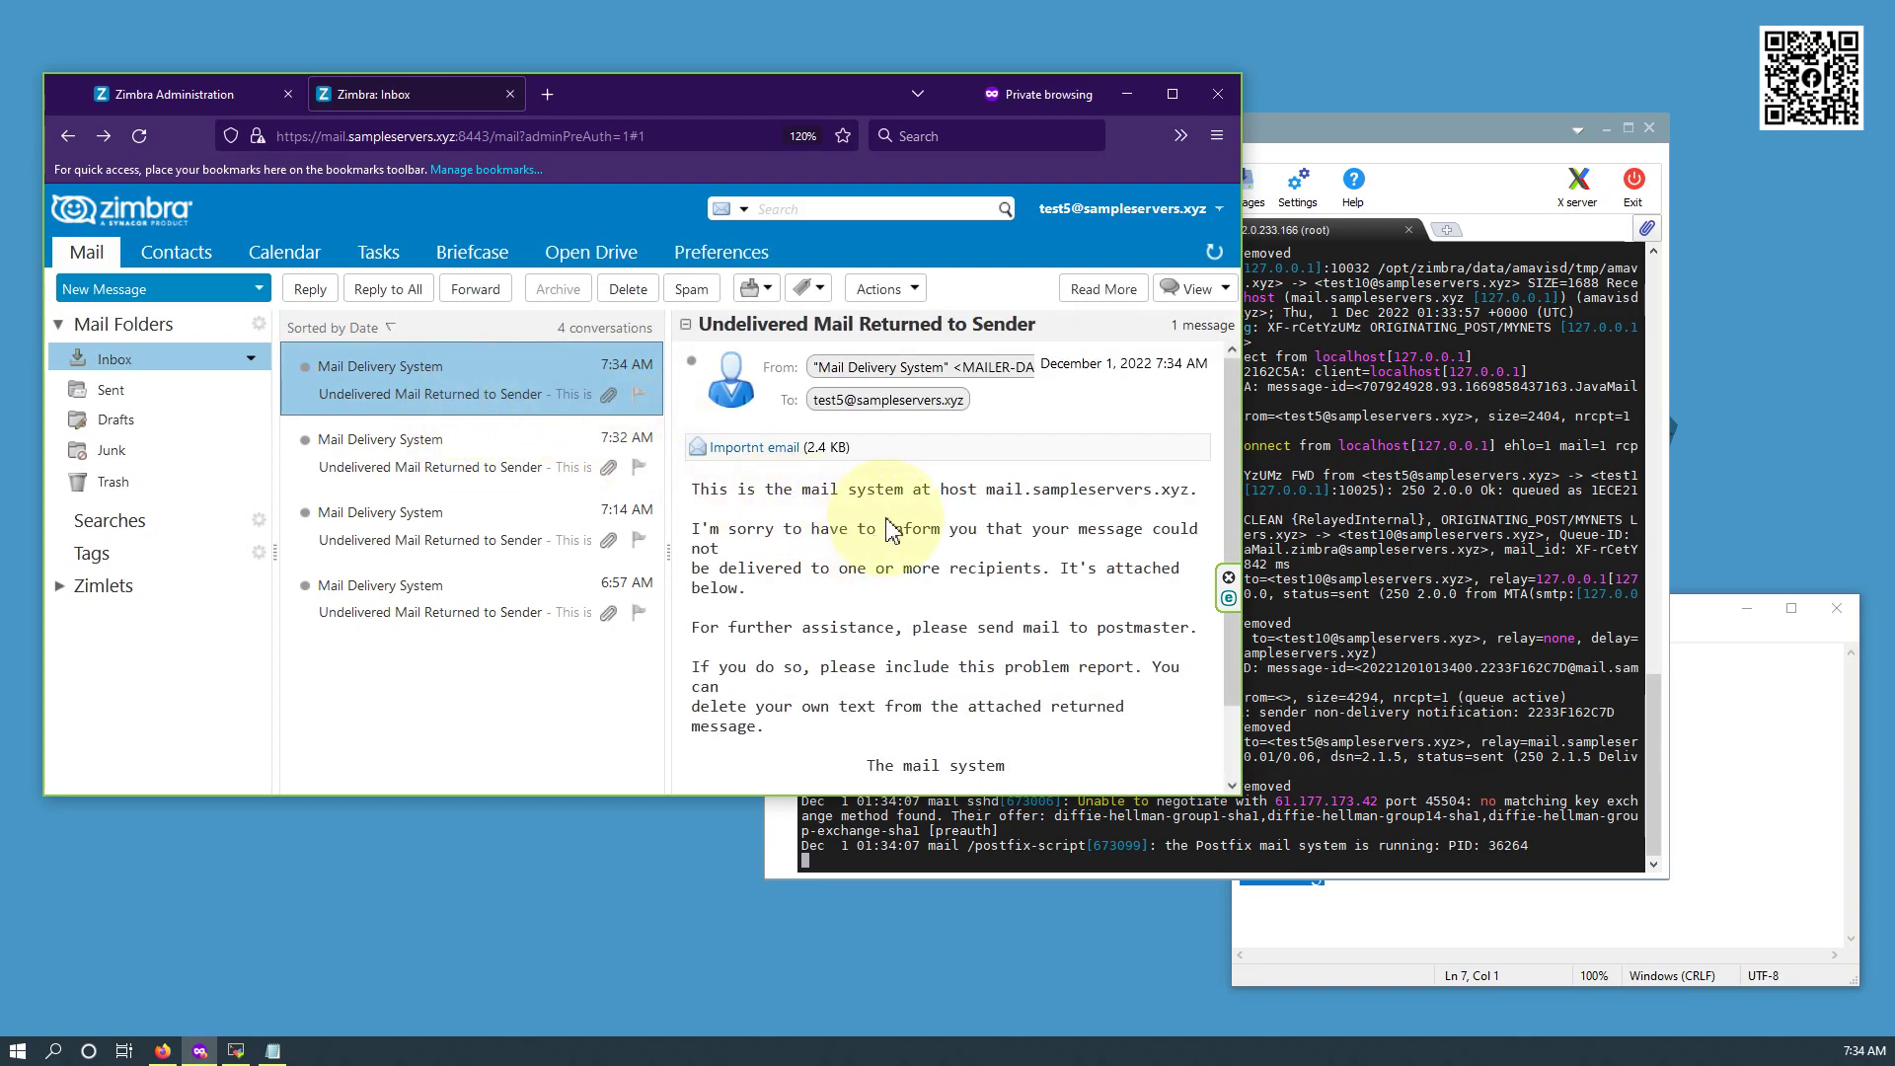
scroll(878, 621, "down", 1)
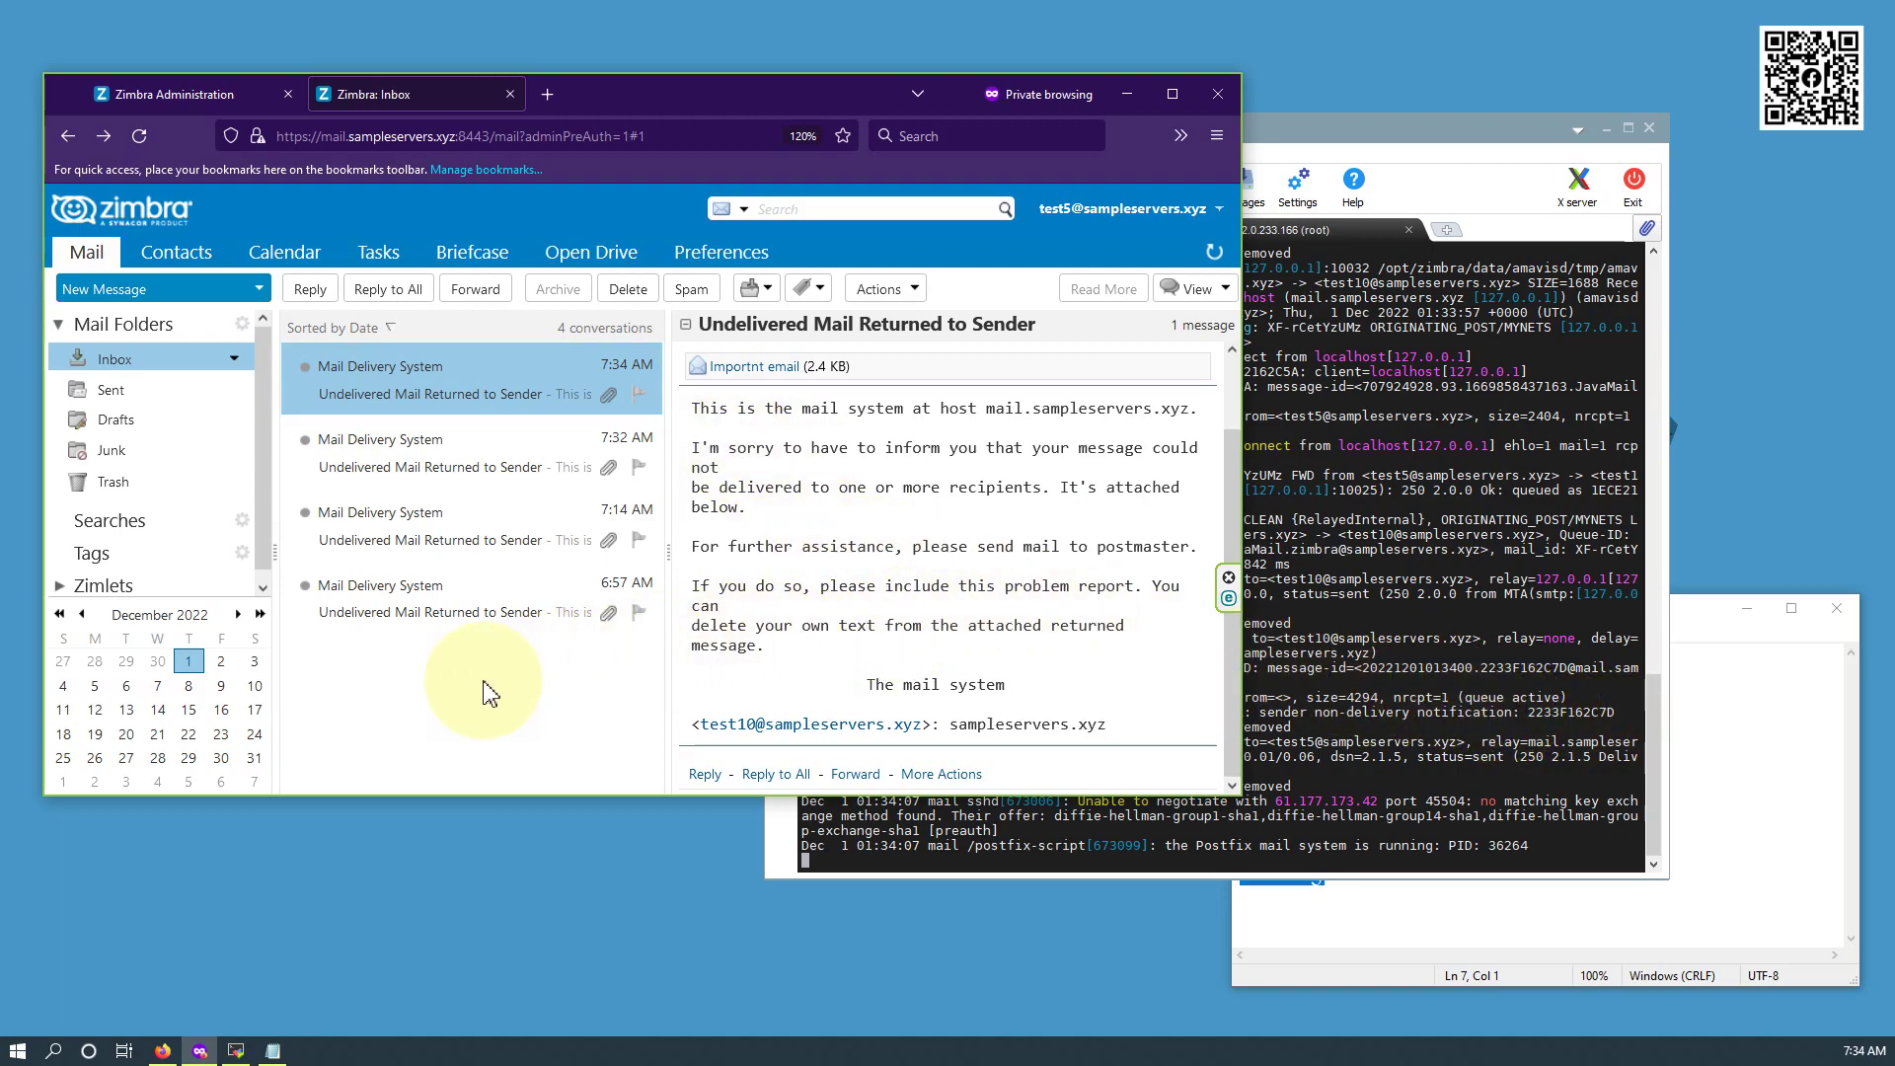
- Select 'What' in the catch-all Notepad notes, then return to the admin accounts list
left_click(1767, 839)
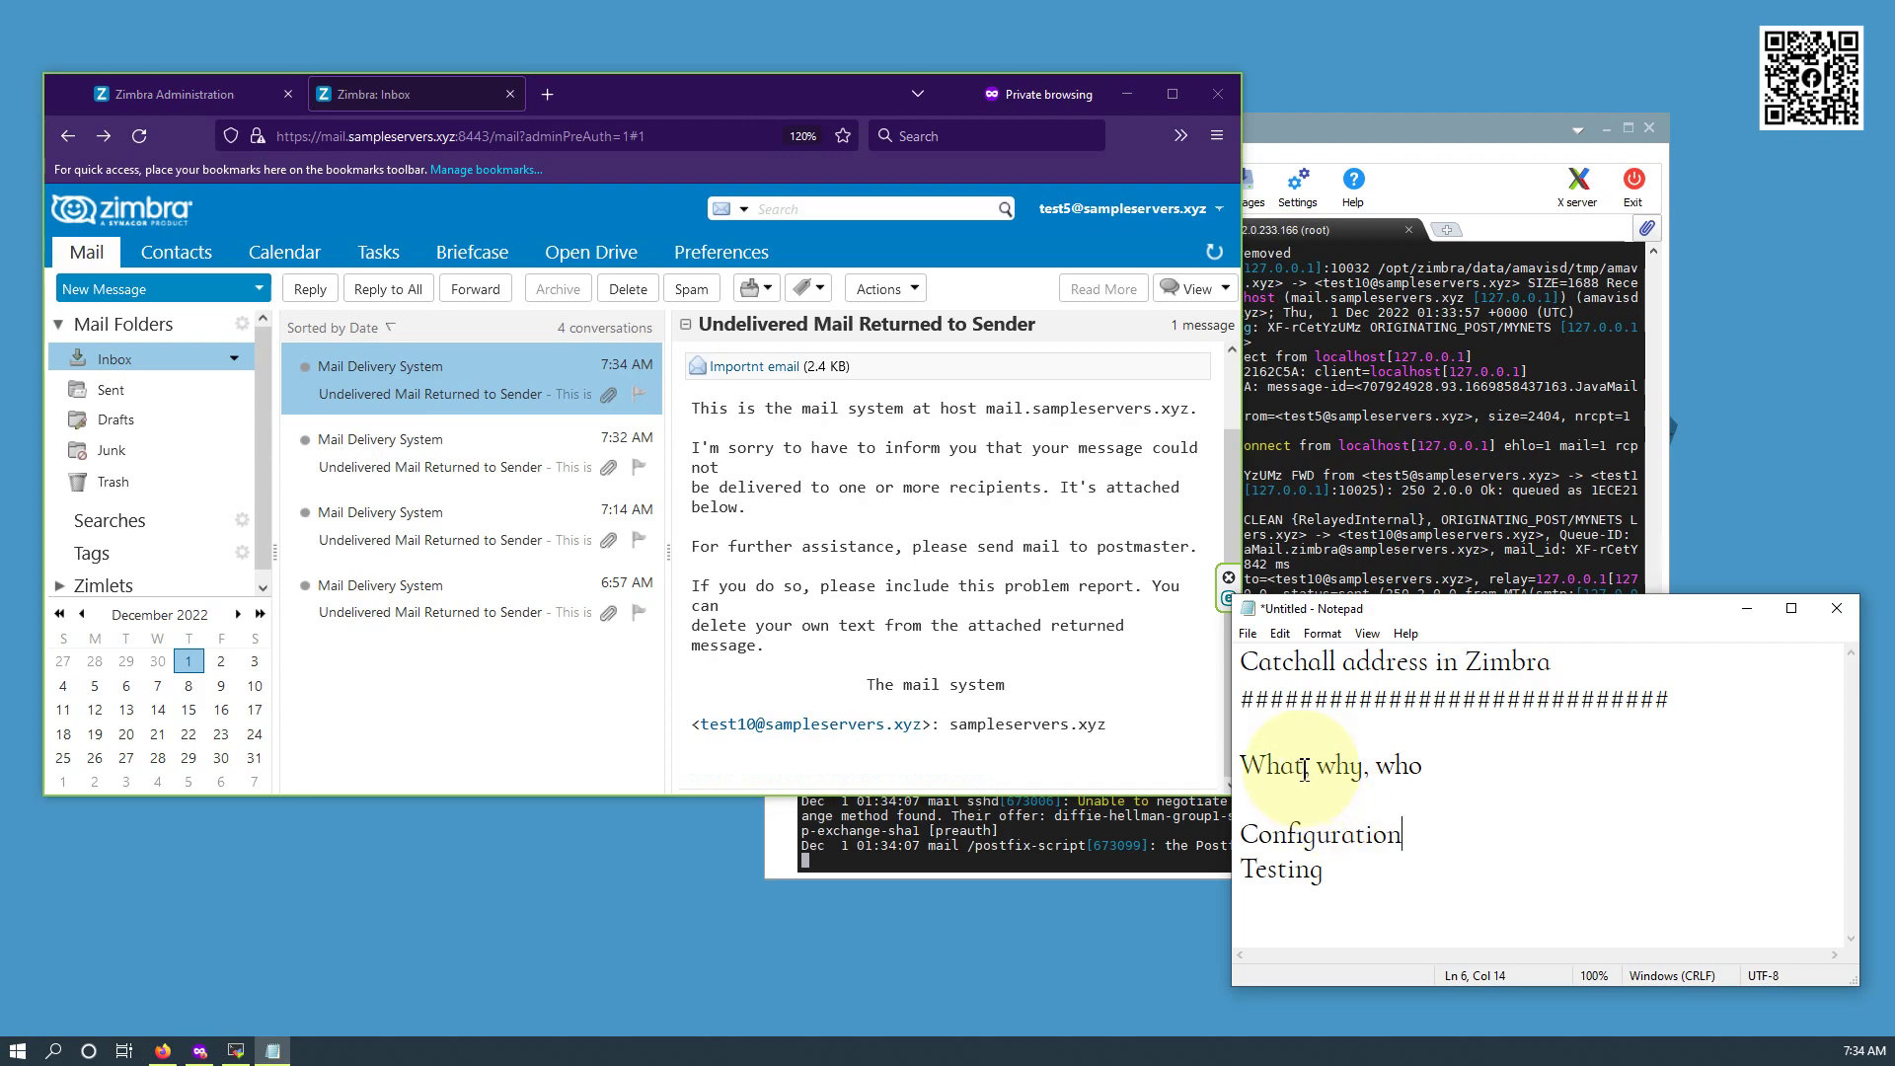
left_click_drag(1303, 770, 1206, 768)
left_click(521, 687)
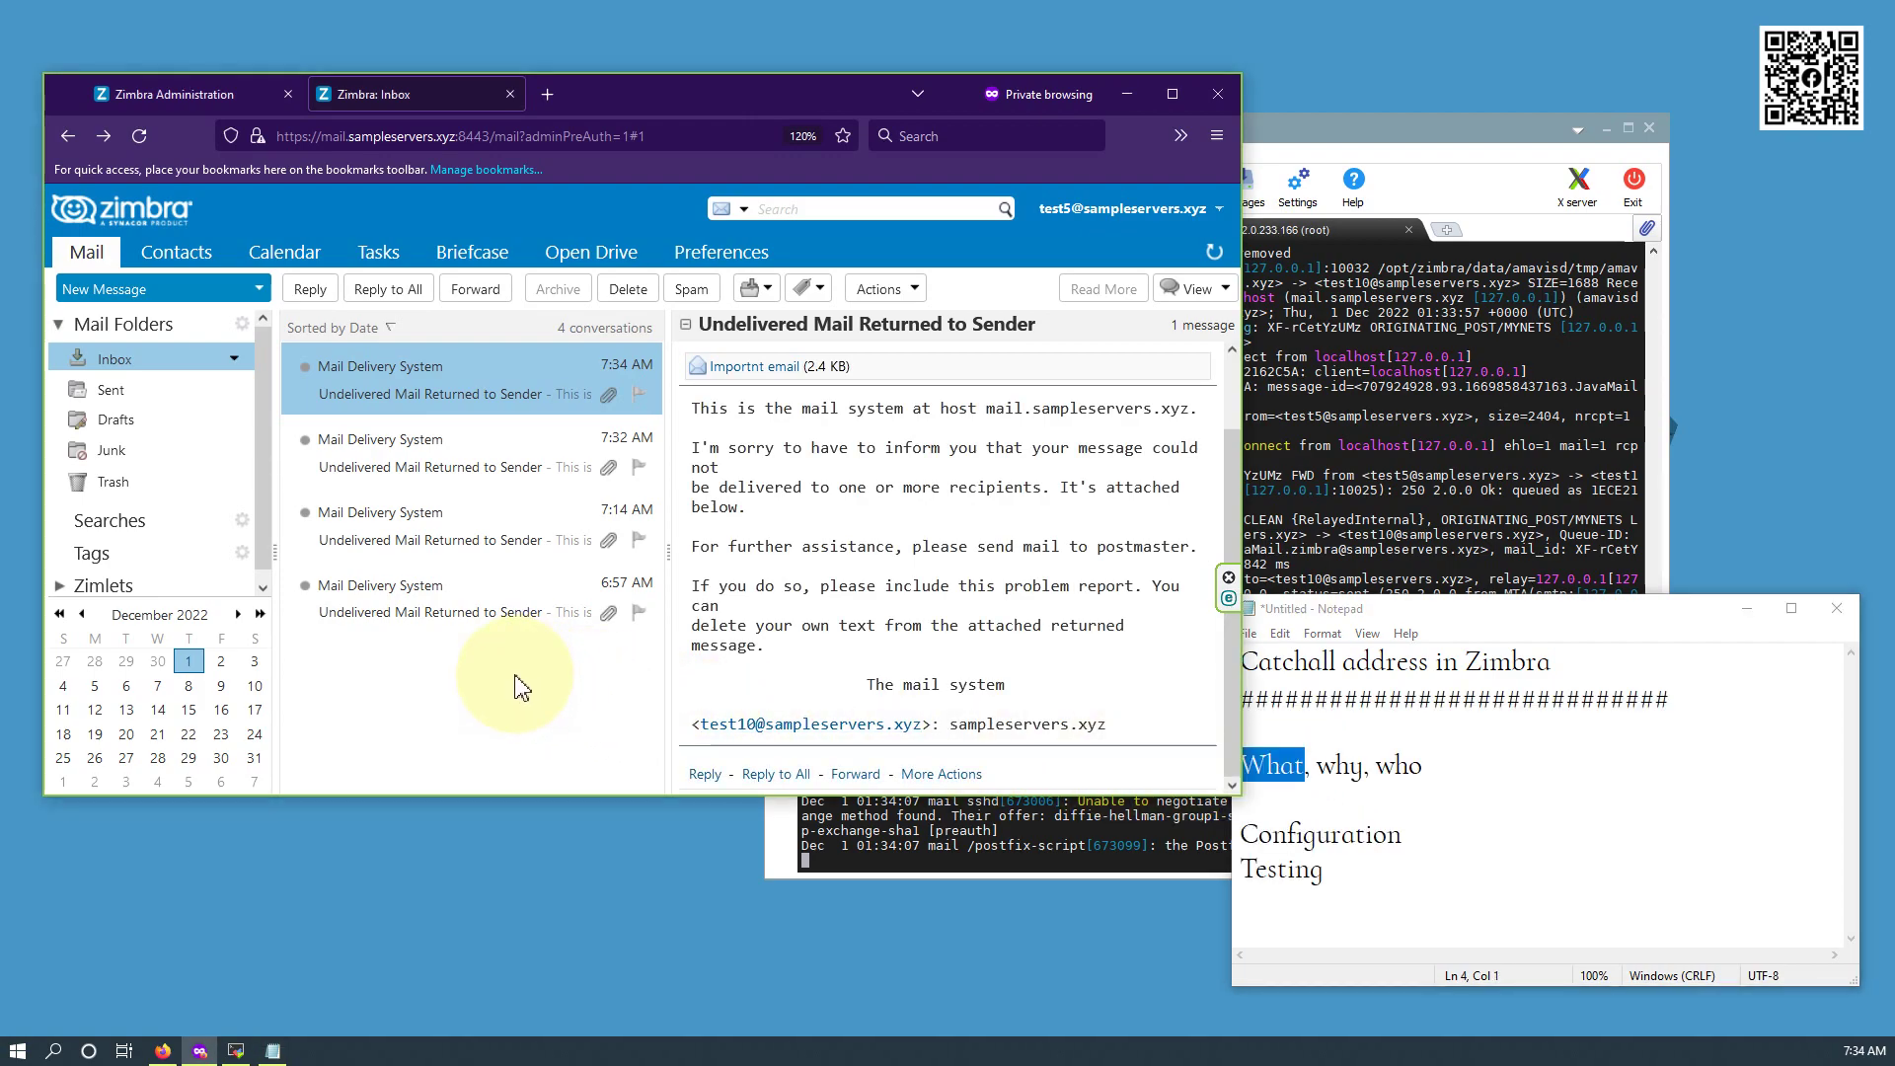
left_click(179, 93)
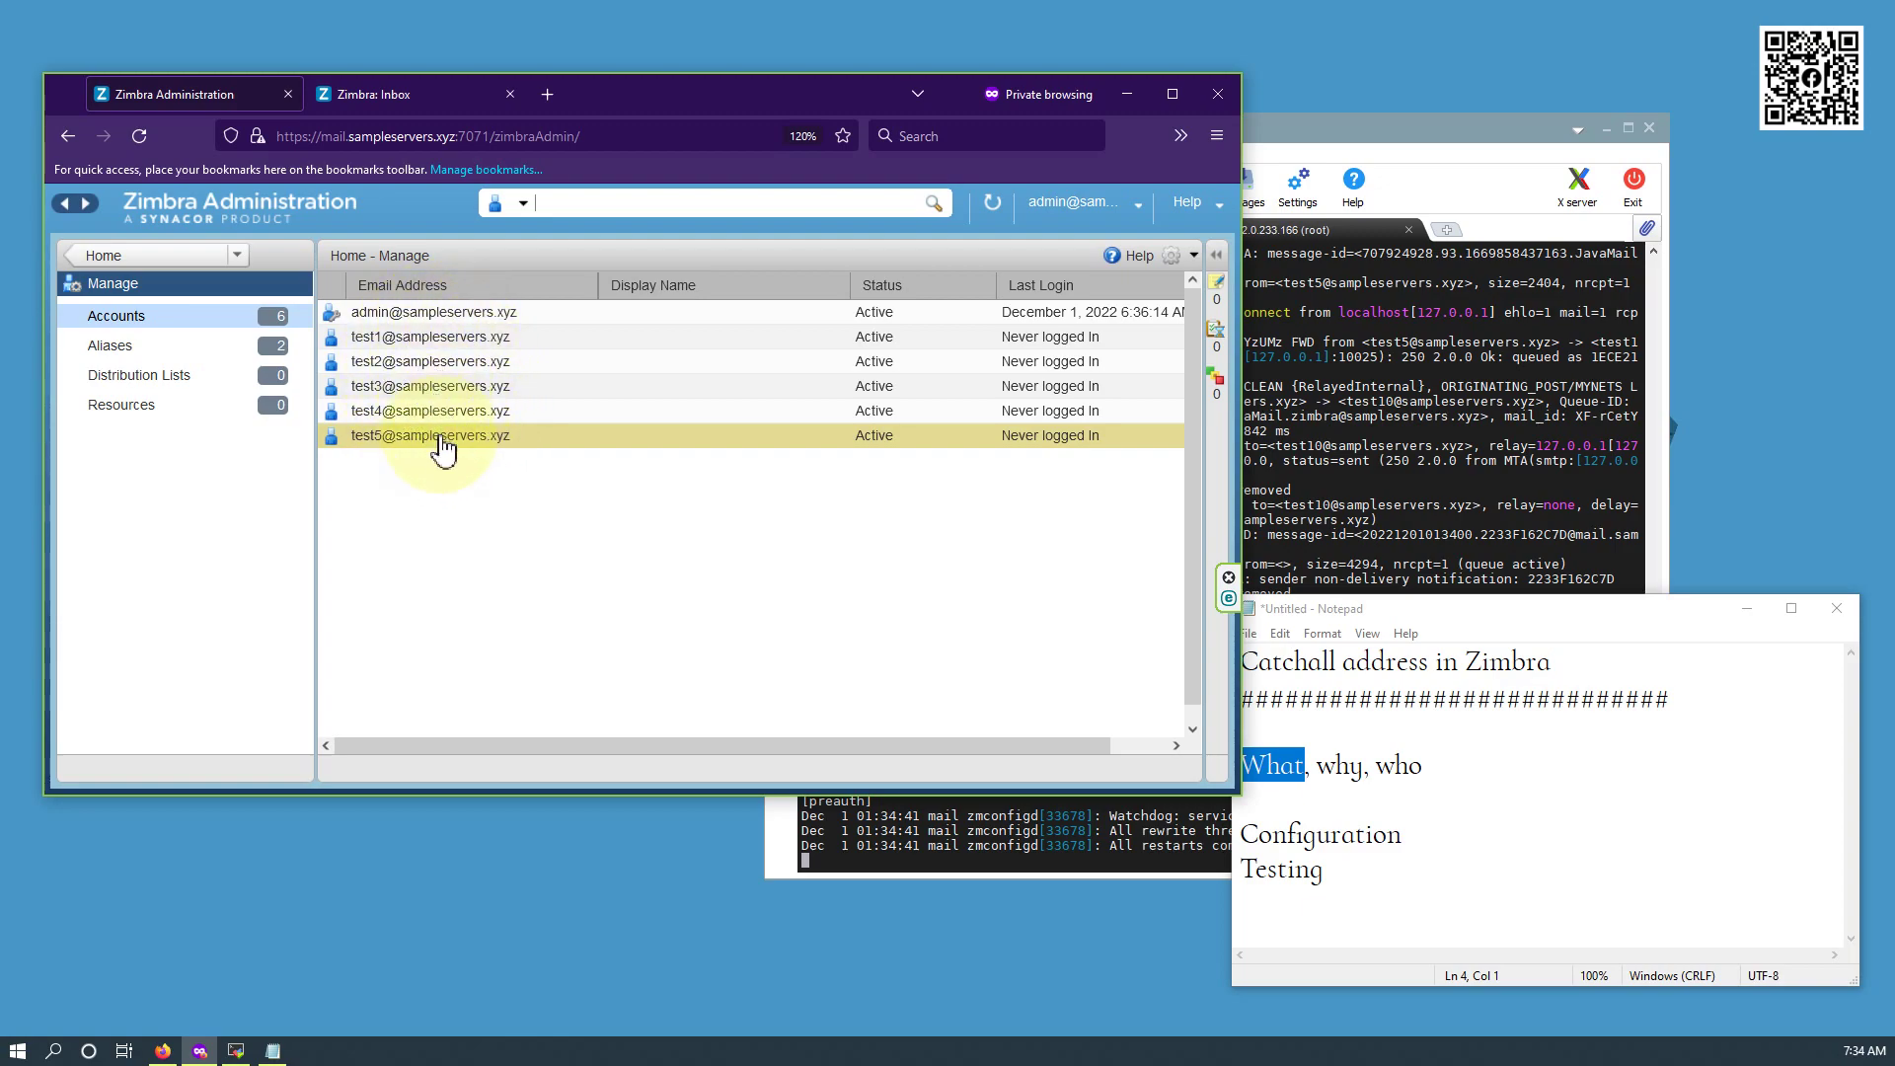
mouse_move(443, 450)
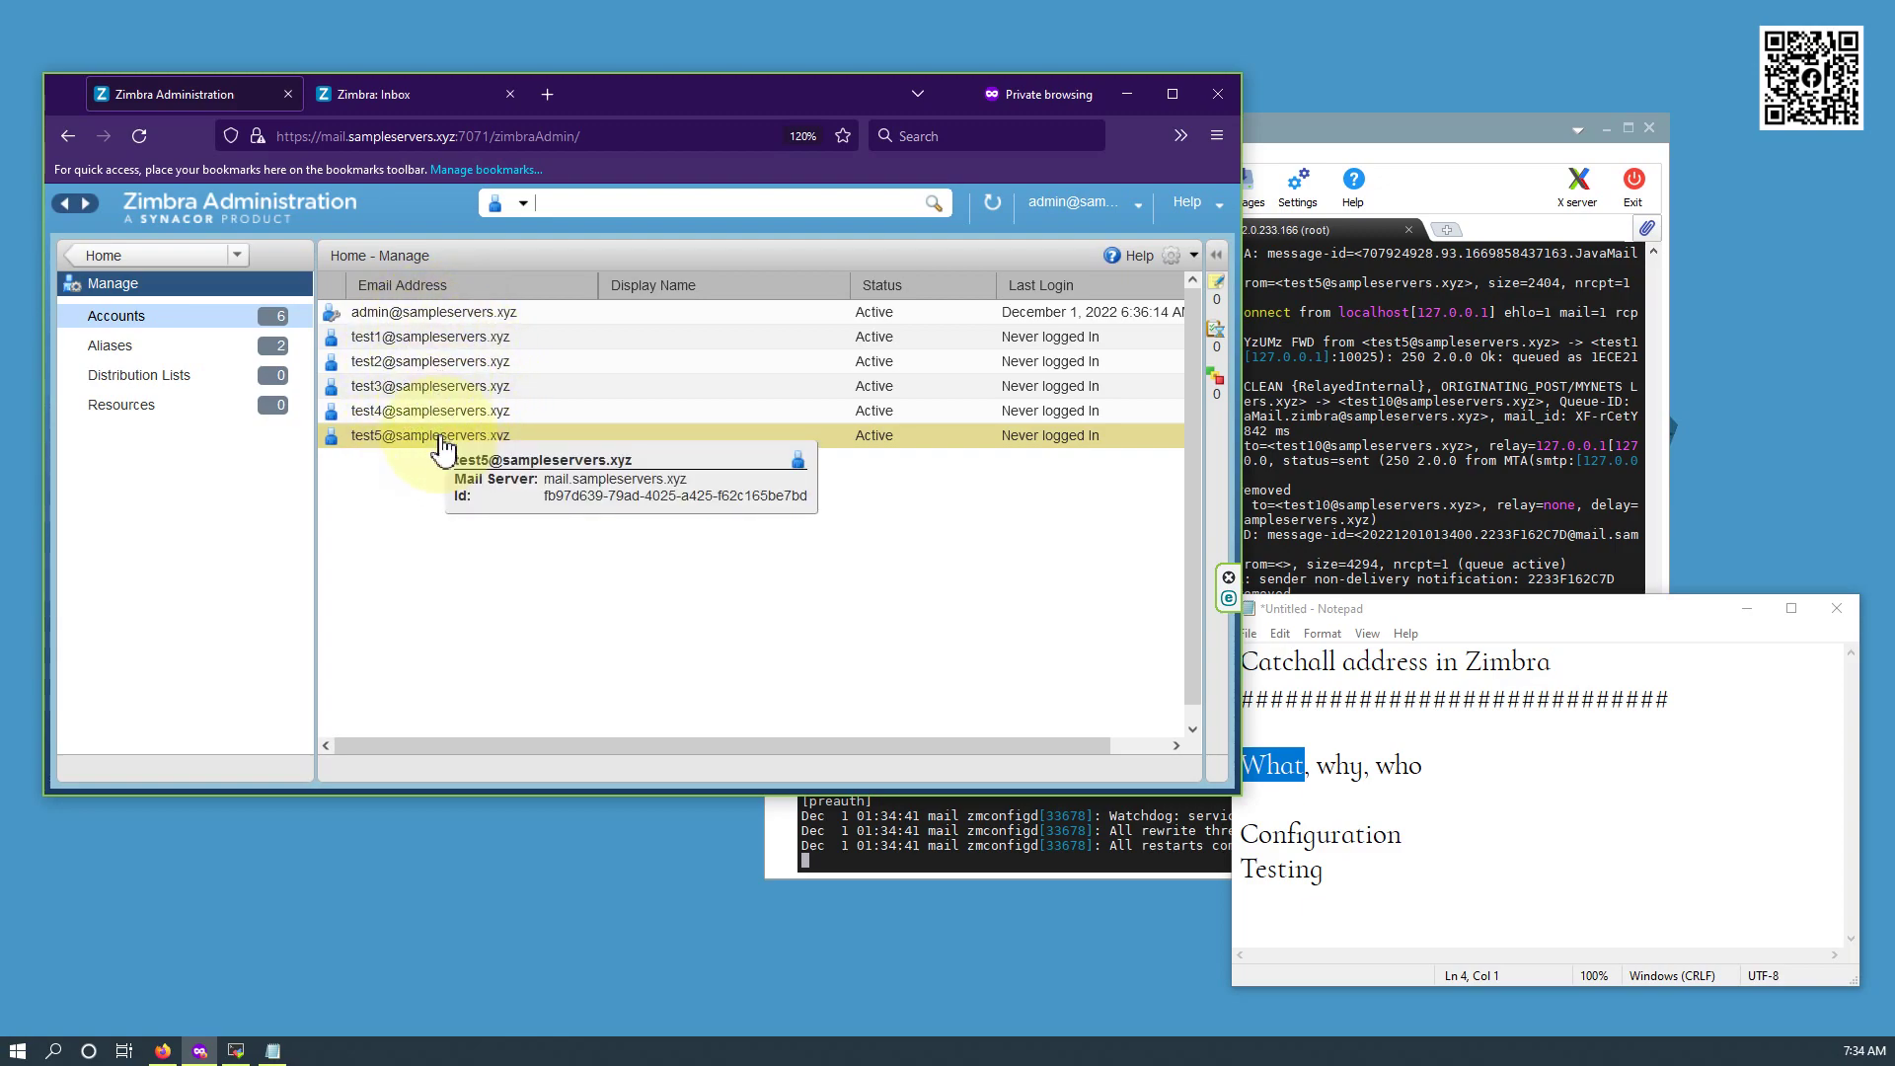
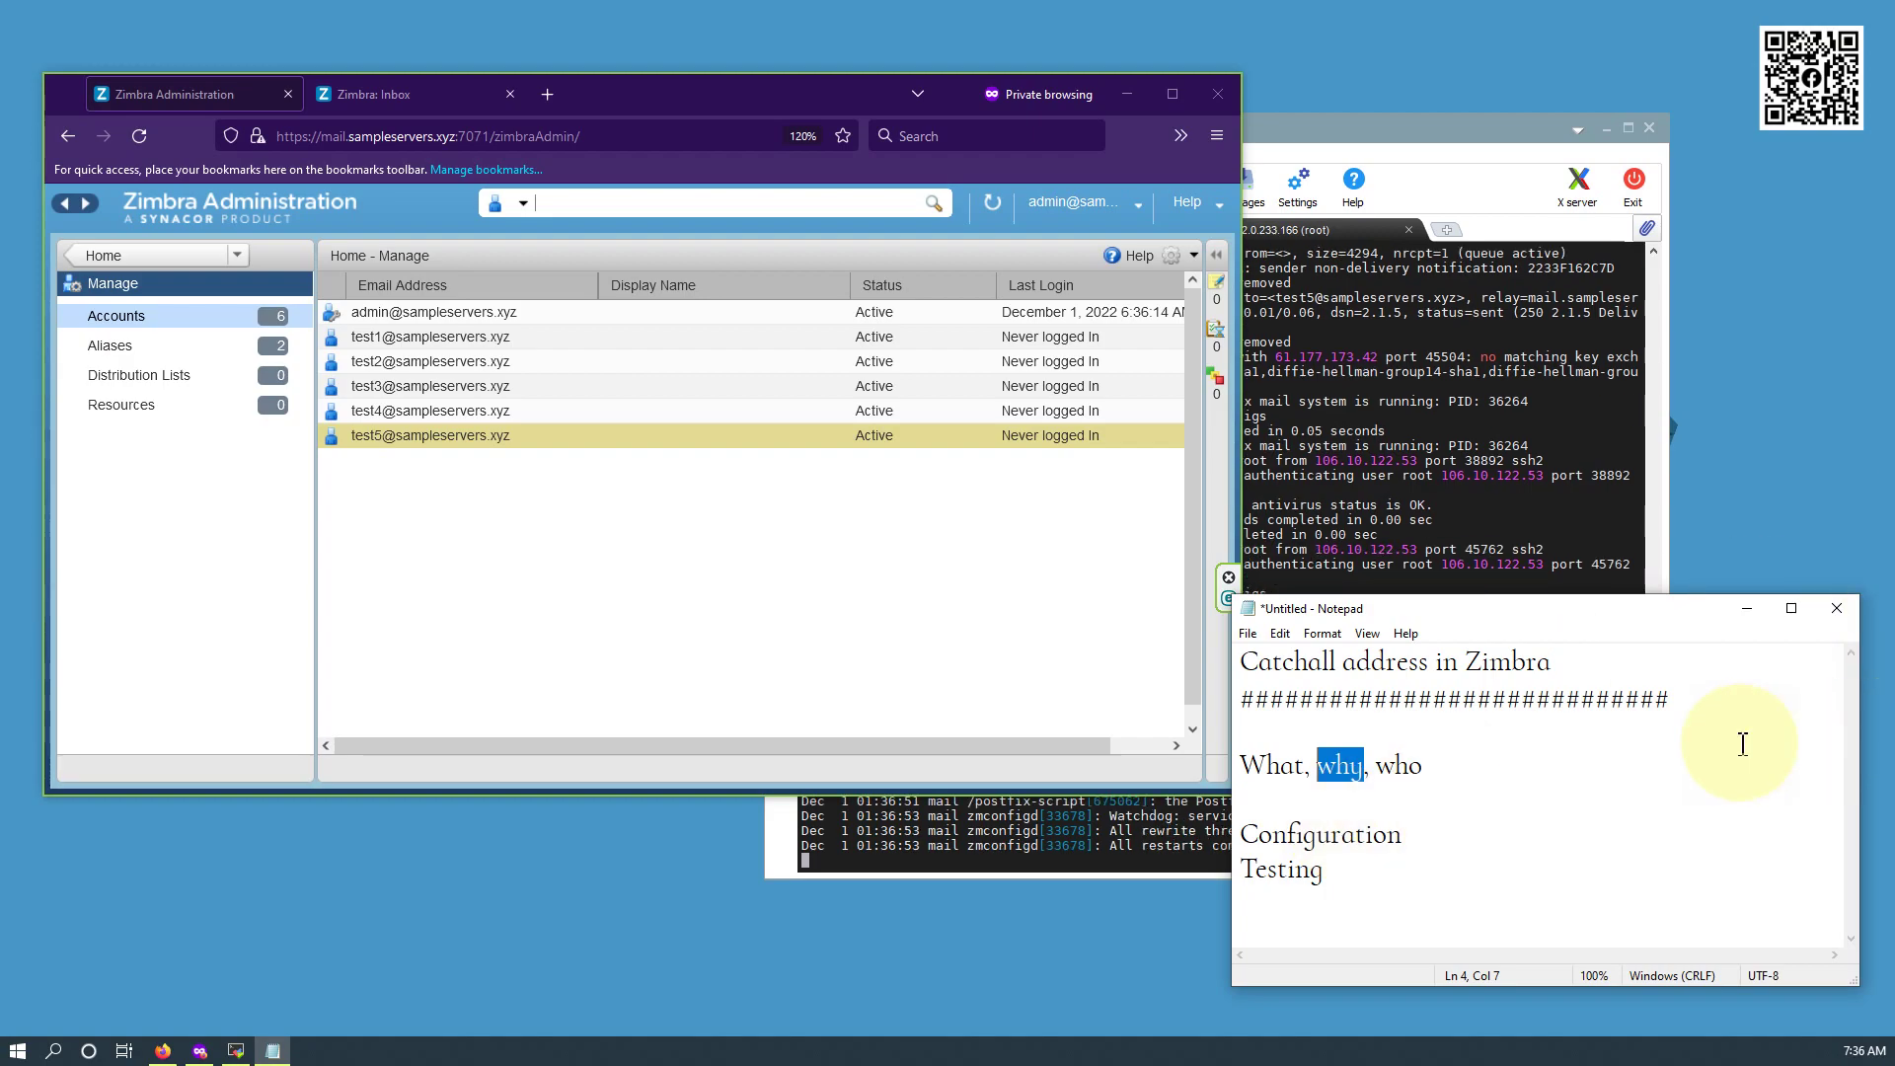
- Highlight 'who' in the Notepad outline, then raise the MobaXterm mail-log terminal
left_click(1438, 767)
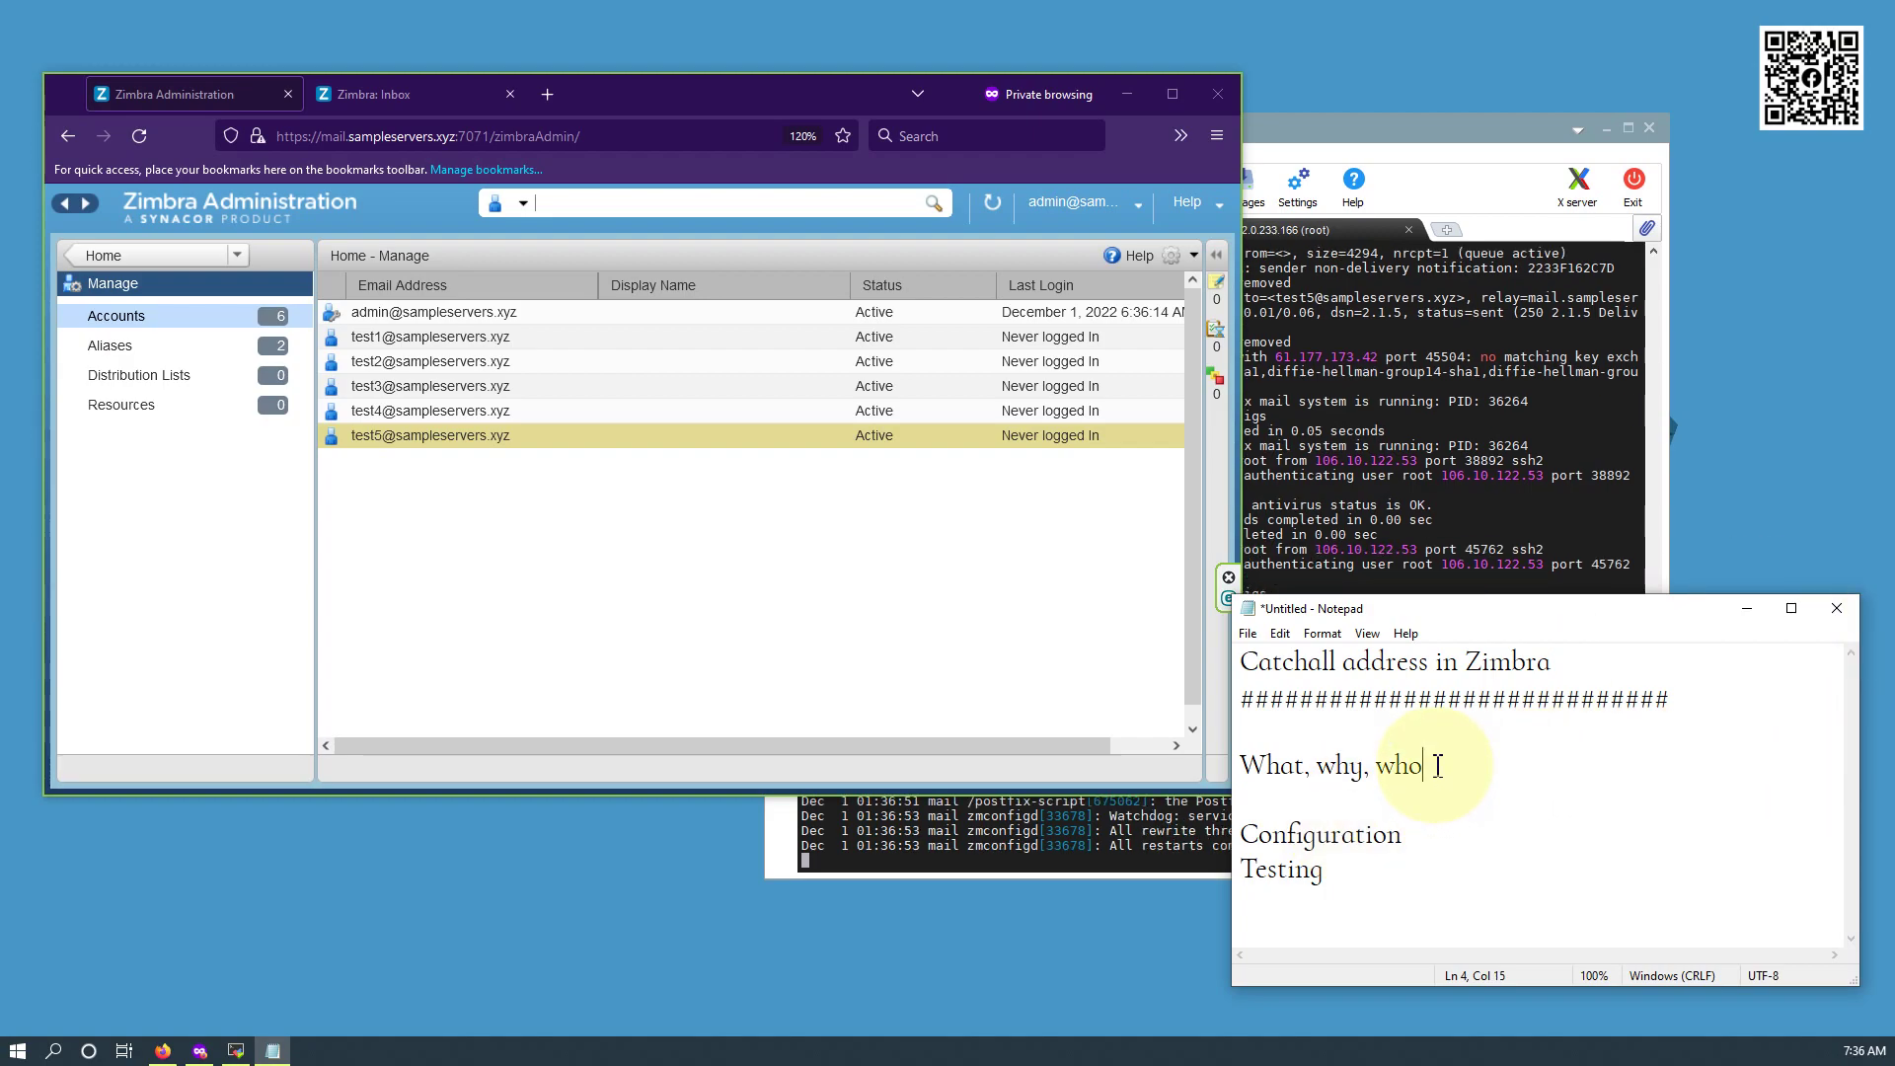
left_click_drag(1437, 767, 1387, 767)
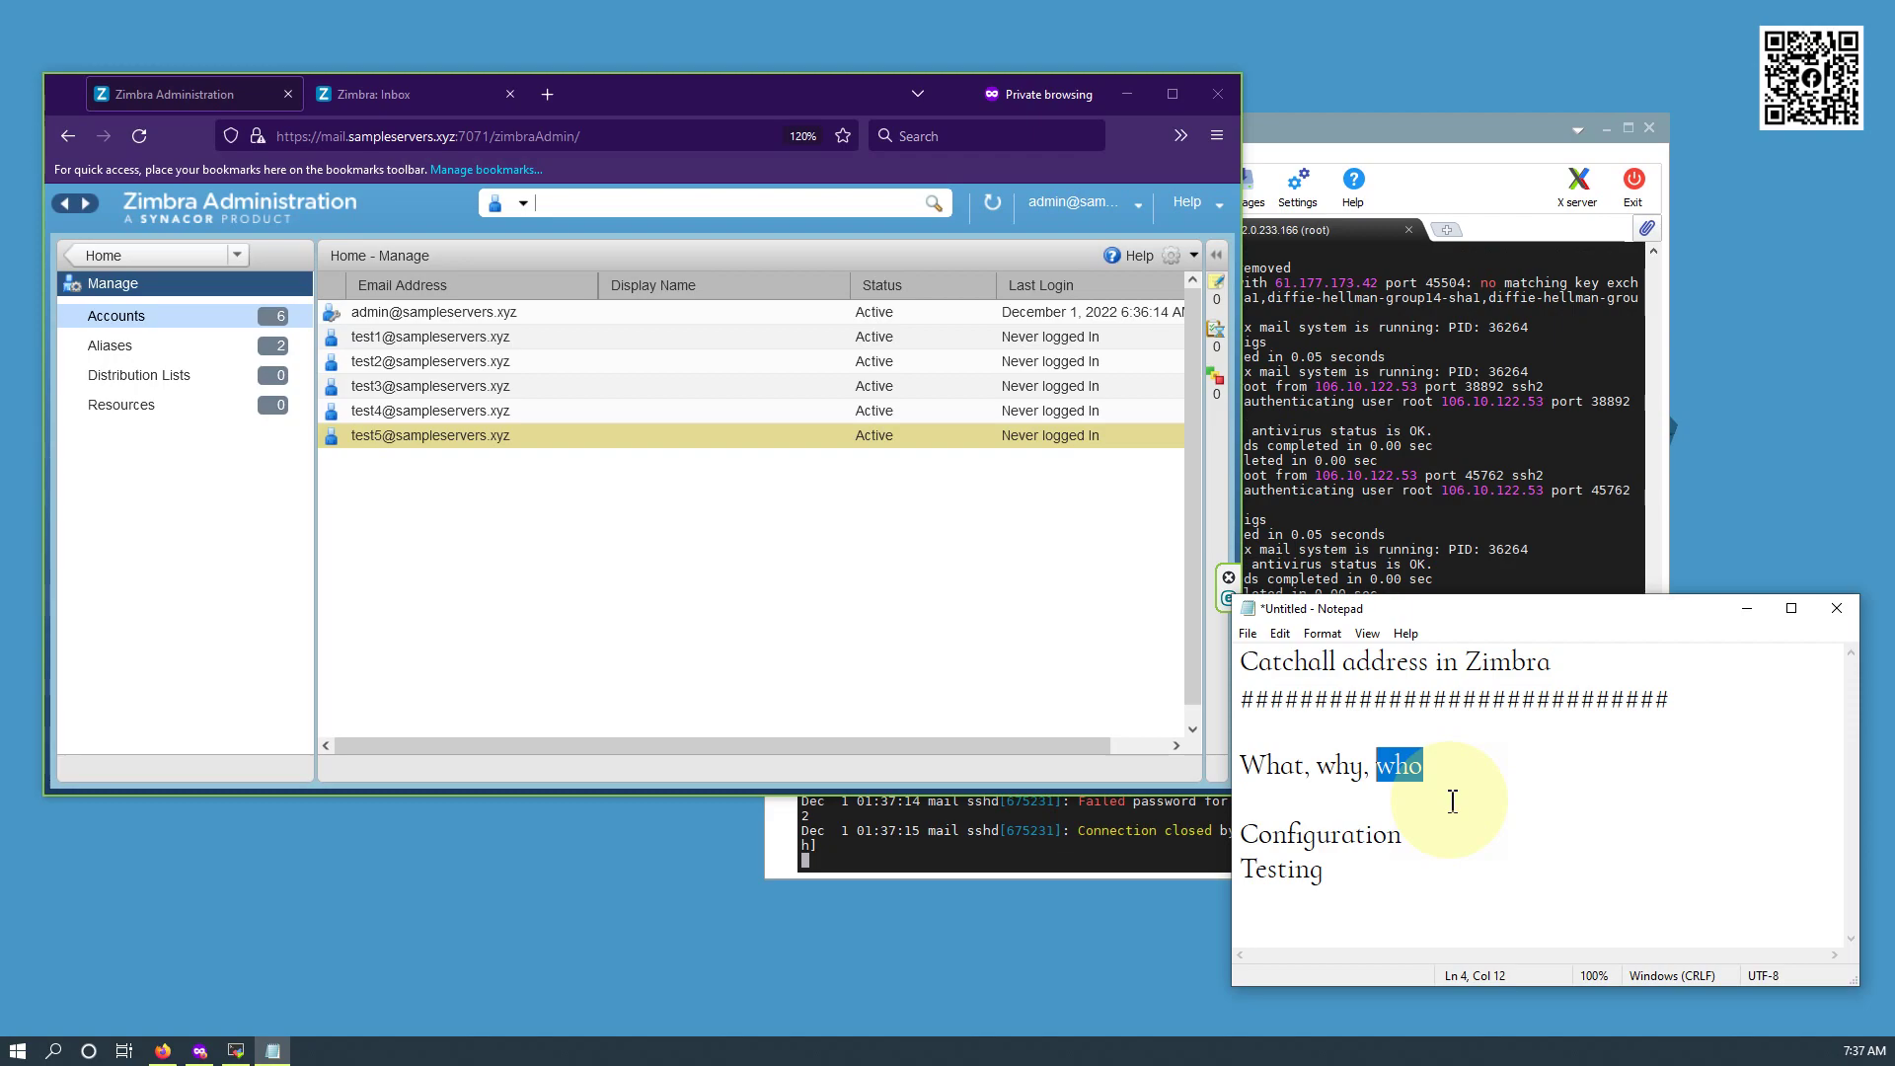
left_click(1432, 537)
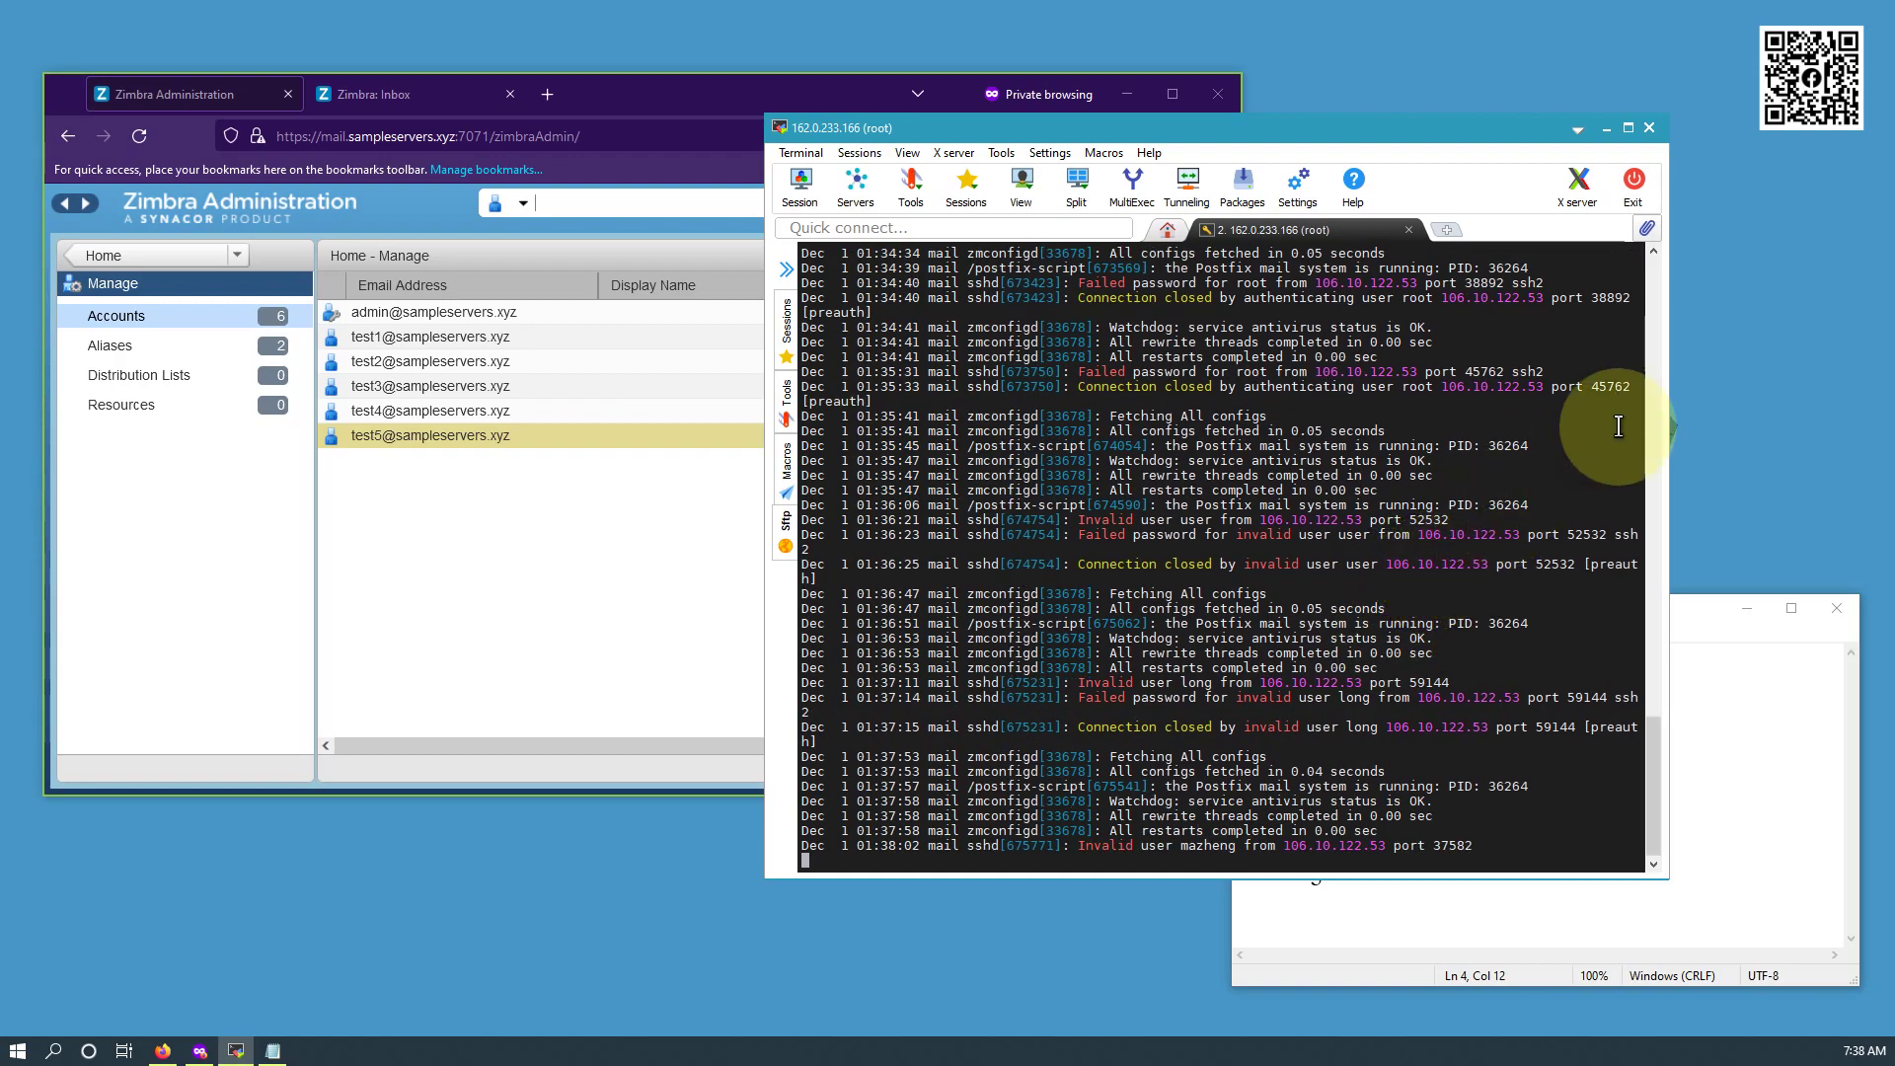
- Arrange the terminal and browser windows side by side
left_click_drag(1295, 135, 1337, 45)
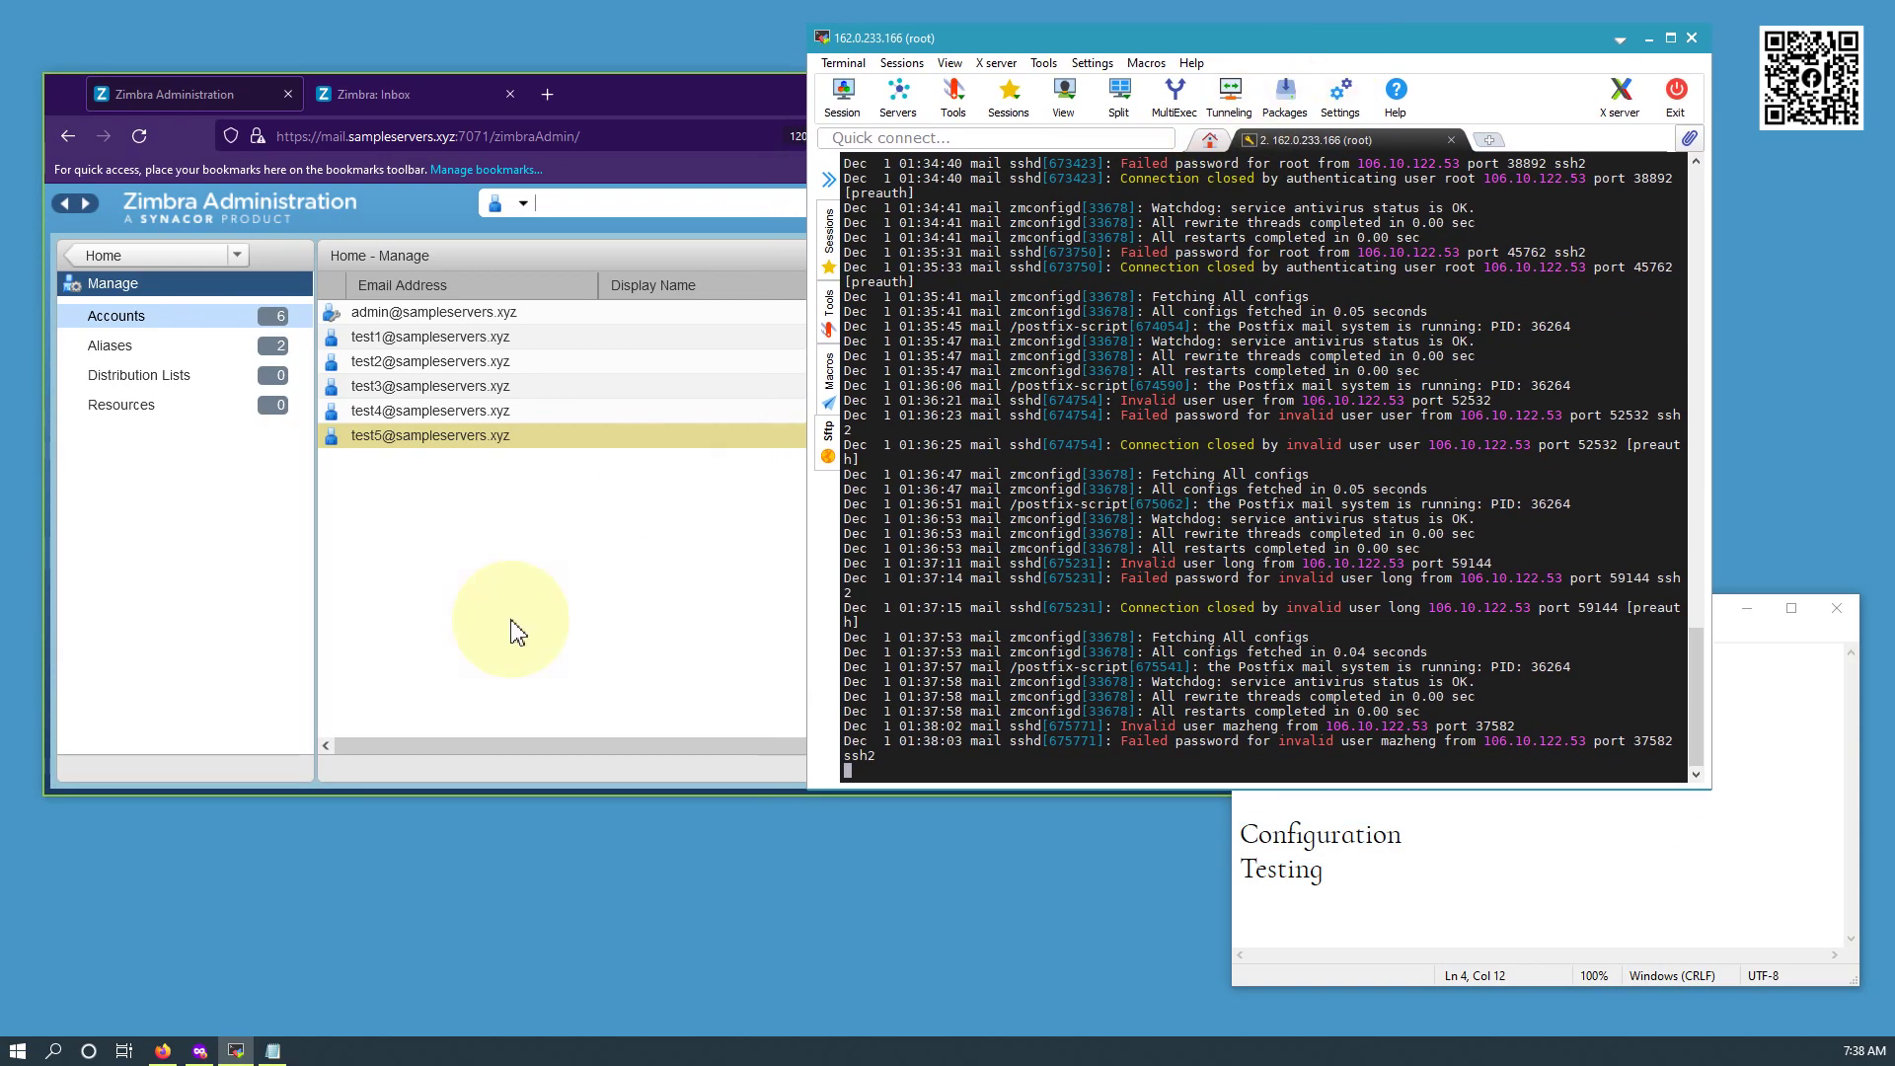
left_click(478, 668)
left_click_drag(608, 96, 595, 190)
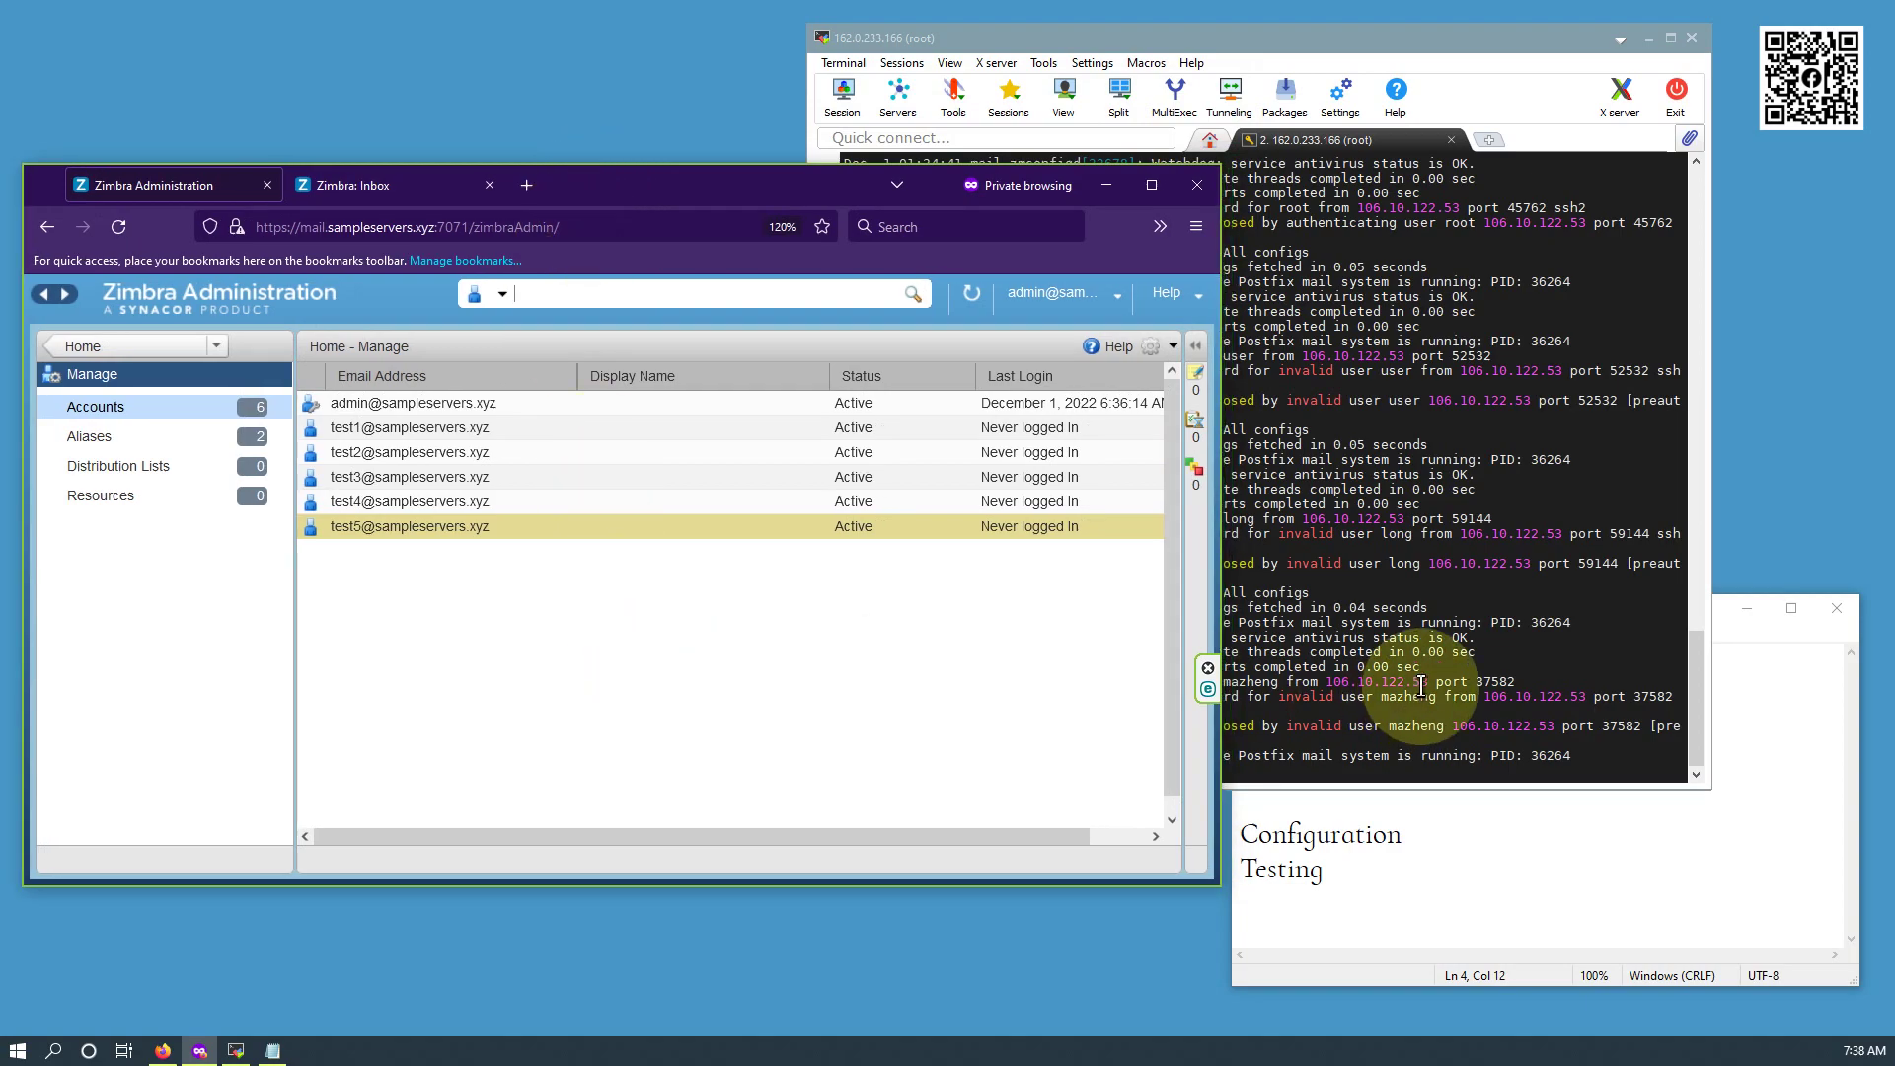
- Read the 7:32 AM Mail Delivery System bounce in the Inbox, then return to Zimbra Administration
left_click(375, 186)
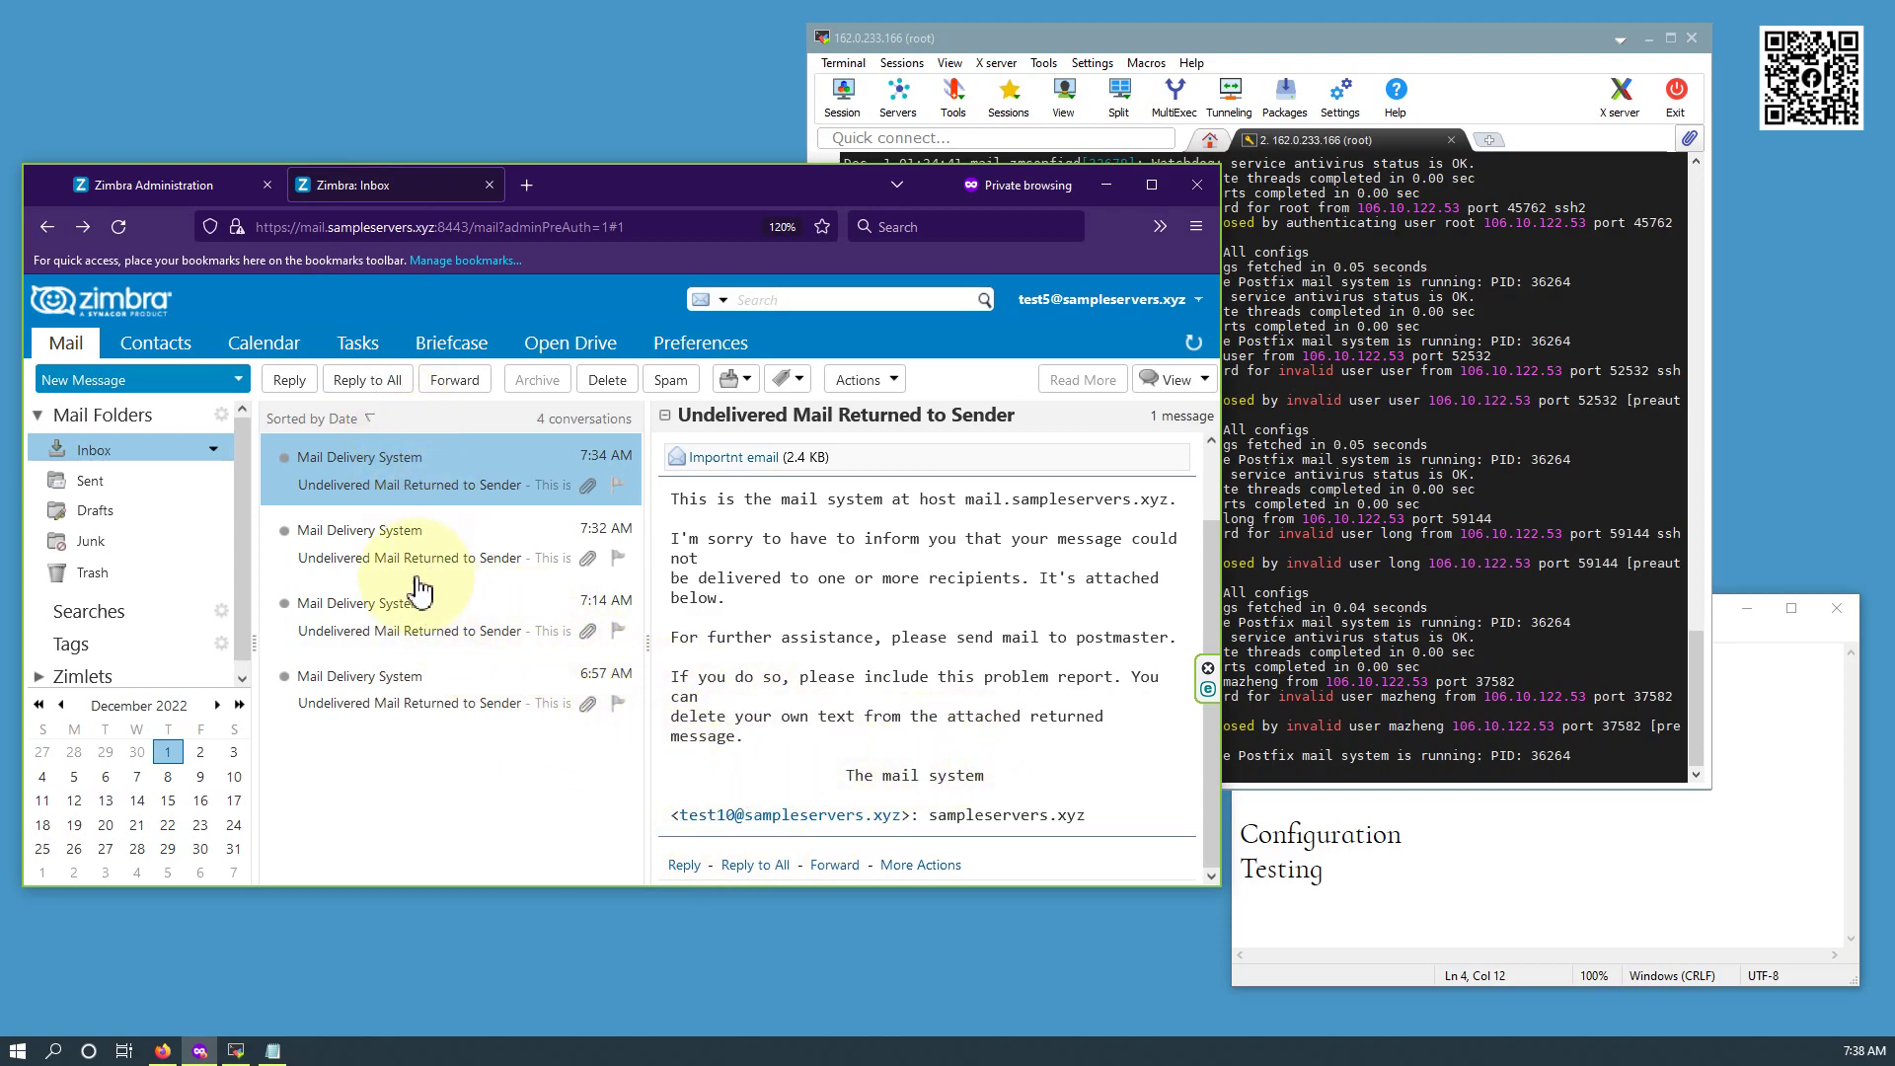
left_click(392, 557)
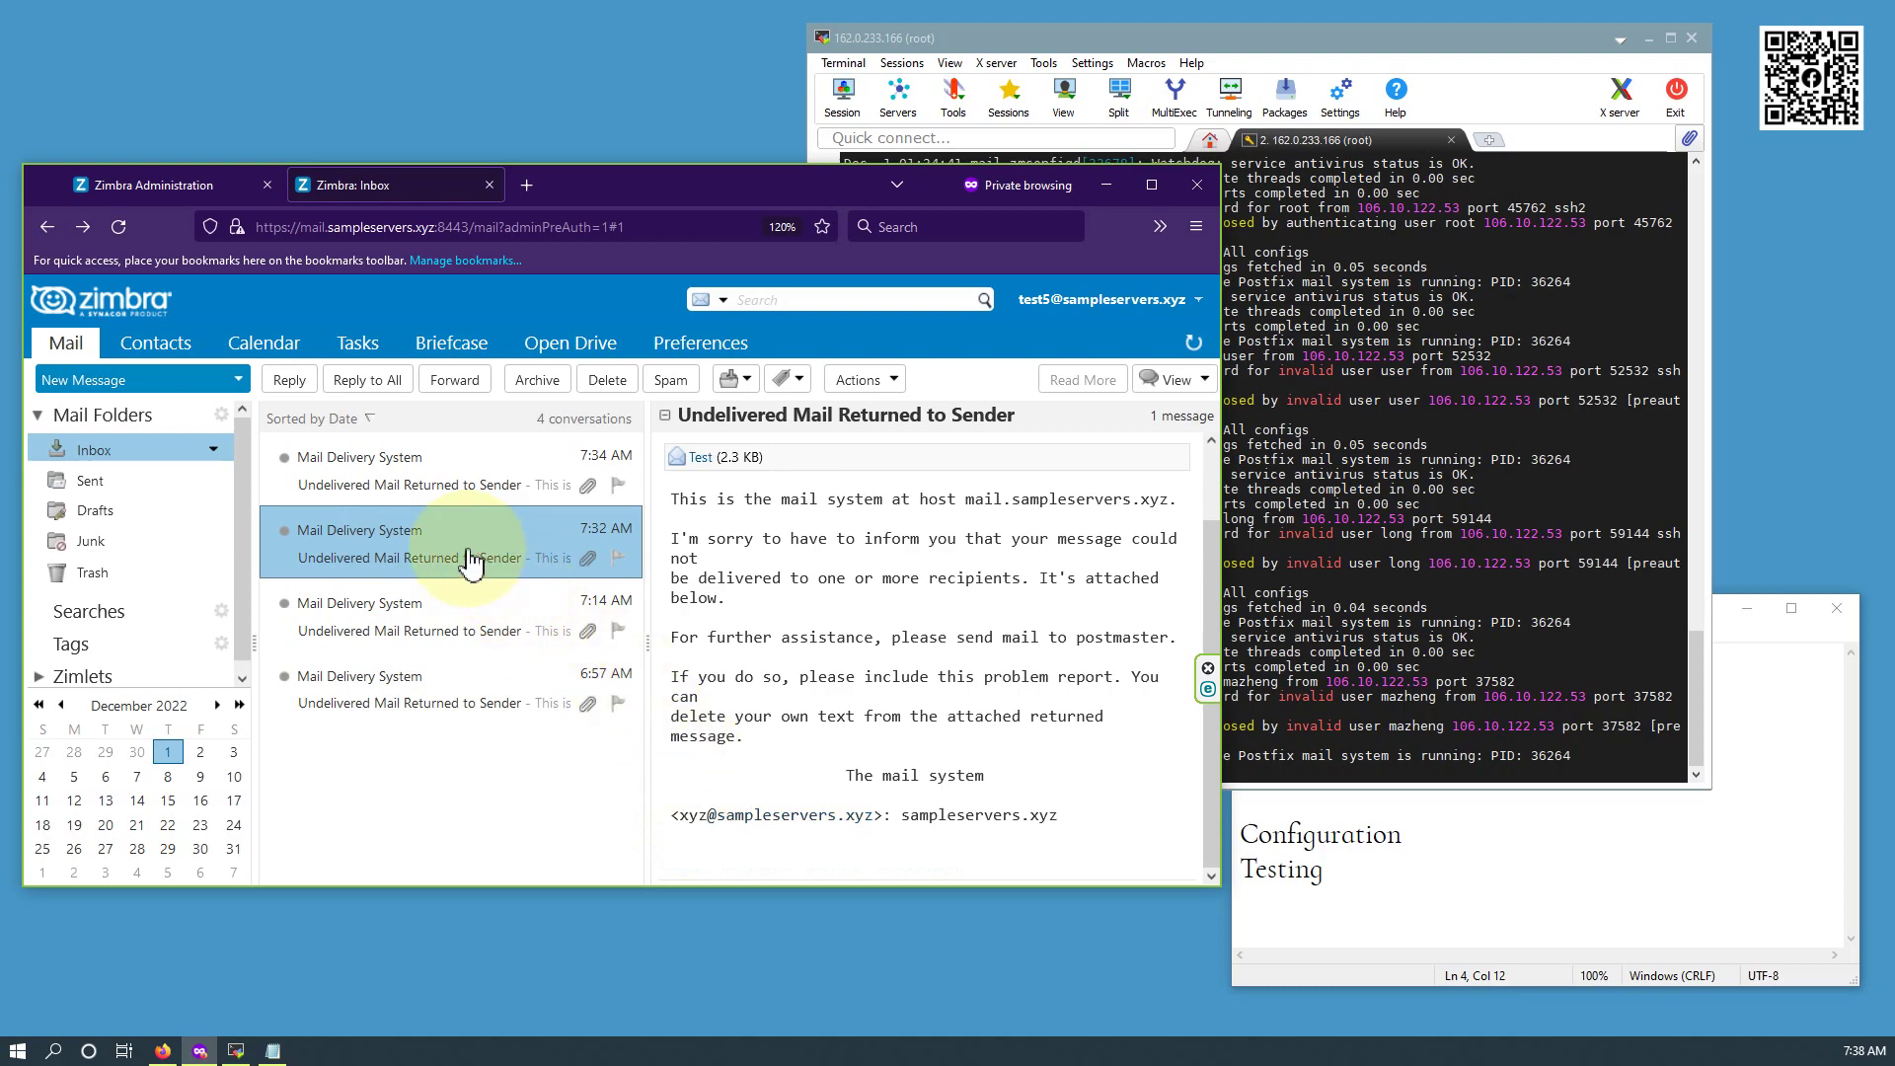
scroll(691, 740, "down", 1)
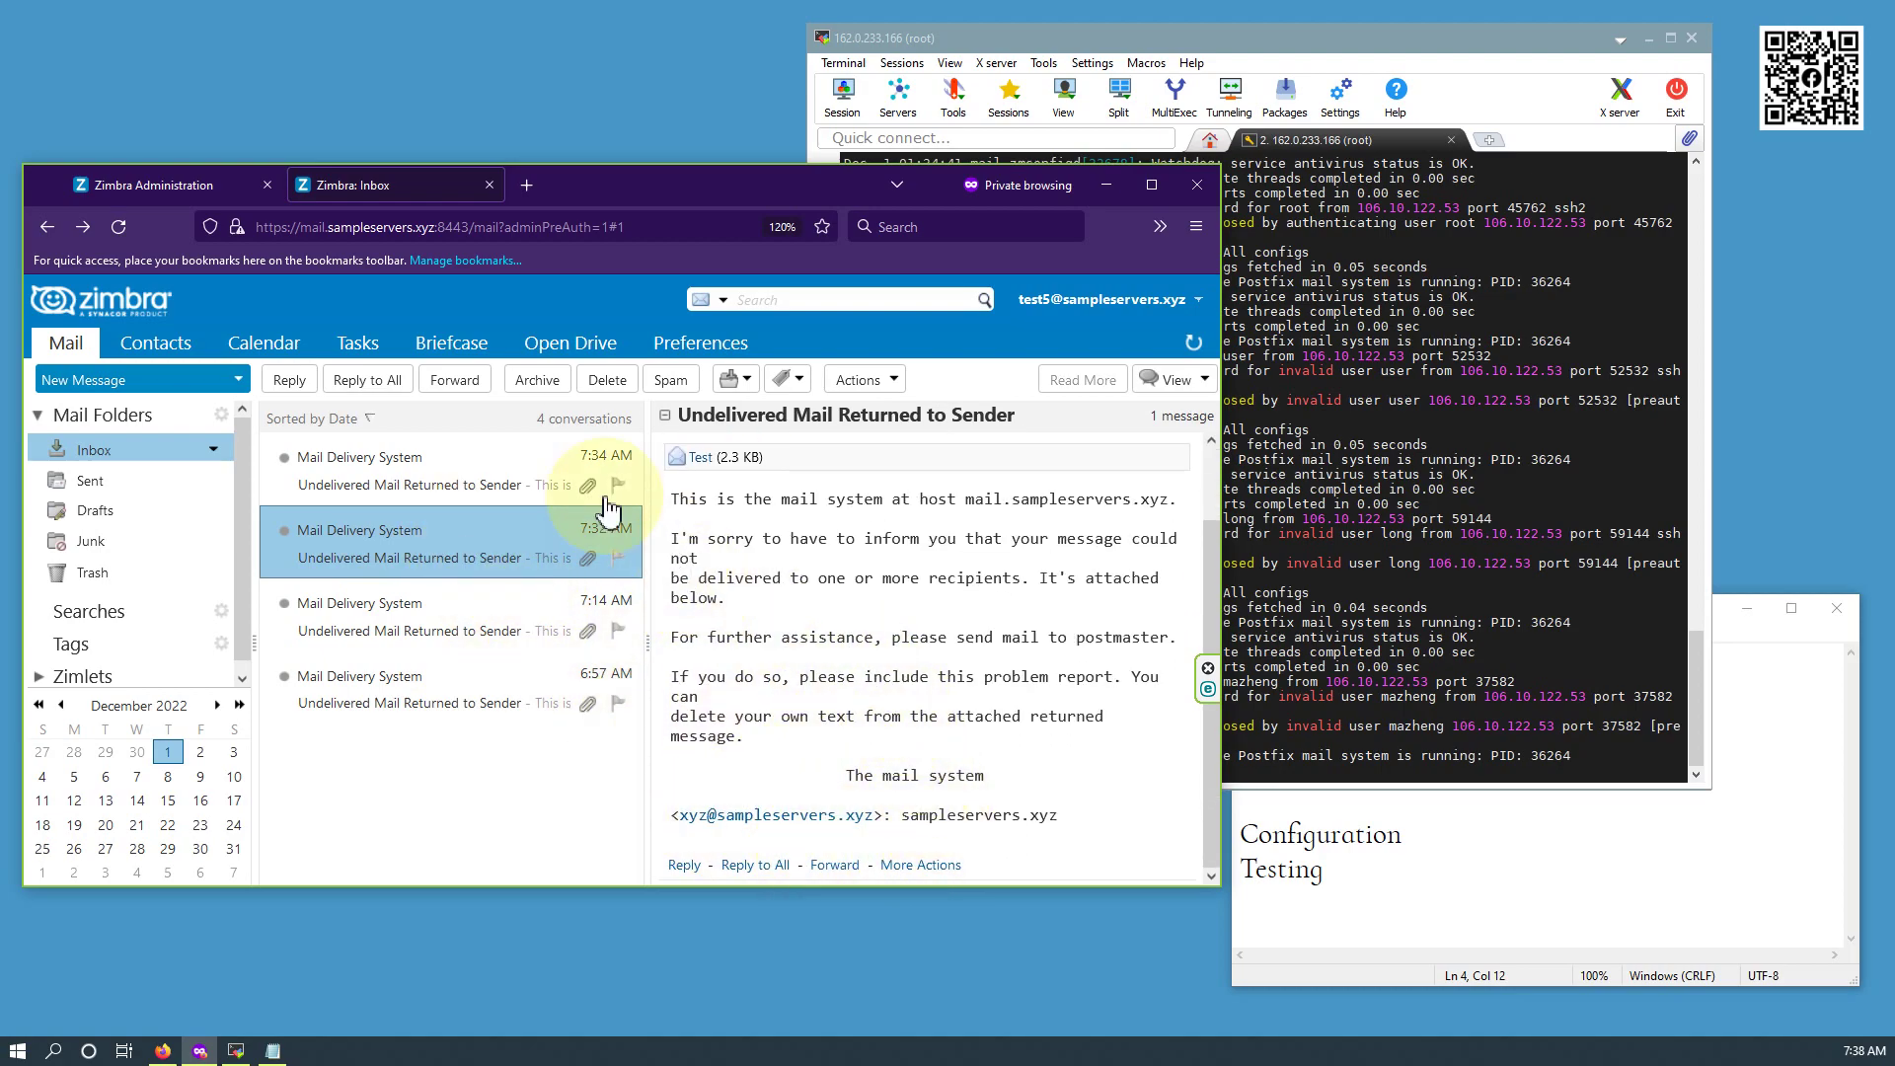
left_click(175, 179)
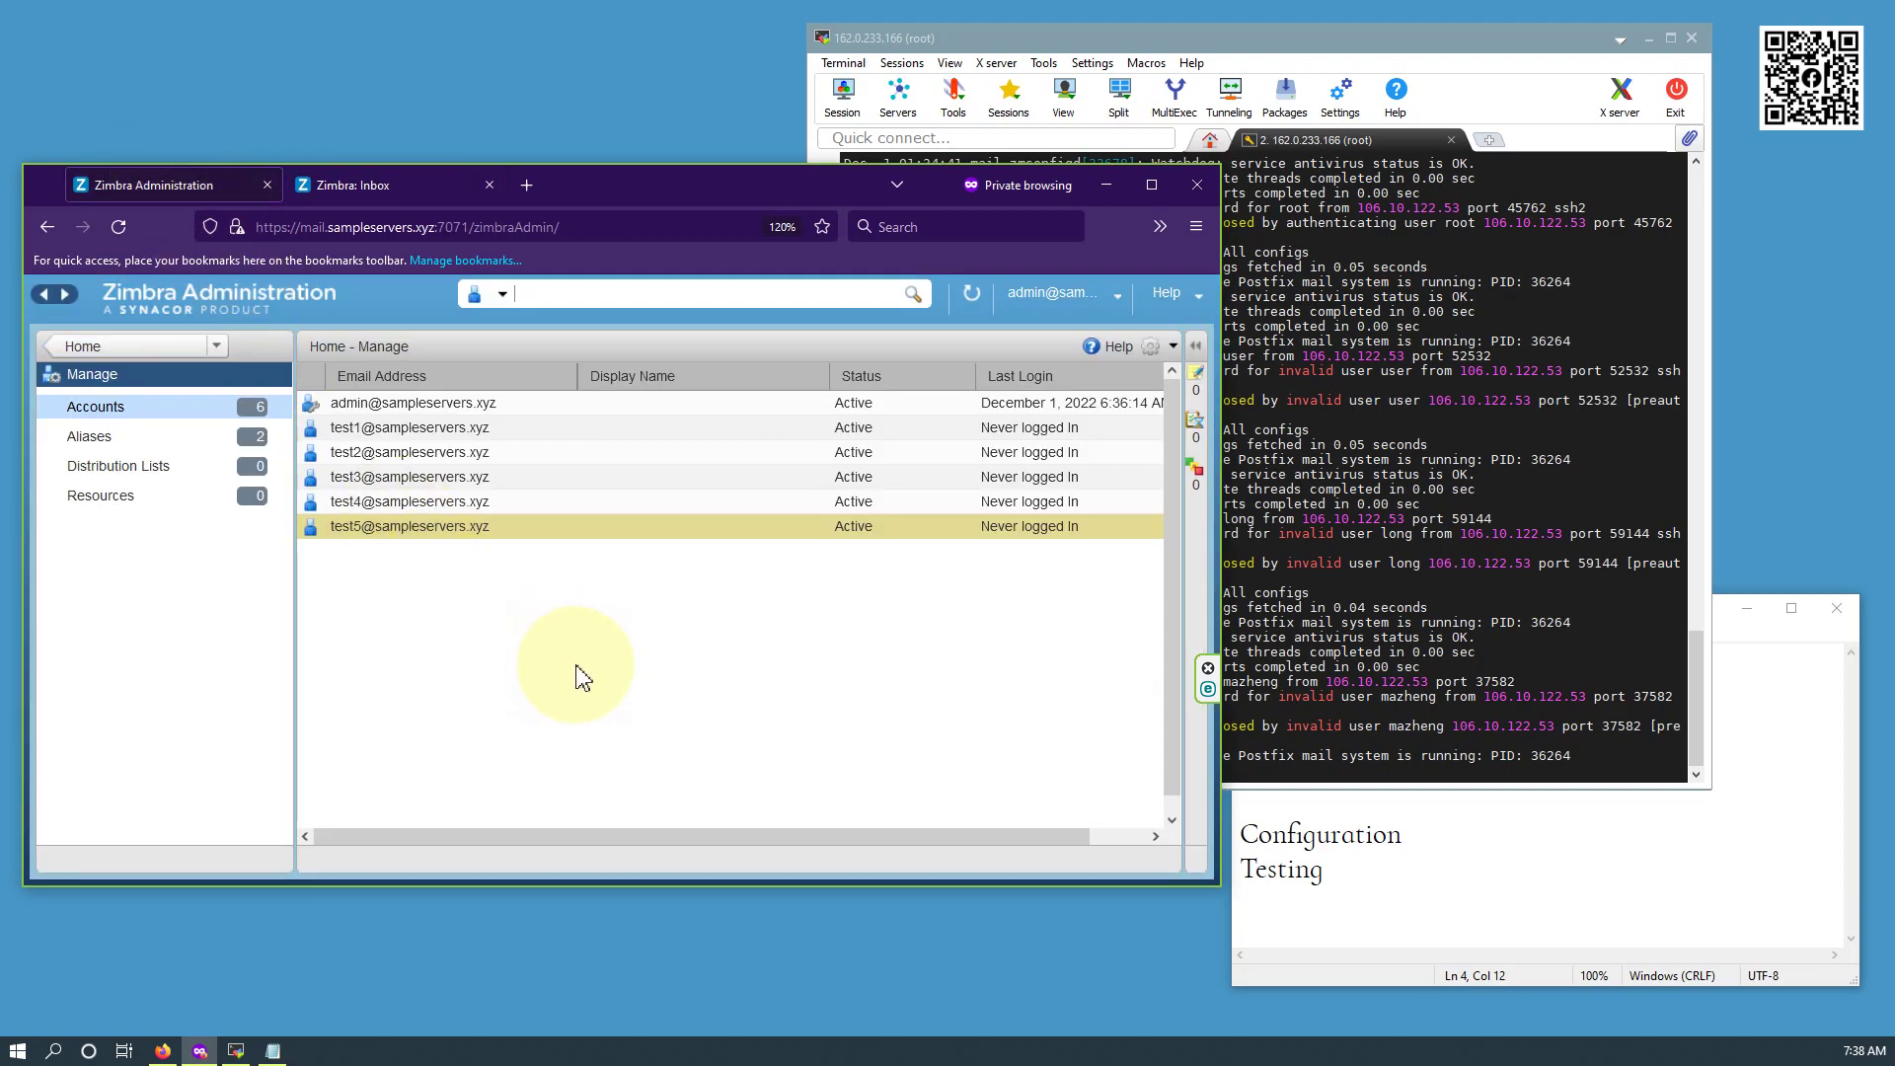
- Stop the streaming mail log in the MobaXterm terminal
left_click(1482, 642)
key("Return")
key("Return")
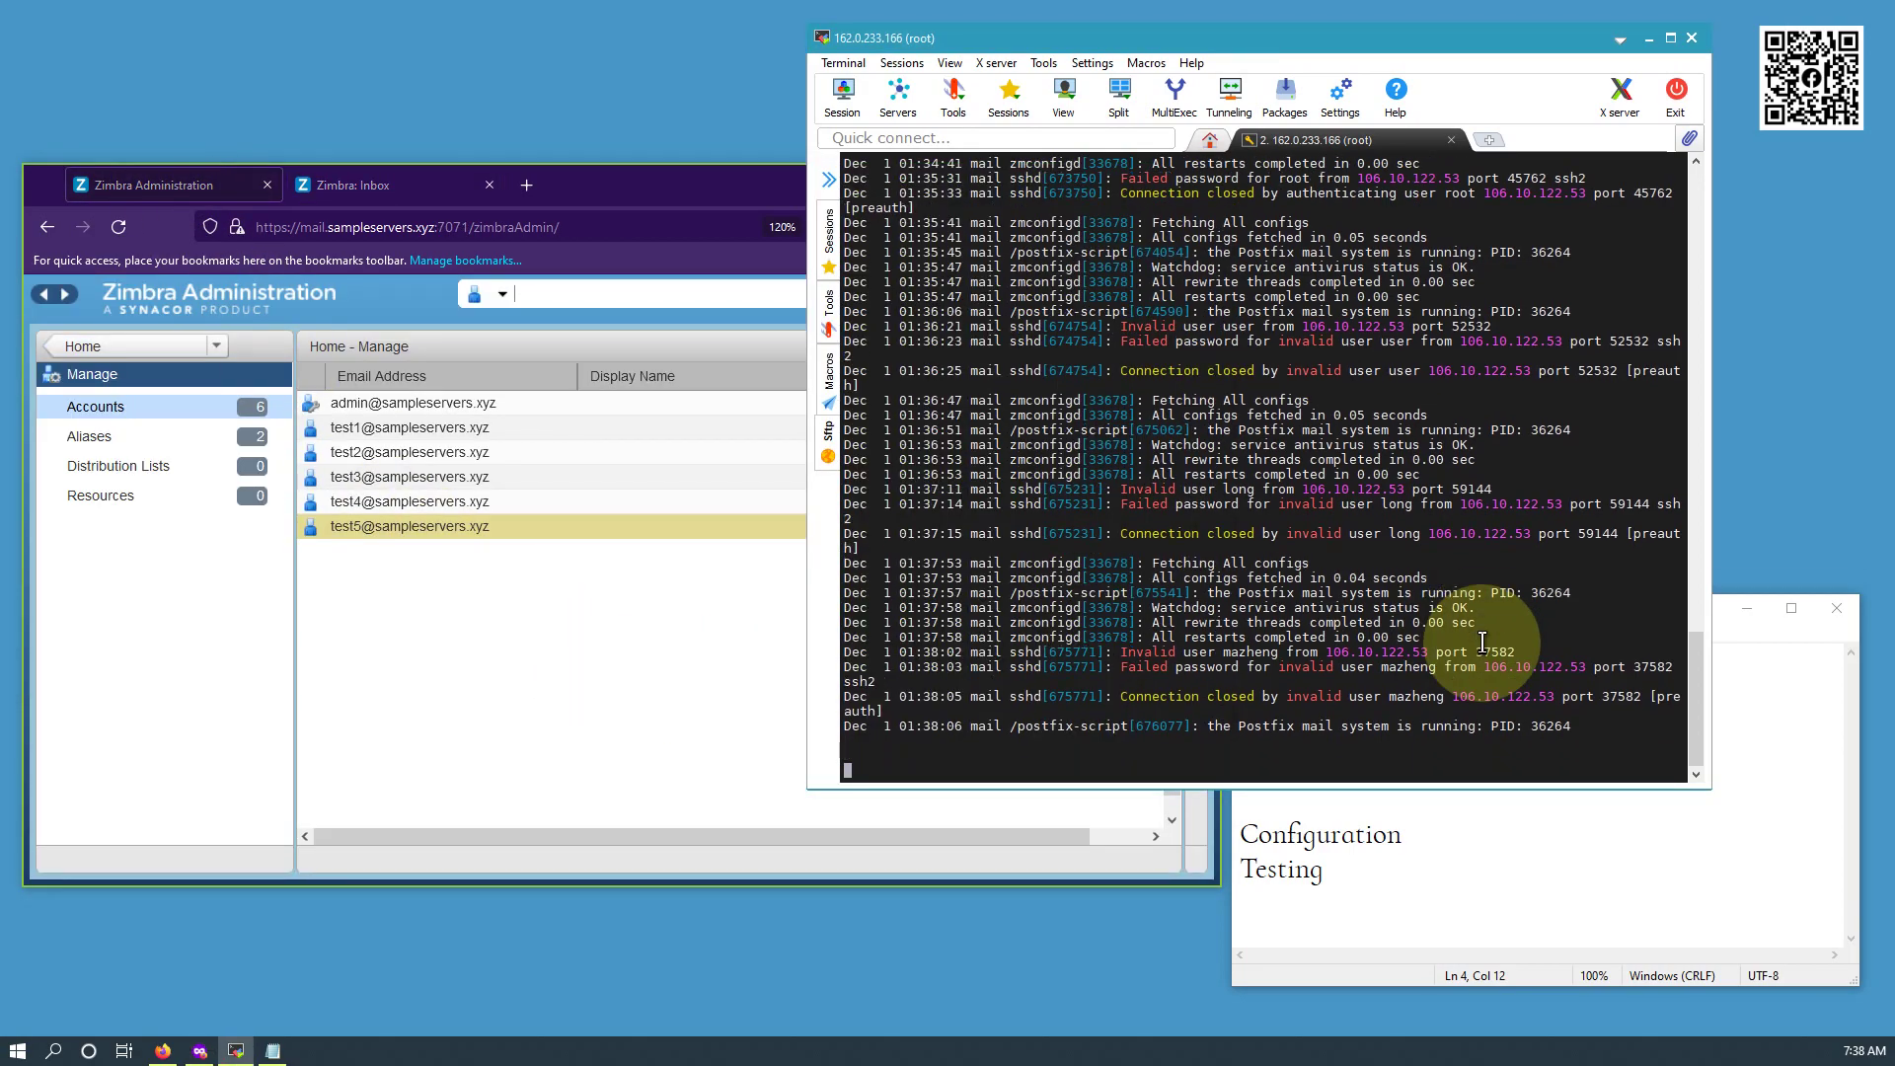
key("ctrl+c")
key("Return")
key("Return")
key("Return")
key("Return")
key("Return")
key("Return")
key("Return")
key("Return")
key("Return")
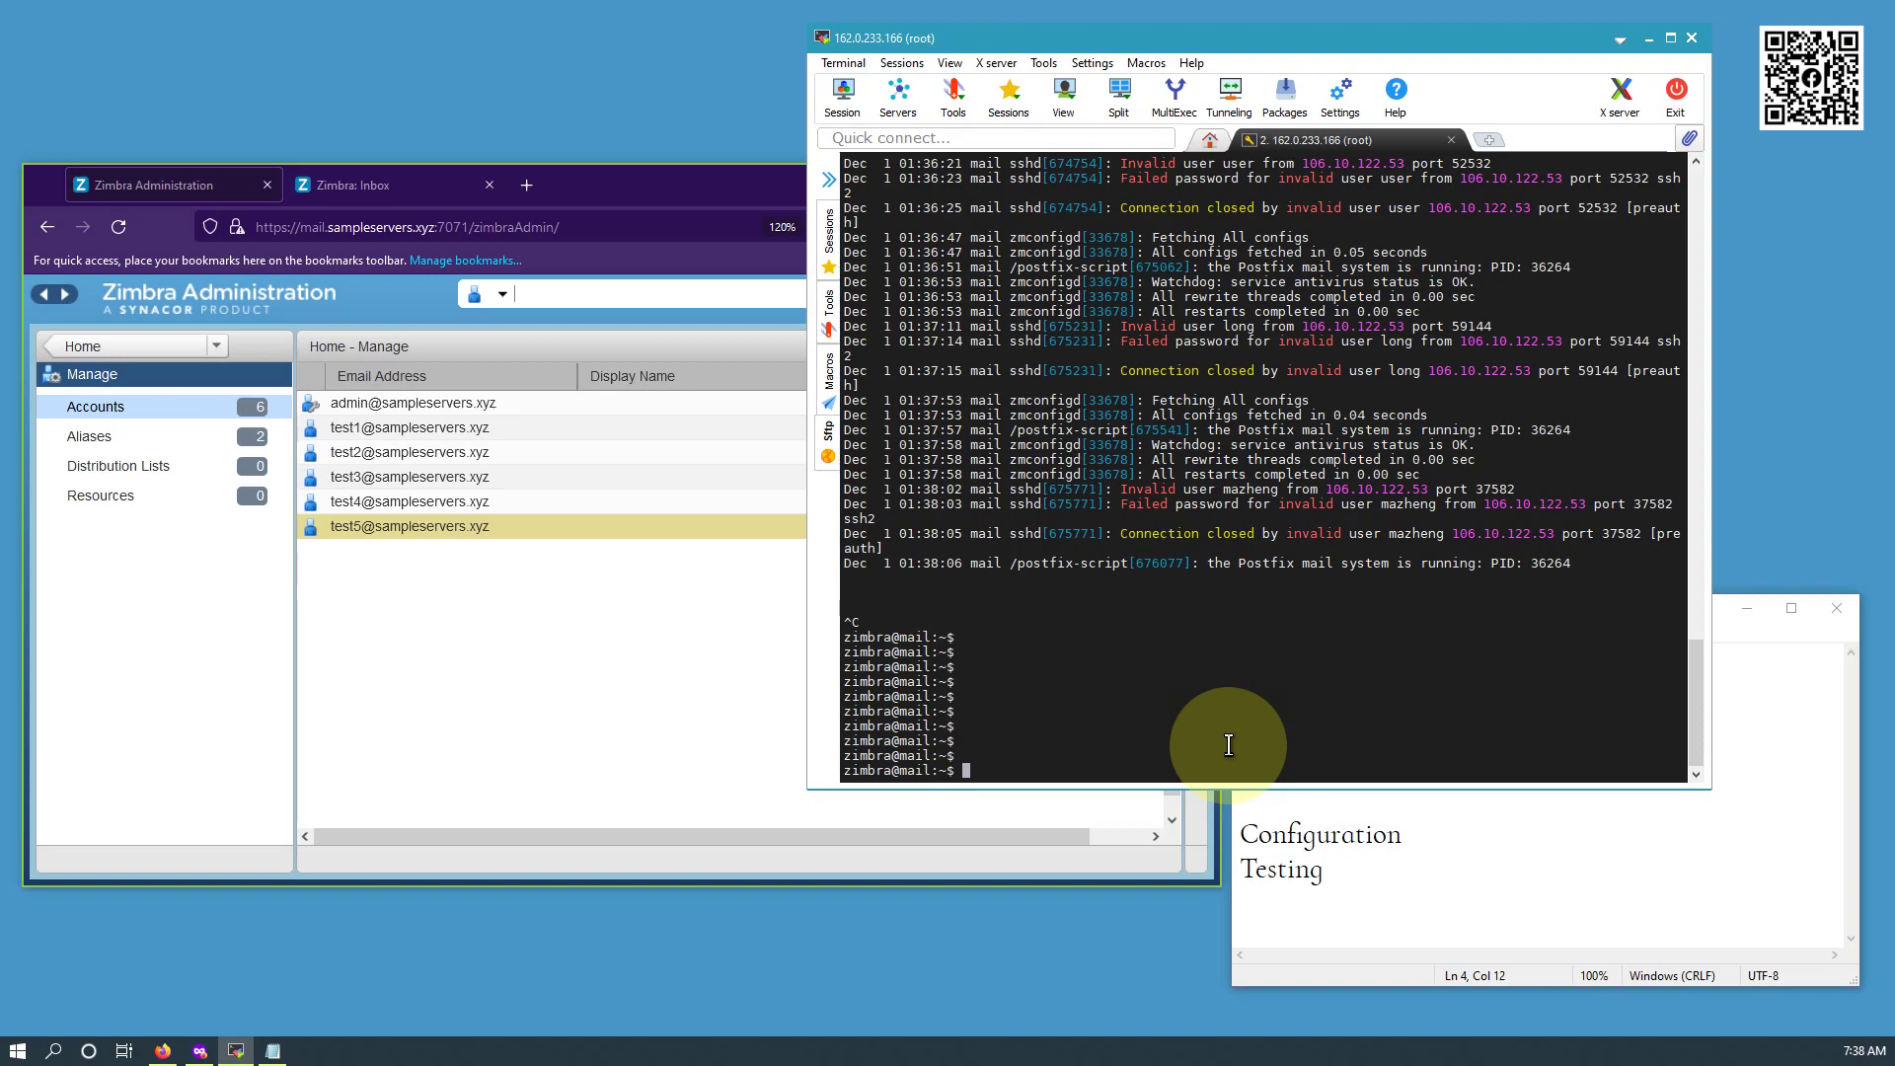
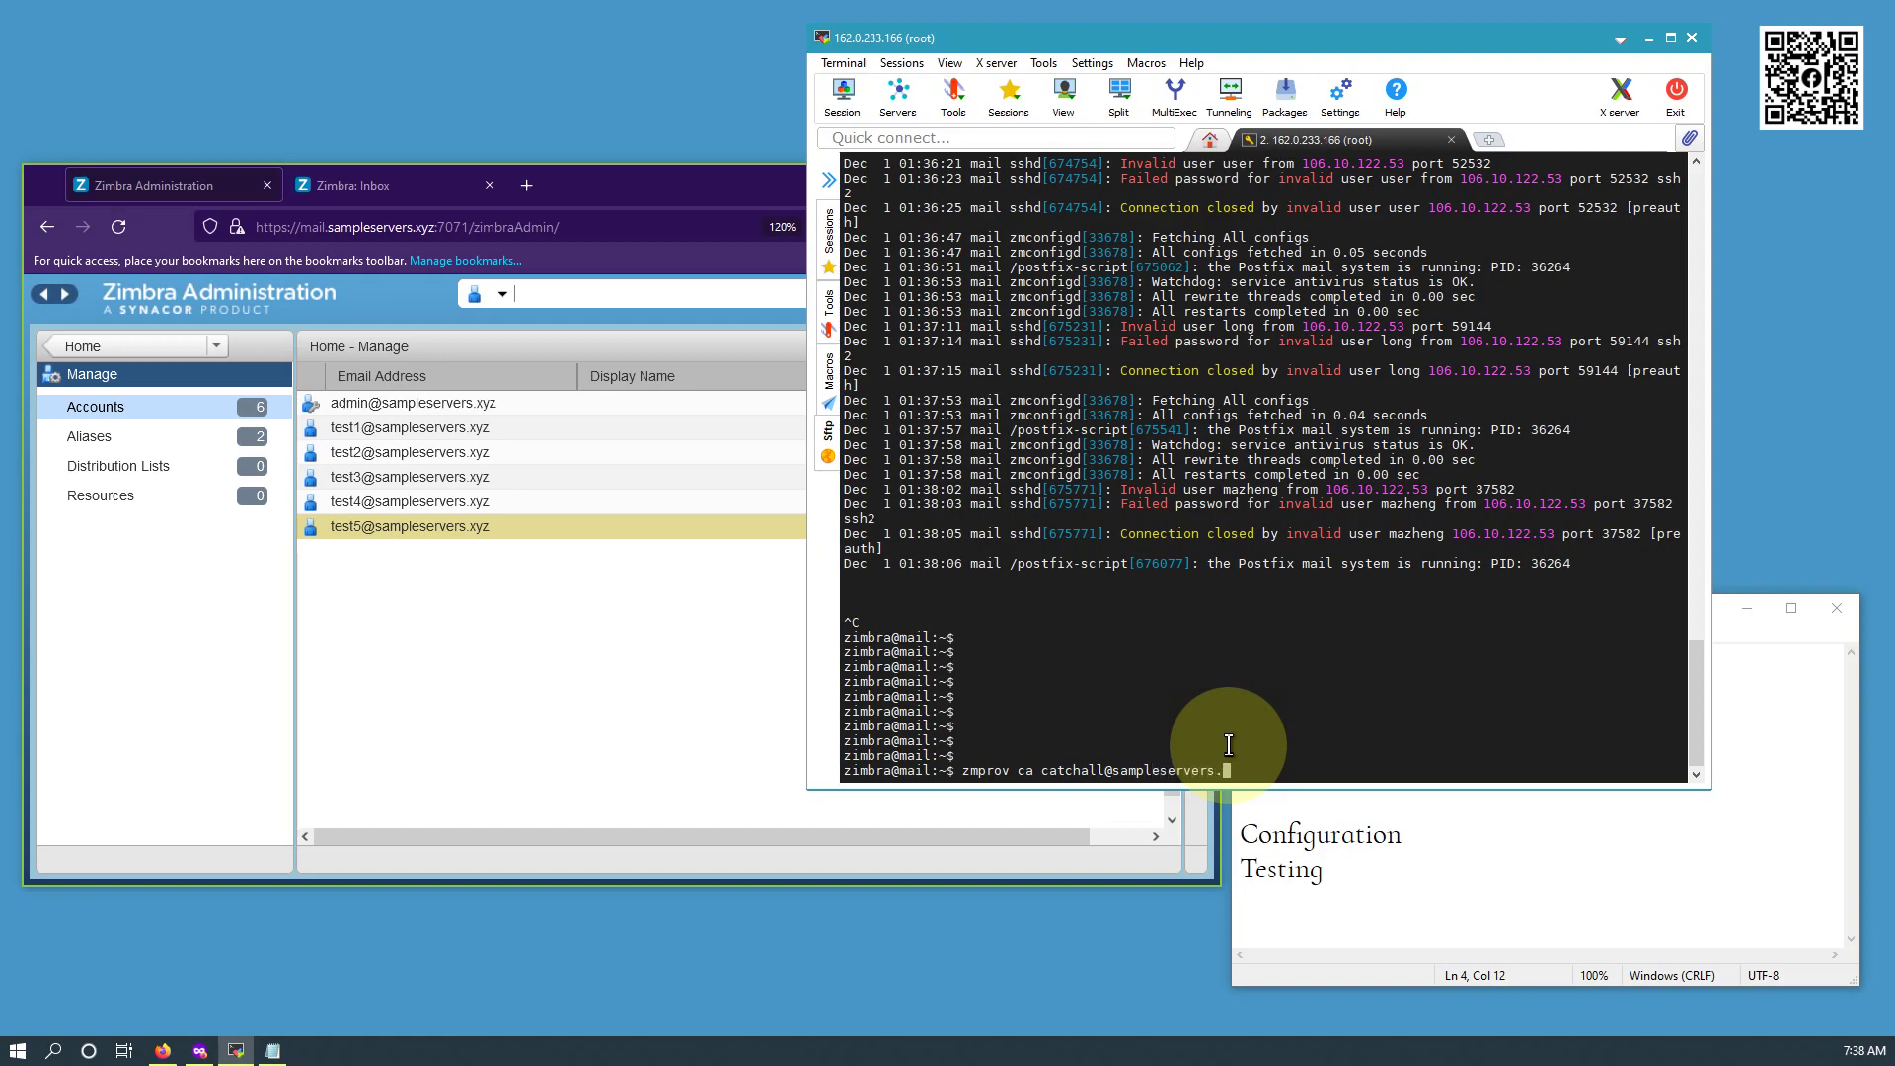
key("Return")
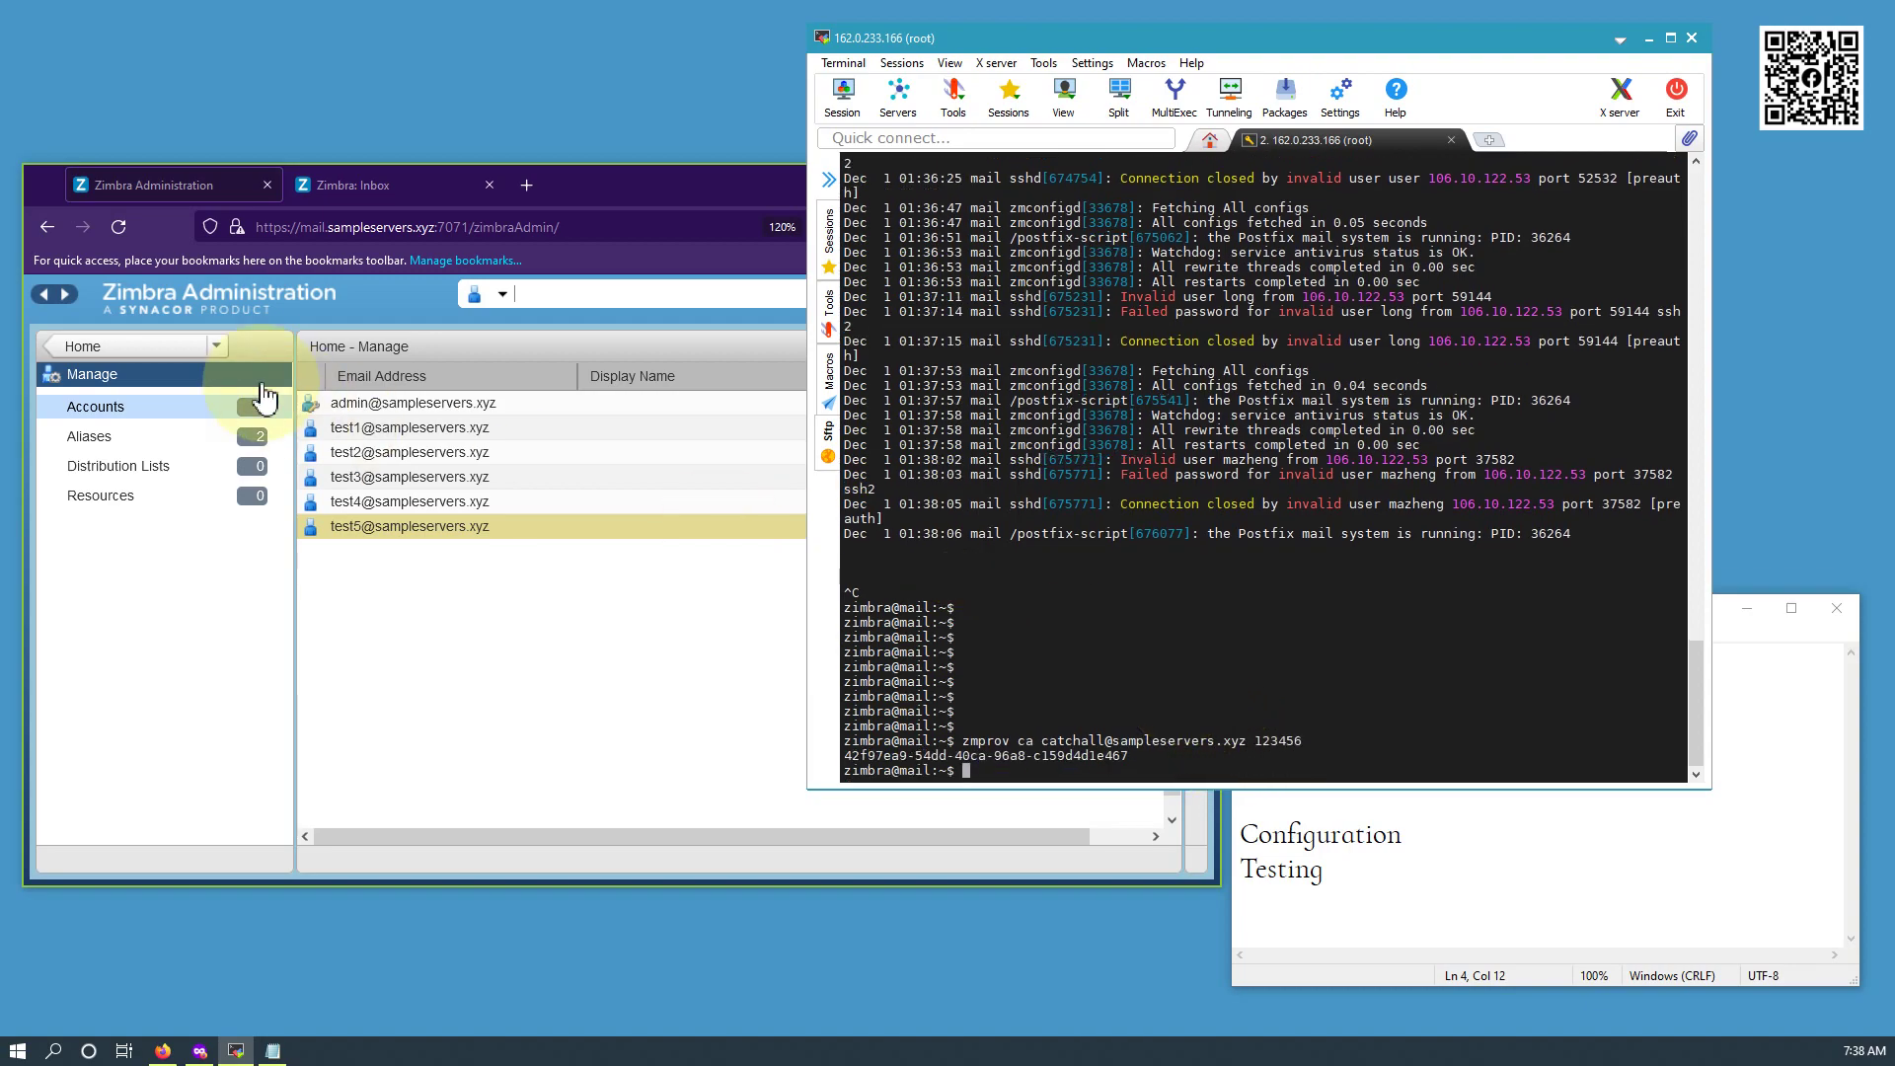
left_click(118, 227)
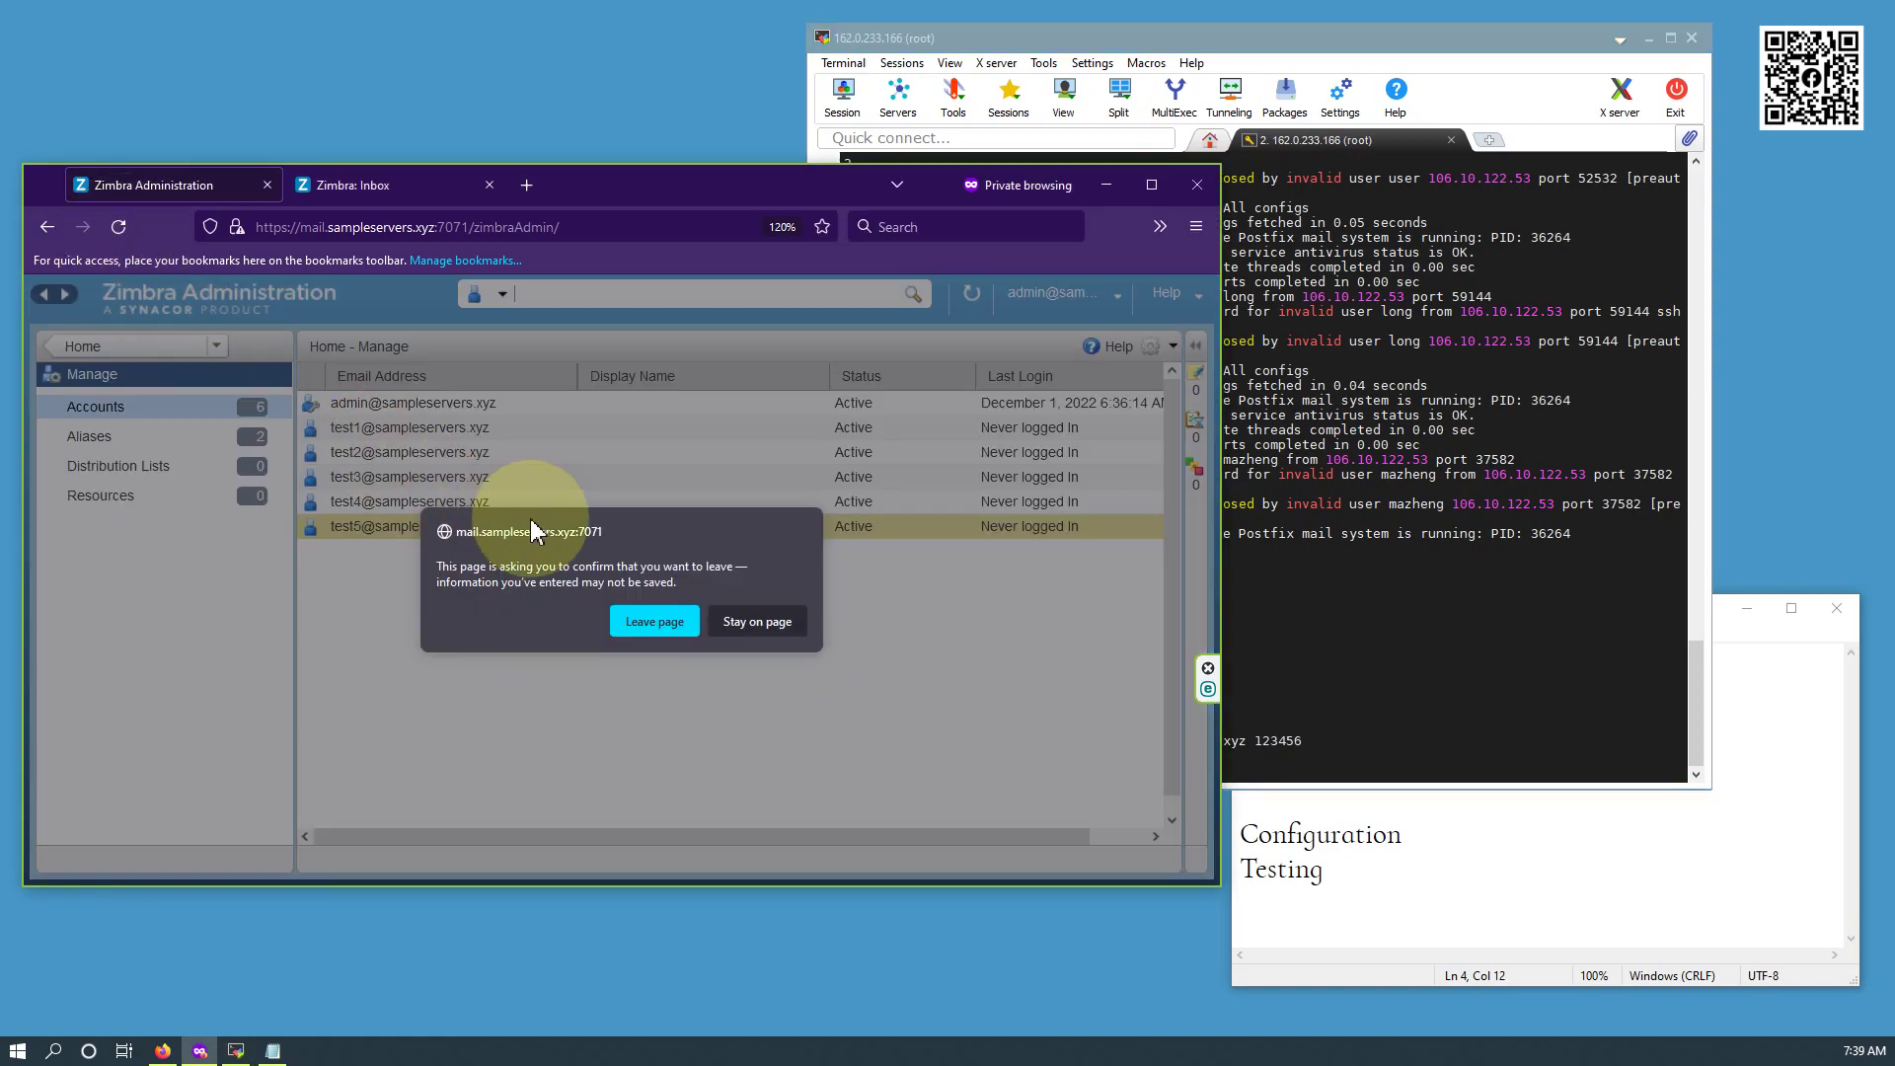
left_click(648, 620)
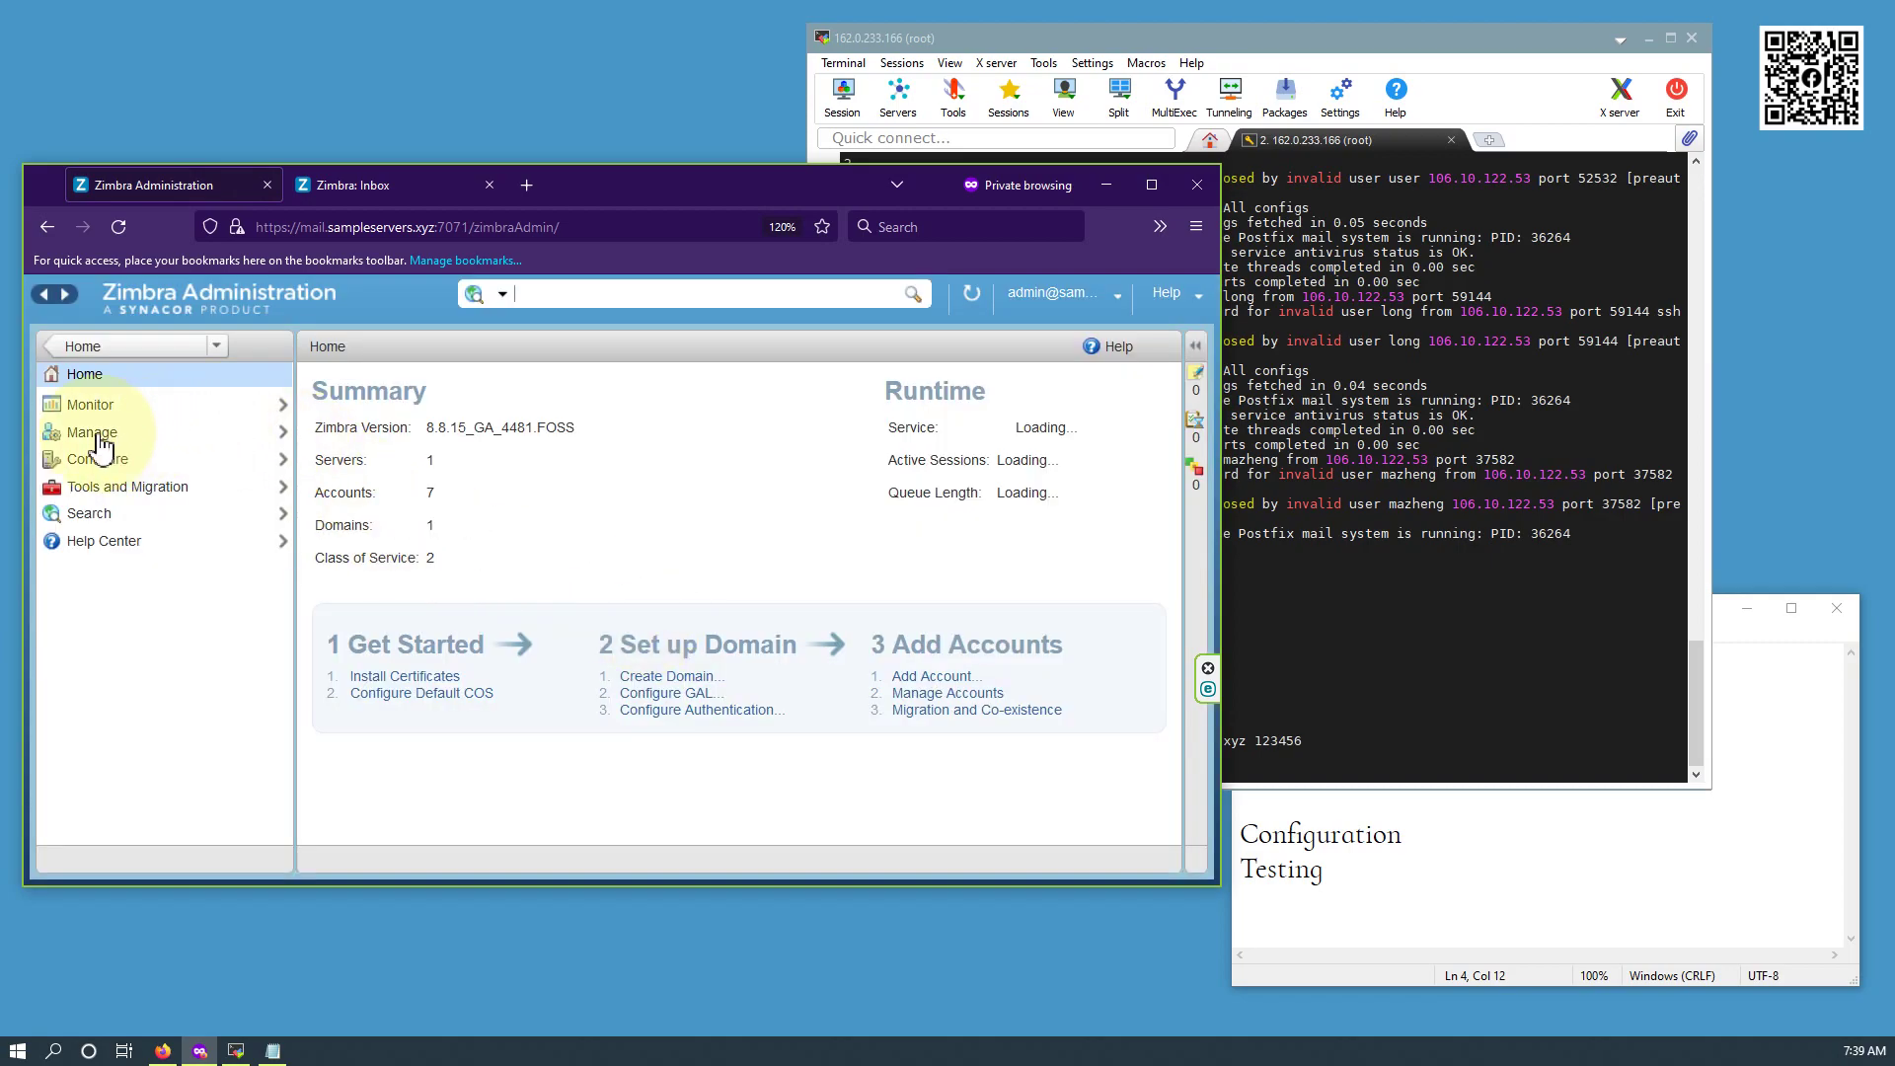
left_click(100, 436)
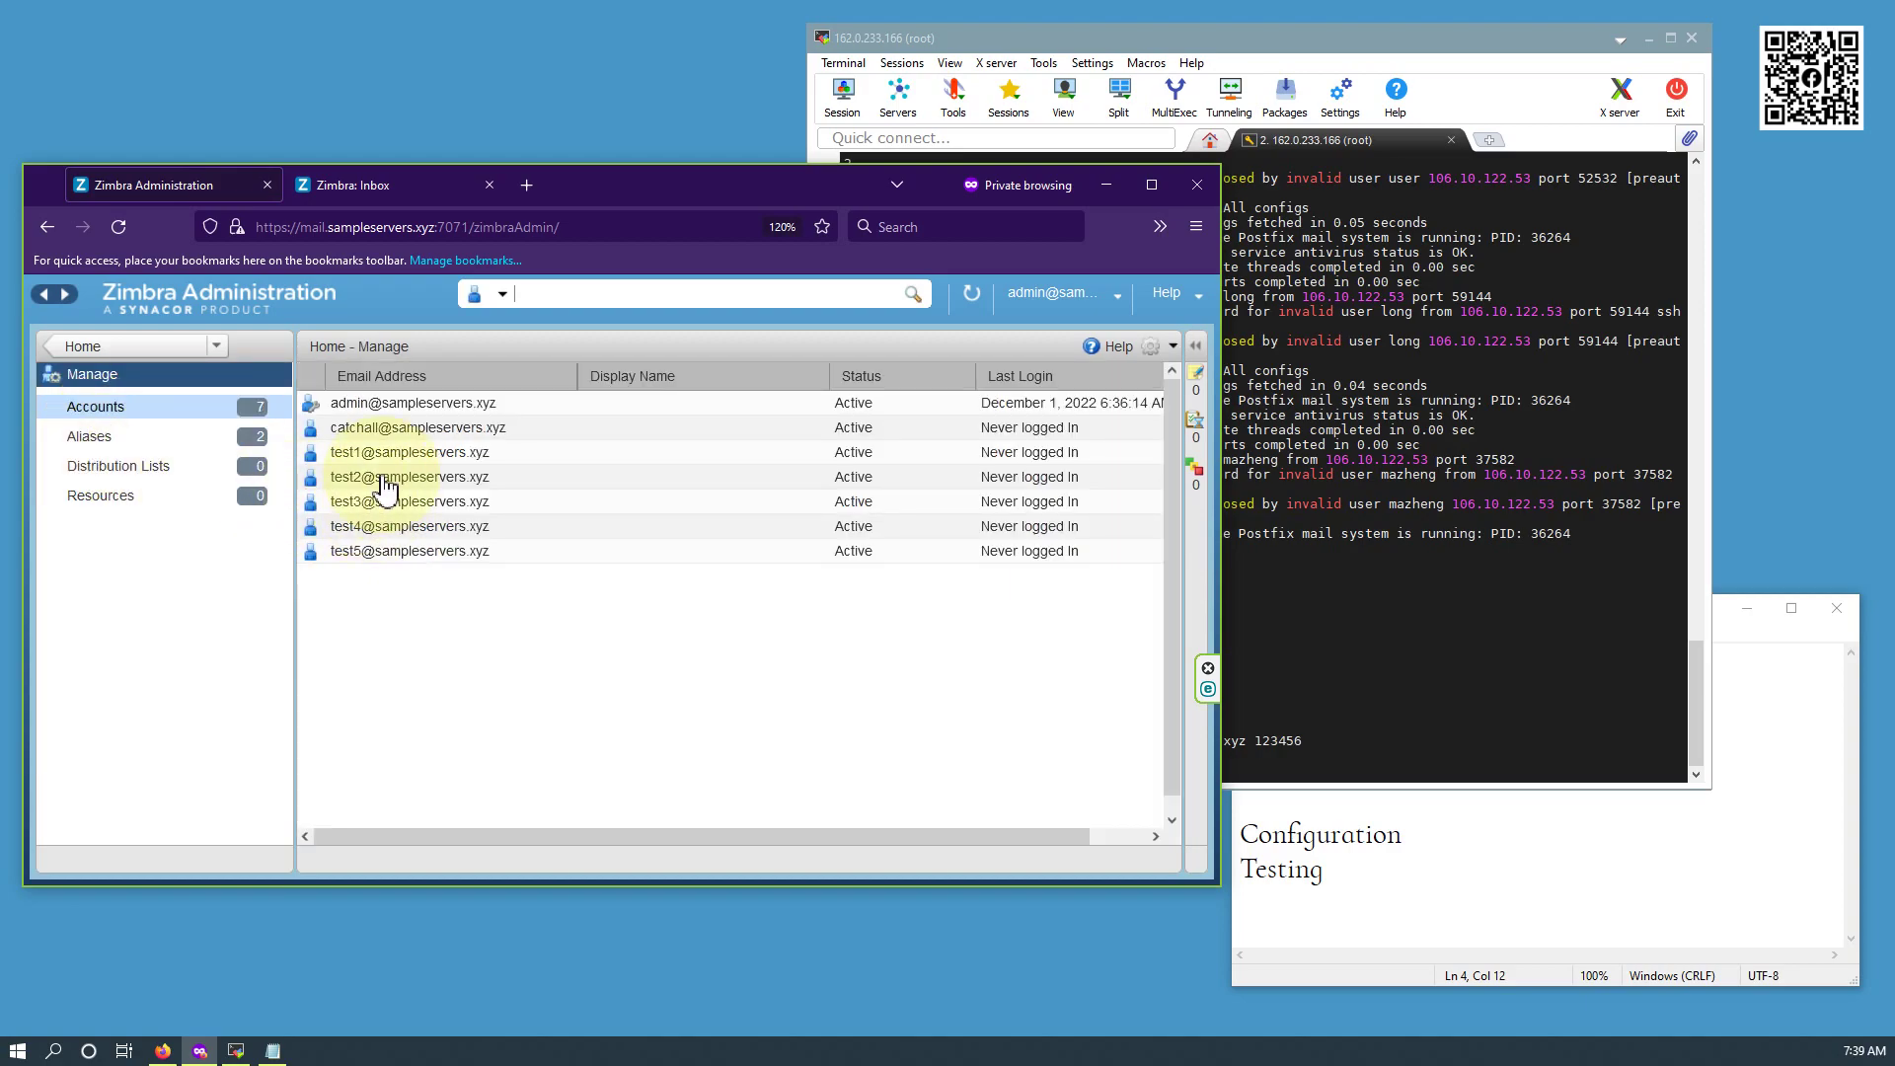
left_click(342, 433)
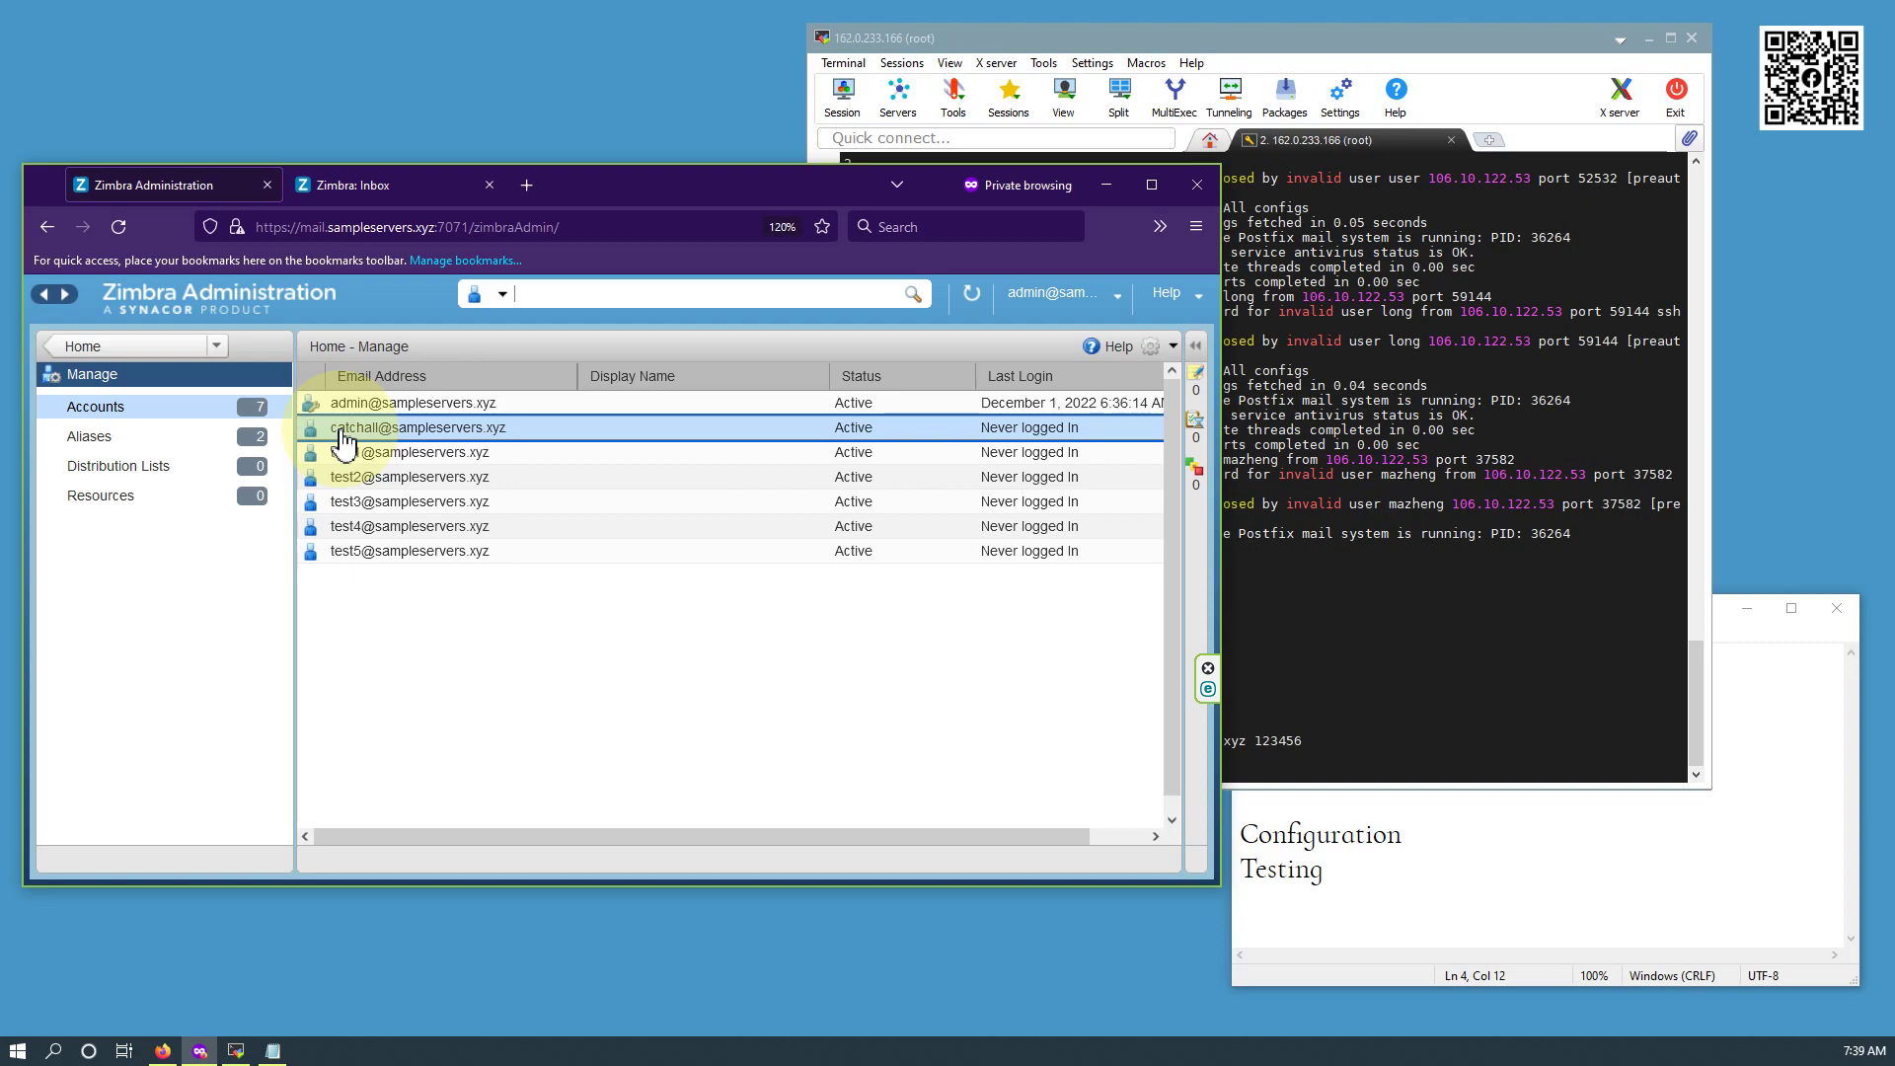
left_click(1396, 685)
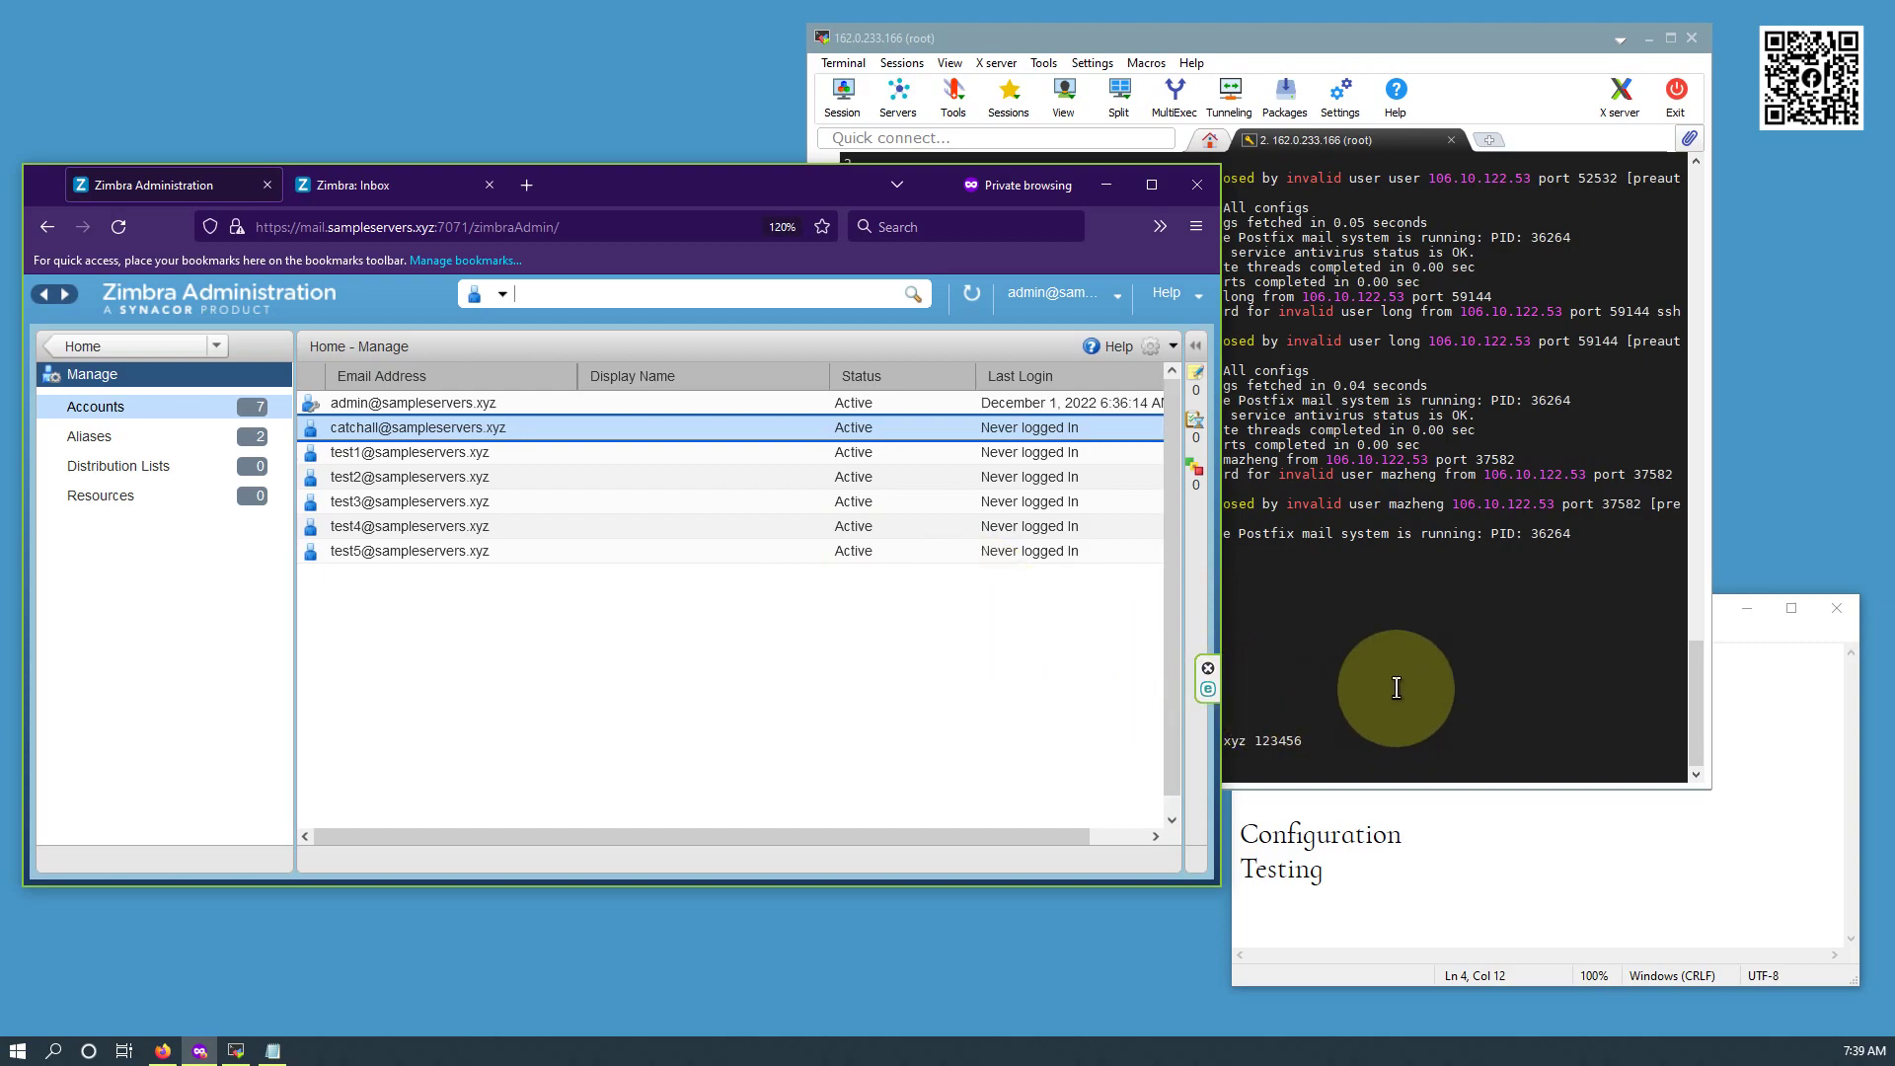
key("Return")
key("Return")
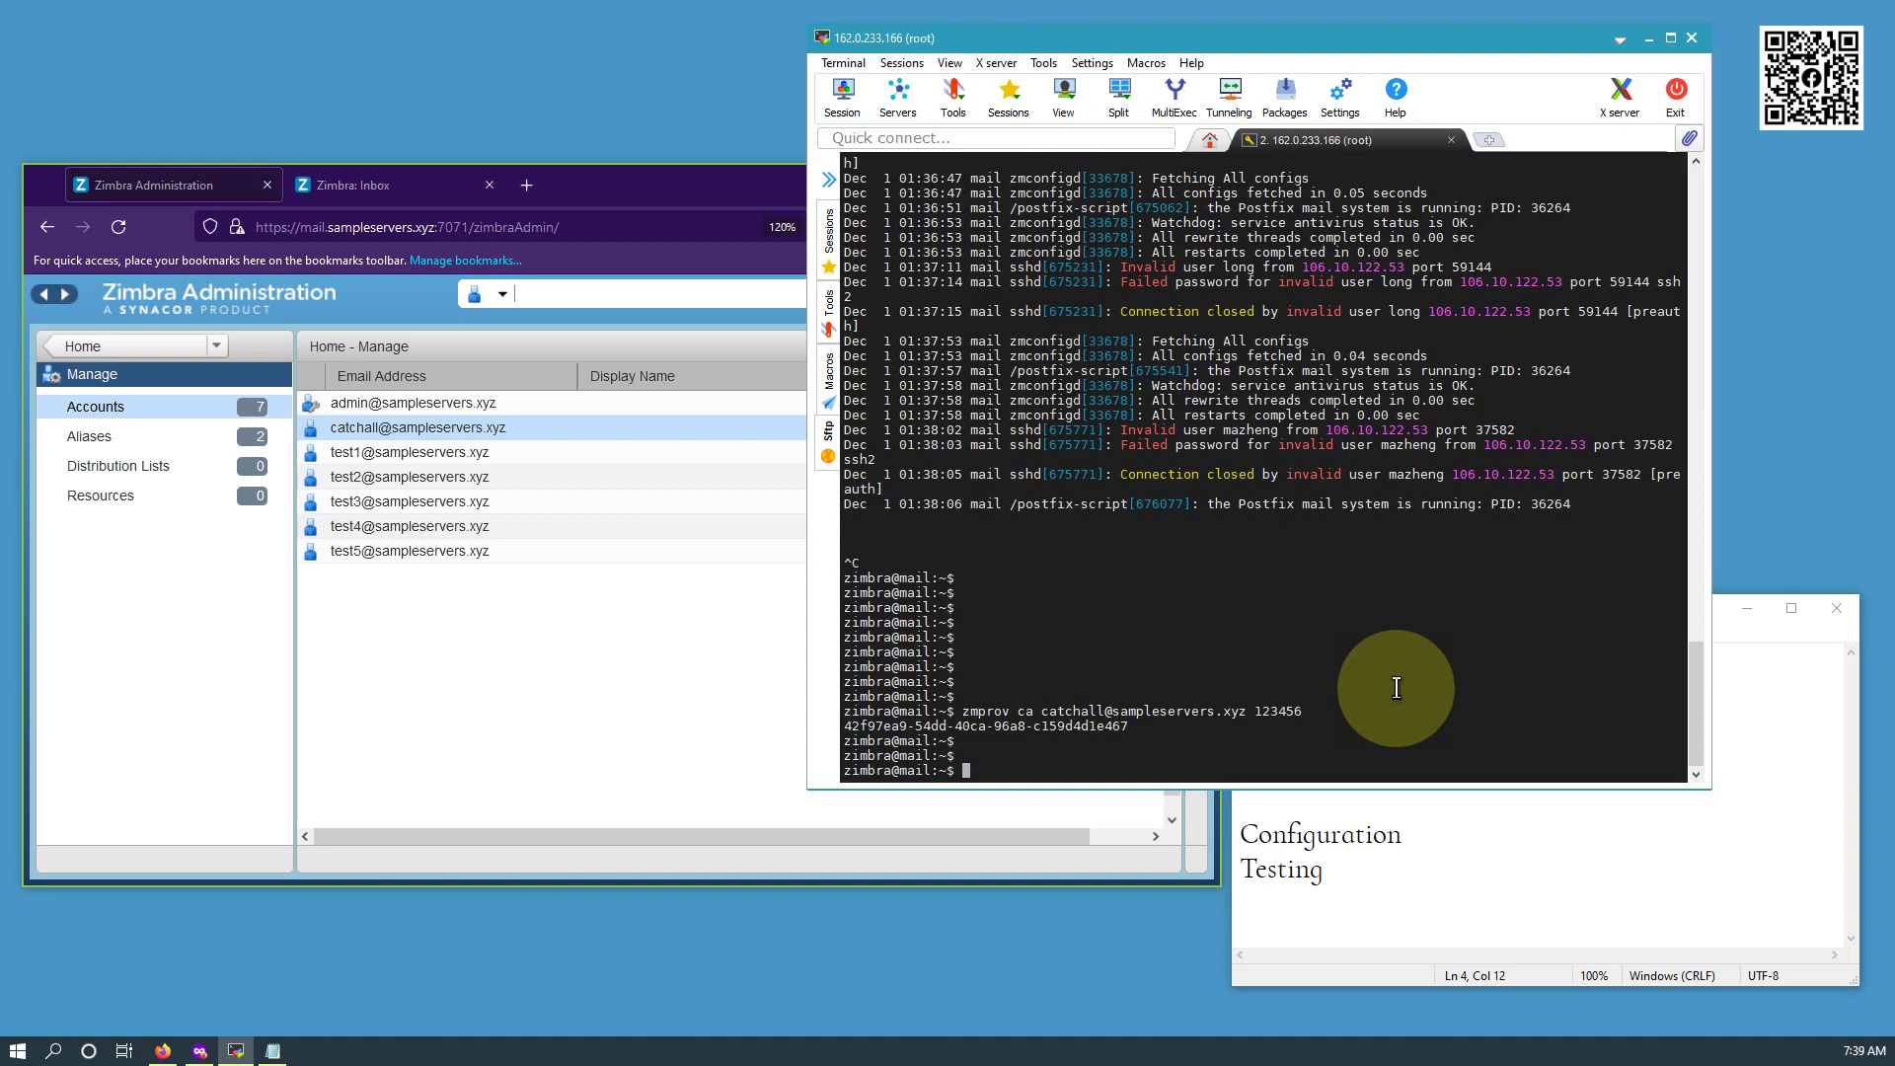
type("zmprov ma")
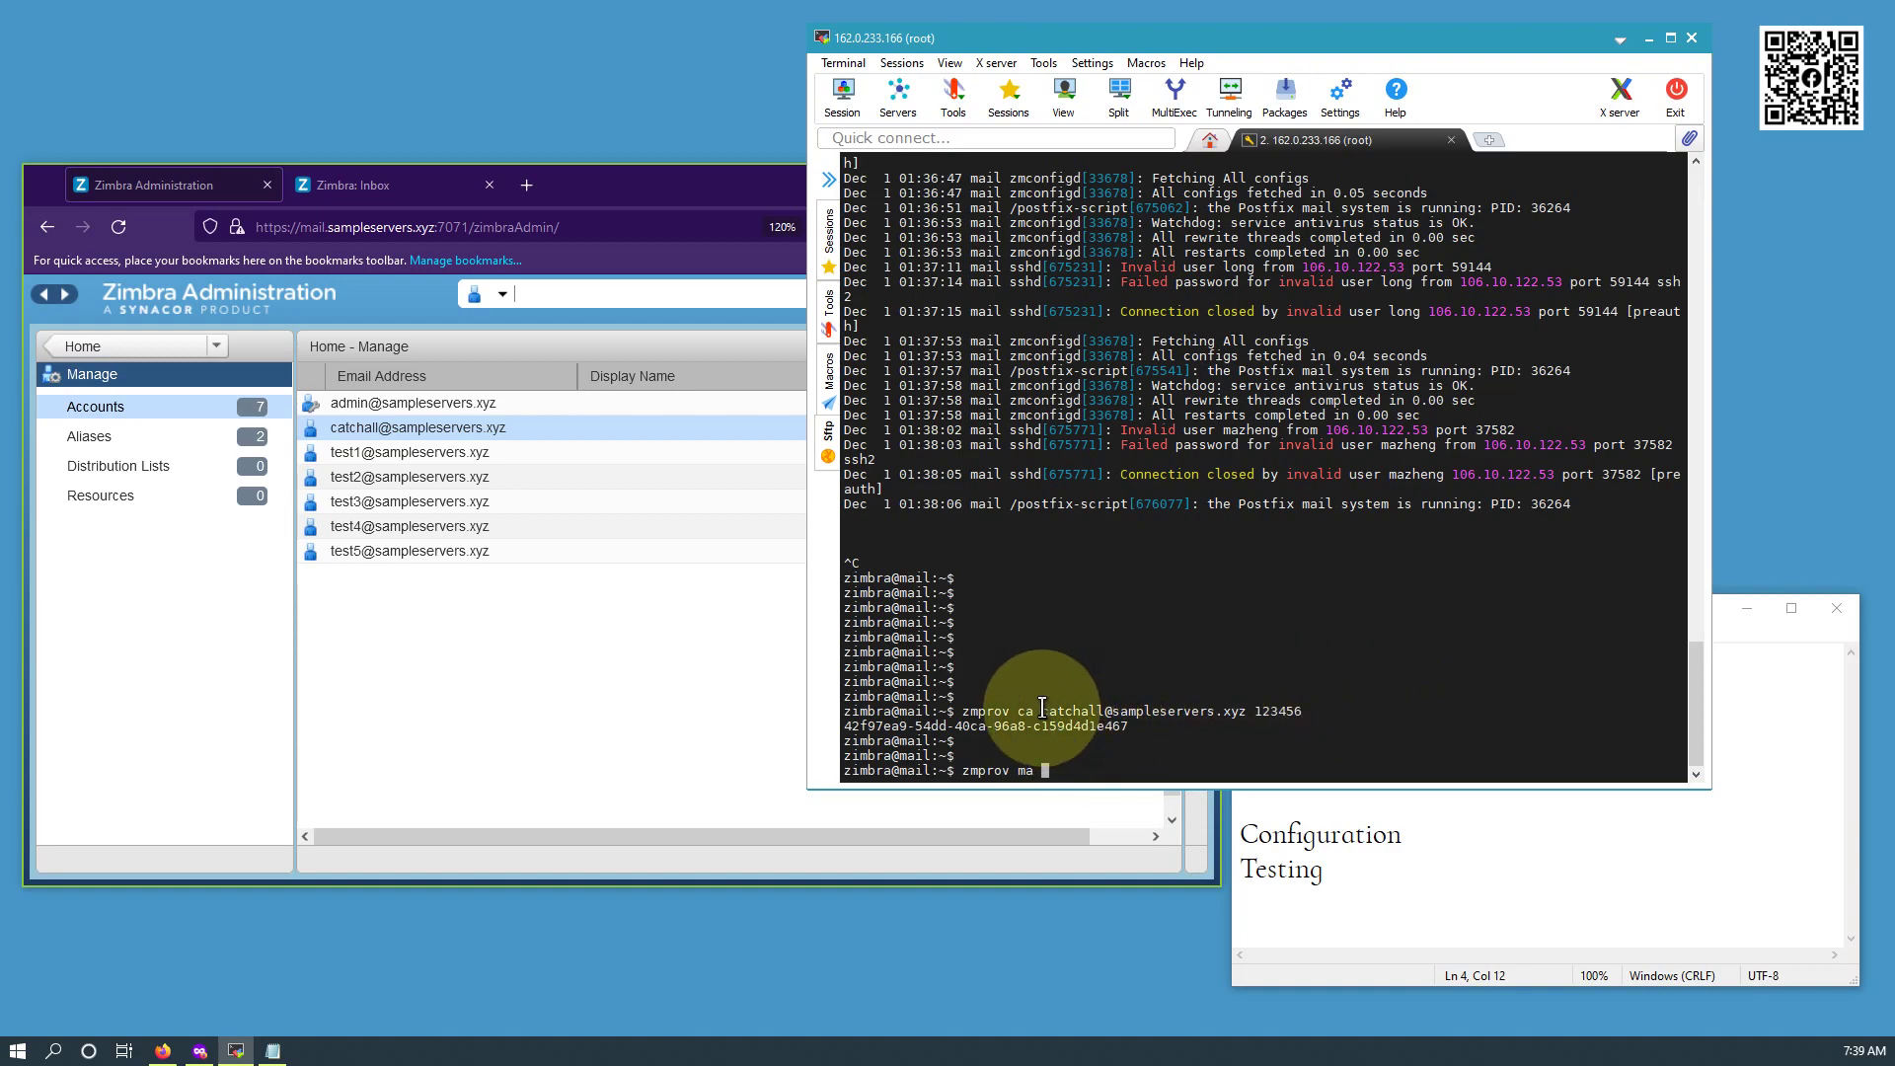
left_click_drag(1044, 708, 1247, 710)
right_click(1309, 623)
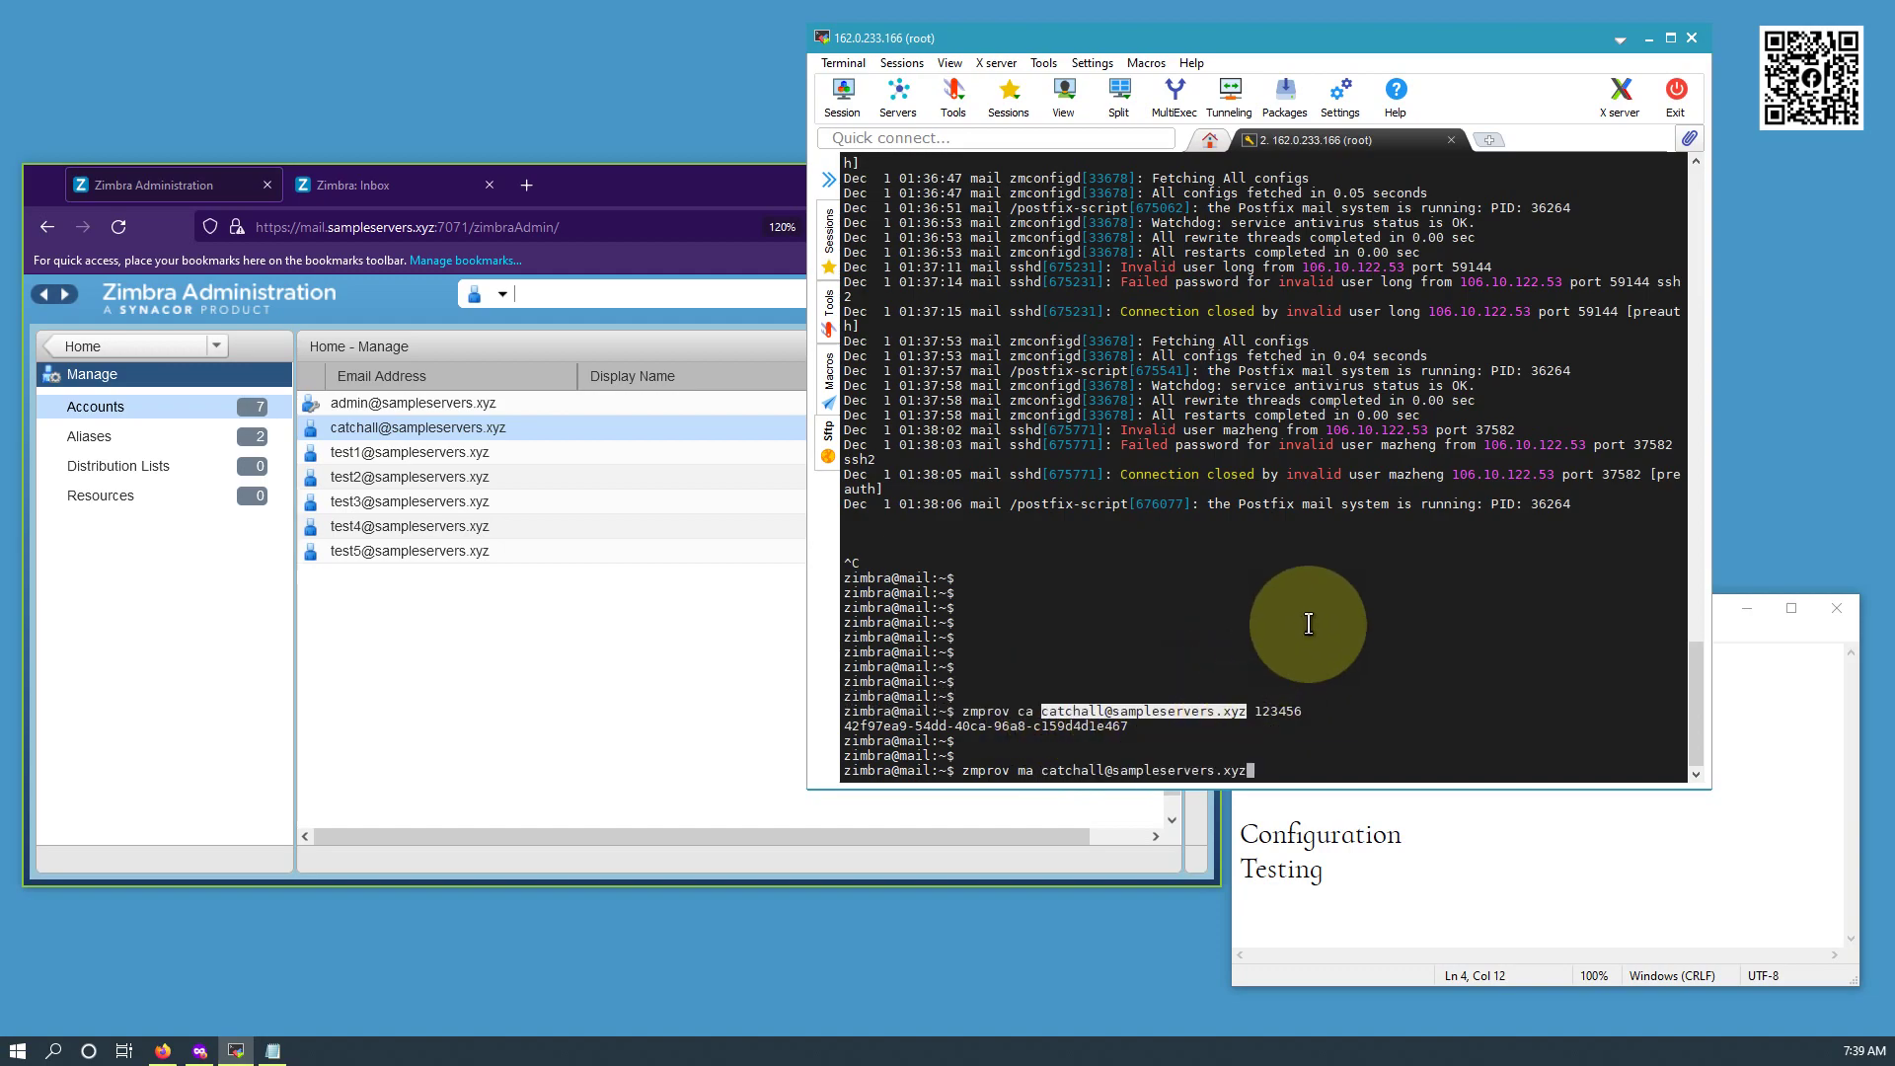
type("zimbra")
type("Mail")
type("All")
key("BackSpace")
key("BackSpace")
key("BackSpace")
type("CatchAllAddress @")
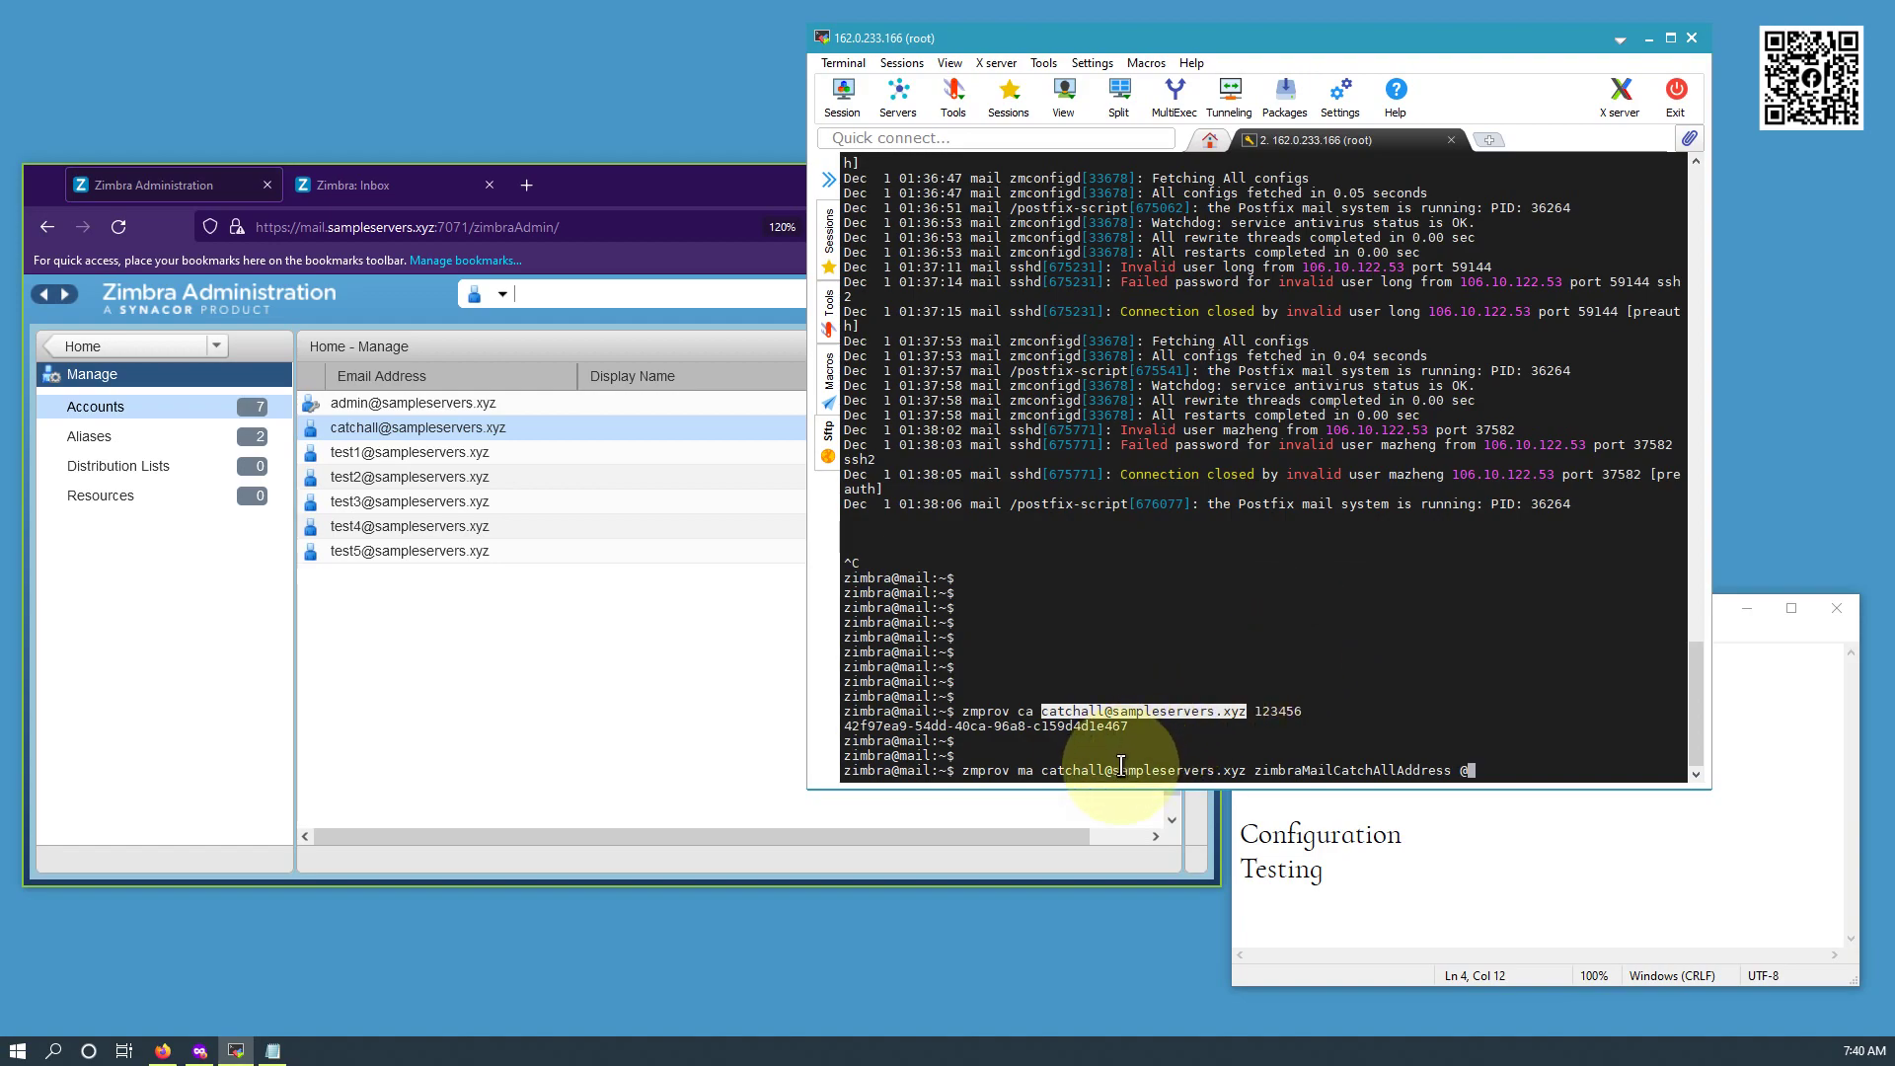
left_click_drag(1112, 772, 1248, 773)
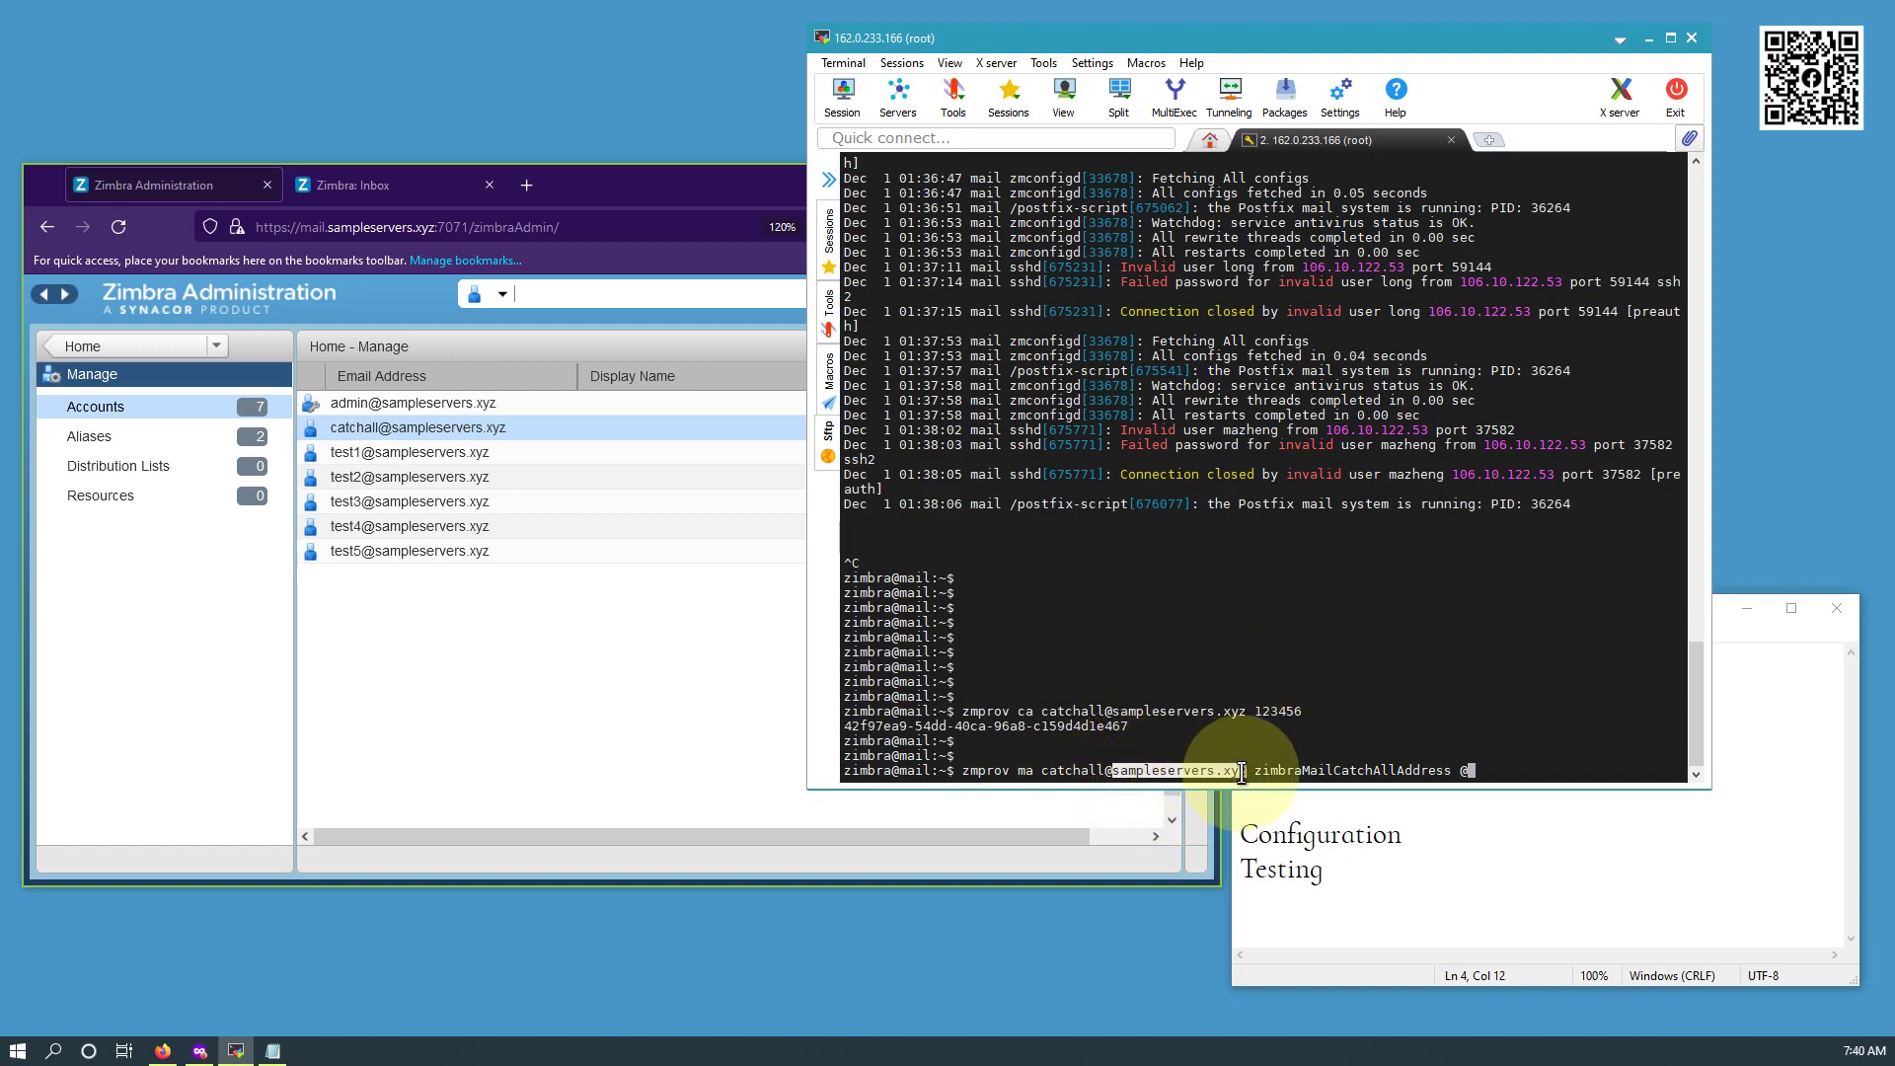
right_click(1527, 703)
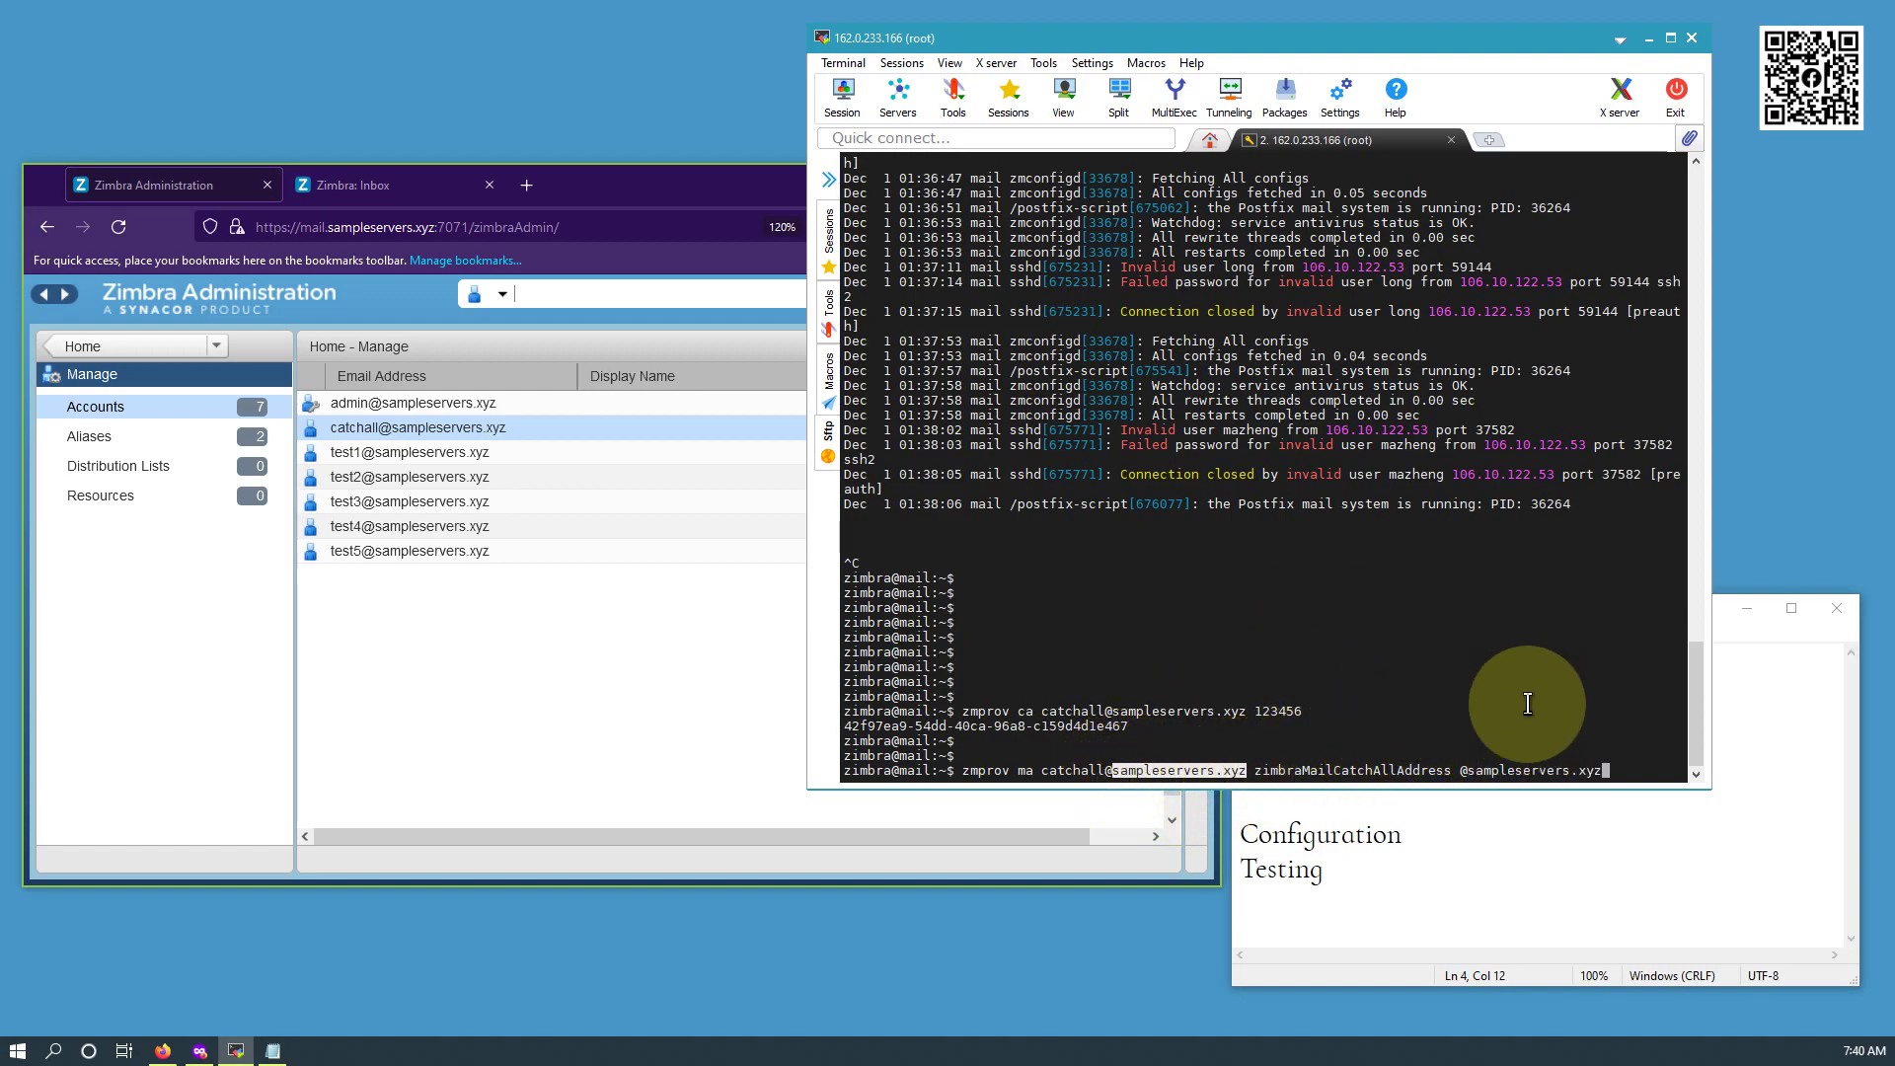
- Run the catch-all assignment and restart tail -f /var/log/zimbra.log
key("Return")
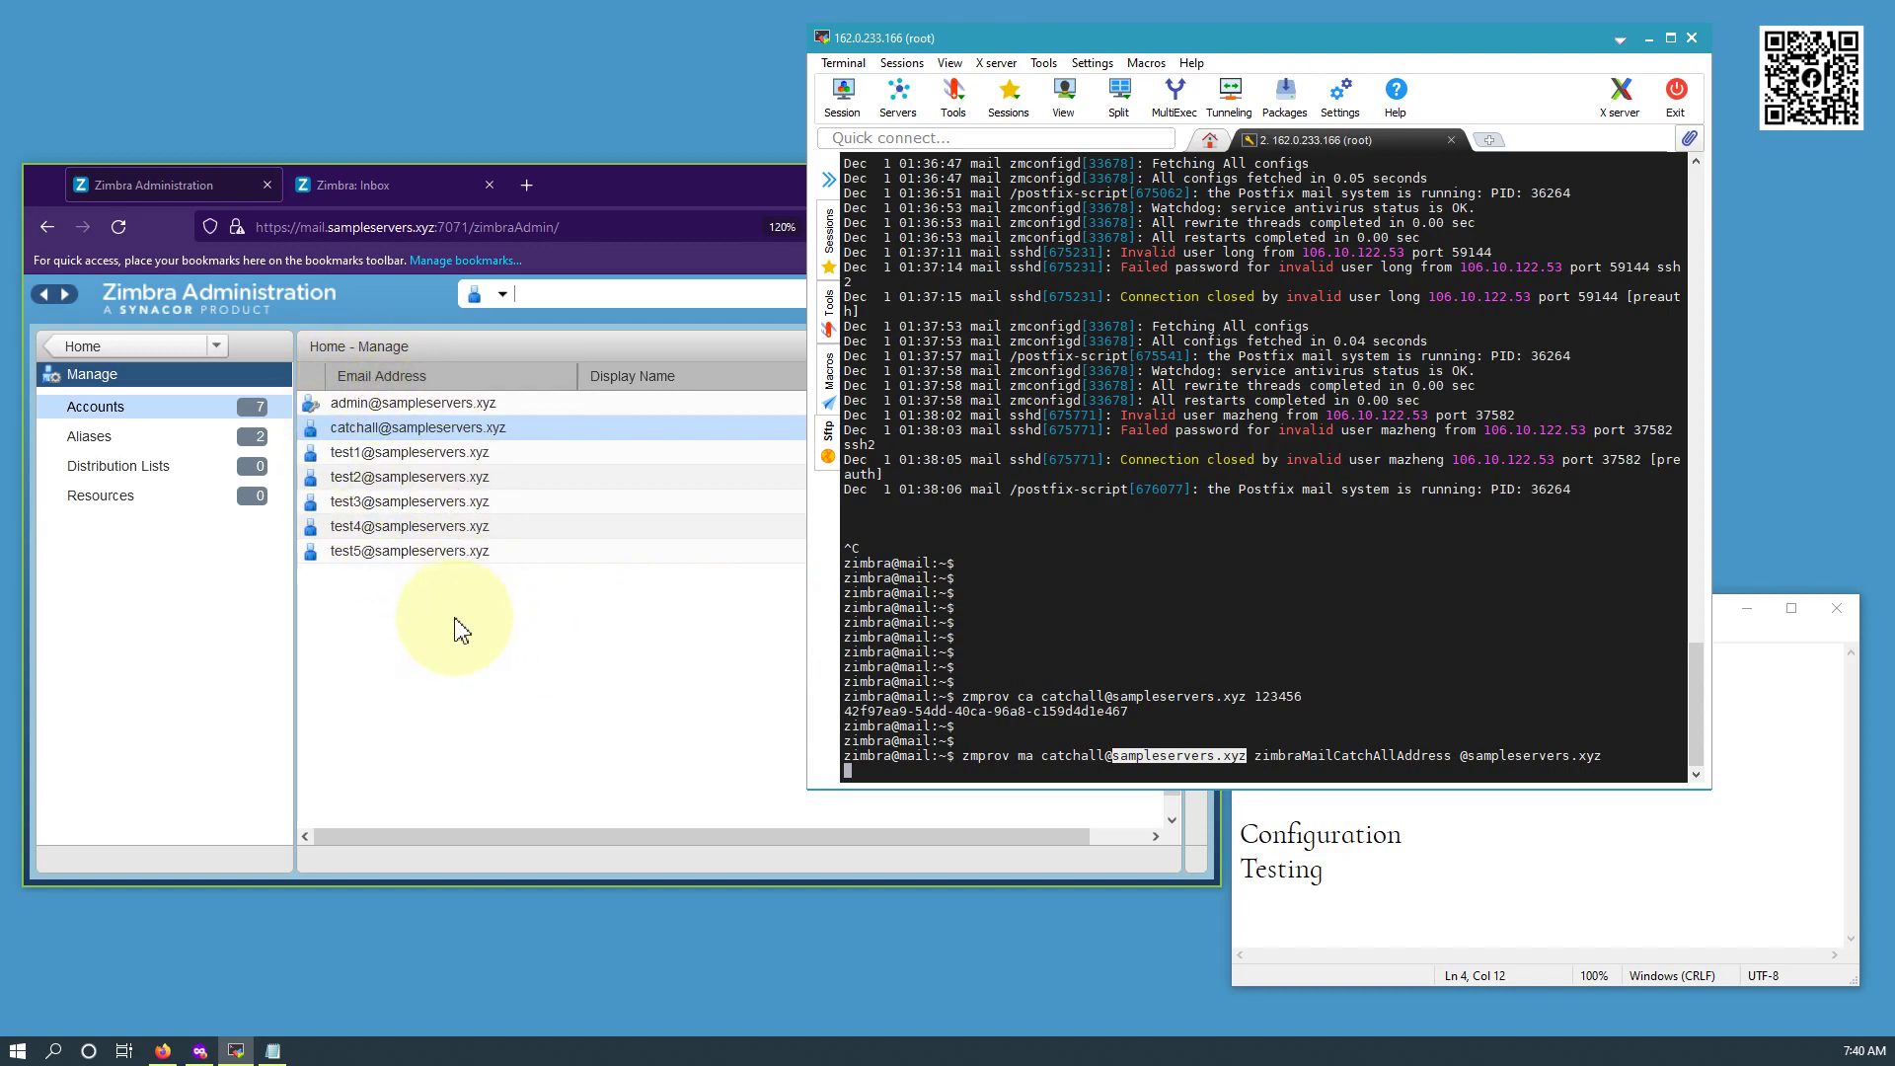
left_click(1386, 676)
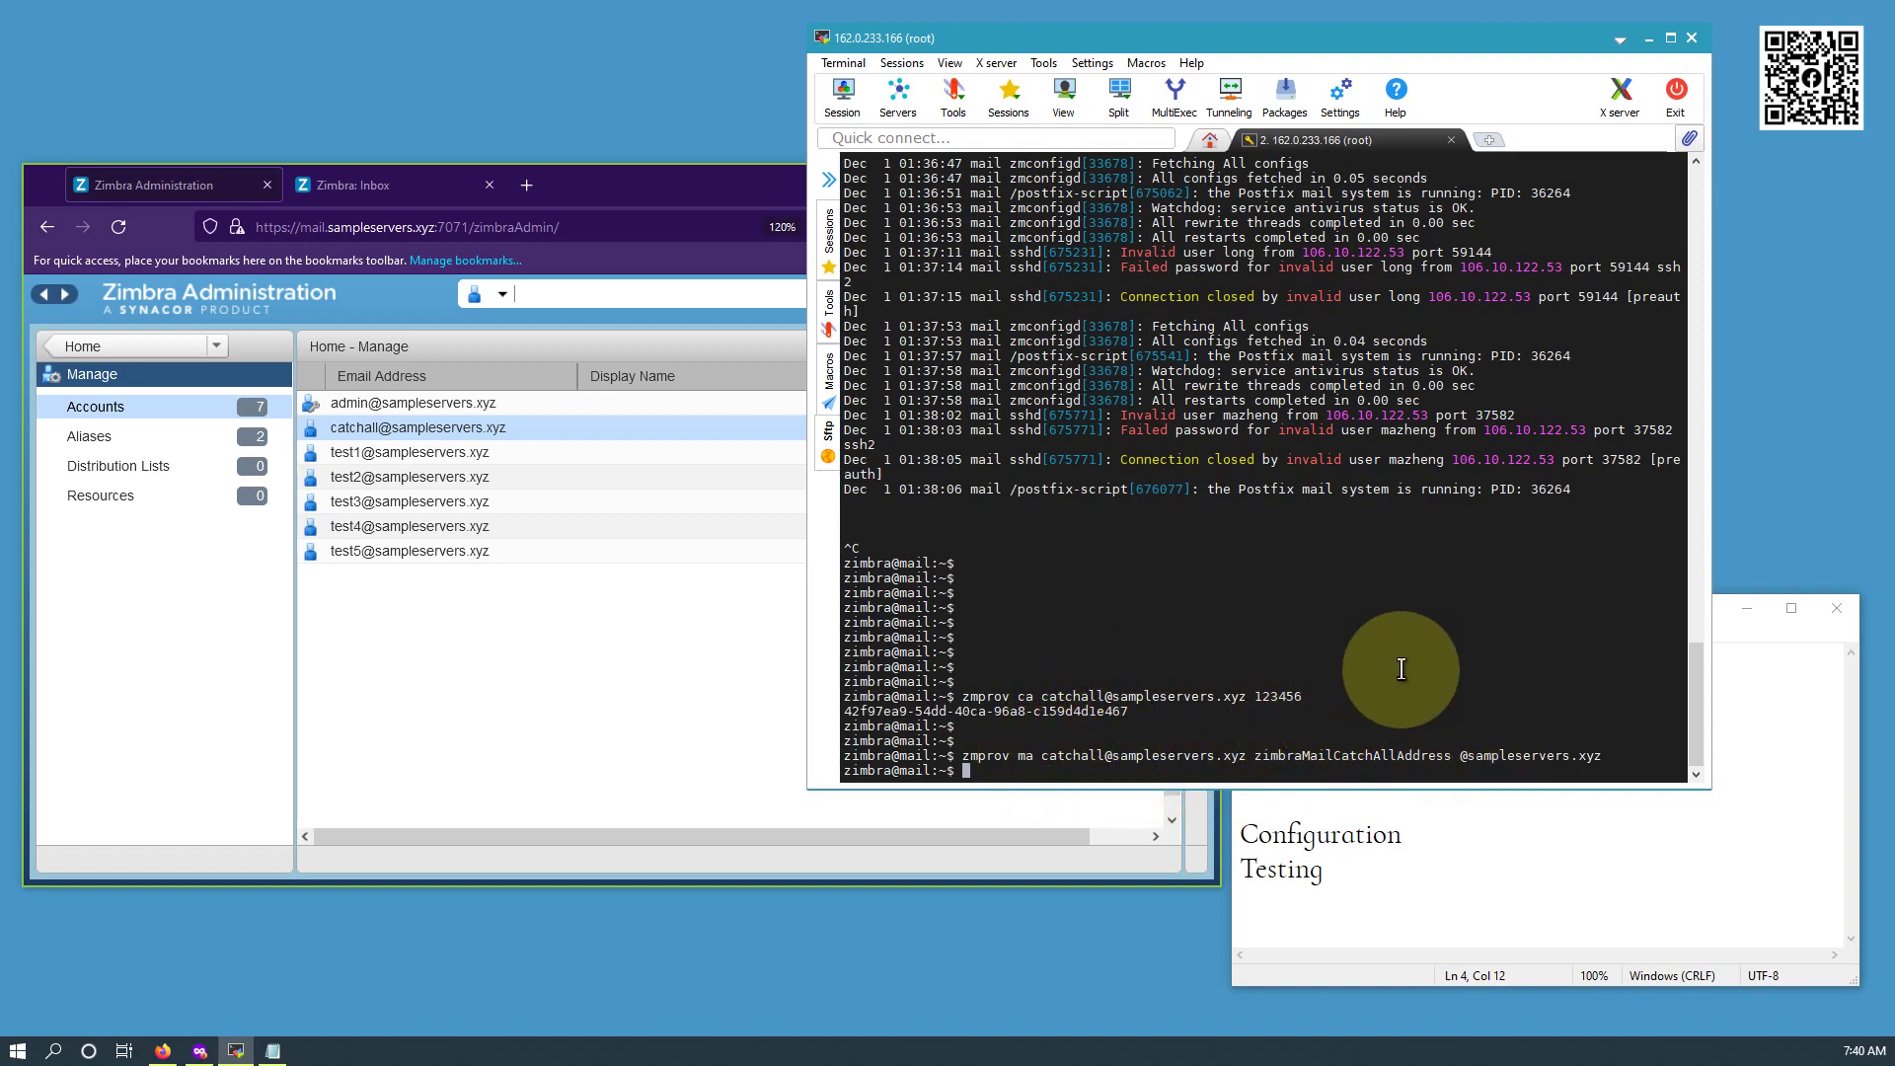
key("Return")
key("Return")
key("Return")
key("Return")
key("Up")
key("Up")
key("Up")
key("Return")
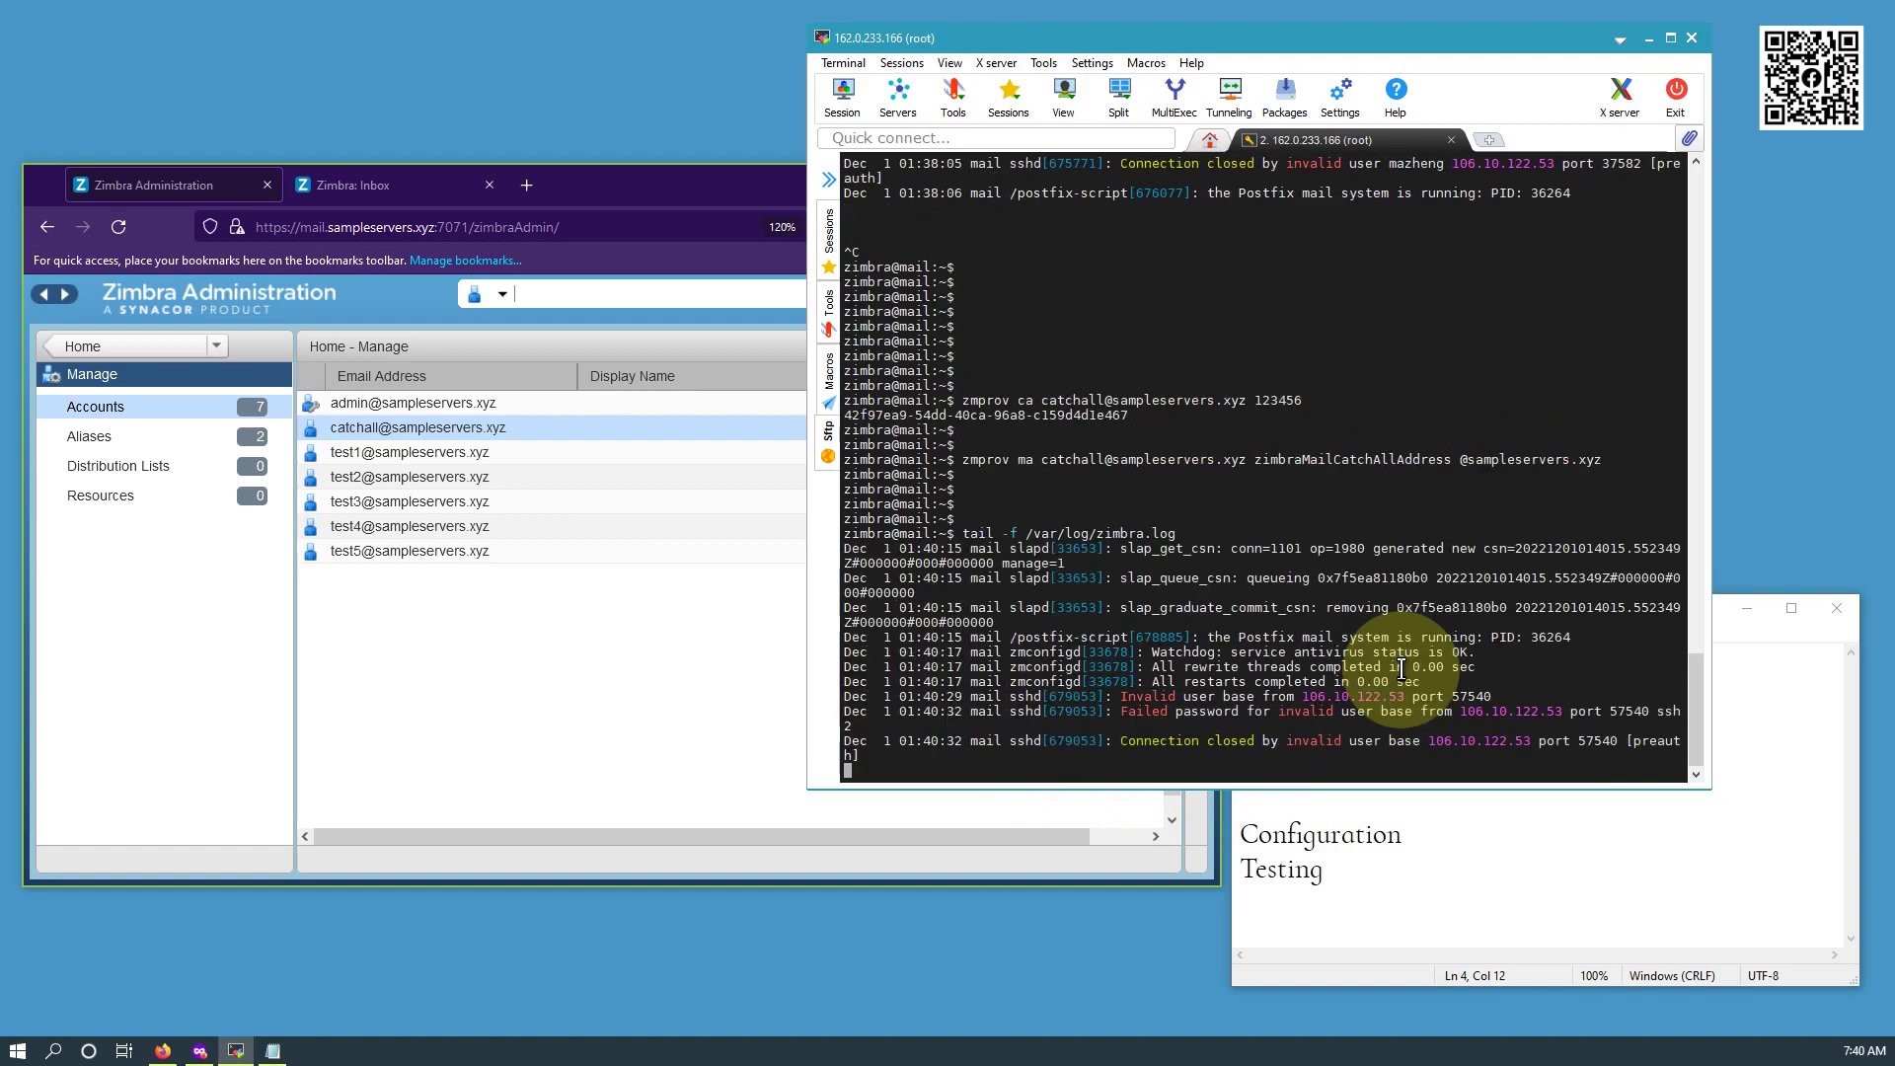
left_click(513, 622)
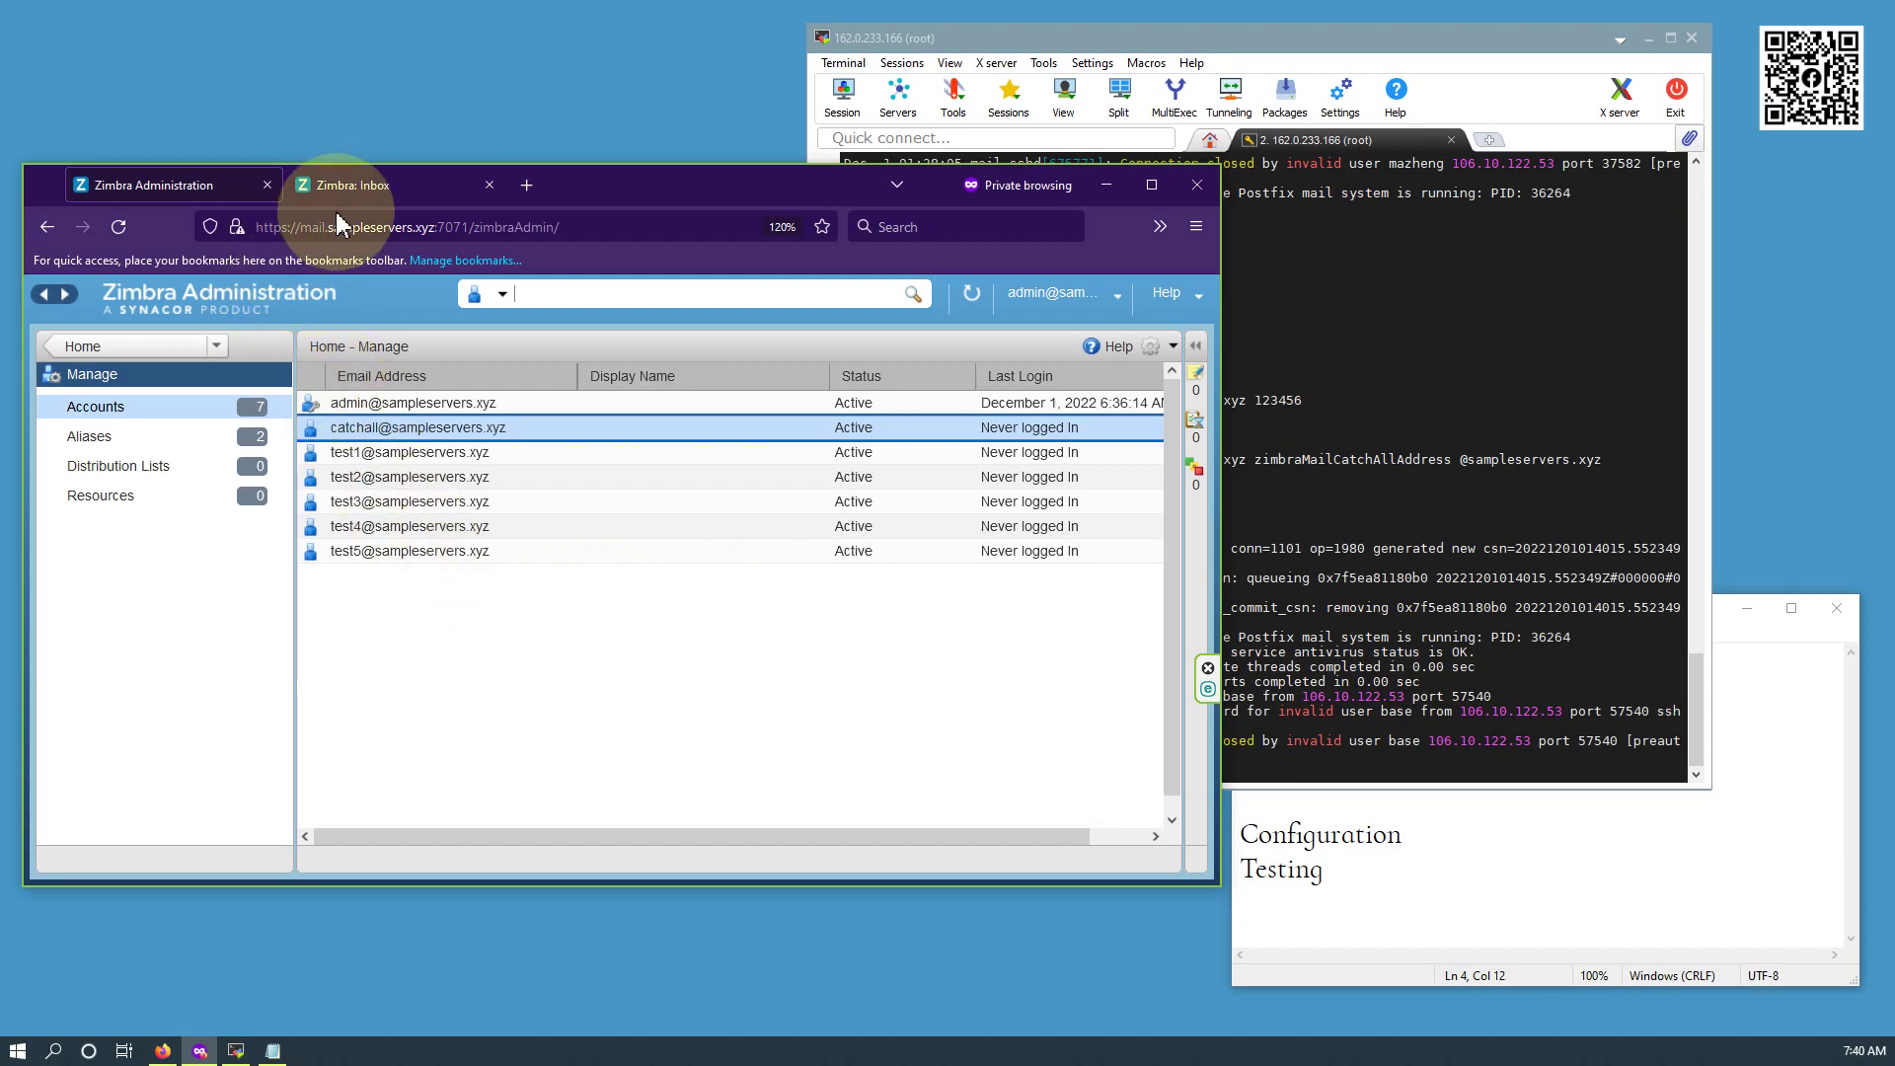
left_click(361, 181)
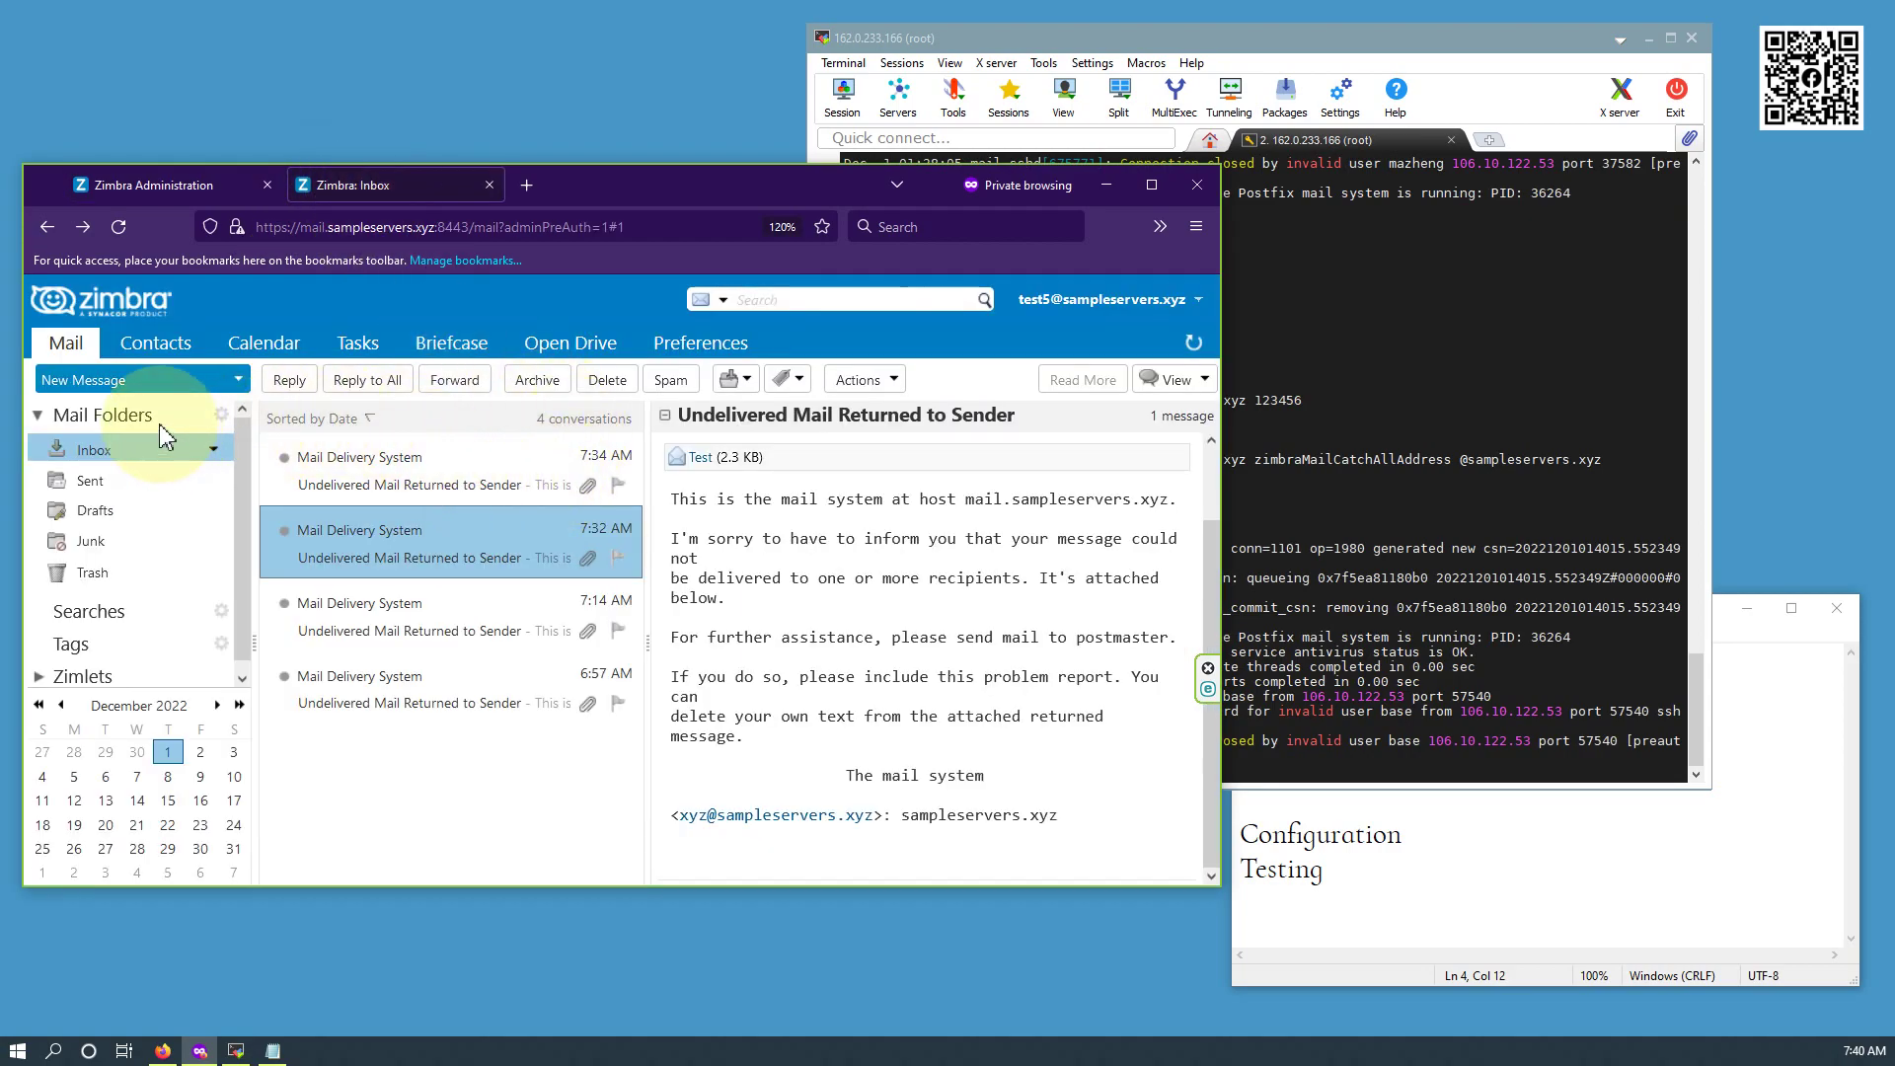
left_click(125, 380)
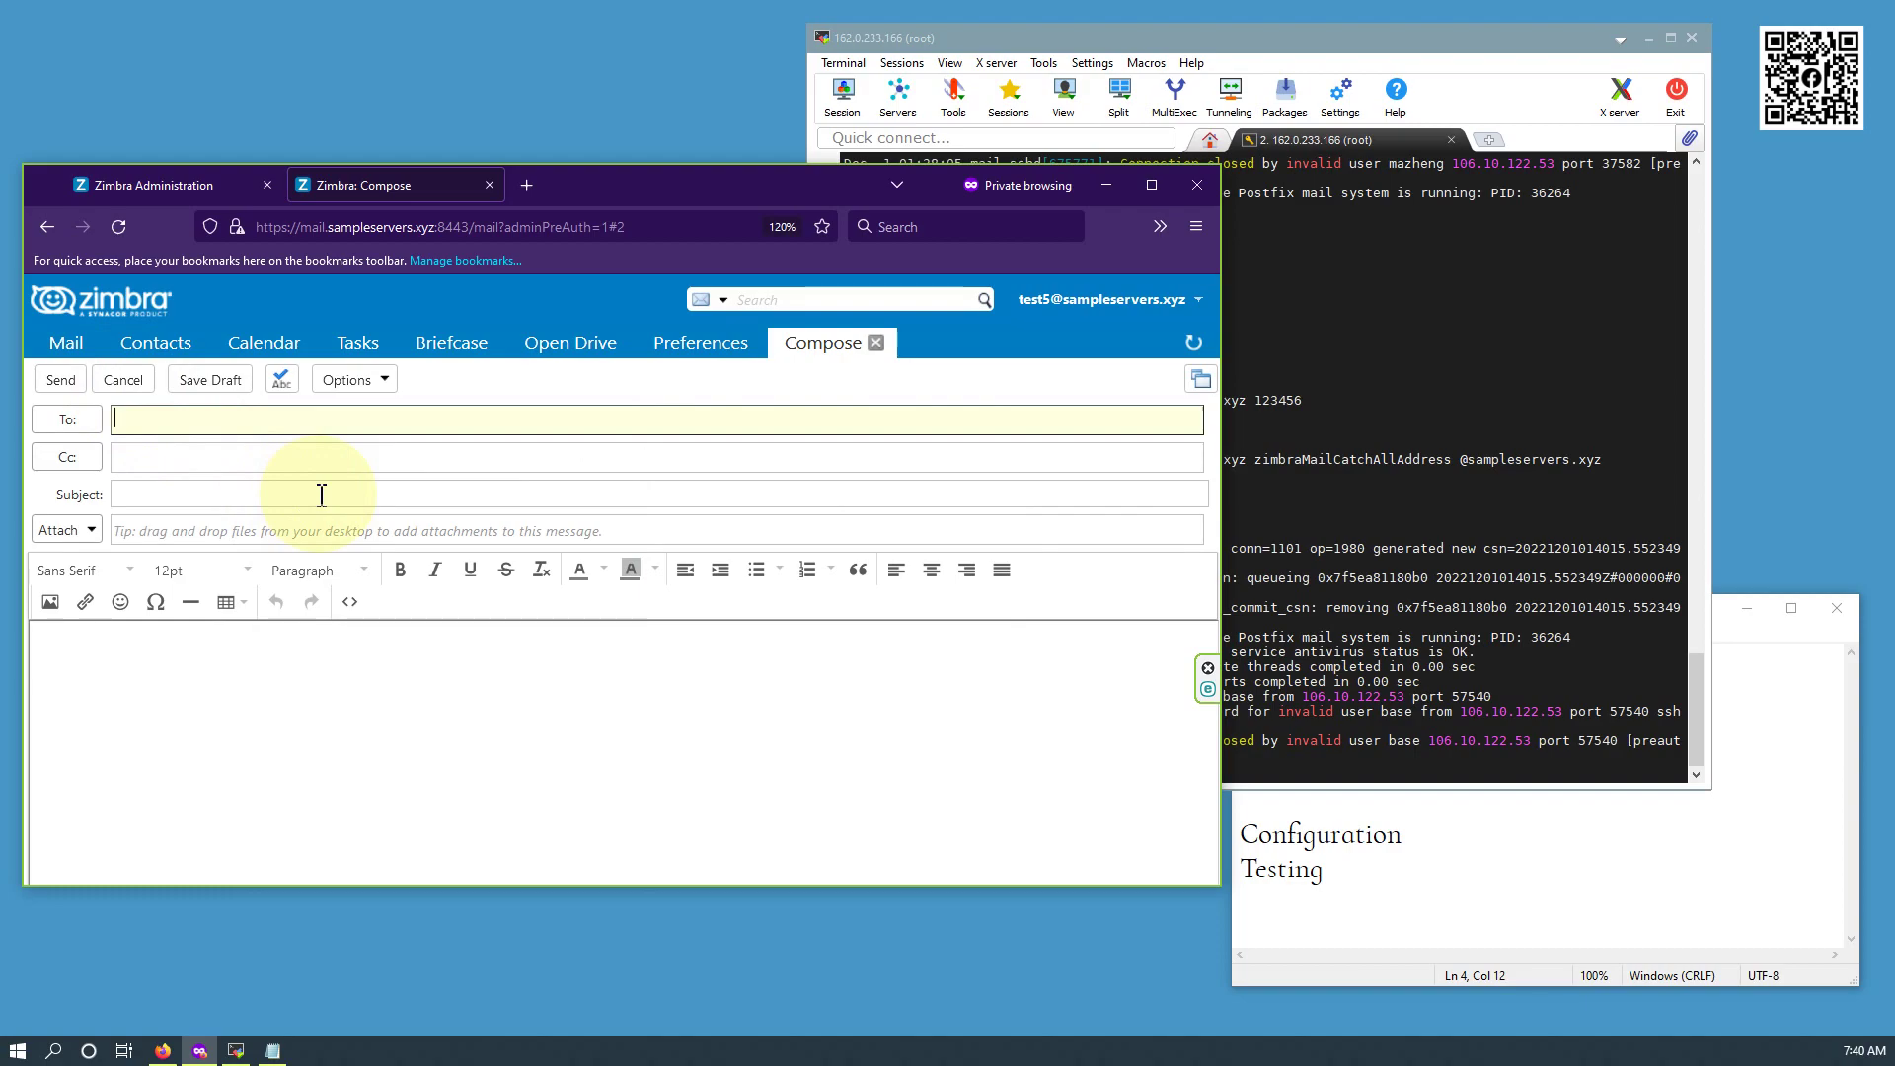
type("tes")
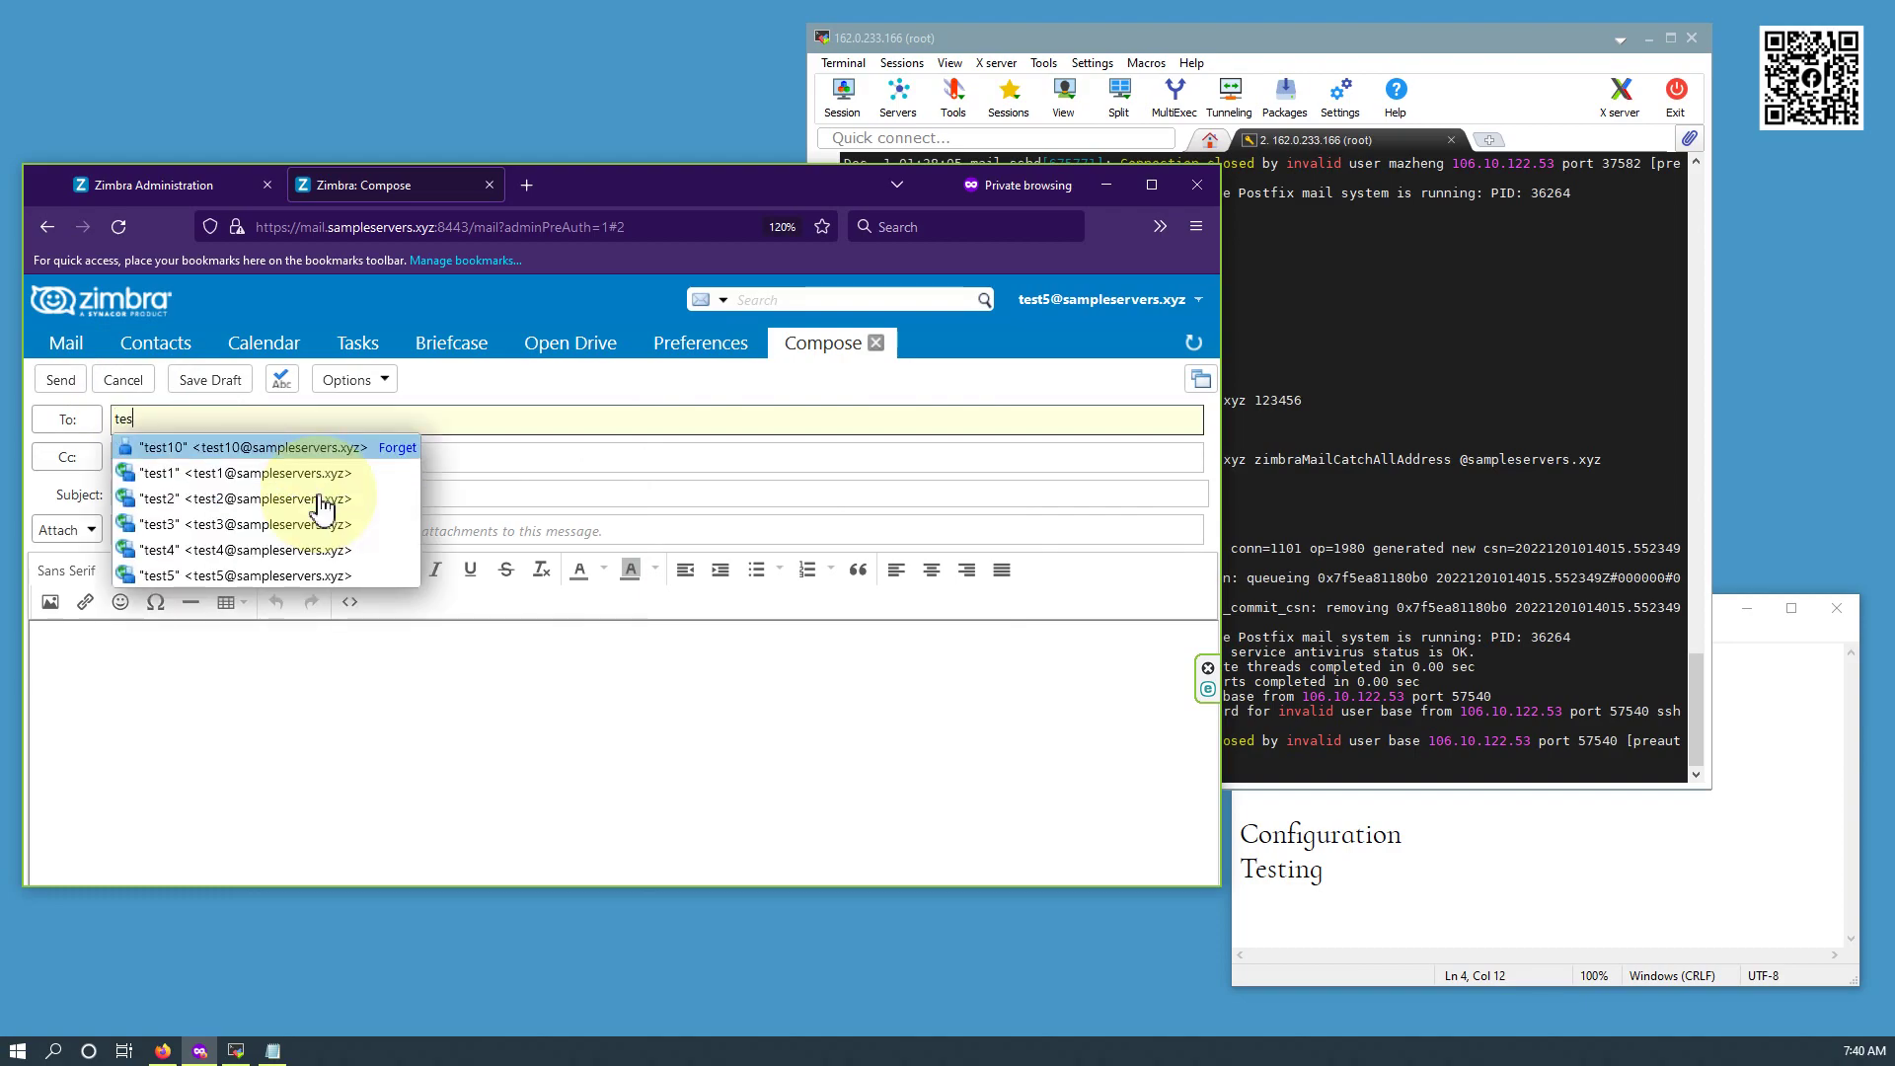
key("Return")
- Give the message the subject Test#002 and send it
left_click(321, 495)
type("Test#")
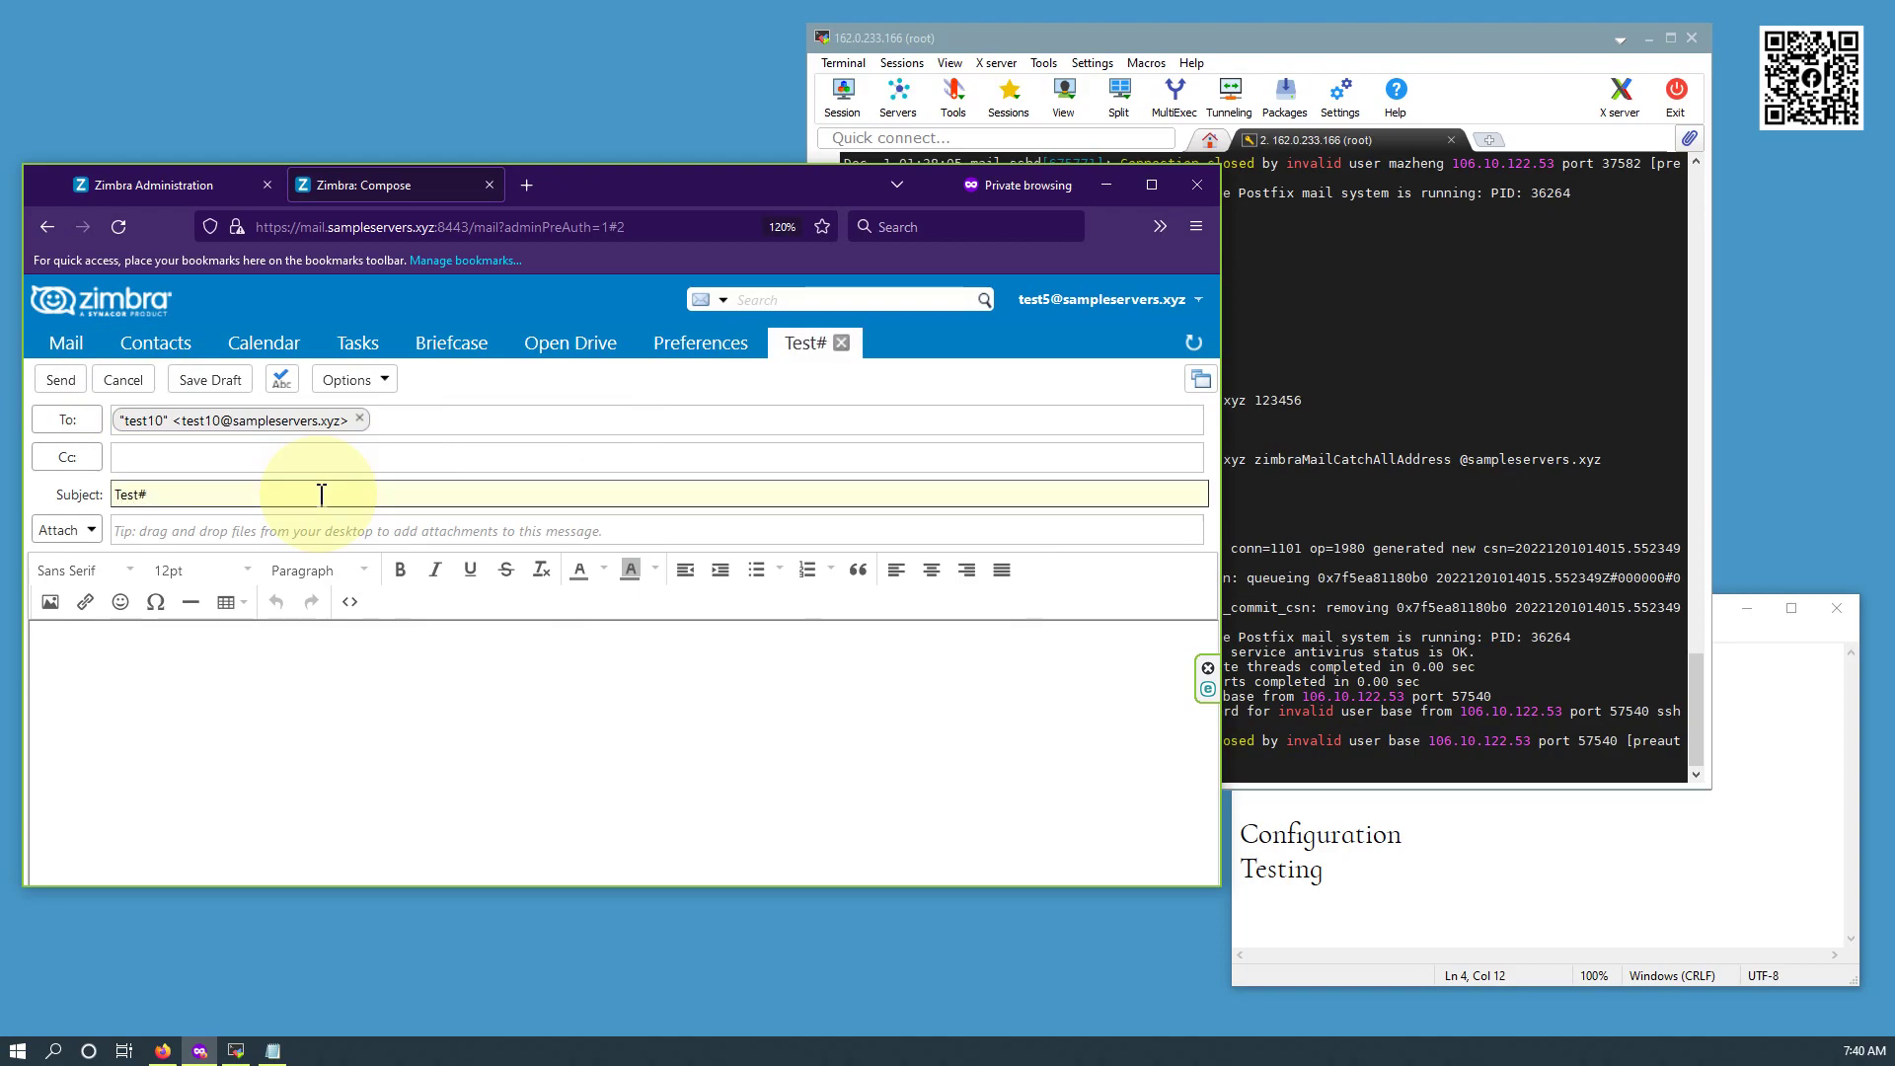
type("002")
left_click(346, 714)
type("Test#002")
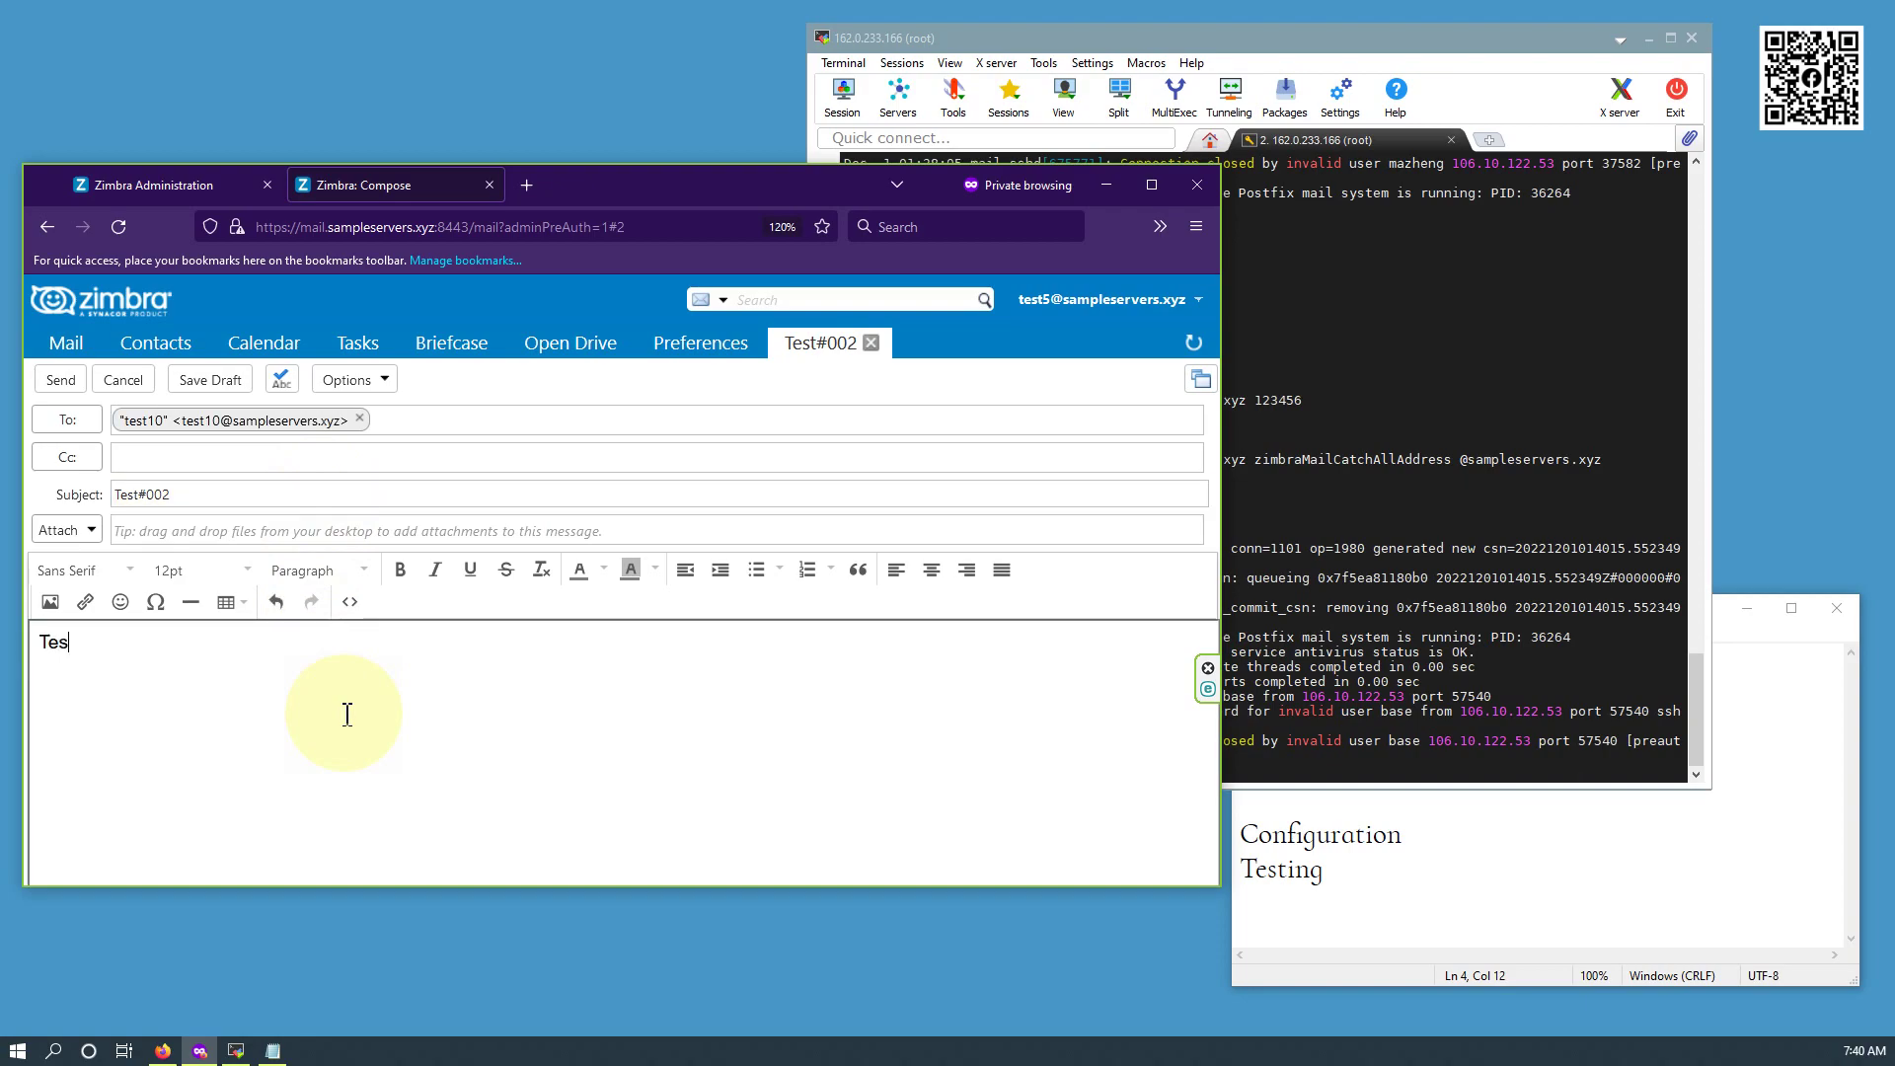
left_click(60, 380)
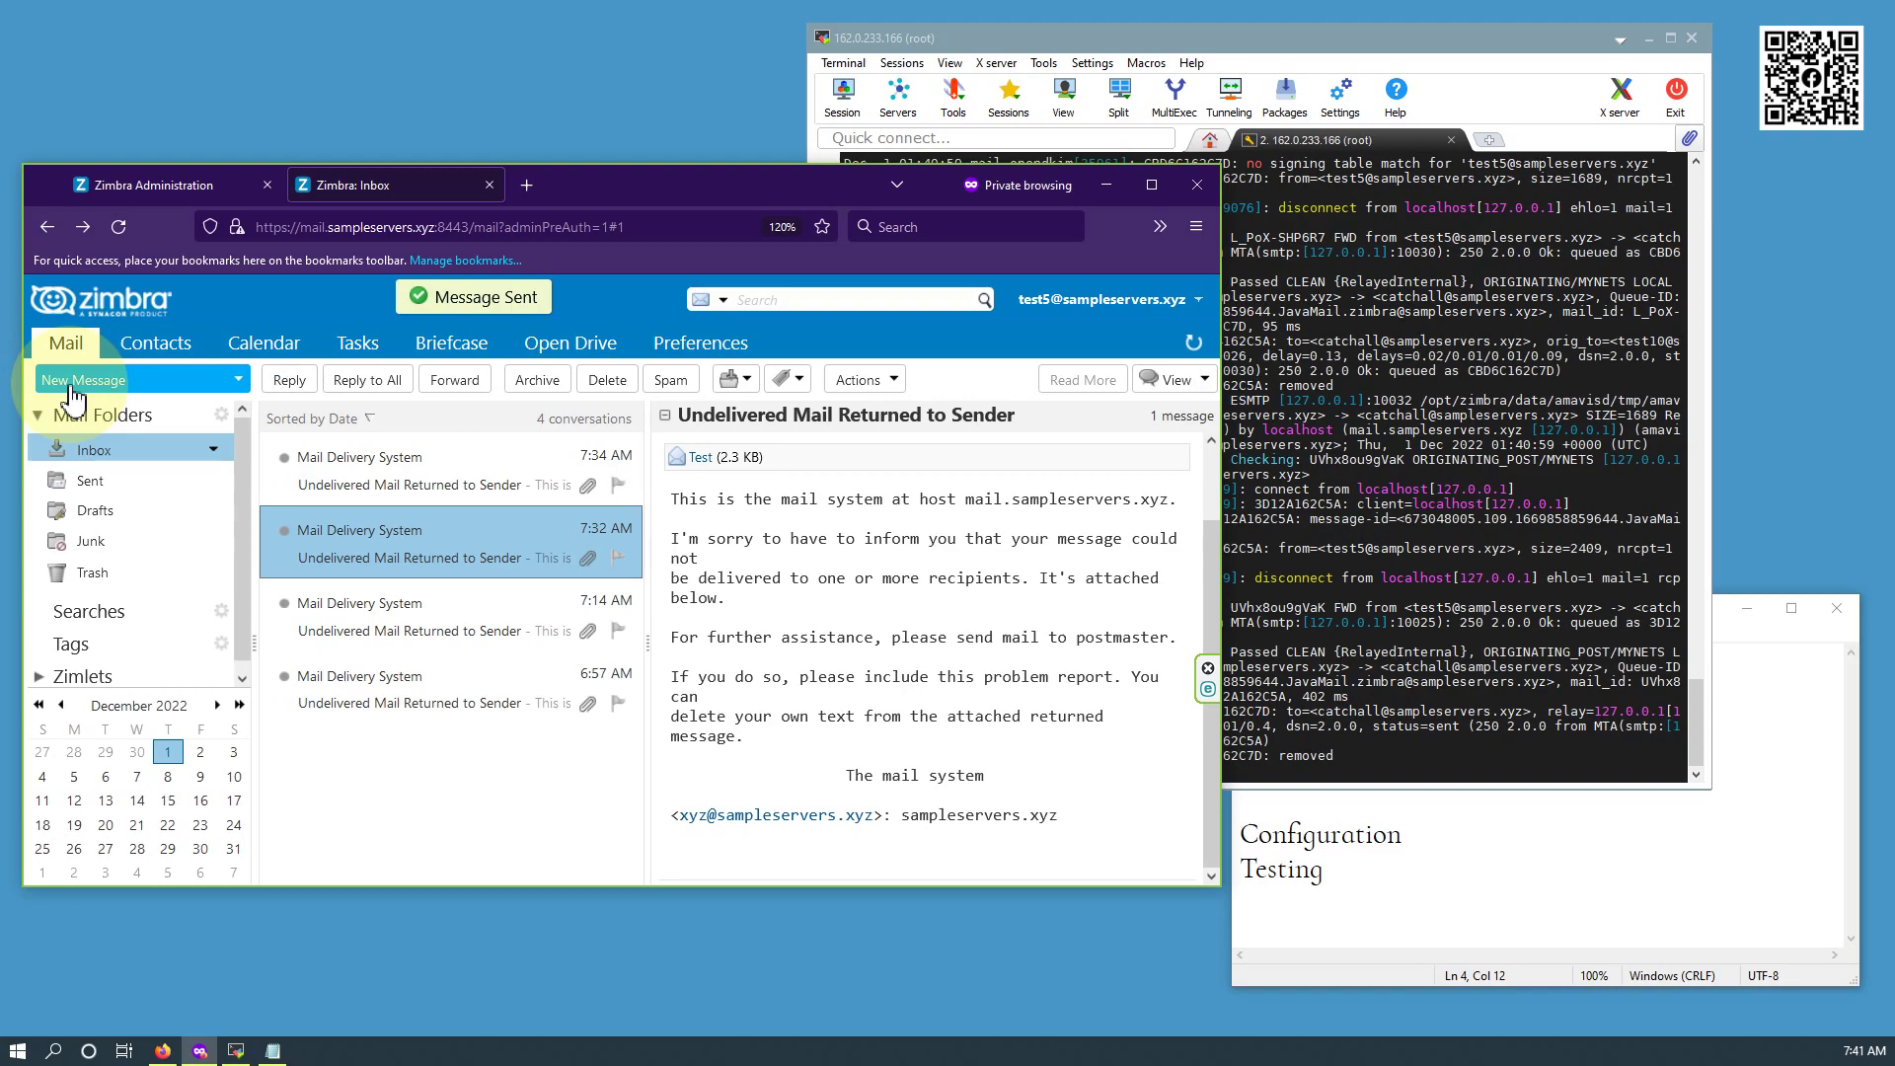
left_click(1485, 656)
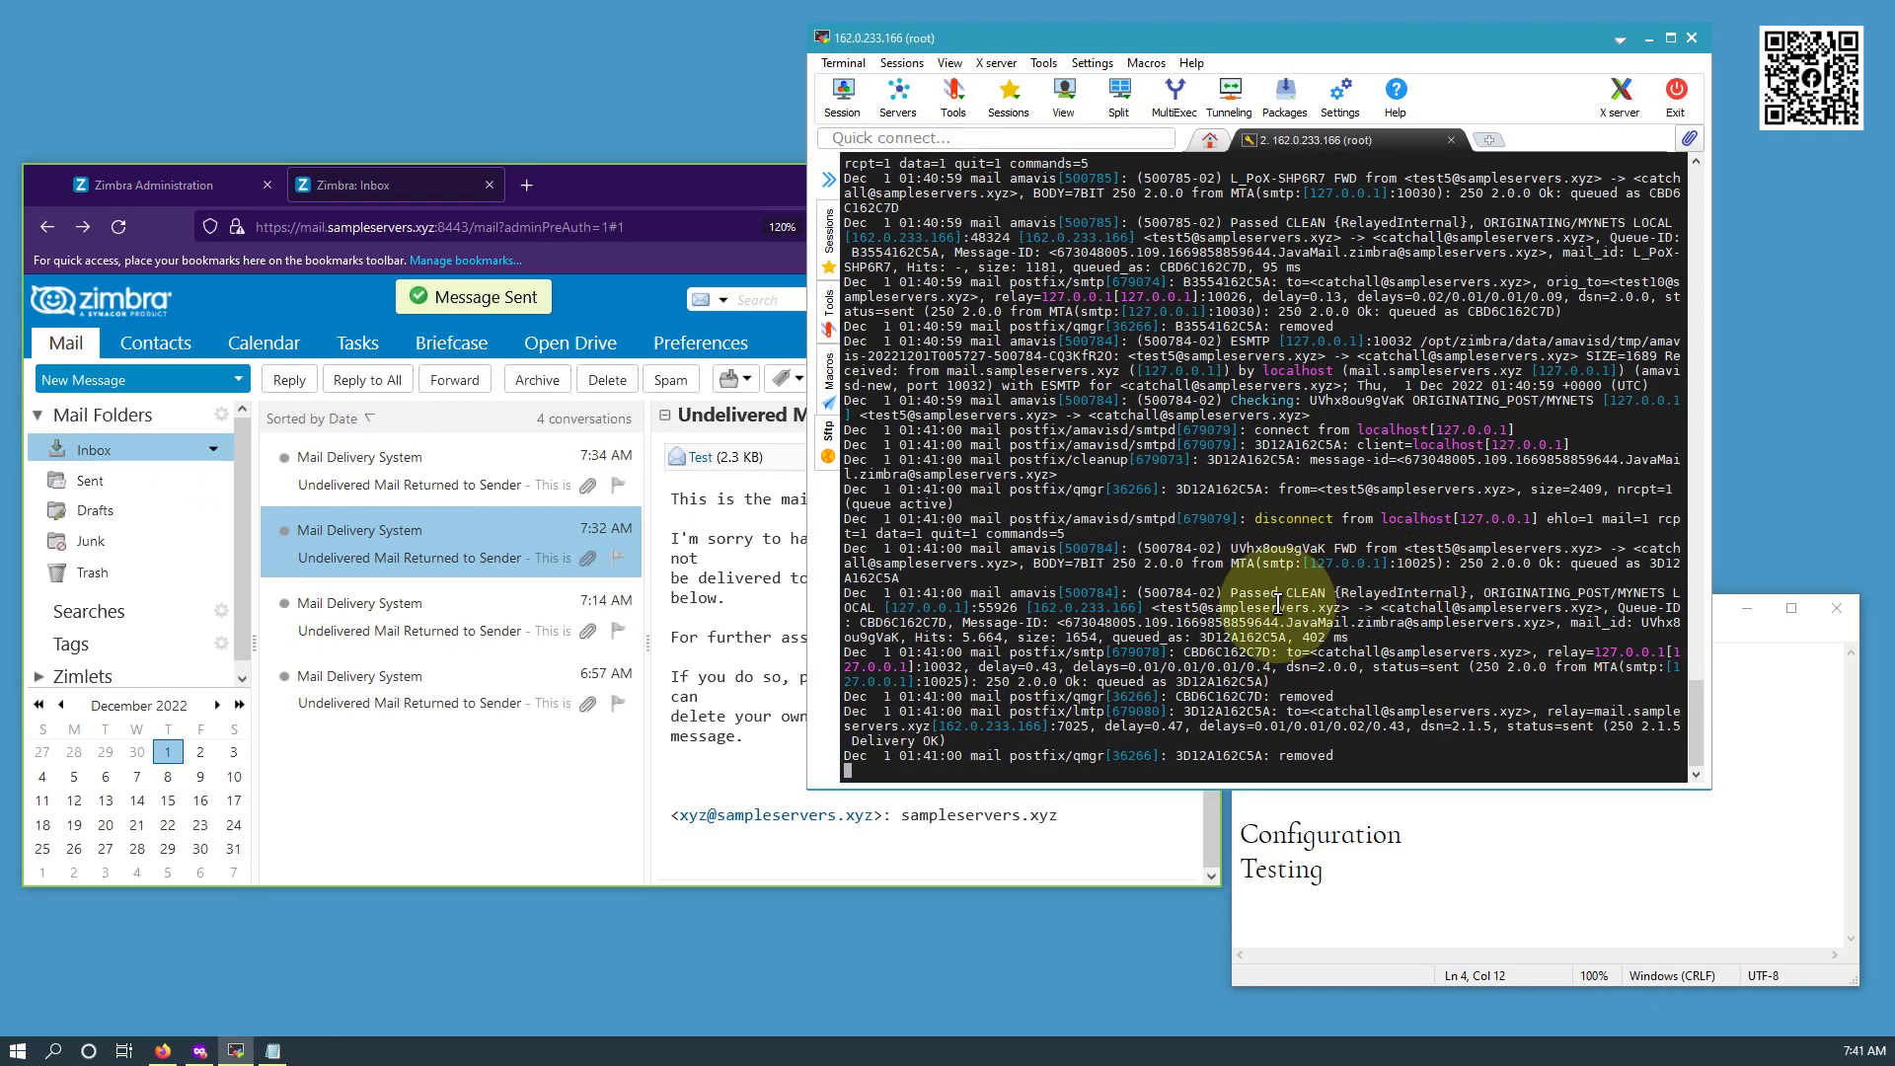
left_click_drag(1310, 653, 1530, 654)
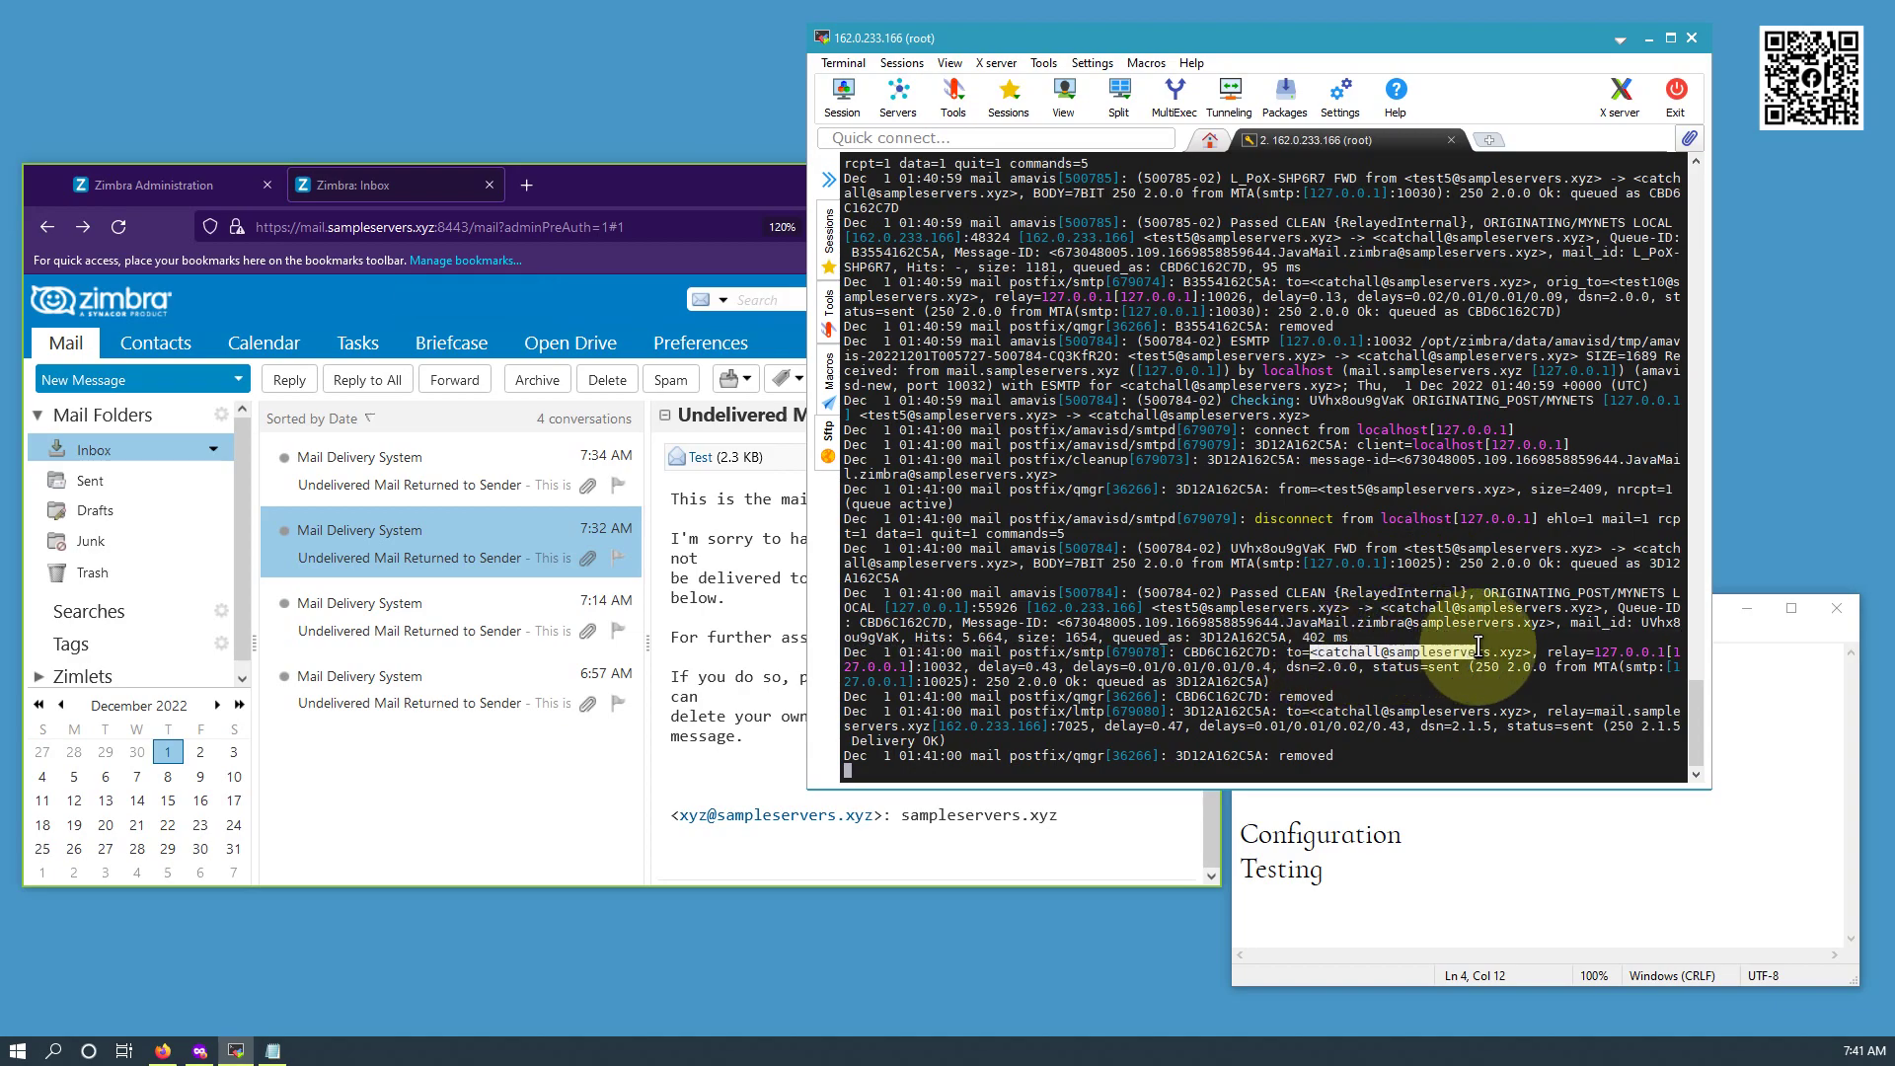
left_click(478, 770)
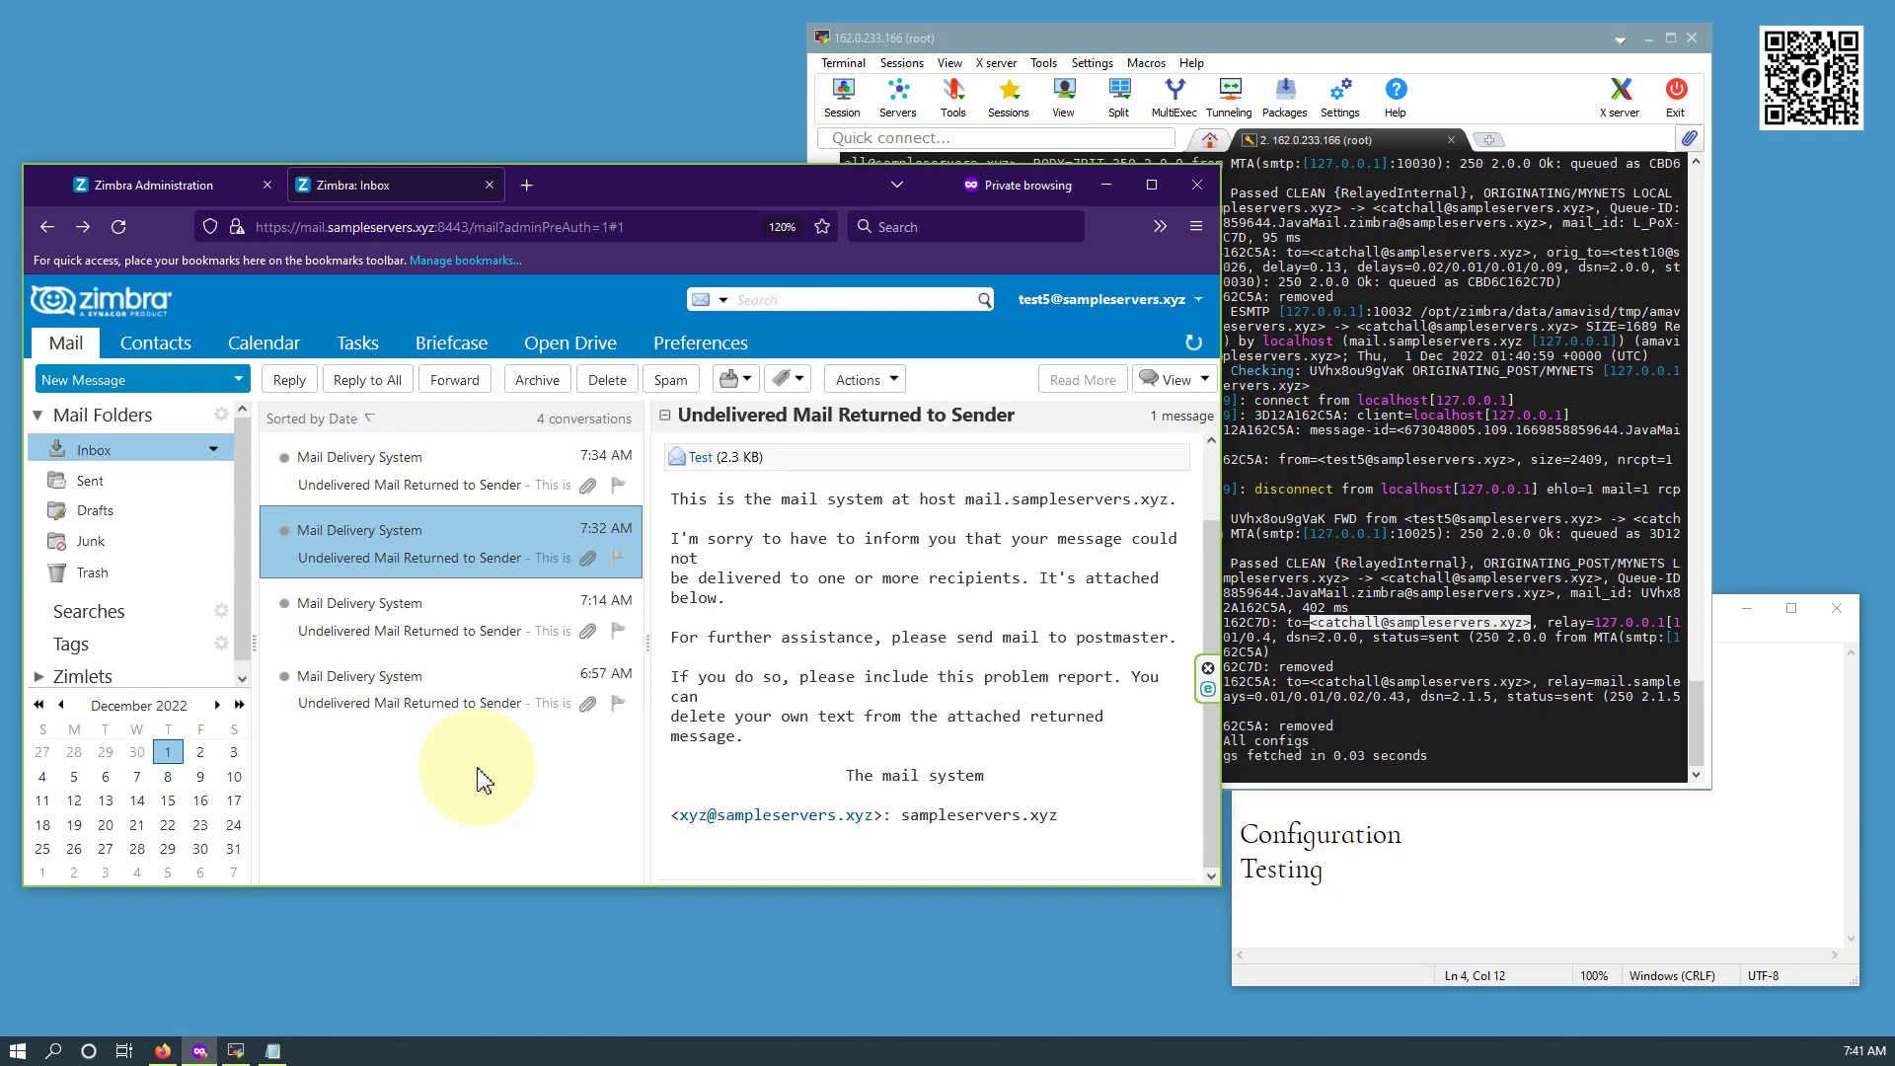
- Open the catchall account's mail via View Mail and read Test#002 addressed to test10
left_click(488, 186)
left_click(380, 428)
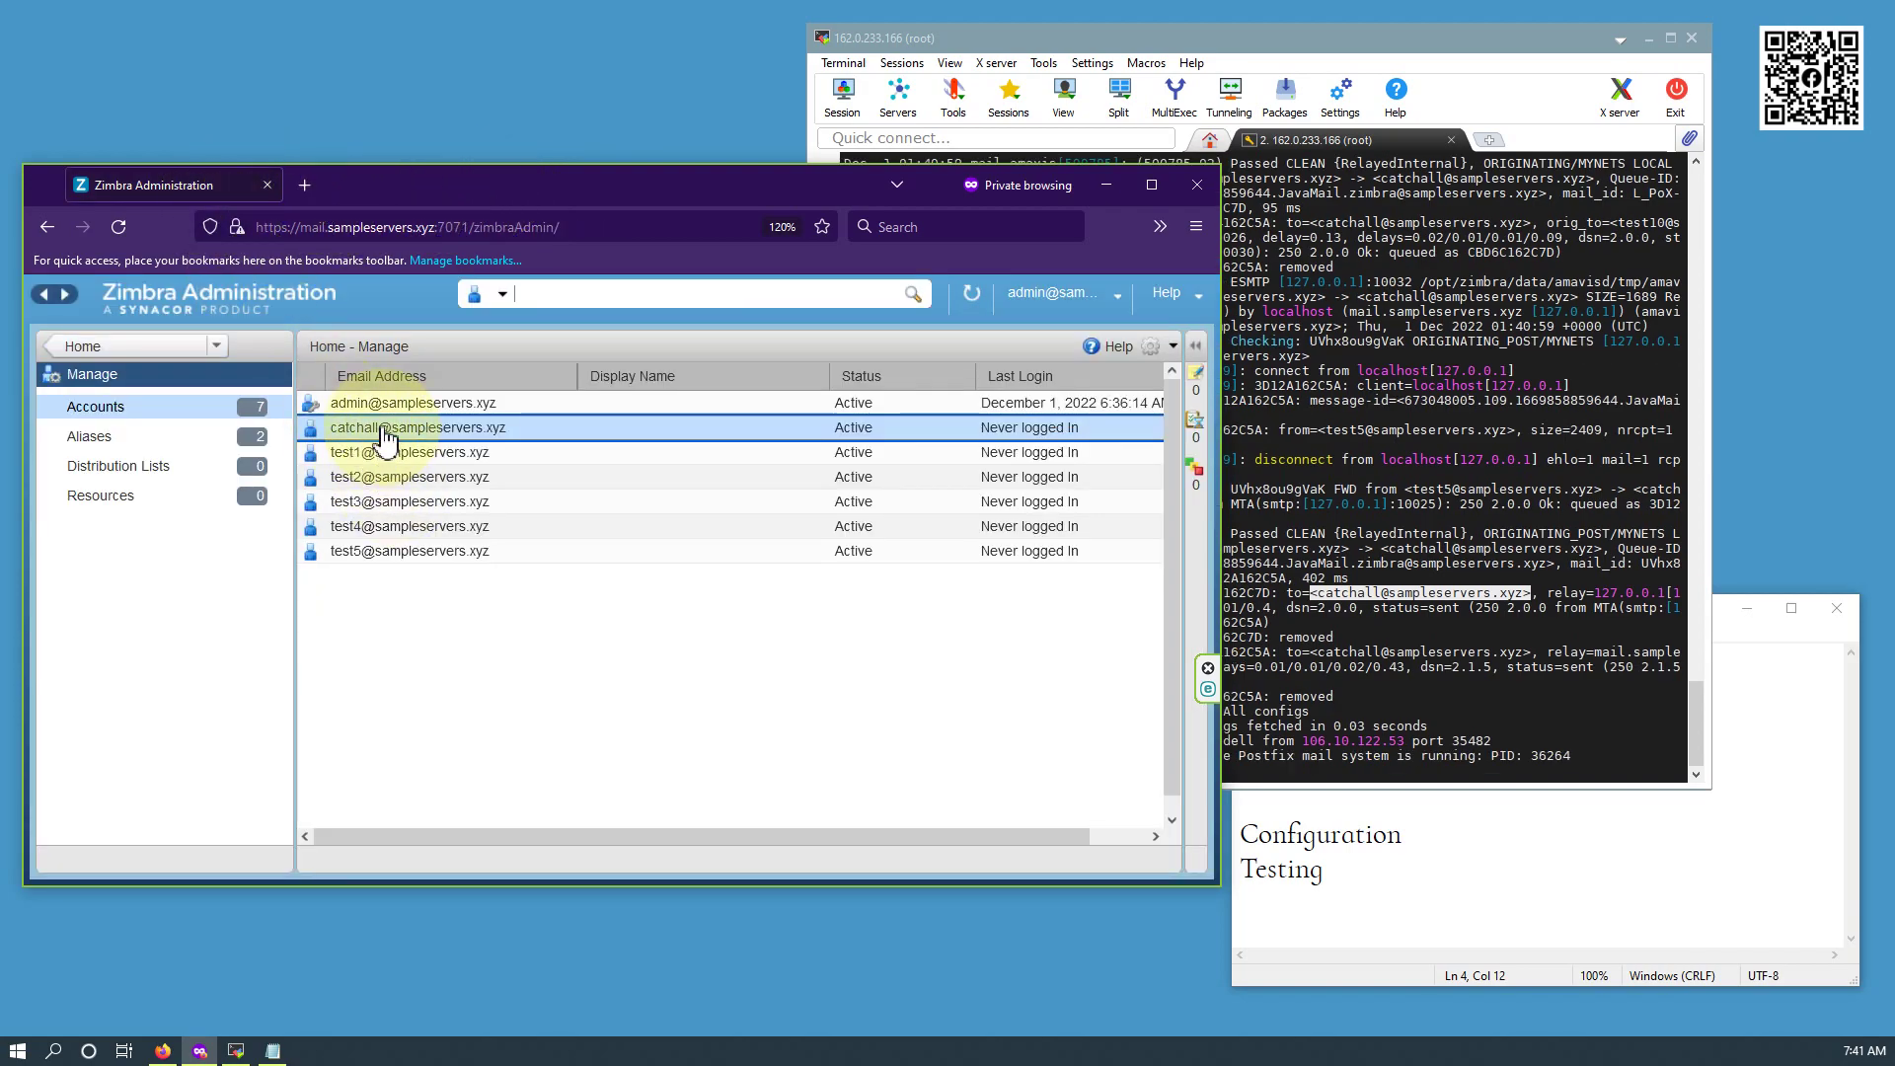
right_click(385, 436)
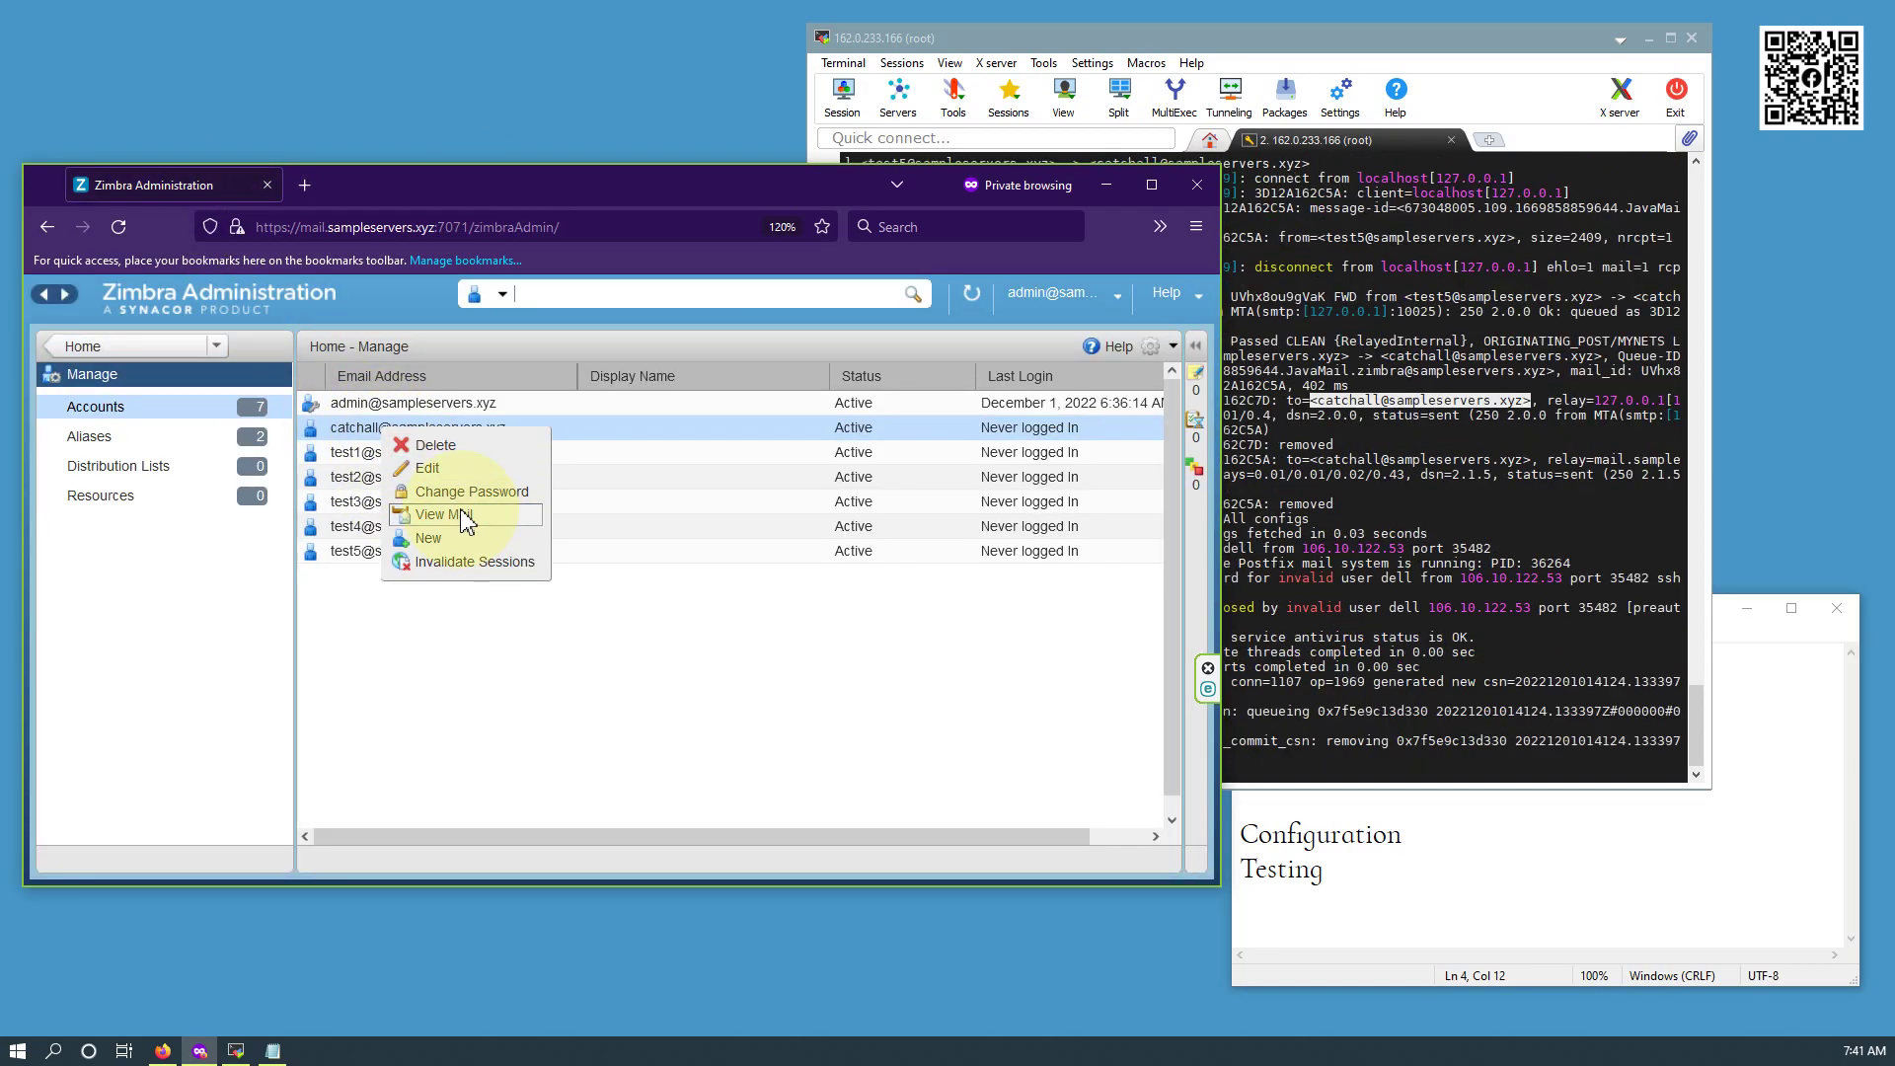
left_click(464, 517)
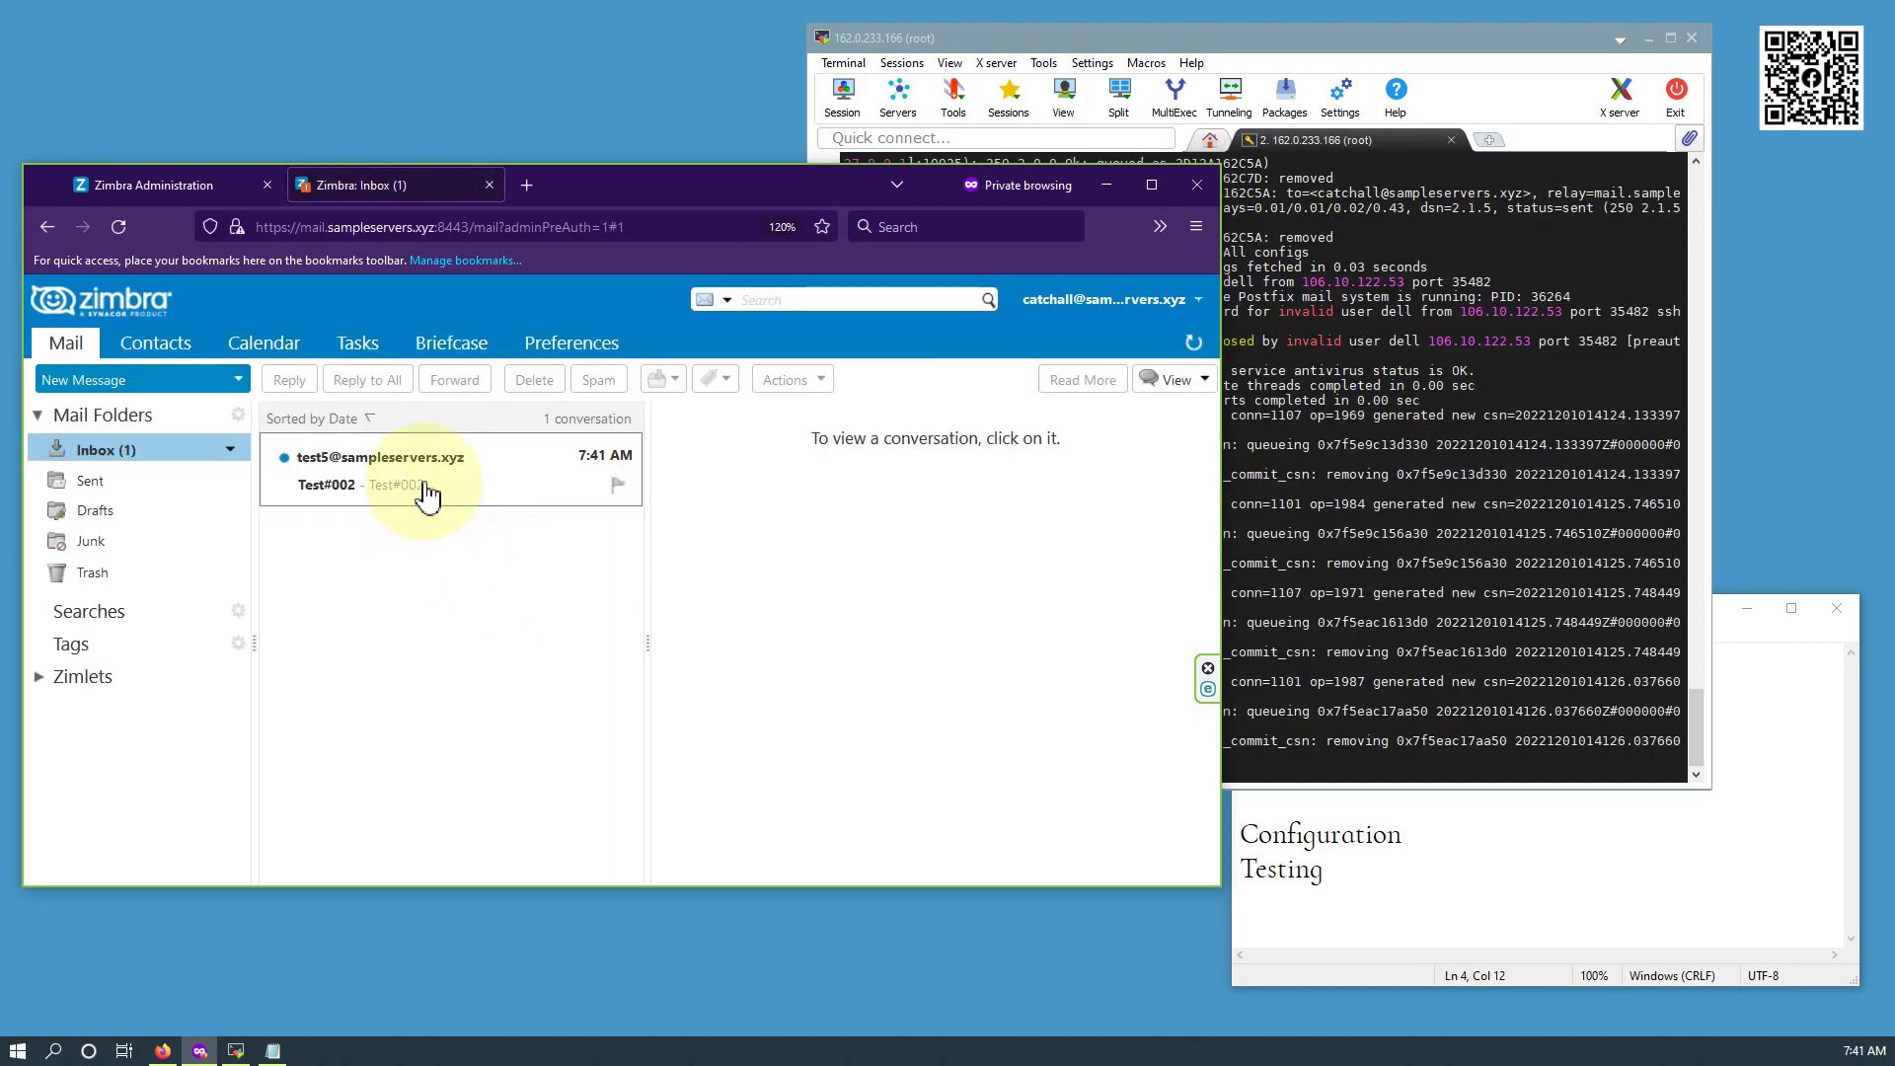
left_click(422, 482)
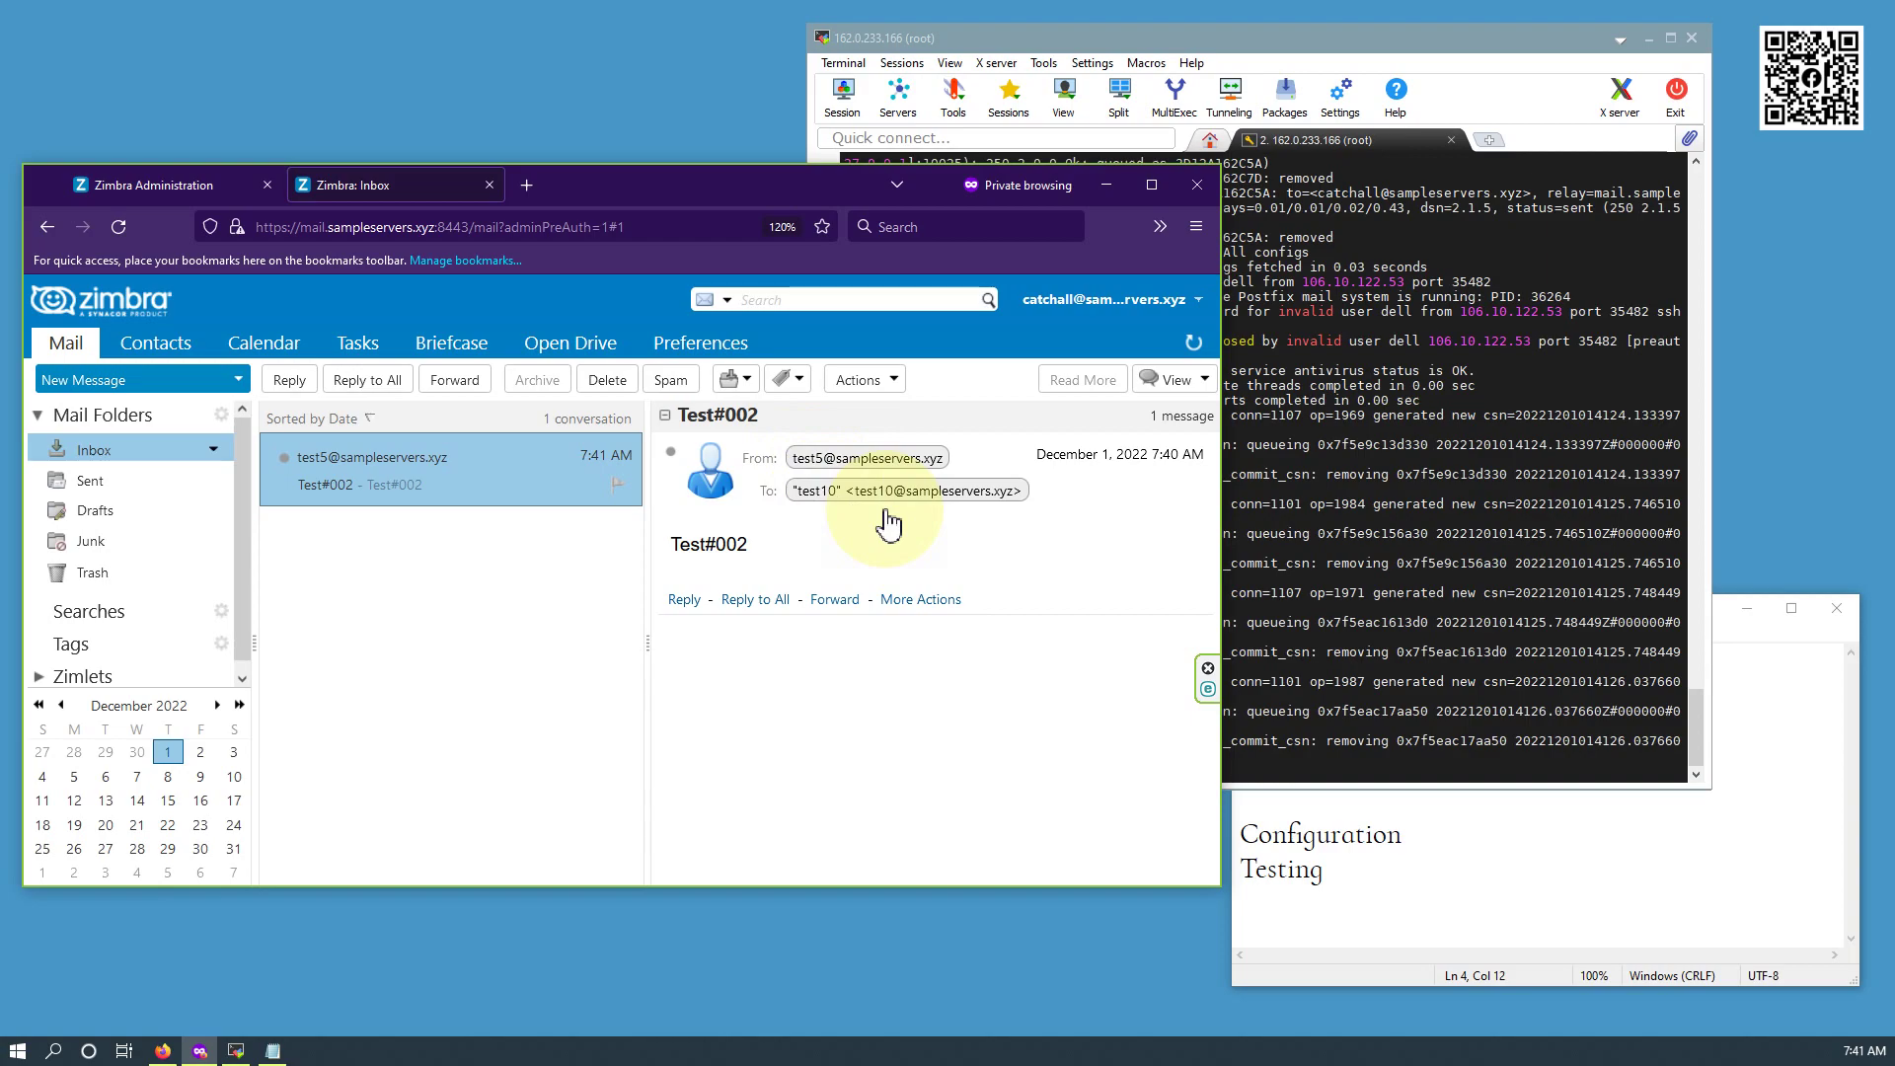
left_click(490, 184)
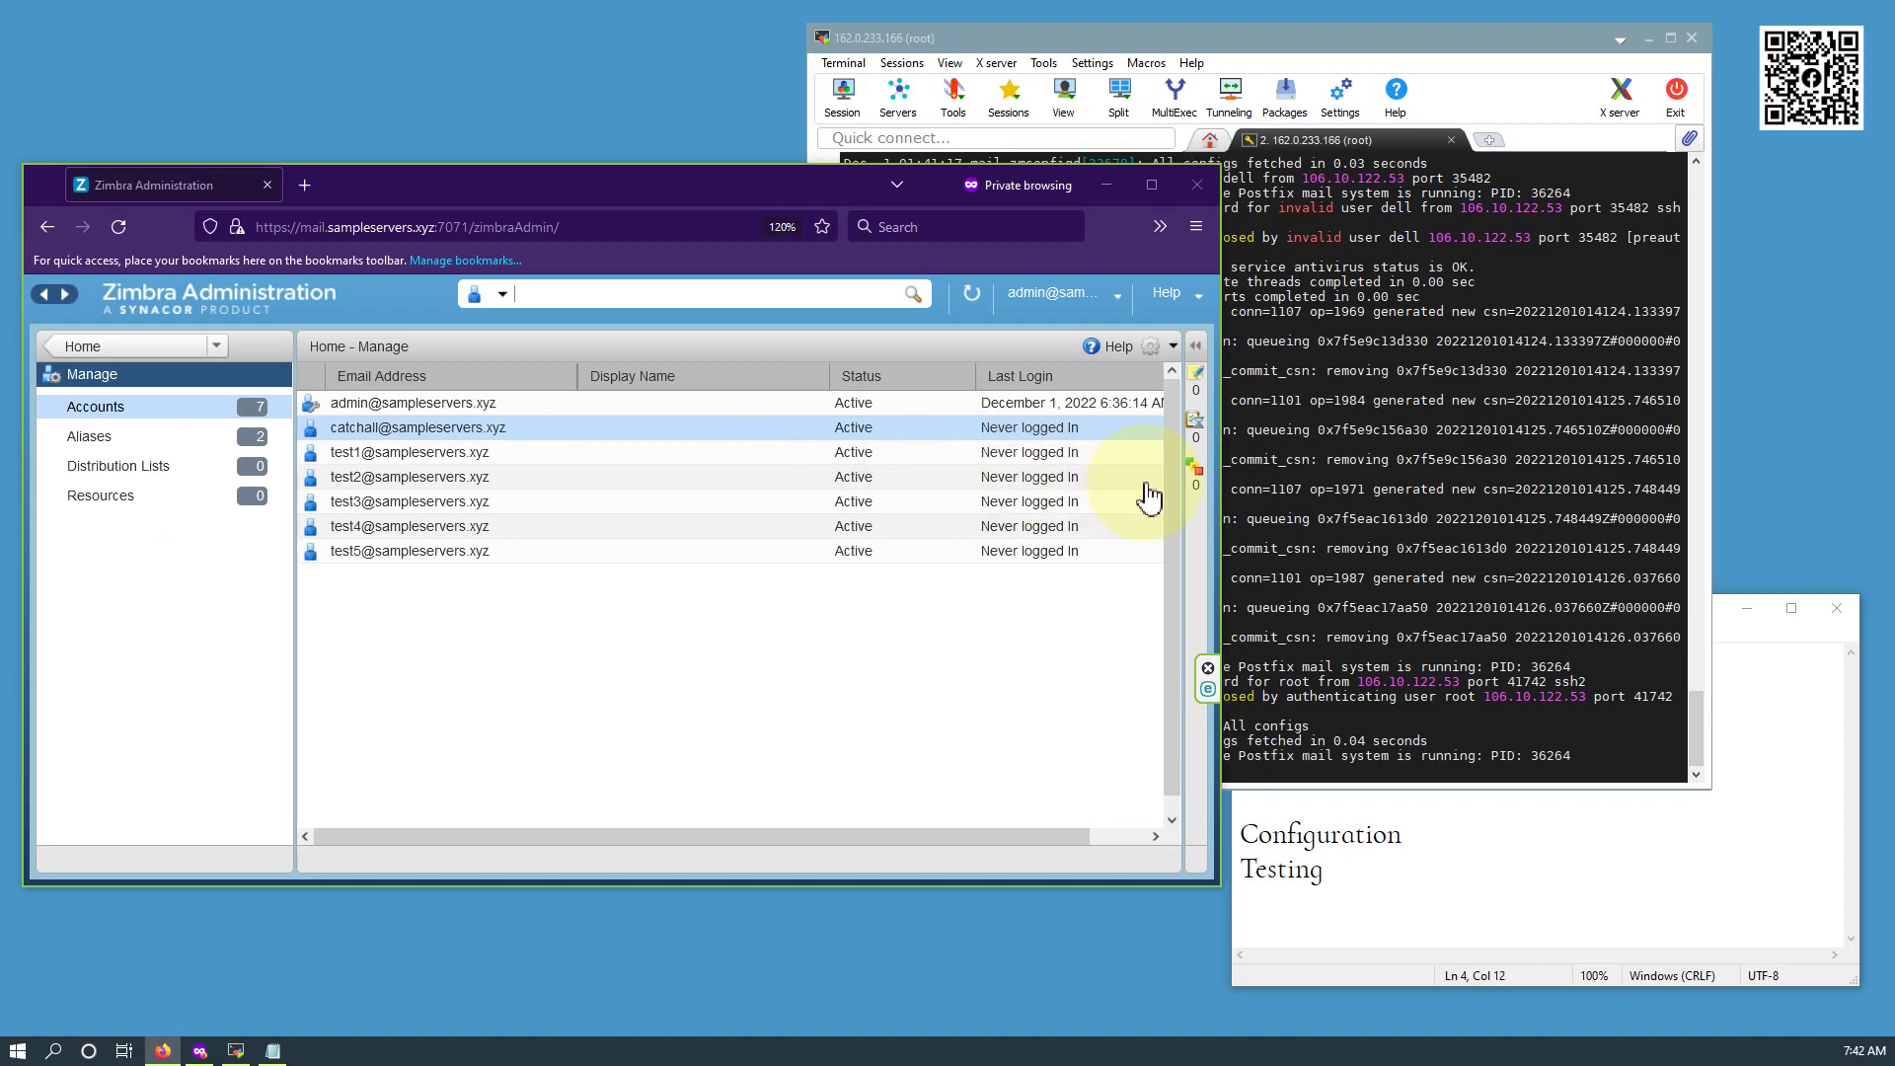
- Highlight the external Gmail sender and its catchall recipient in the terminal log
left_click(1349, 499)
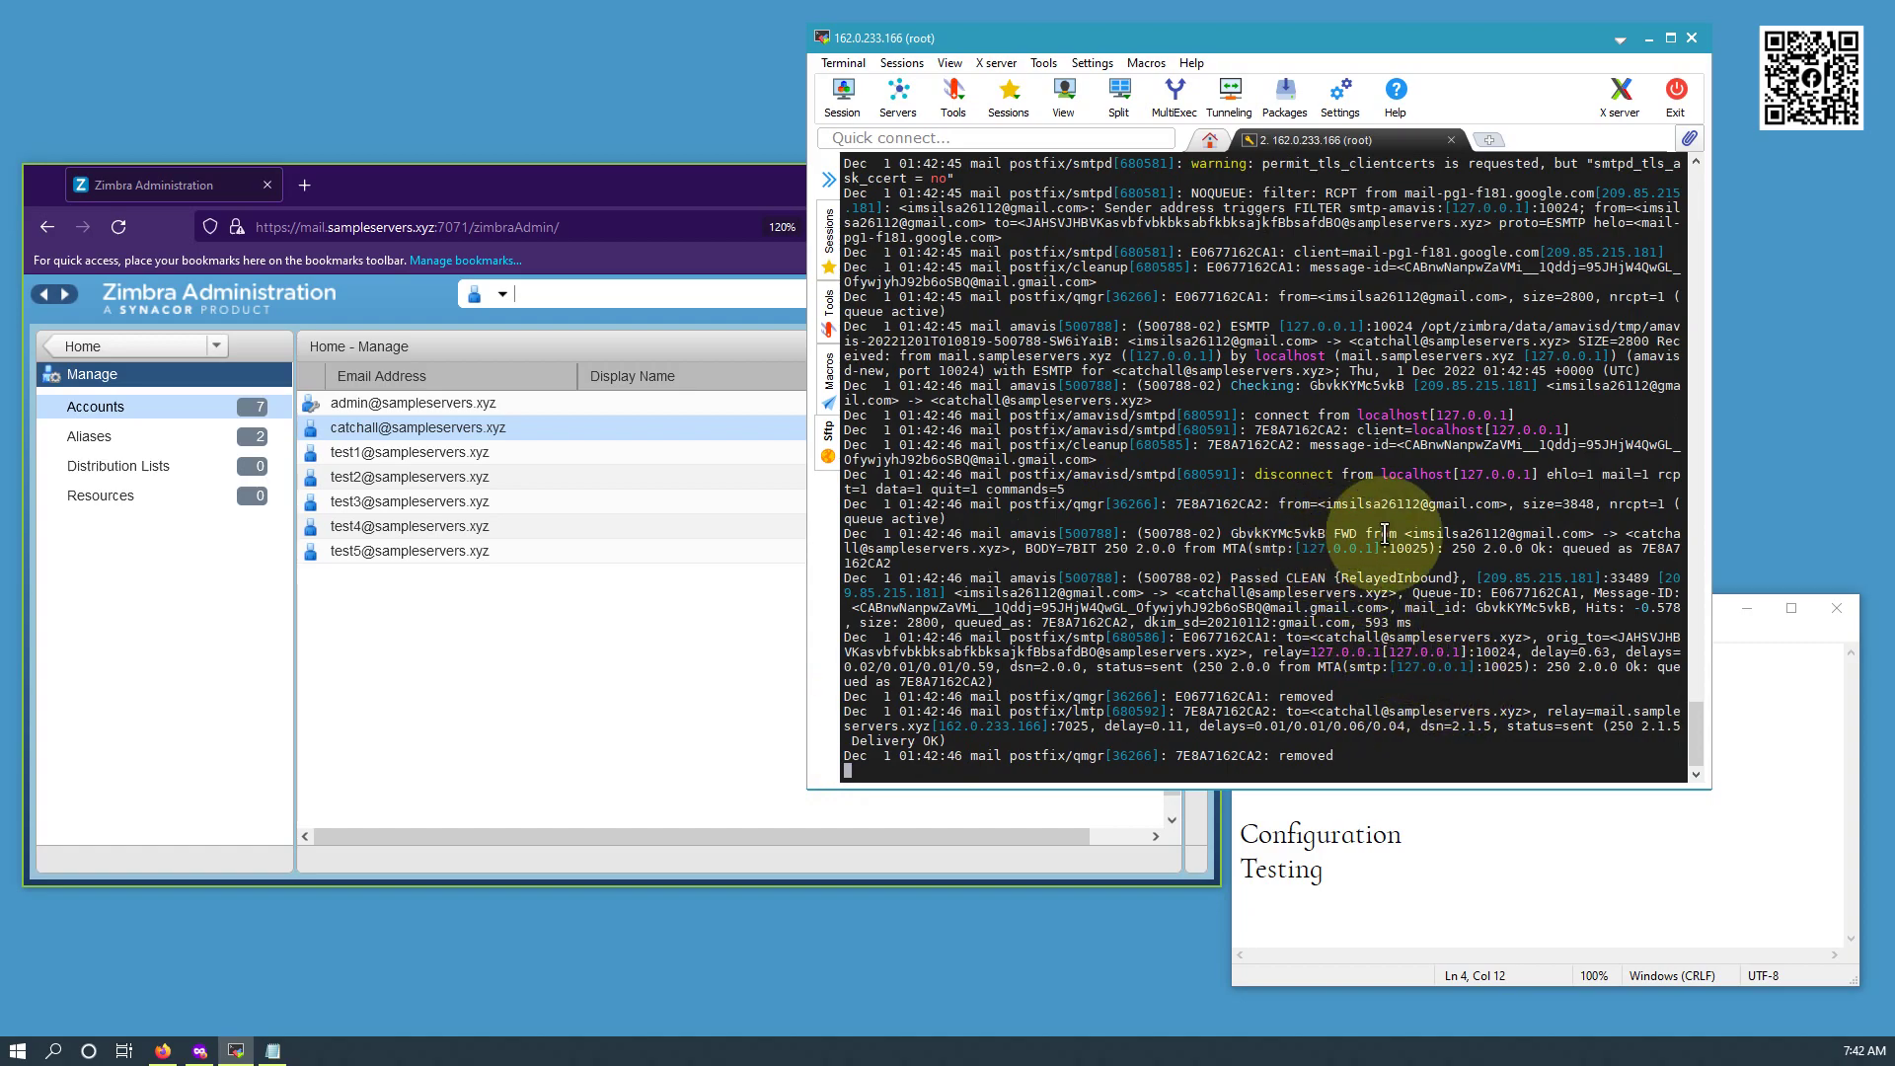
left_click_drag(1413, 534, 1579, 570)
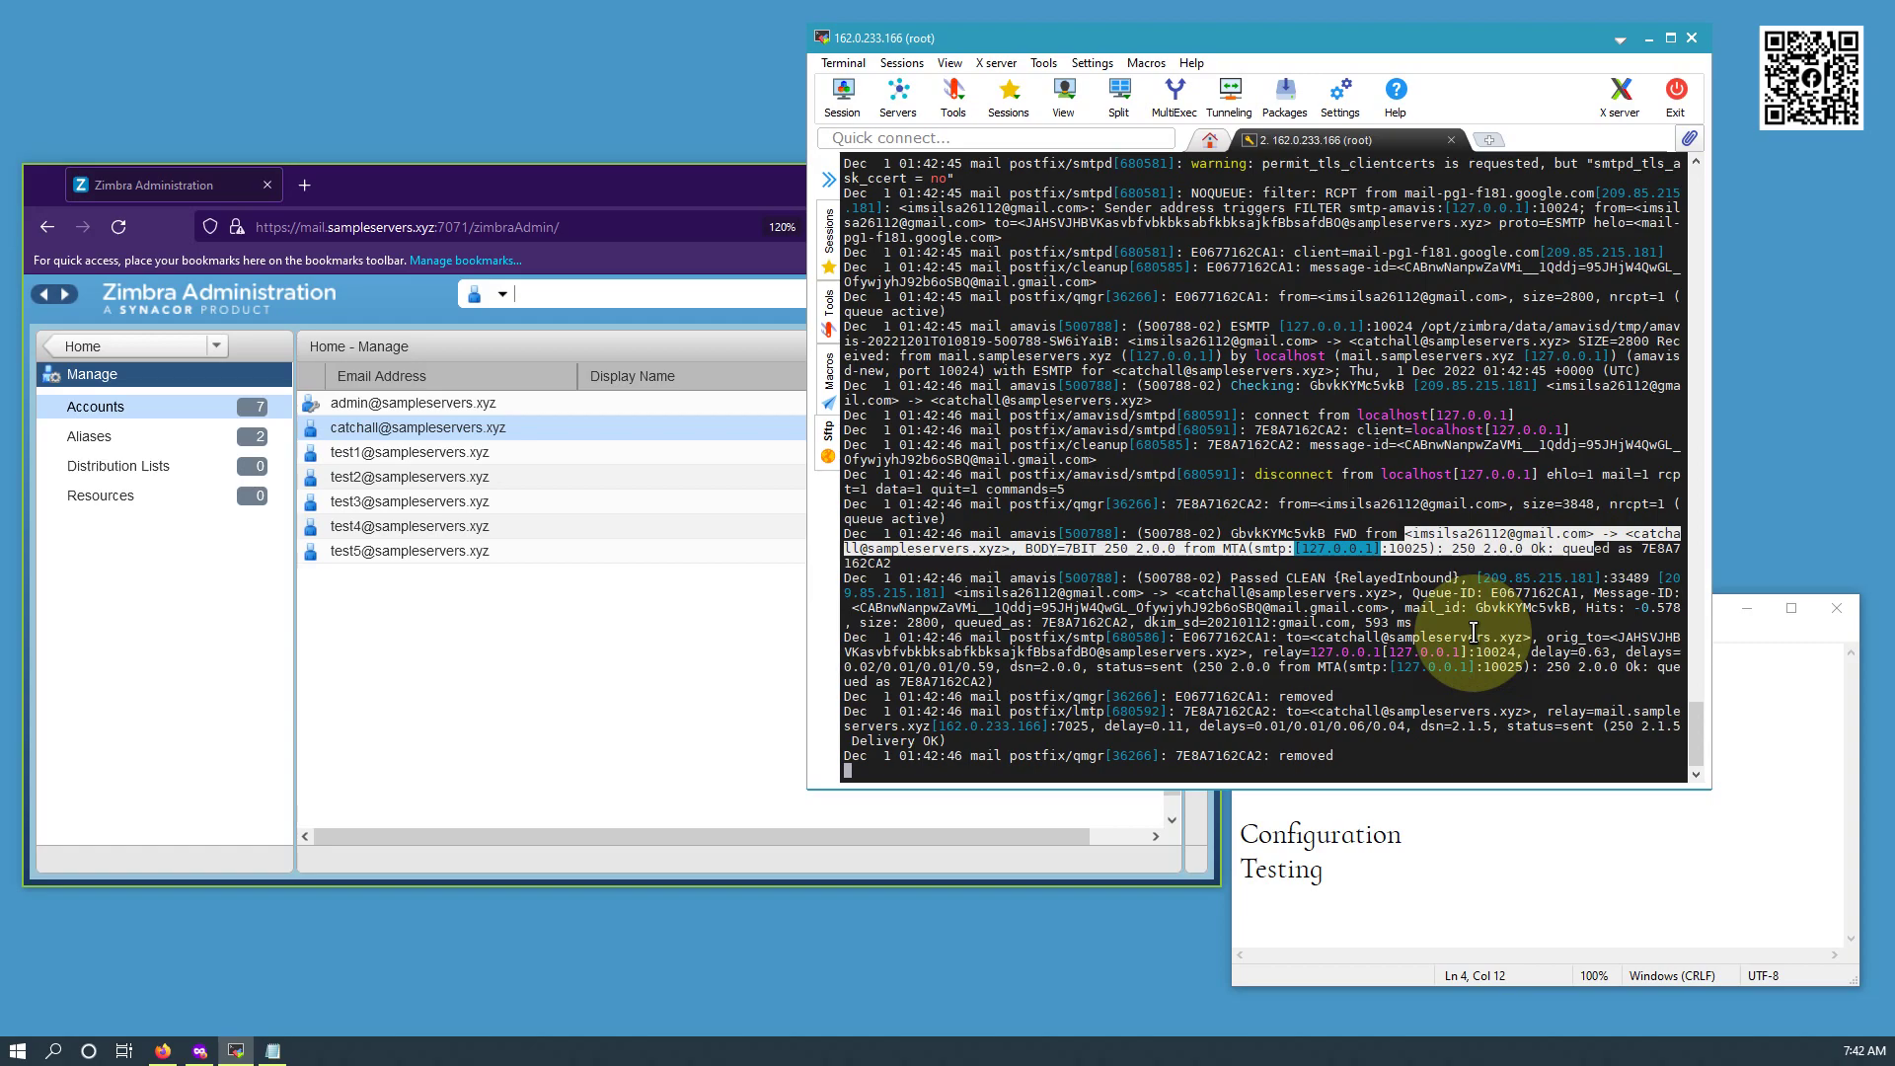
left_click_drag(1315, 710, 1515, 712)
- Open the catchall mailbox and read the external tEST message sent to a random address
left_click(684, 701)
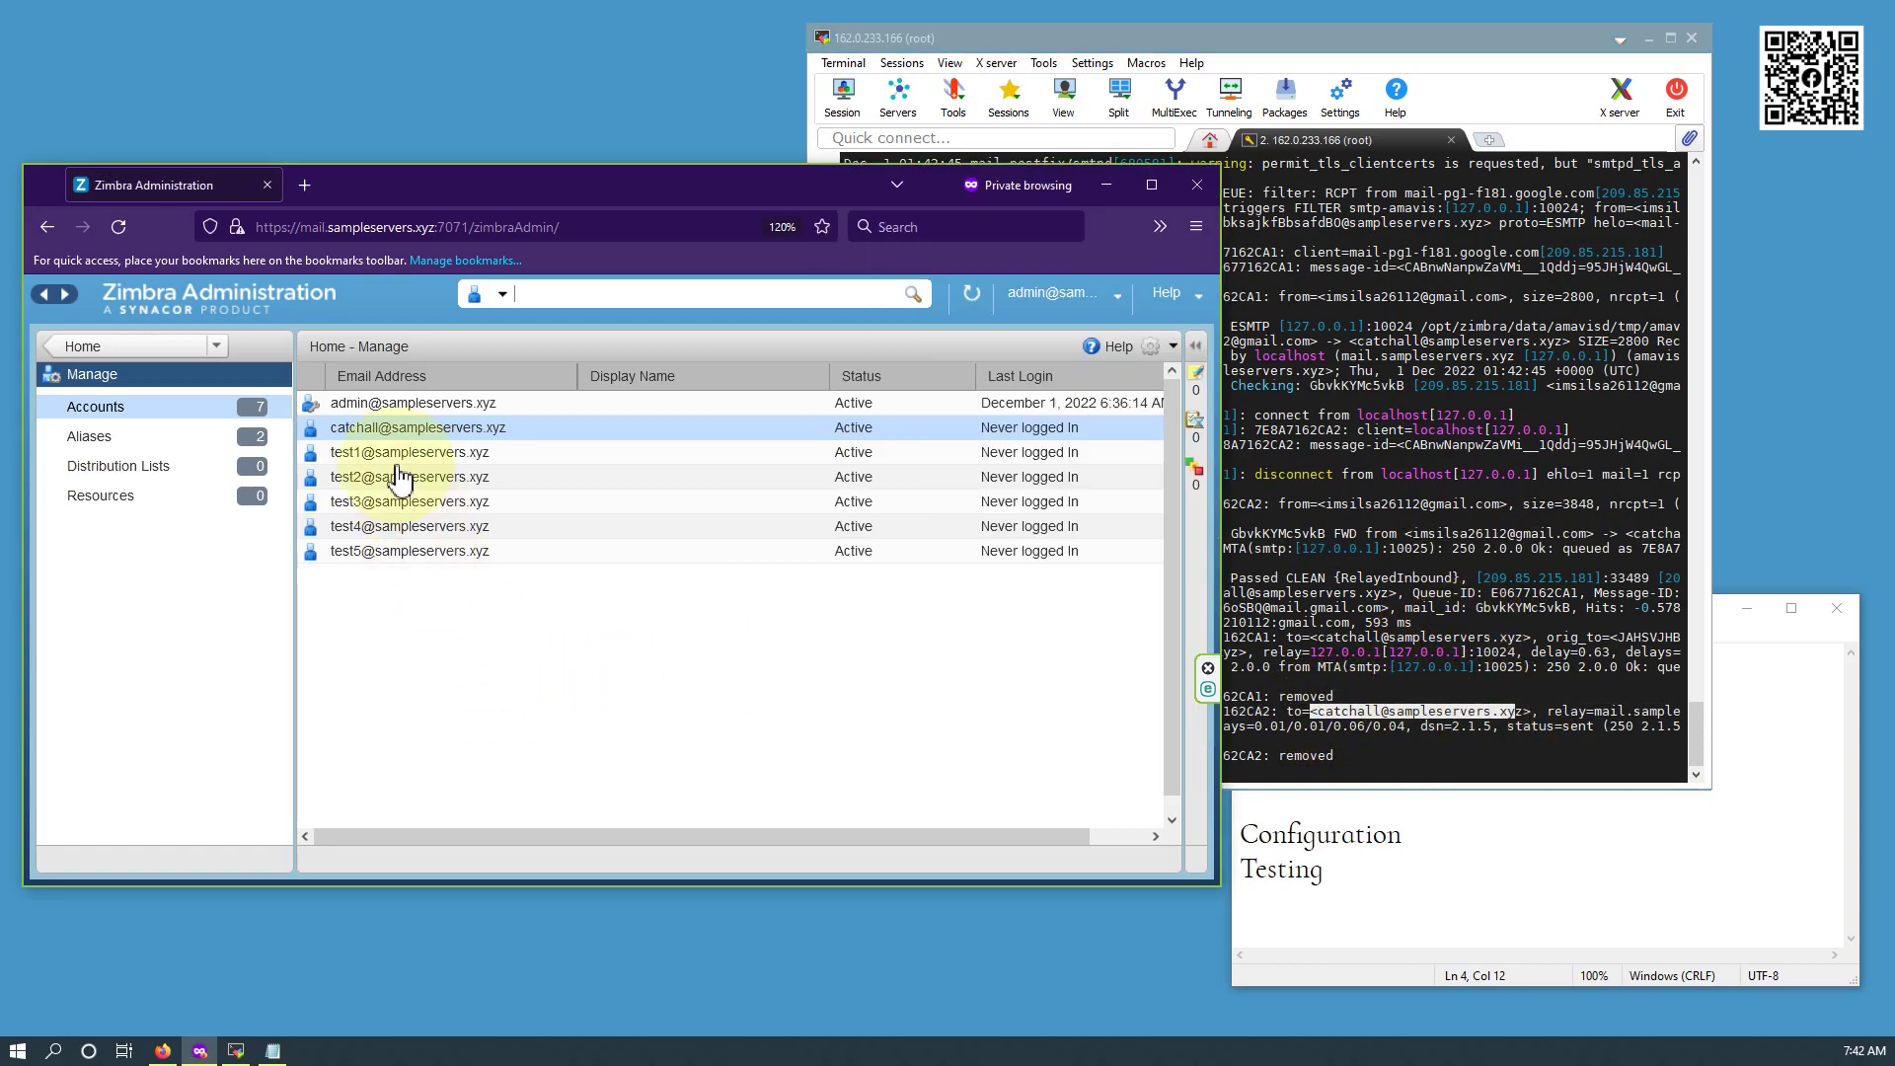
right_click(395, 428)
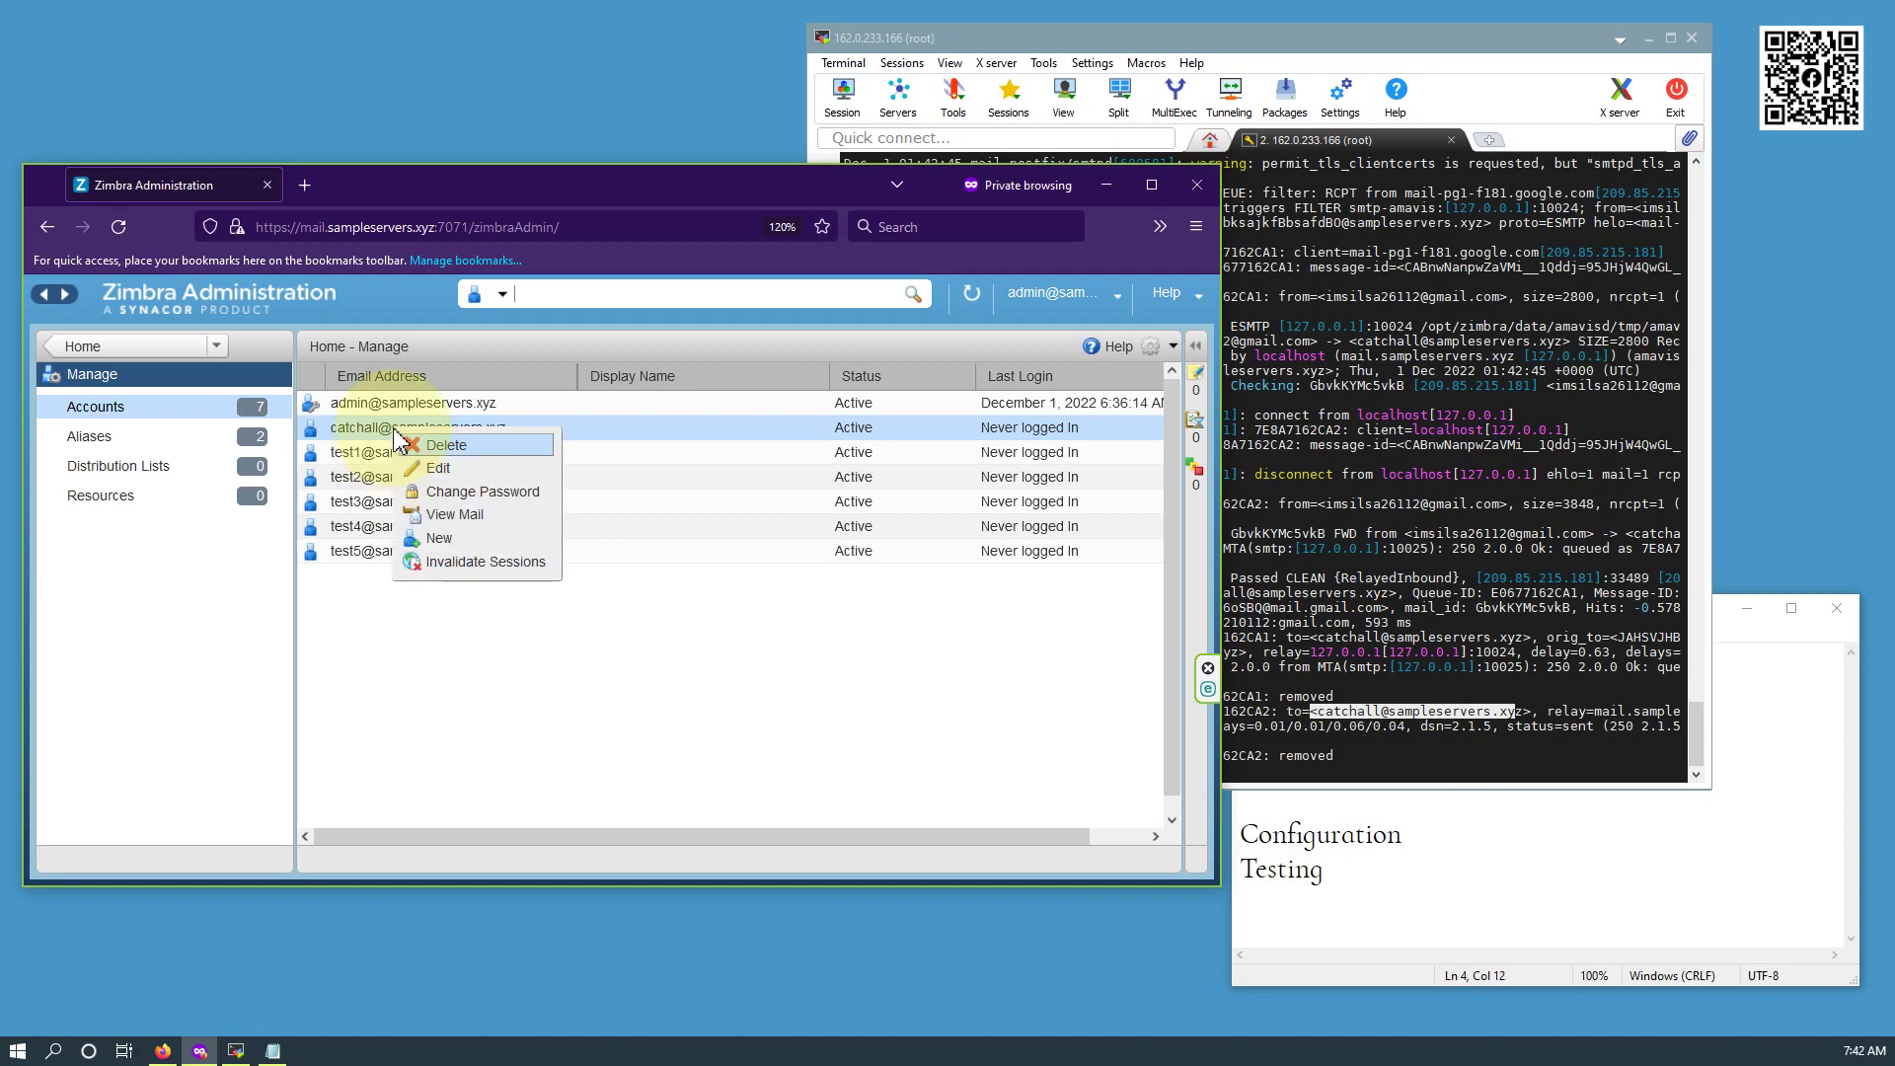
left_click(457, 520)
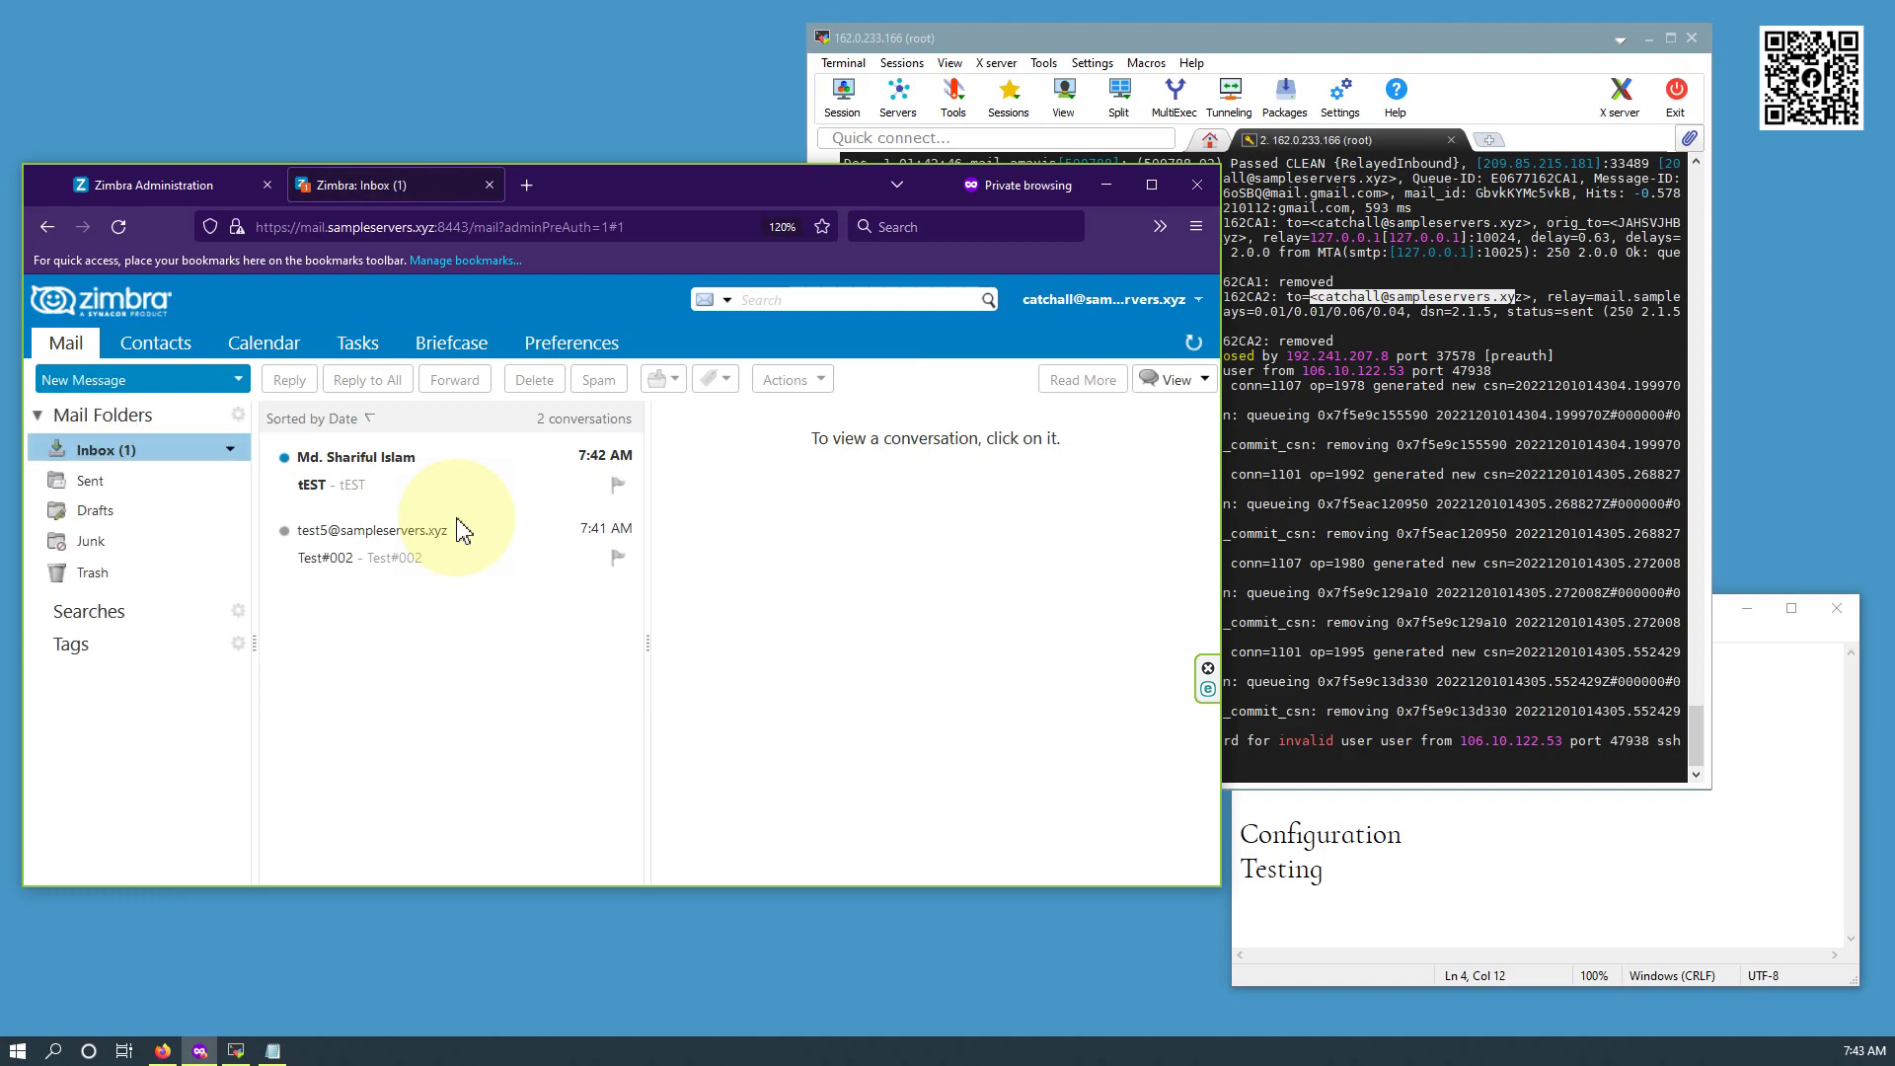
left_click(427, 468)
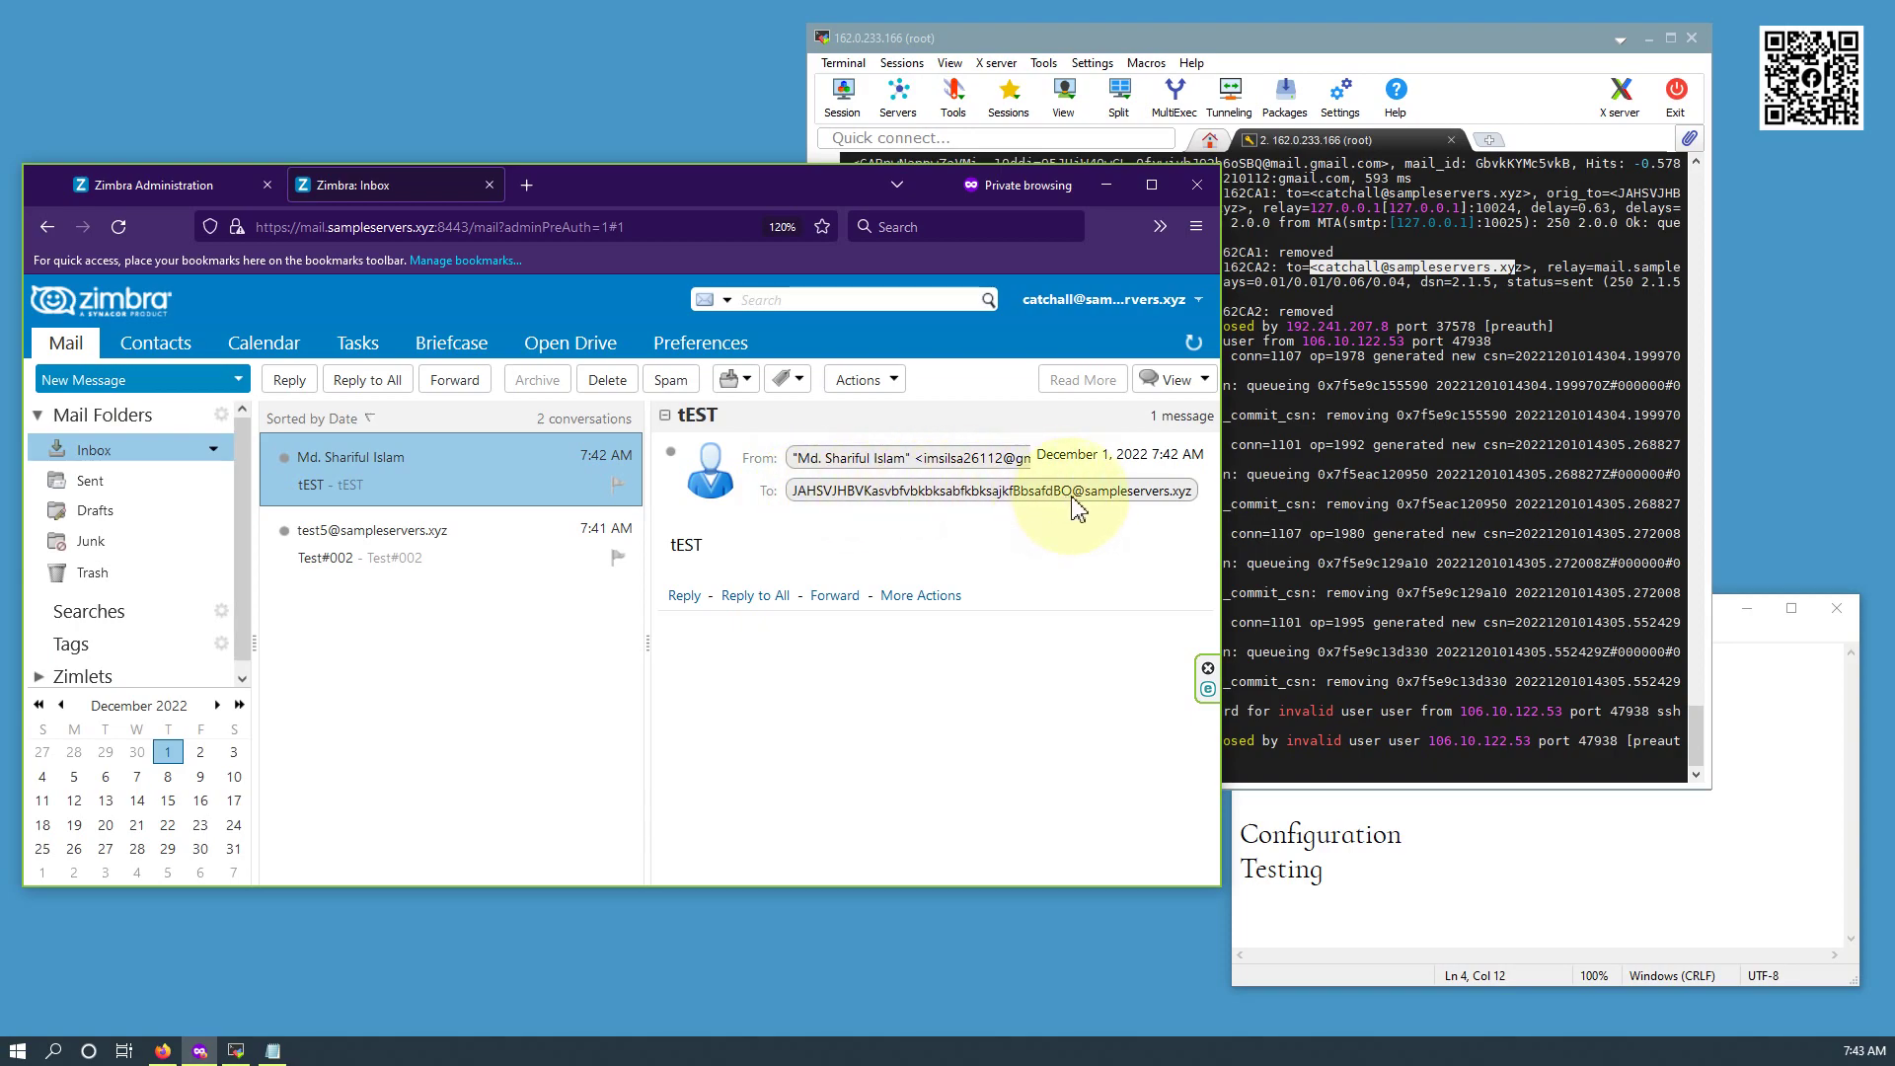
mouse_move(1078, 508)
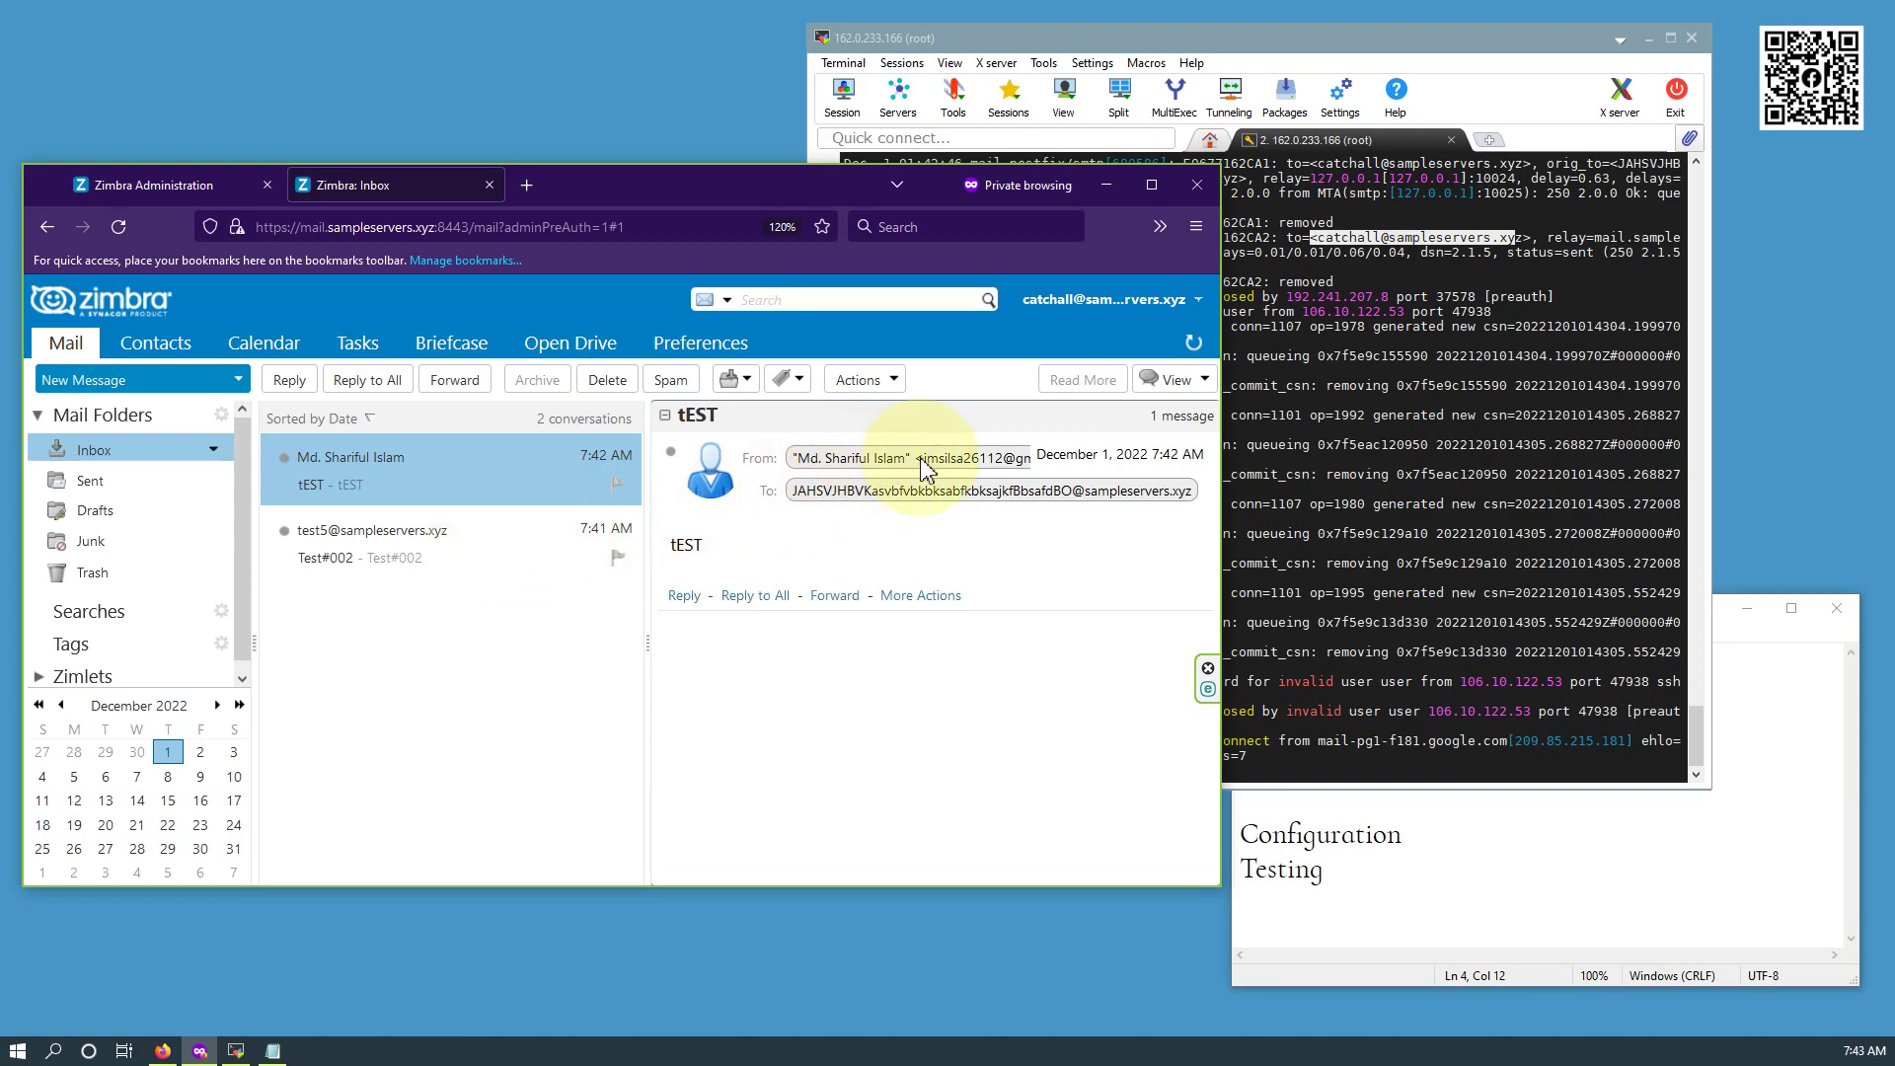
mouse_move(923, 468)
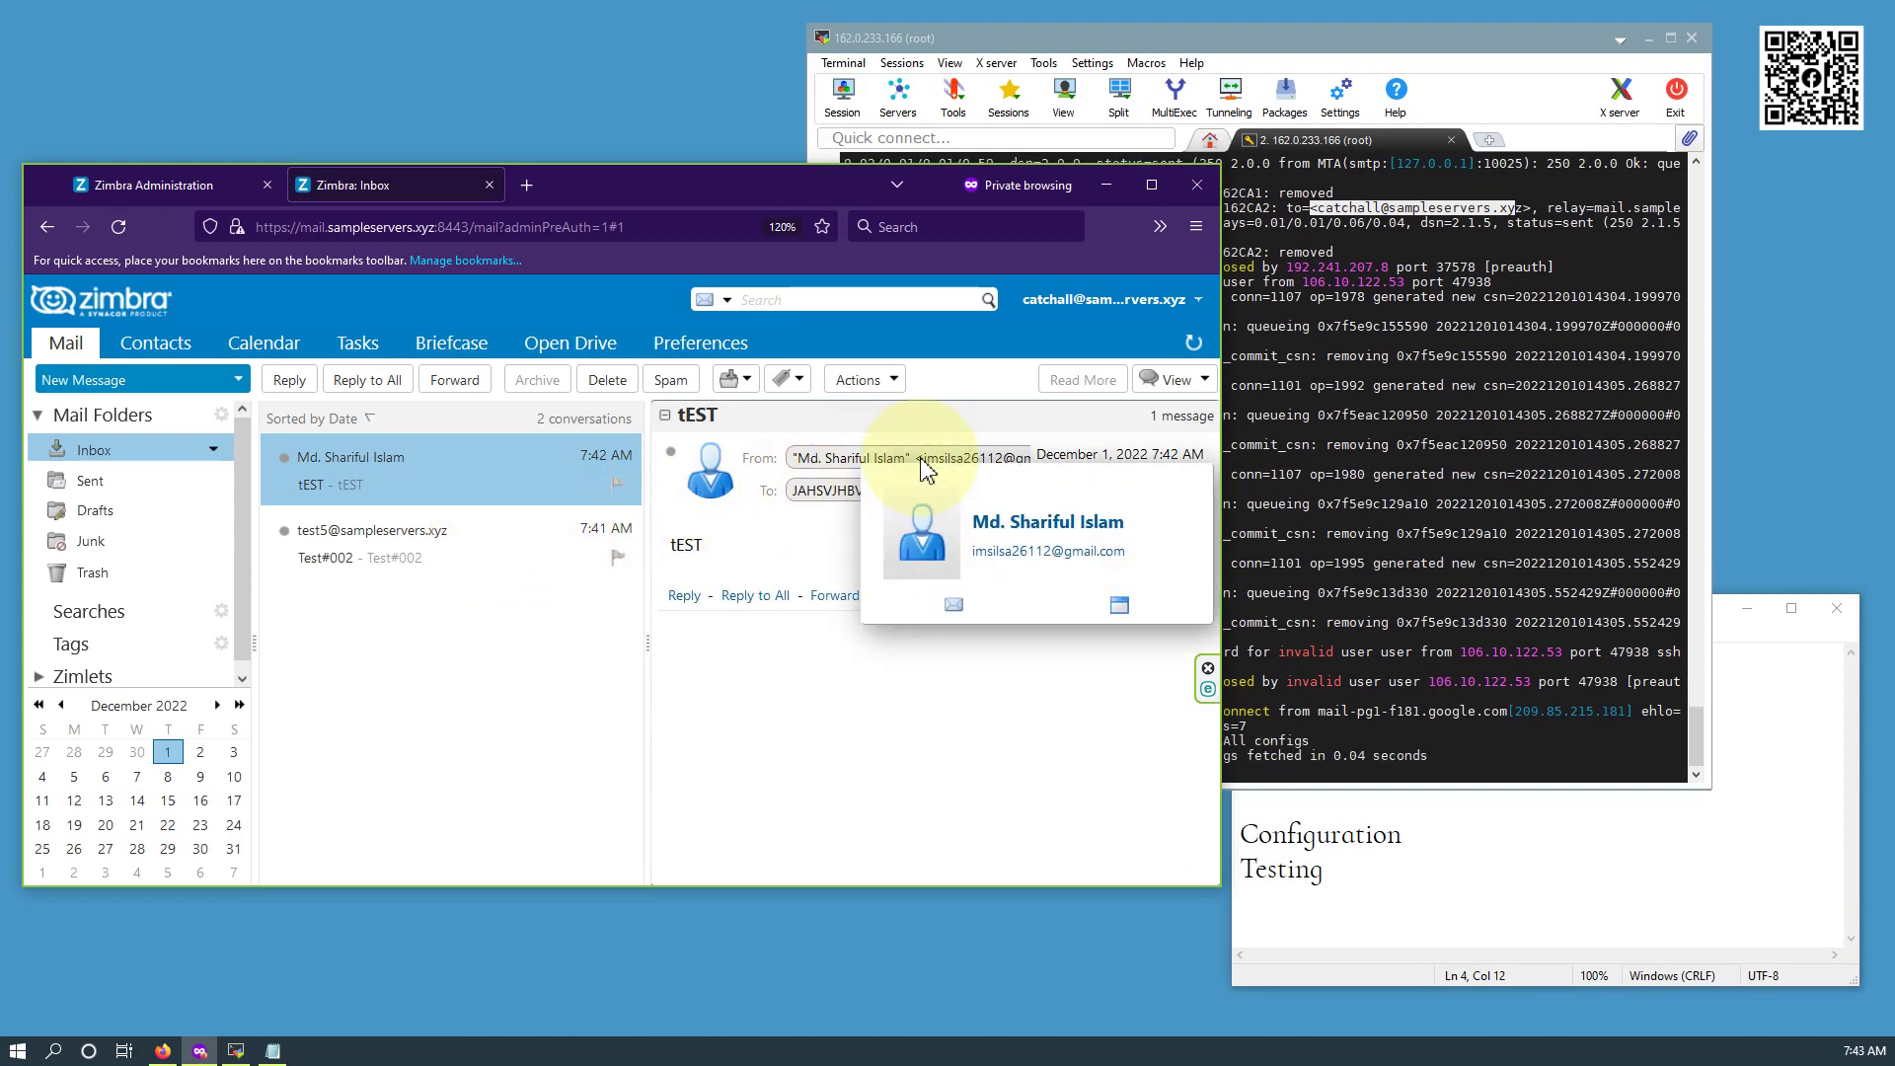
left_click(1471, 629)
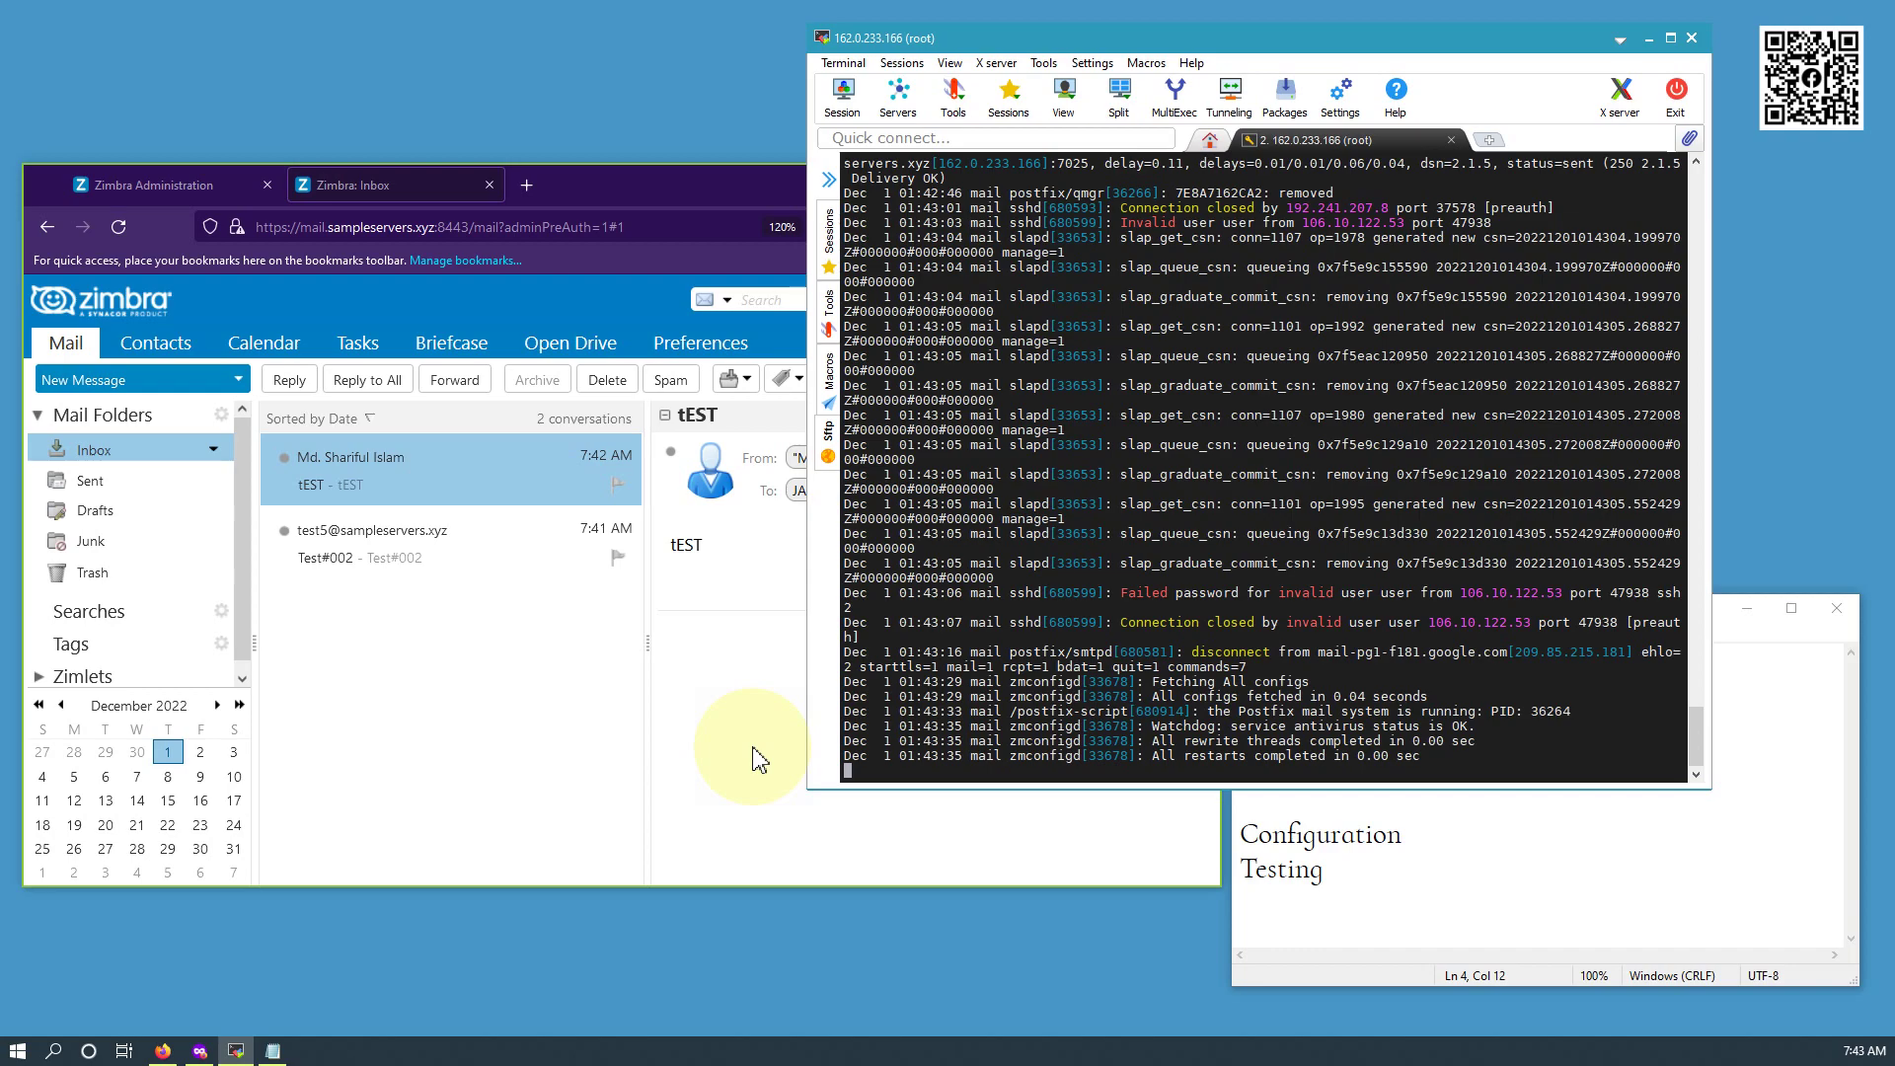
- Stop following the mail log in the terminal with Ctrl+C
left_click(1432, 858)
left_click(1155, 684)
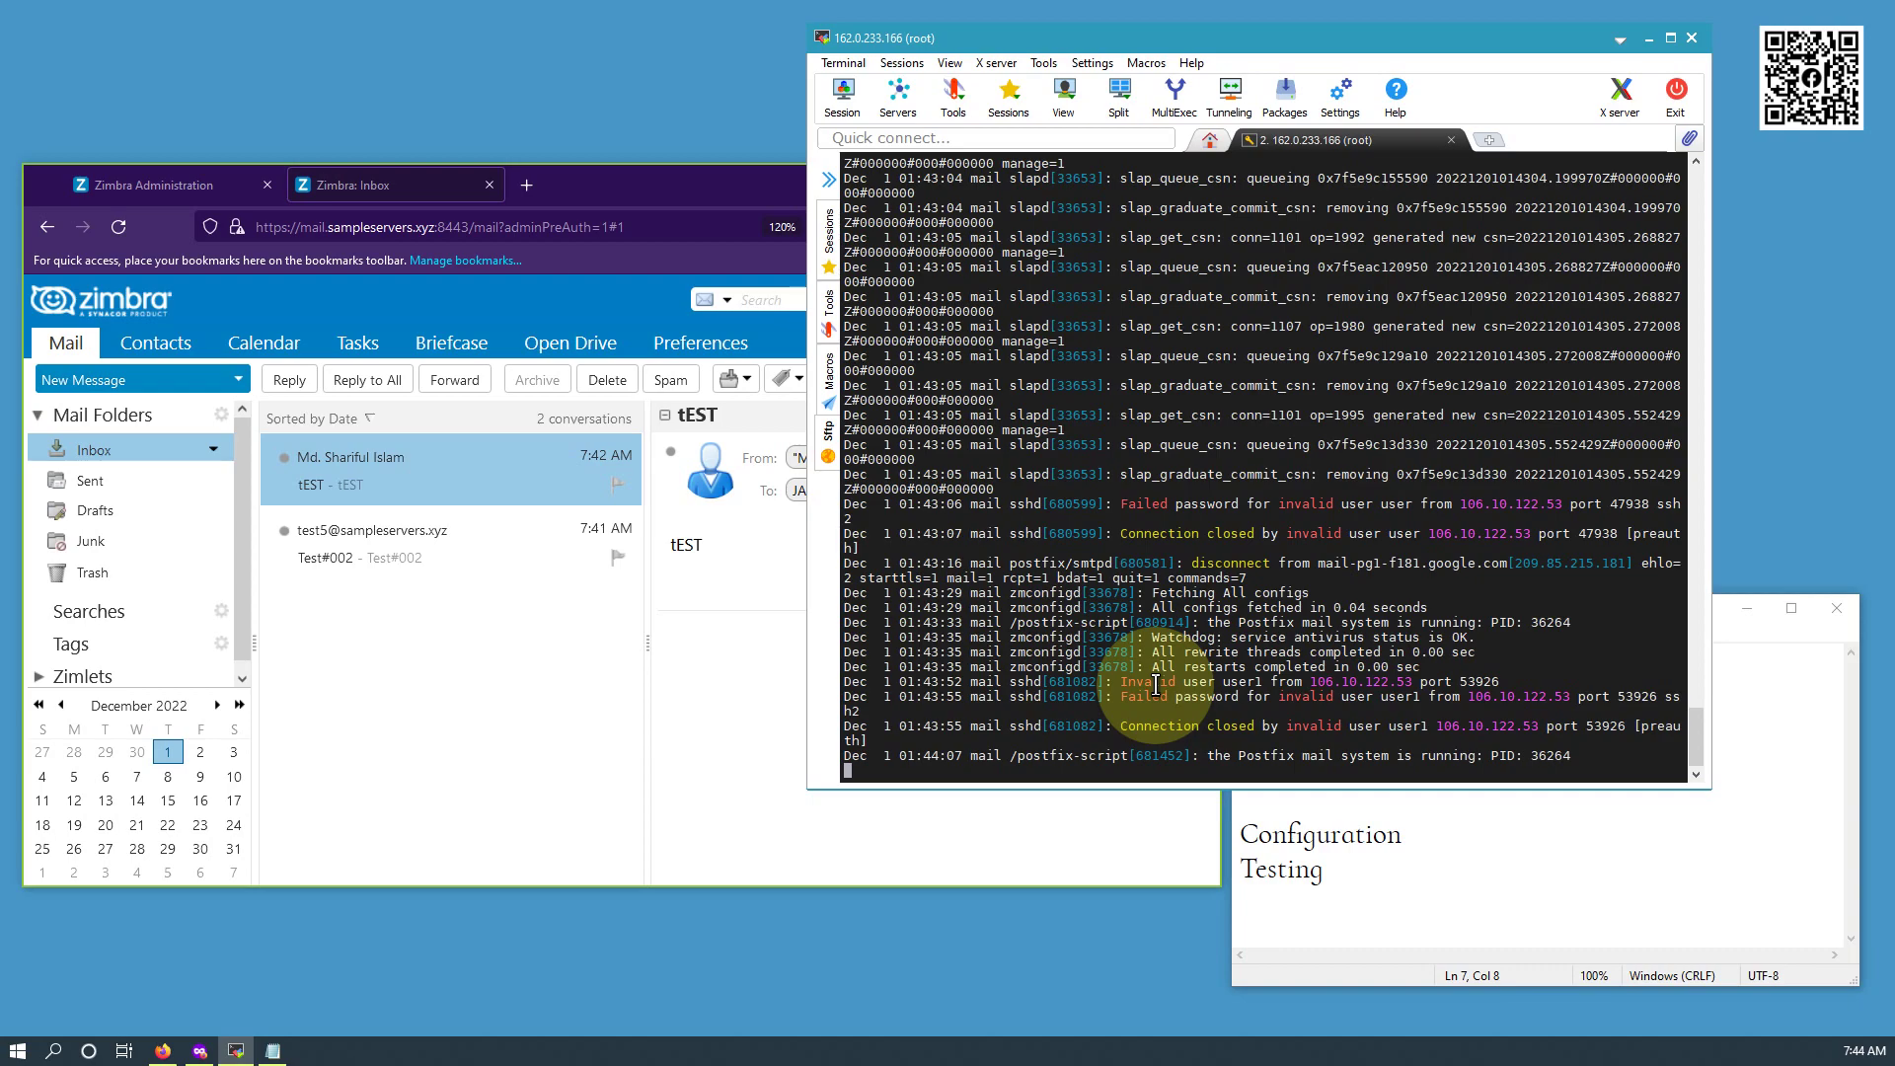
key("ctrl+c")
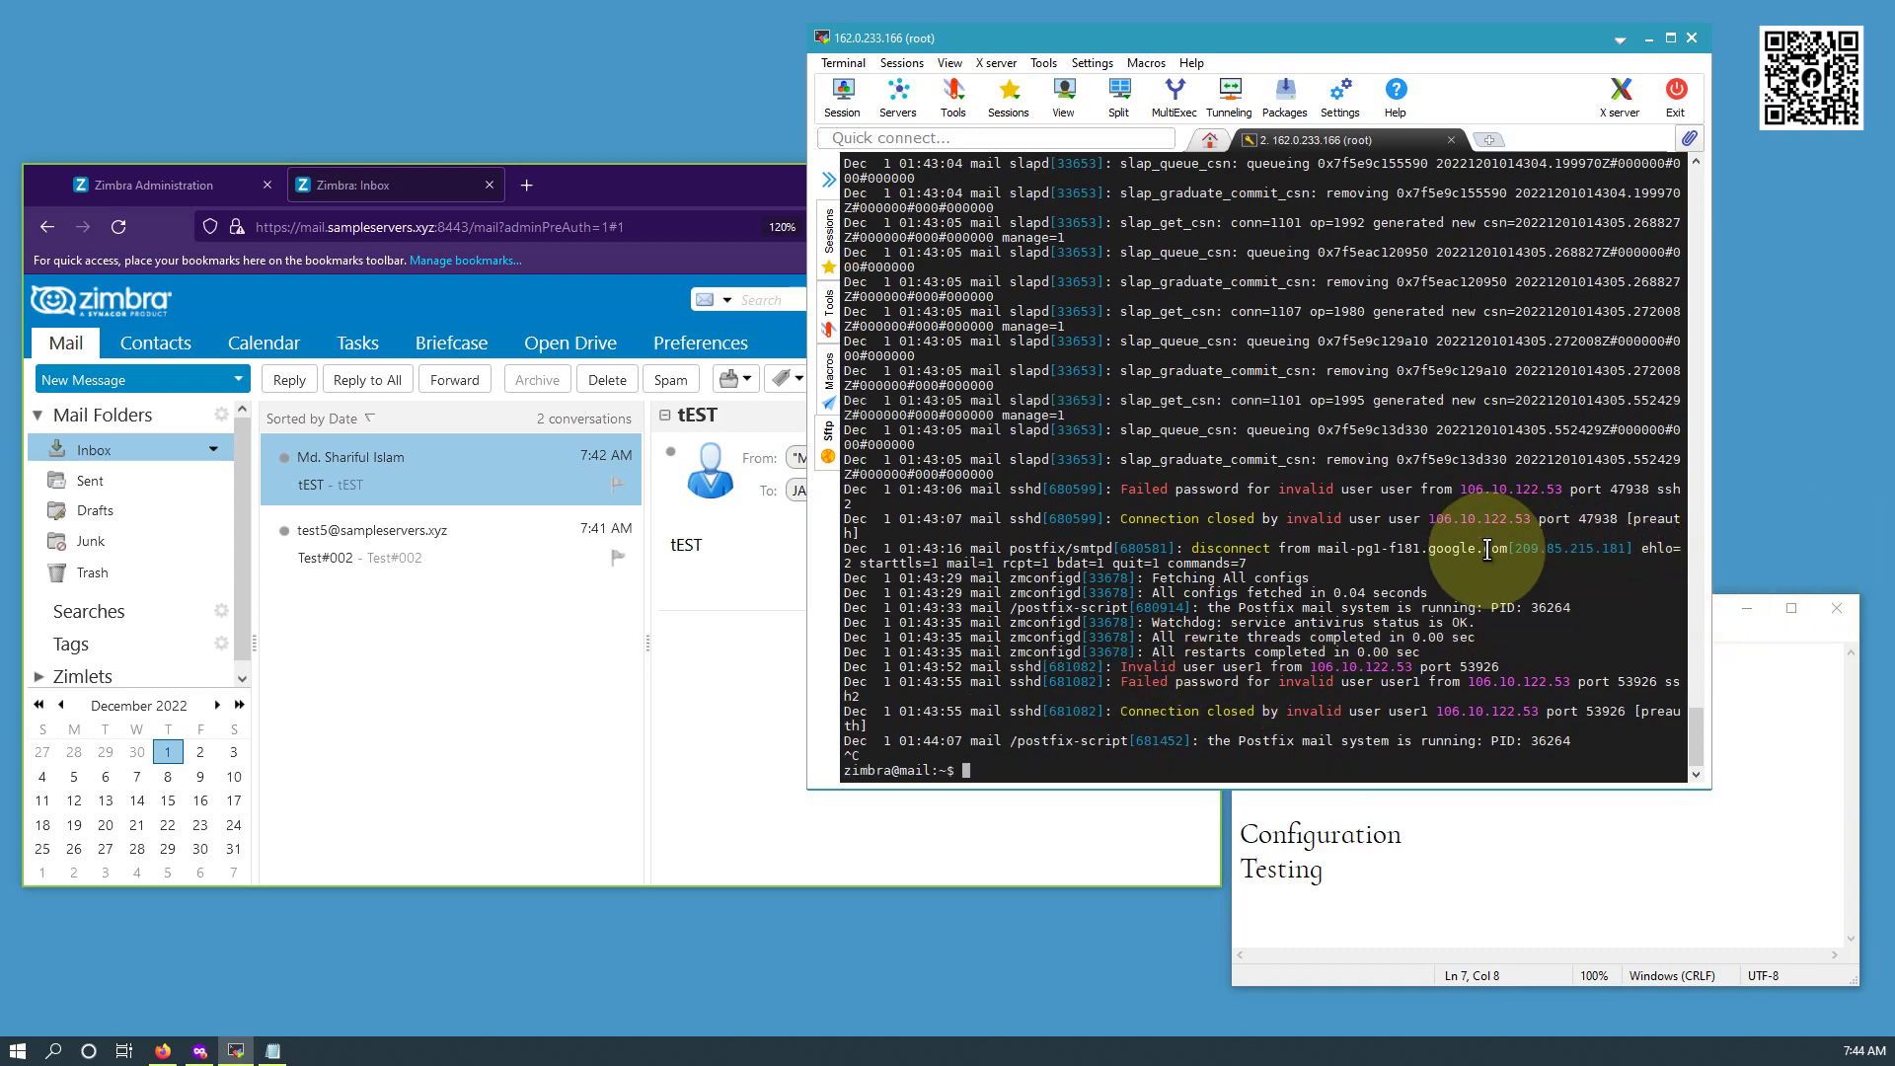
key("Return")
key("Return")
key("Return")
key("Return")
key("Return")
key("Return")
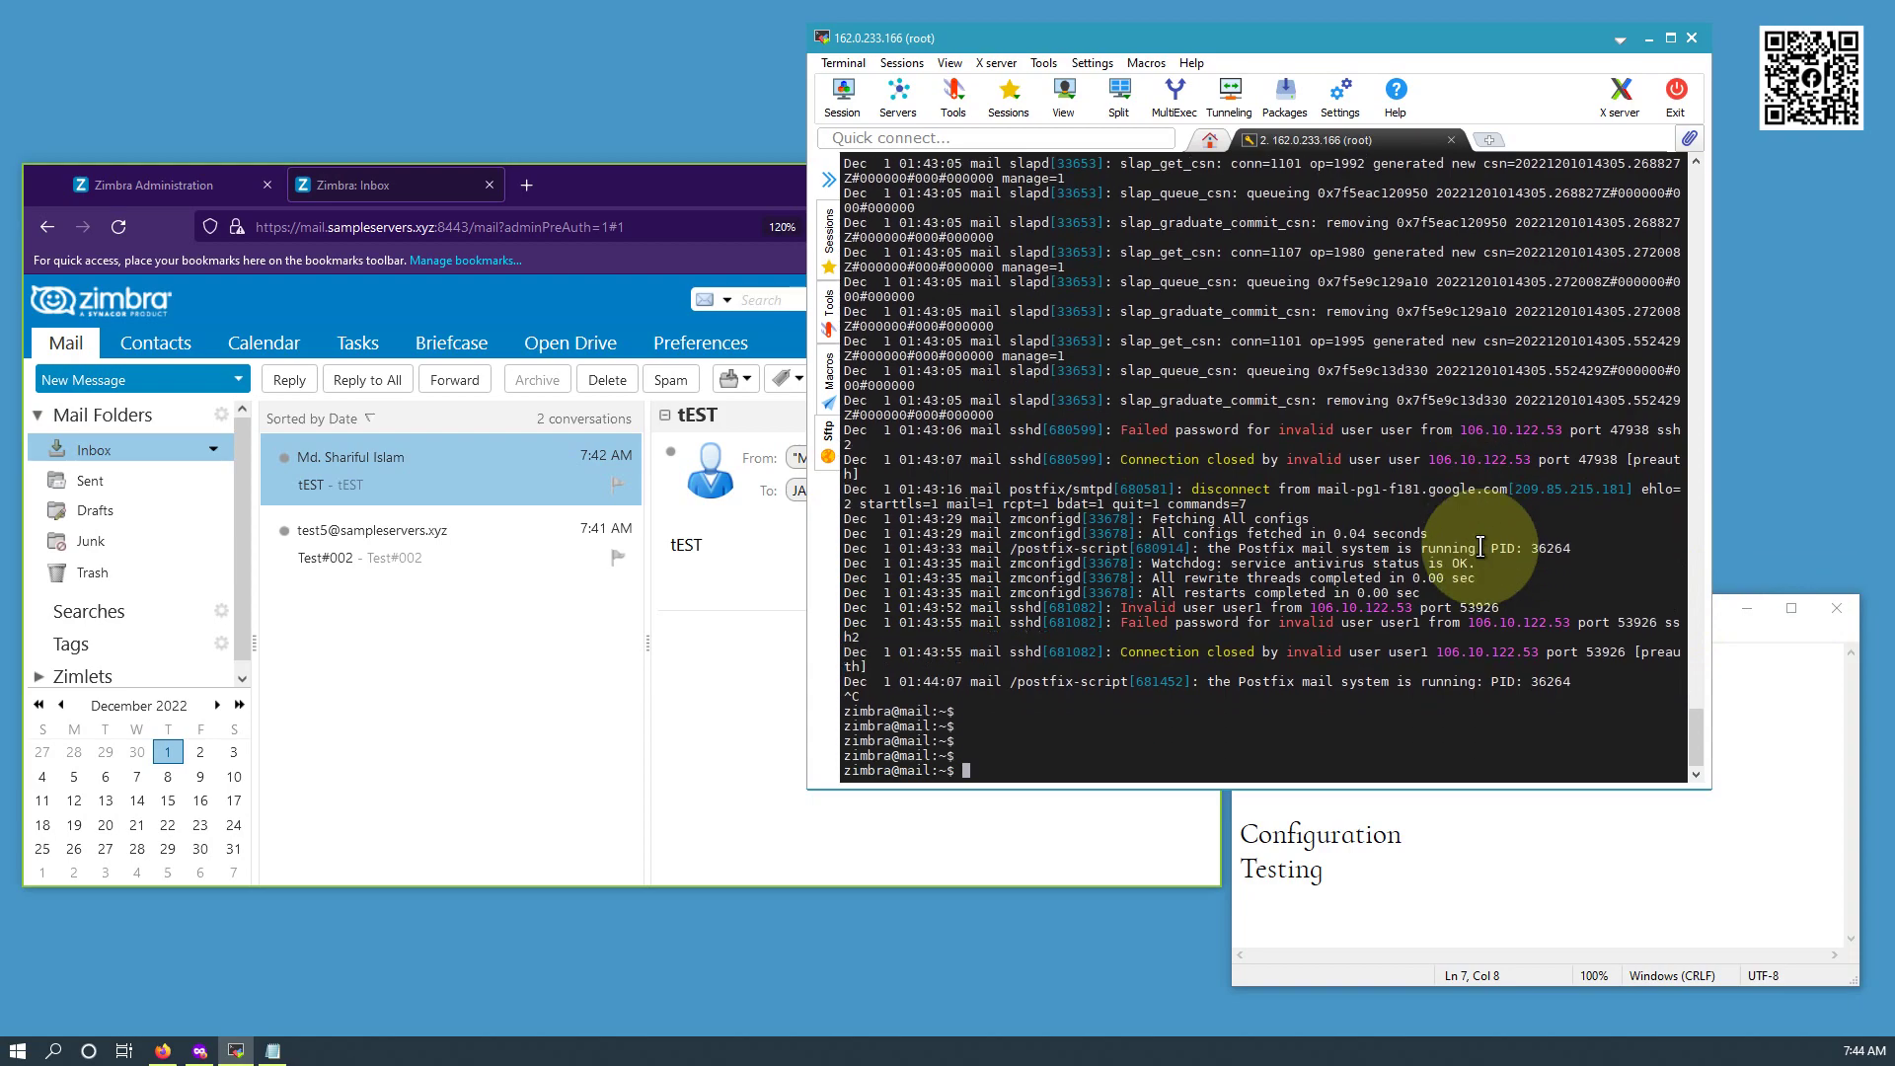
- Rerun the zmprov ma command with zimbraMailCatchAllAddress set to "" to clear it
key("Up")
key("Up")
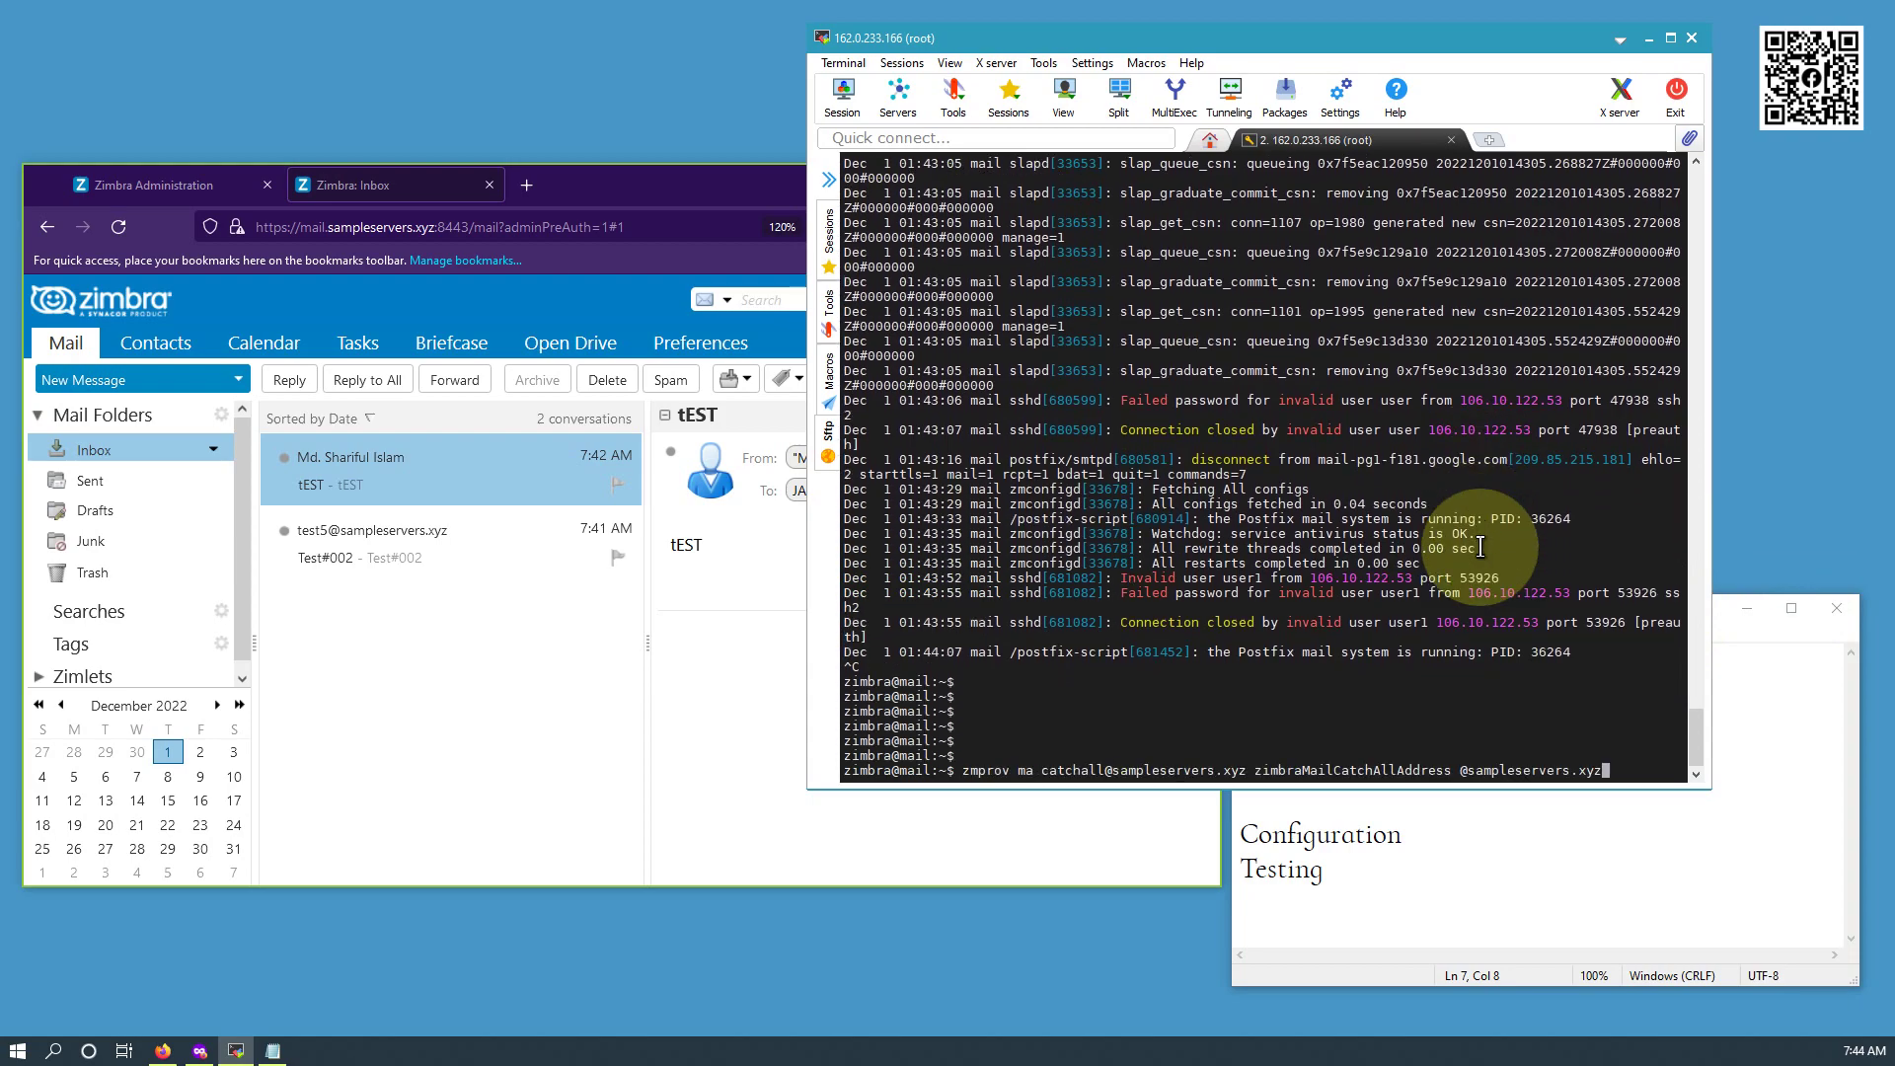
key("BackSpace")
key("BackSpace")
key("BackSpace")
key("BackSpace")
key("BackSpace")
key("BackSpace")
key("BackSpace")
key("BackSpace")
key("BackSpace")
key("BackSpace")
key("BackSpace")
key("BackSpace")
key("BackSpace")
key("BackSpace")
key("BackSpace")
key("BackSpace")
key("BackSpace")
key("BackSpace")
type("\"\"")
key("Return")
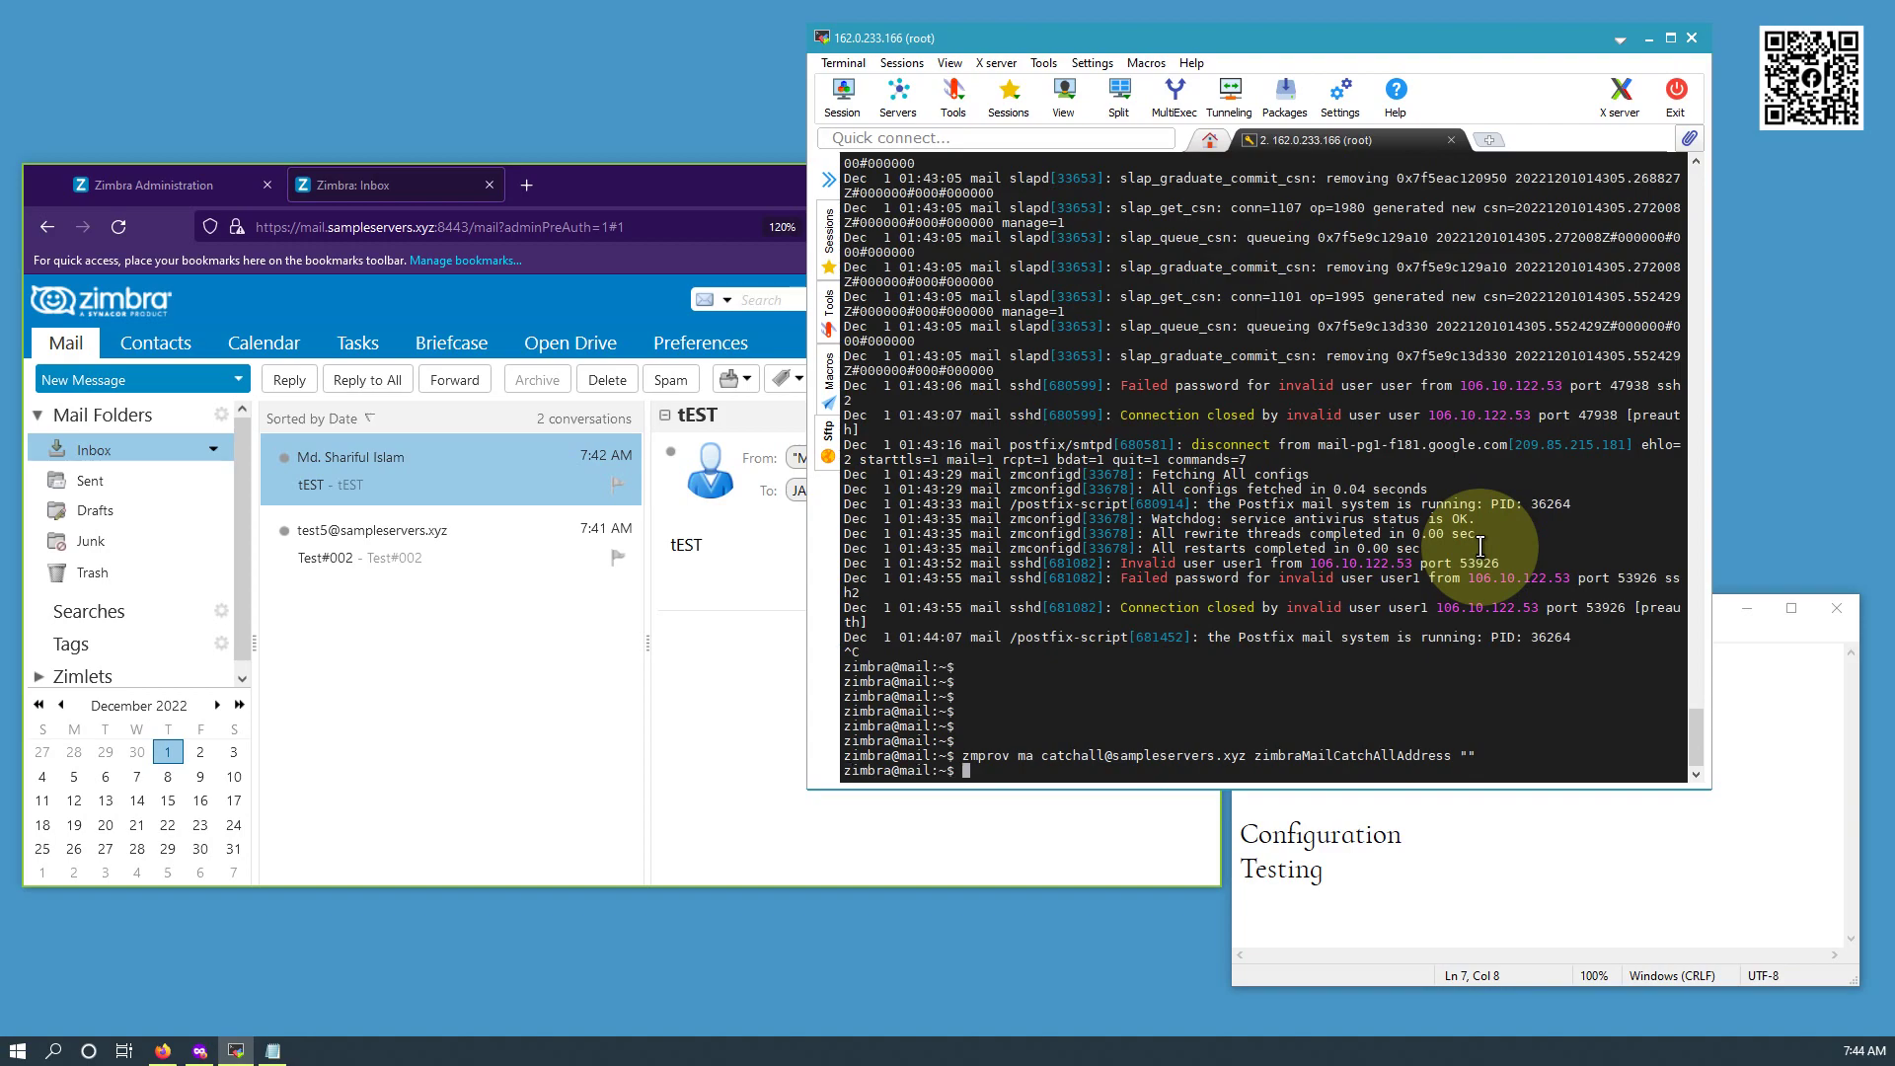
- Close the catchall inbox tab and open the last test account's mailbox via View Mail
left_click(489, 185)
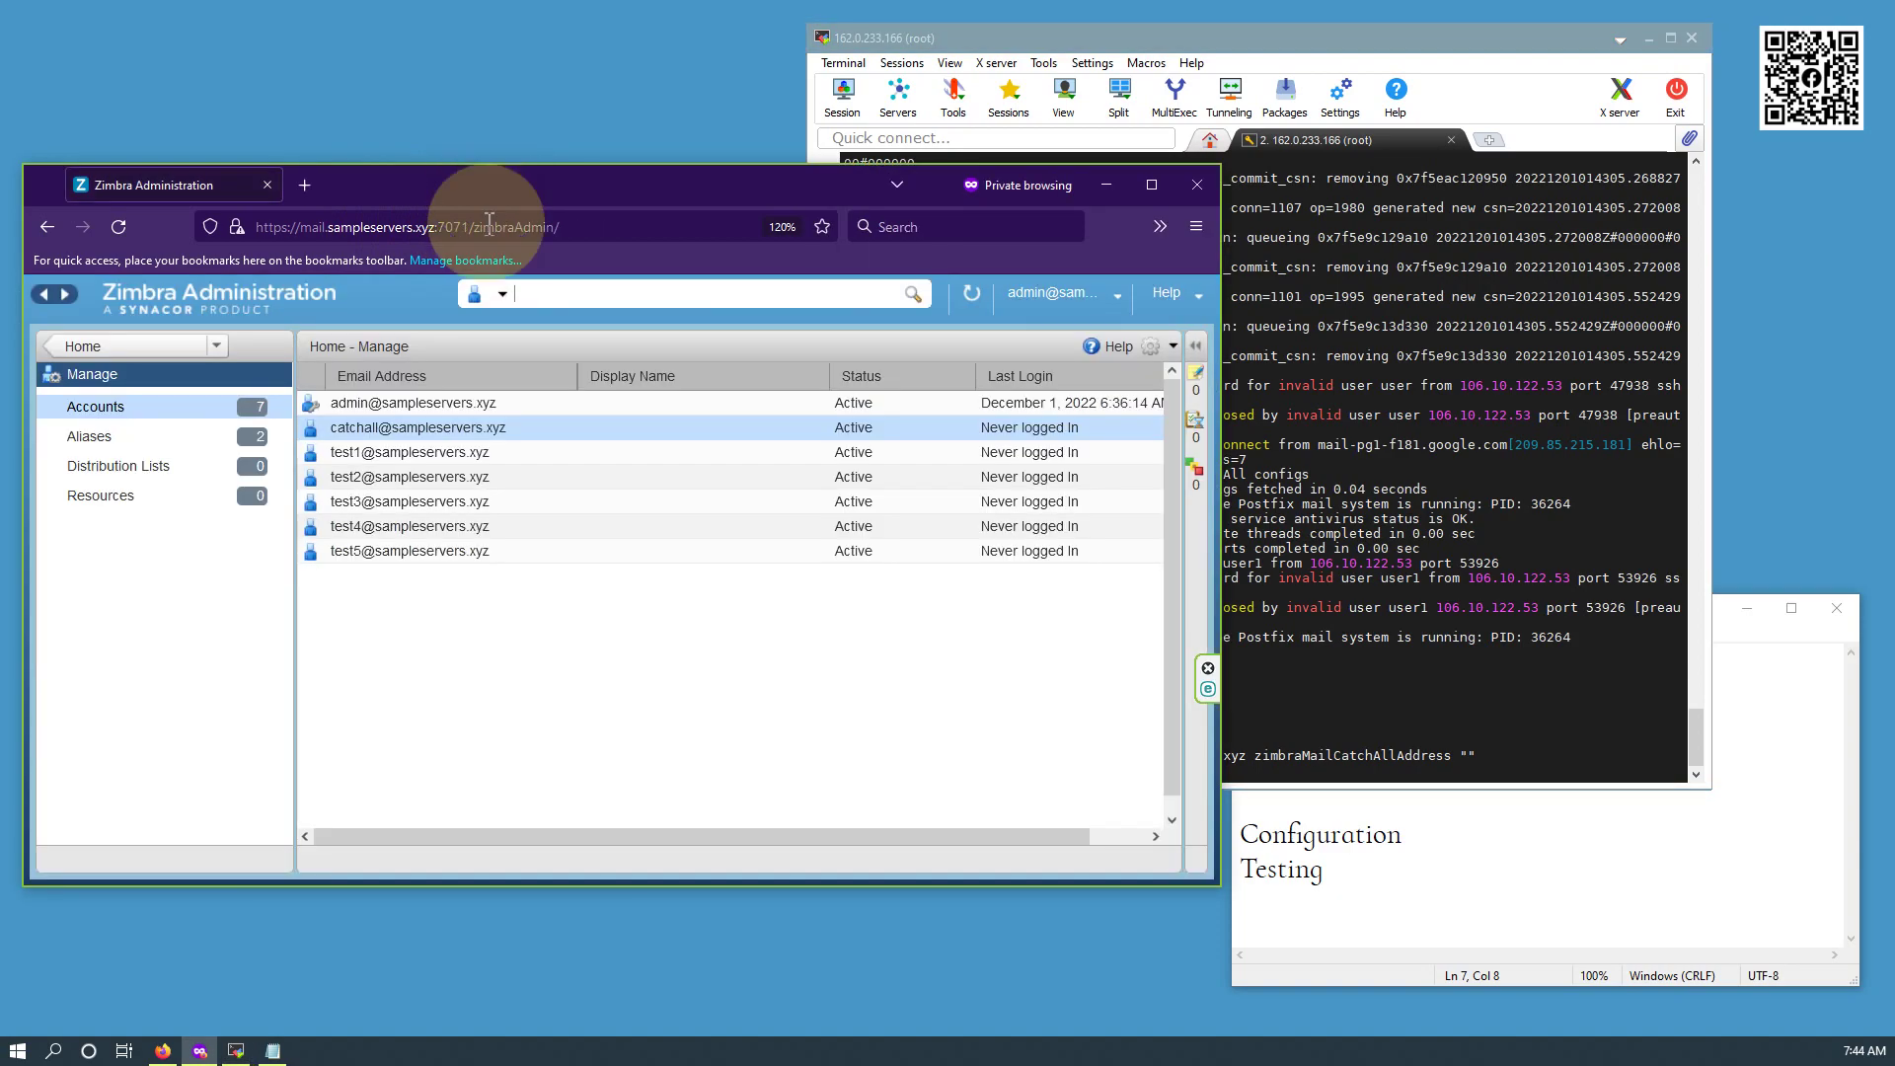
right_click(414, 551)
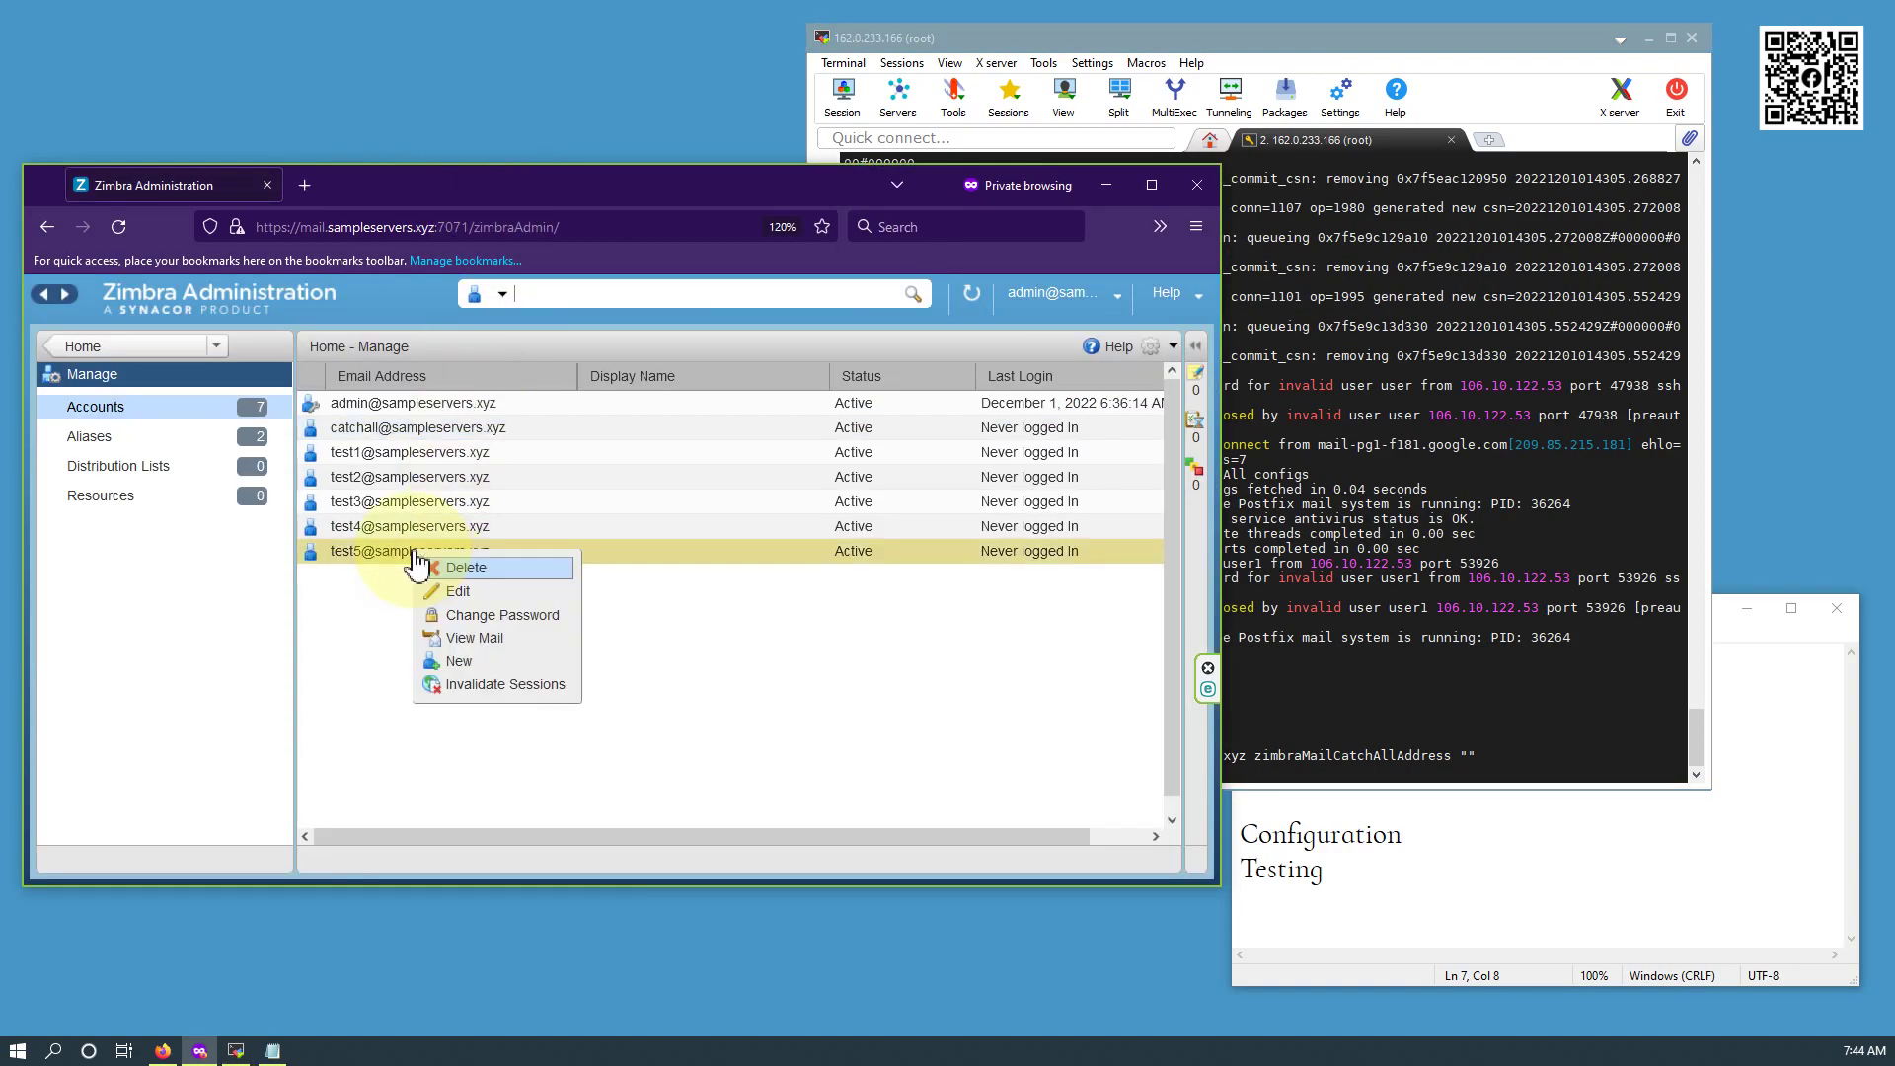
left_click(494, 638)
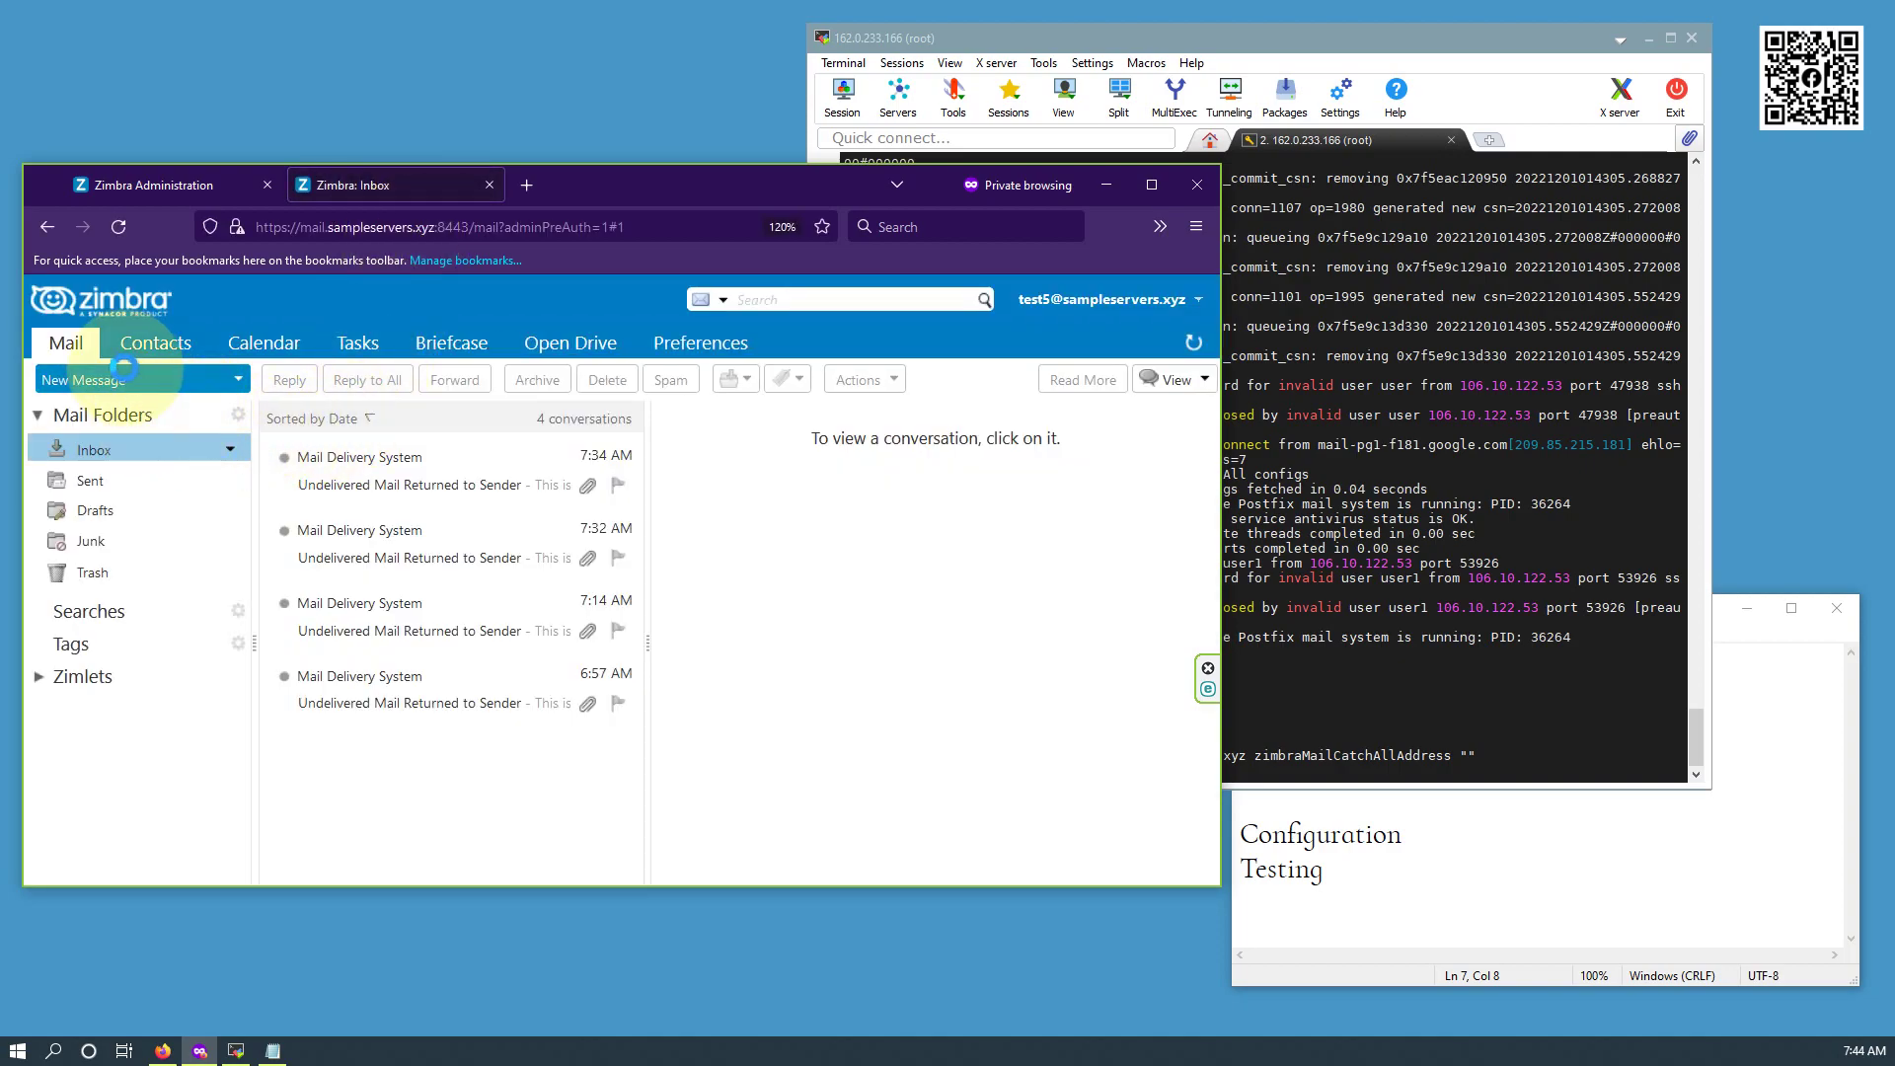
- Draft a new message to the nonexistent address TEST10 with subject and body 'tEST'
left_click(128, 385)
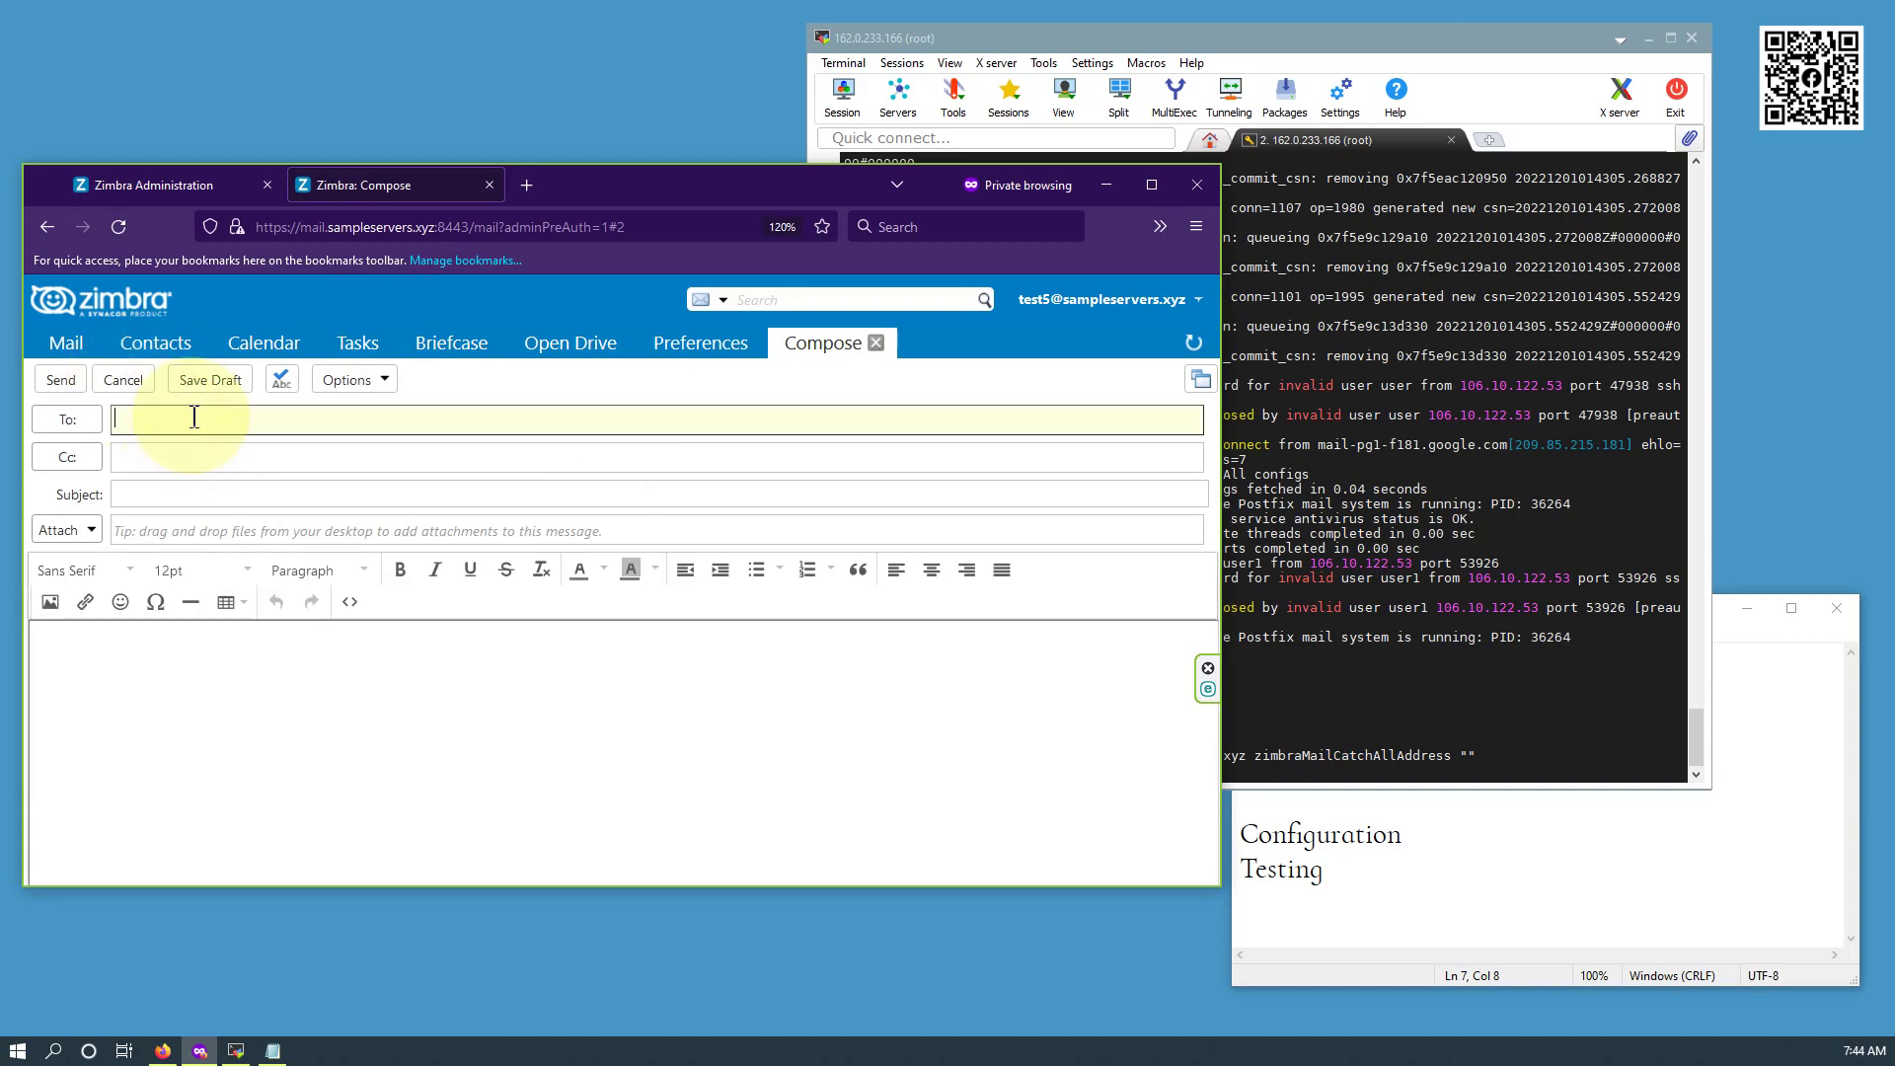
type("TEST10")
left_click(209, 454)
left_click(209, 495)
type("tEST")
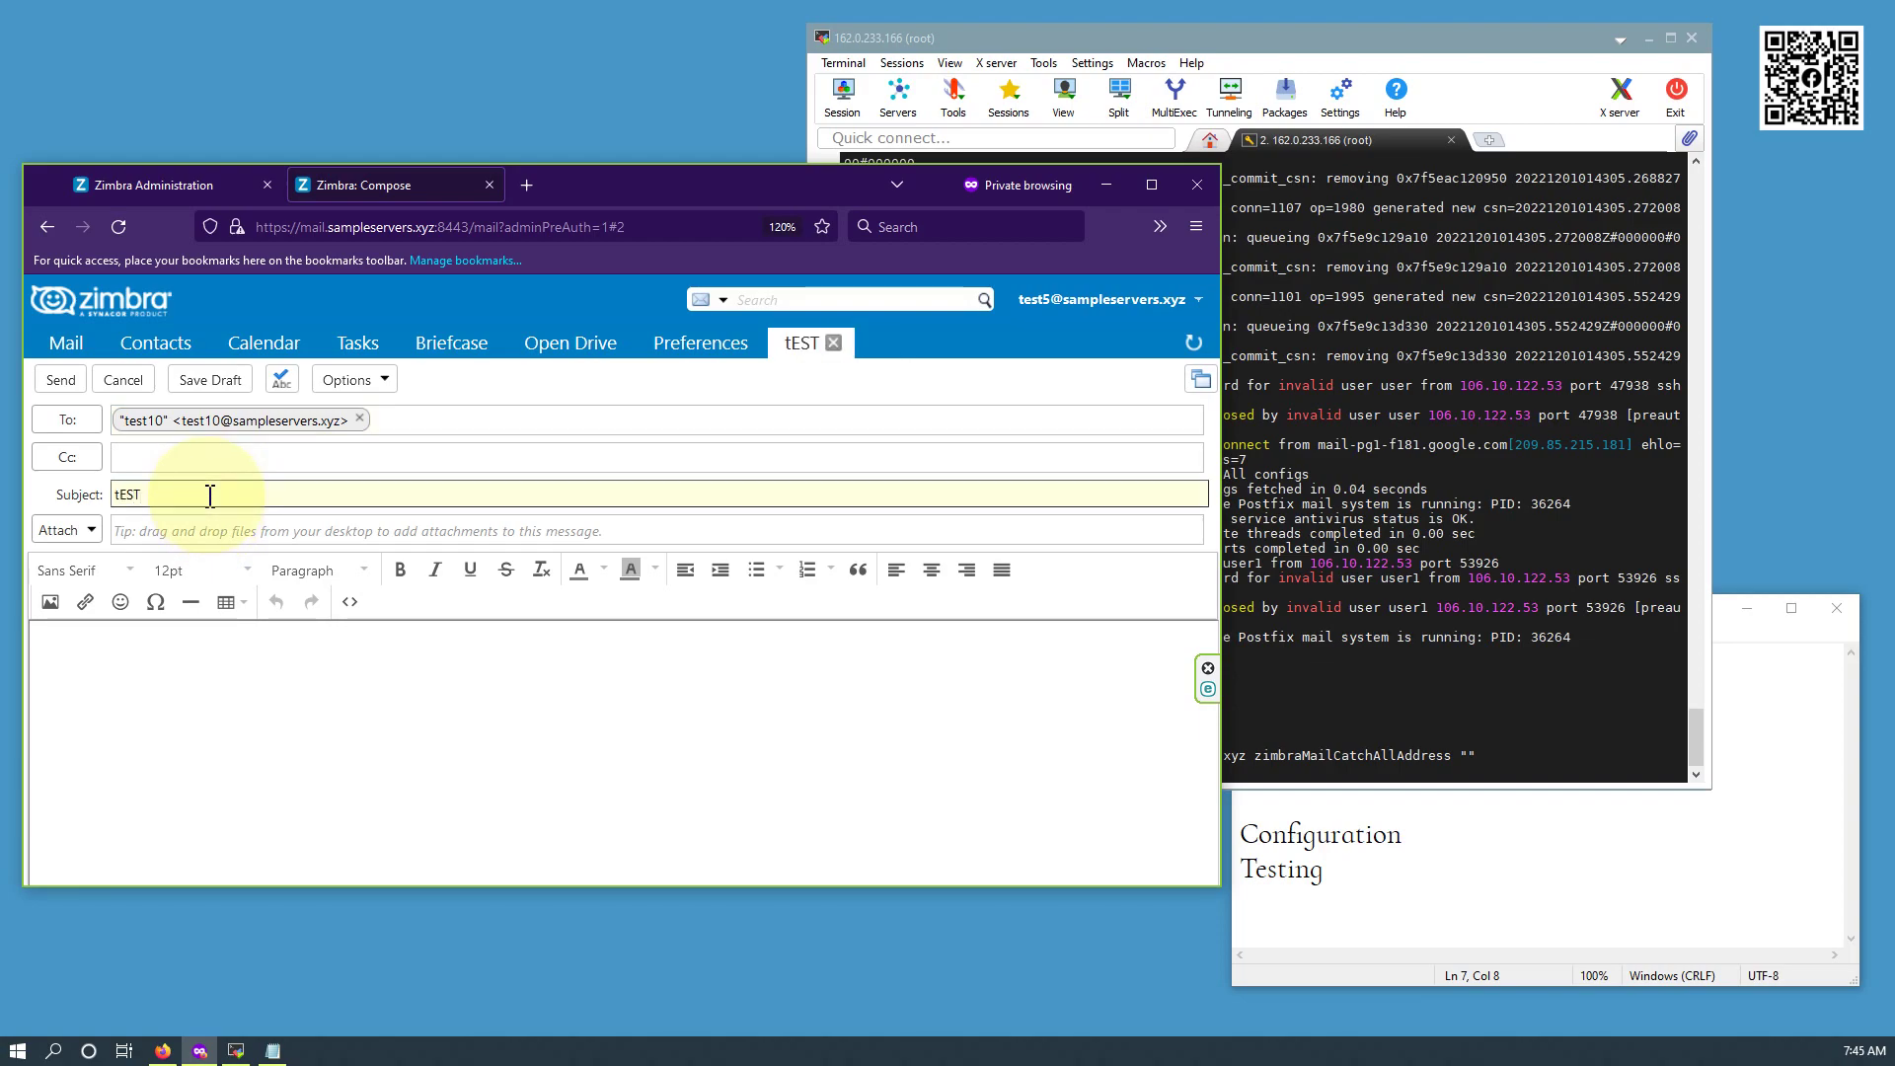
left_click(227, 746)
type("tEST")
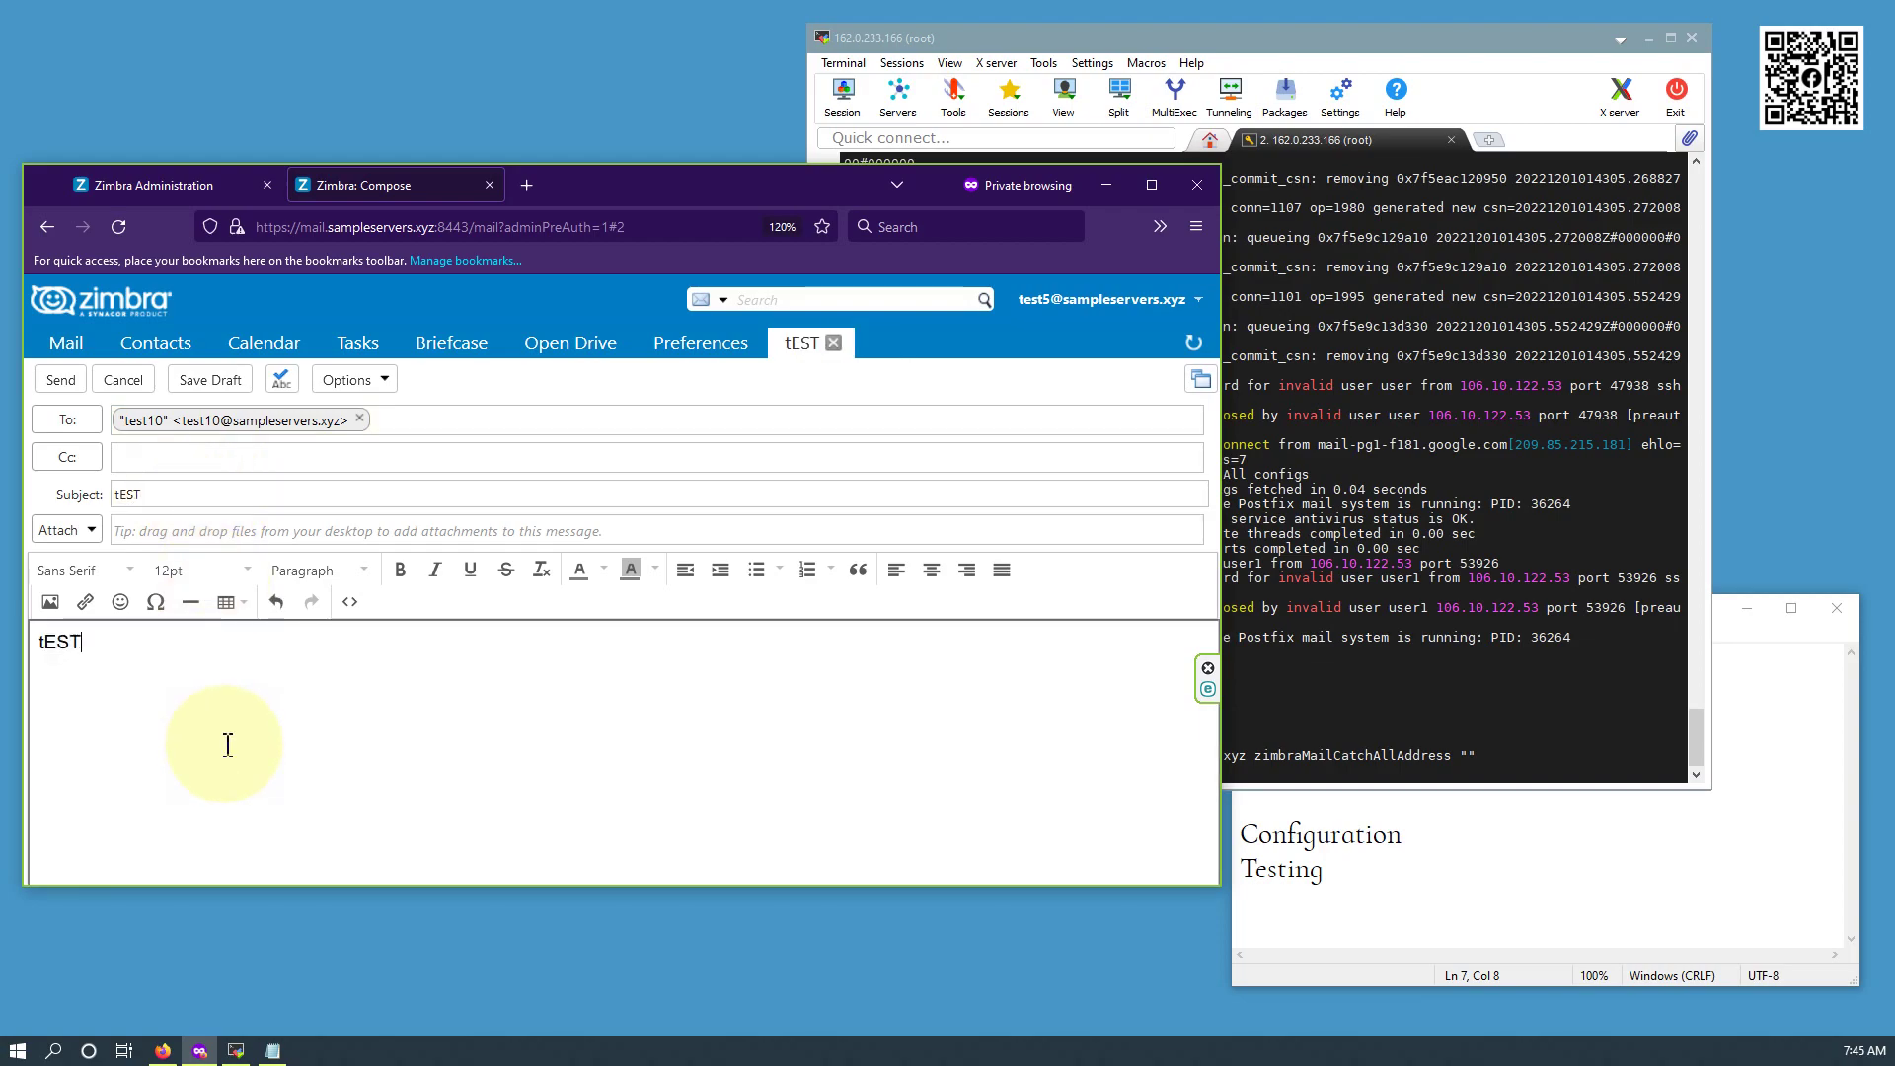
- Resume following /var/log/zimbra.log in the terminal with tail -f
left_click(1460, 658)
key("Up")
key("Up")
key("Return")
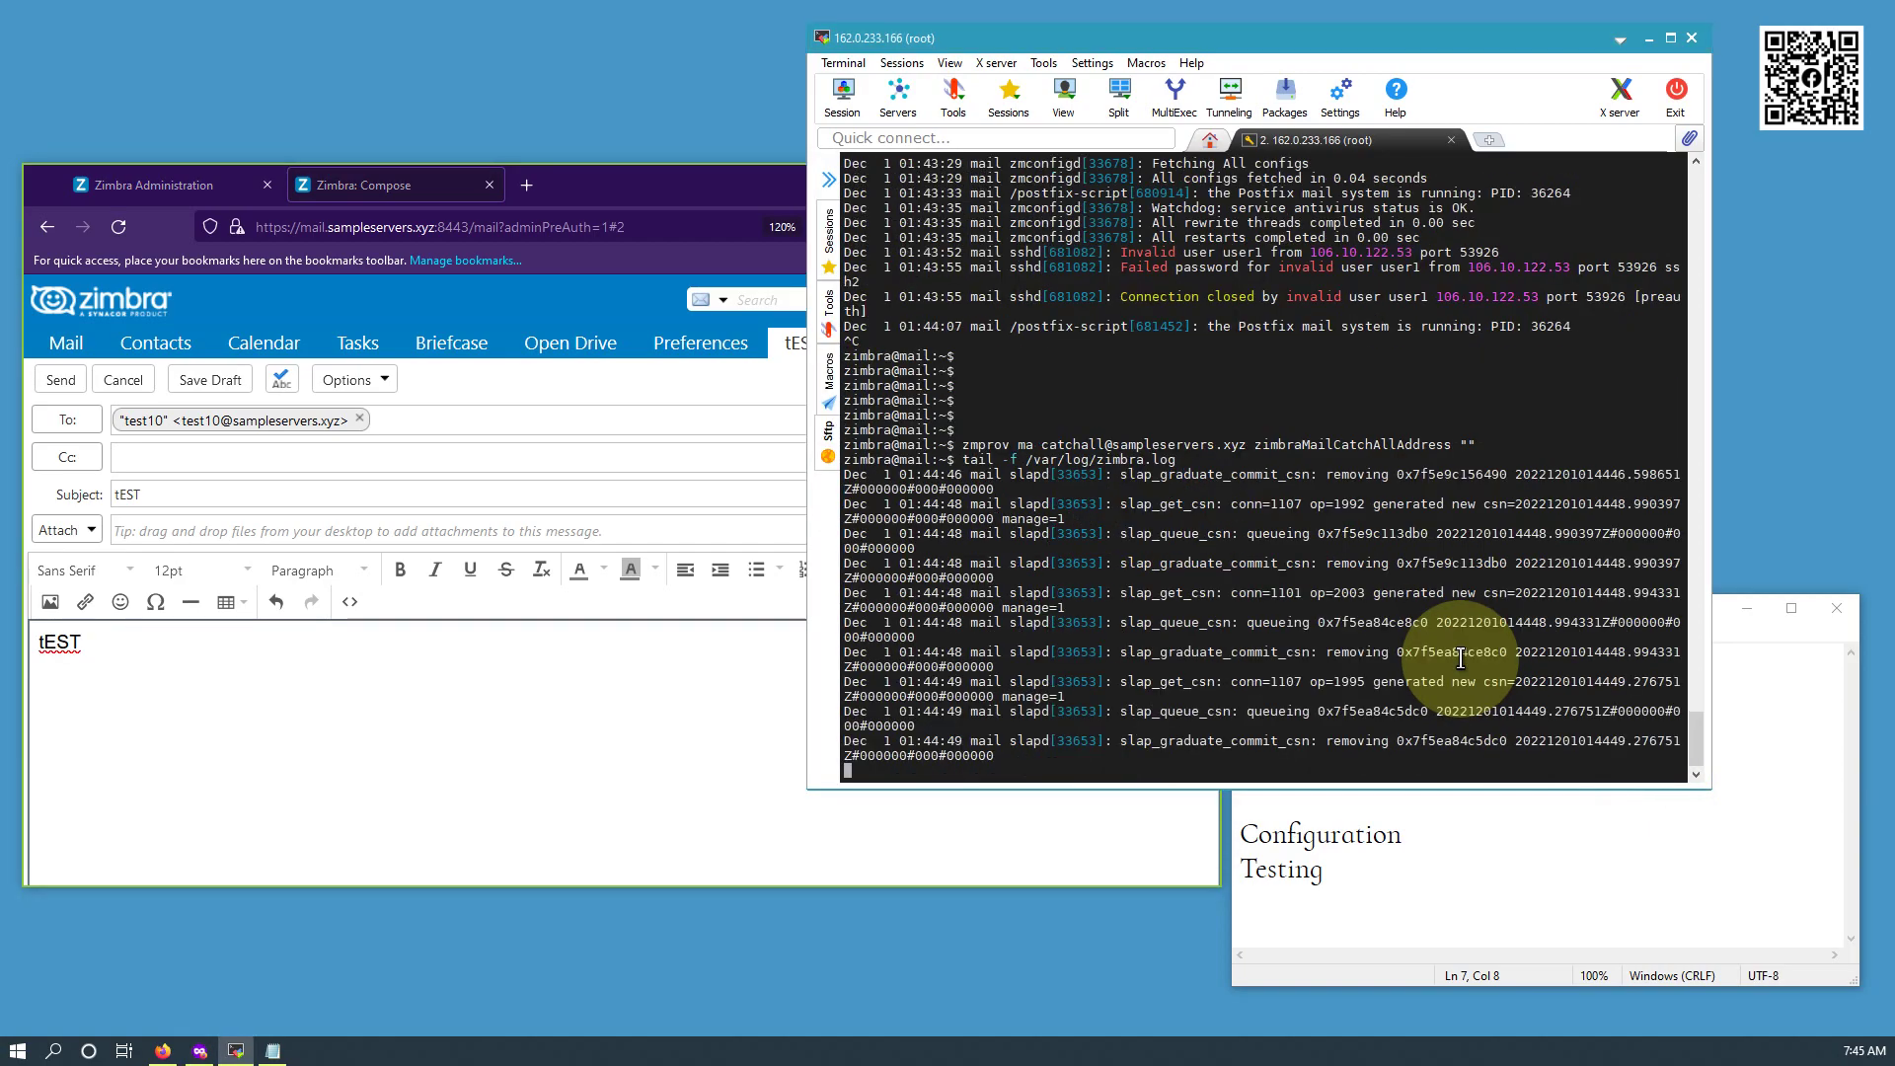
- Send the tEST message and highlight the sender non-delivery notification line in the log
left_click(60, 380)
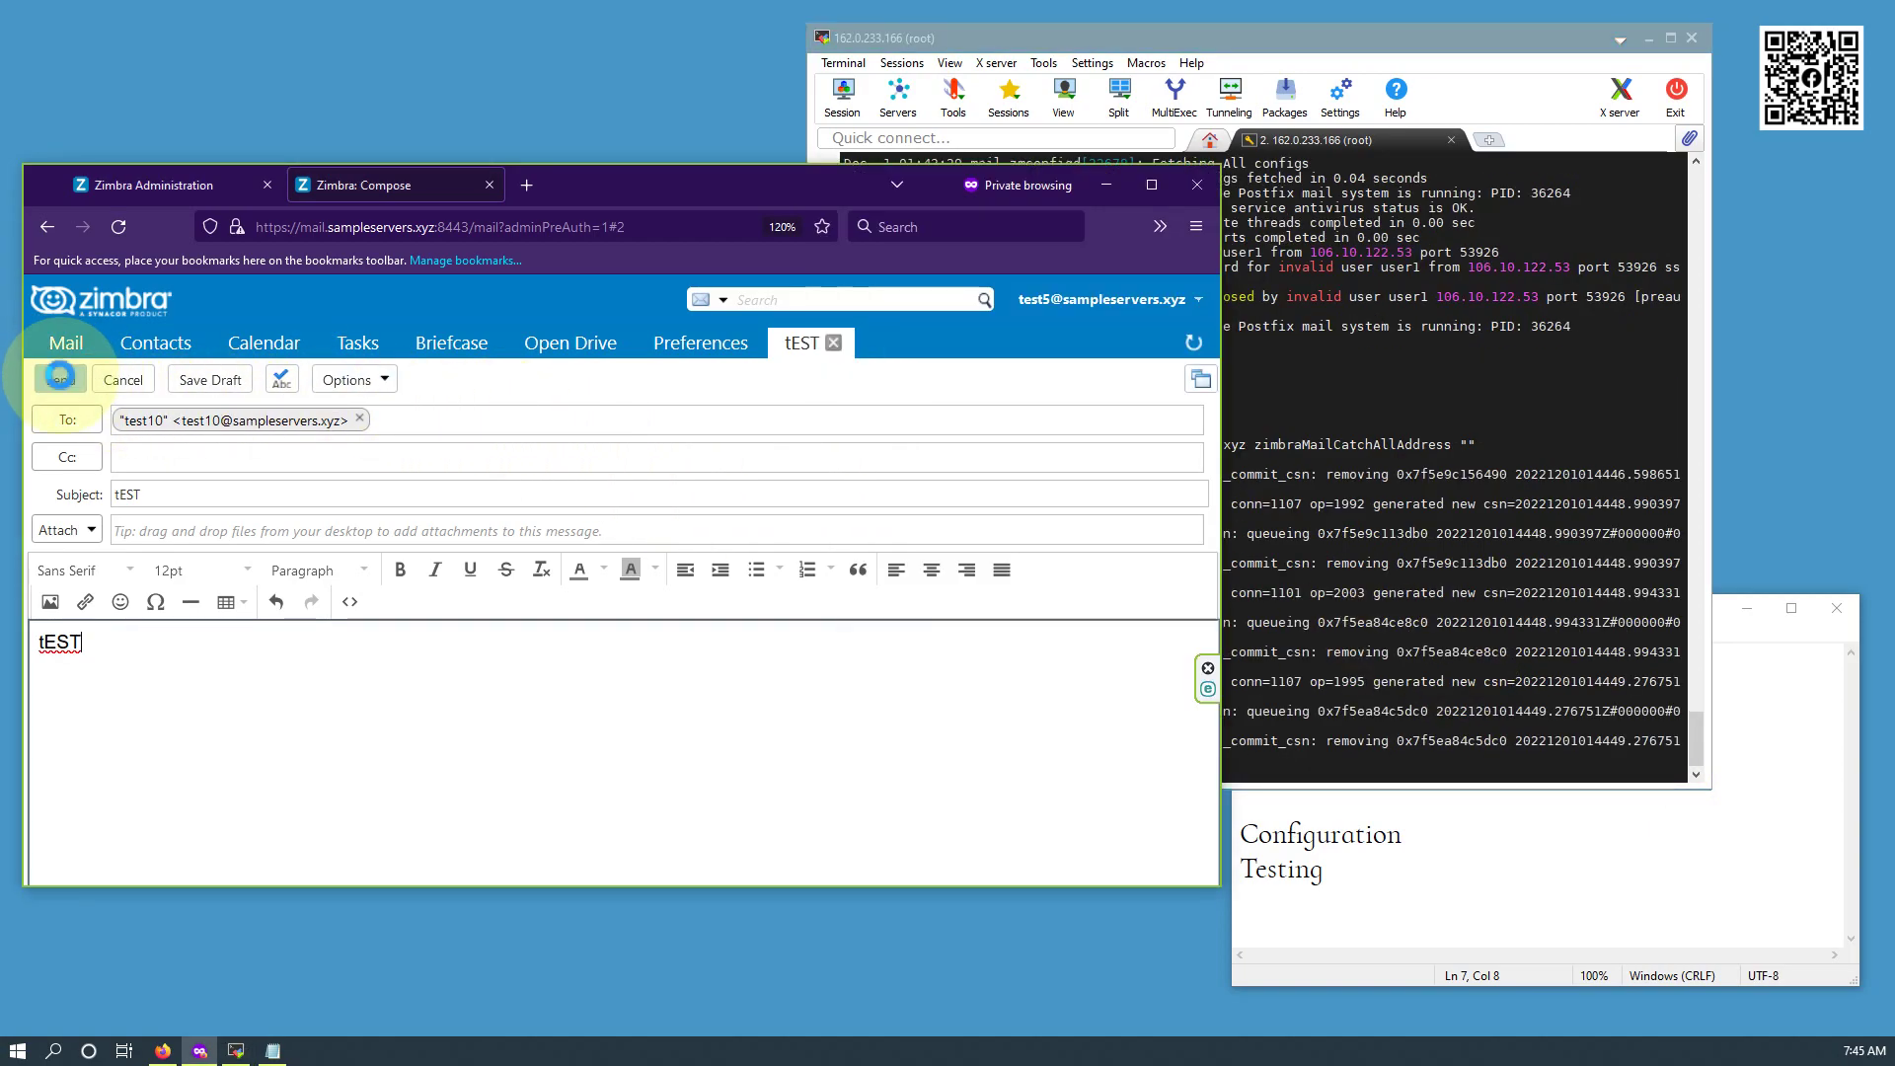
left_click(1515, 648)
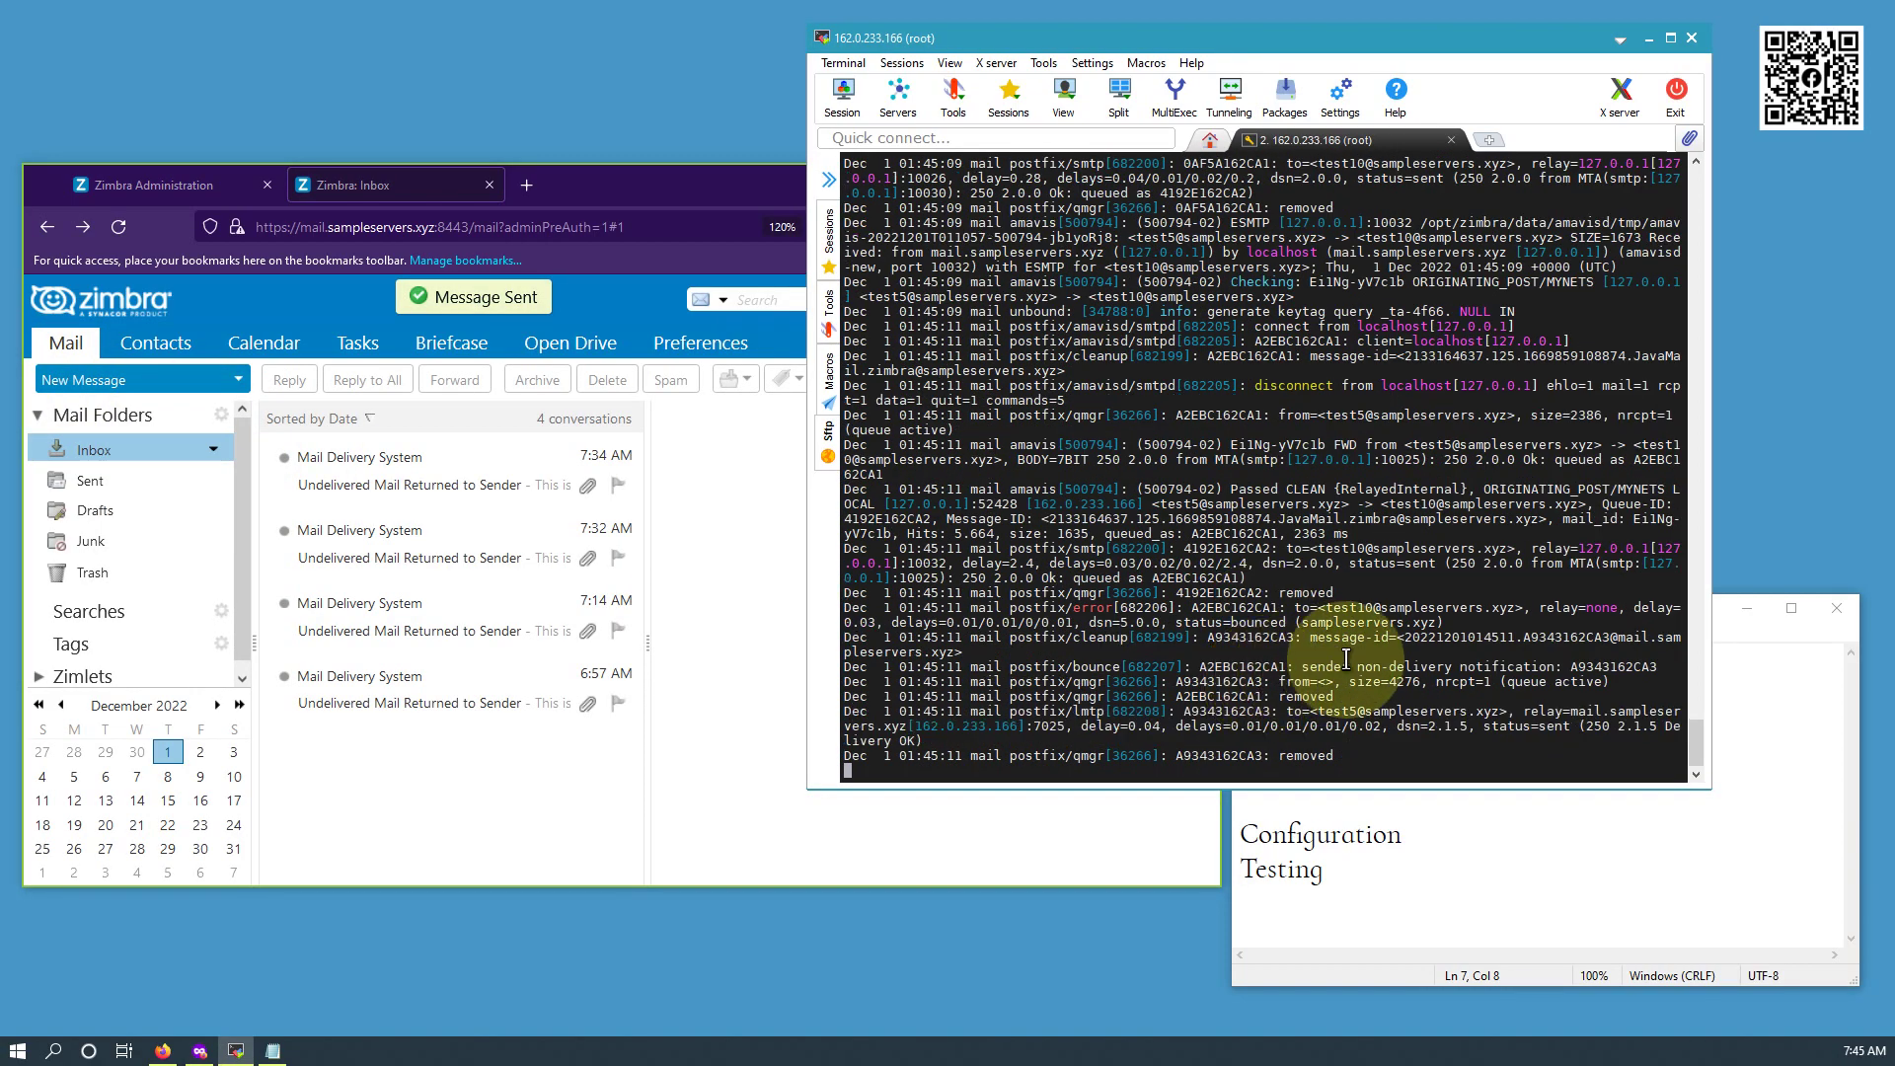
left_click_drag(1305, 669, 1602, 657)
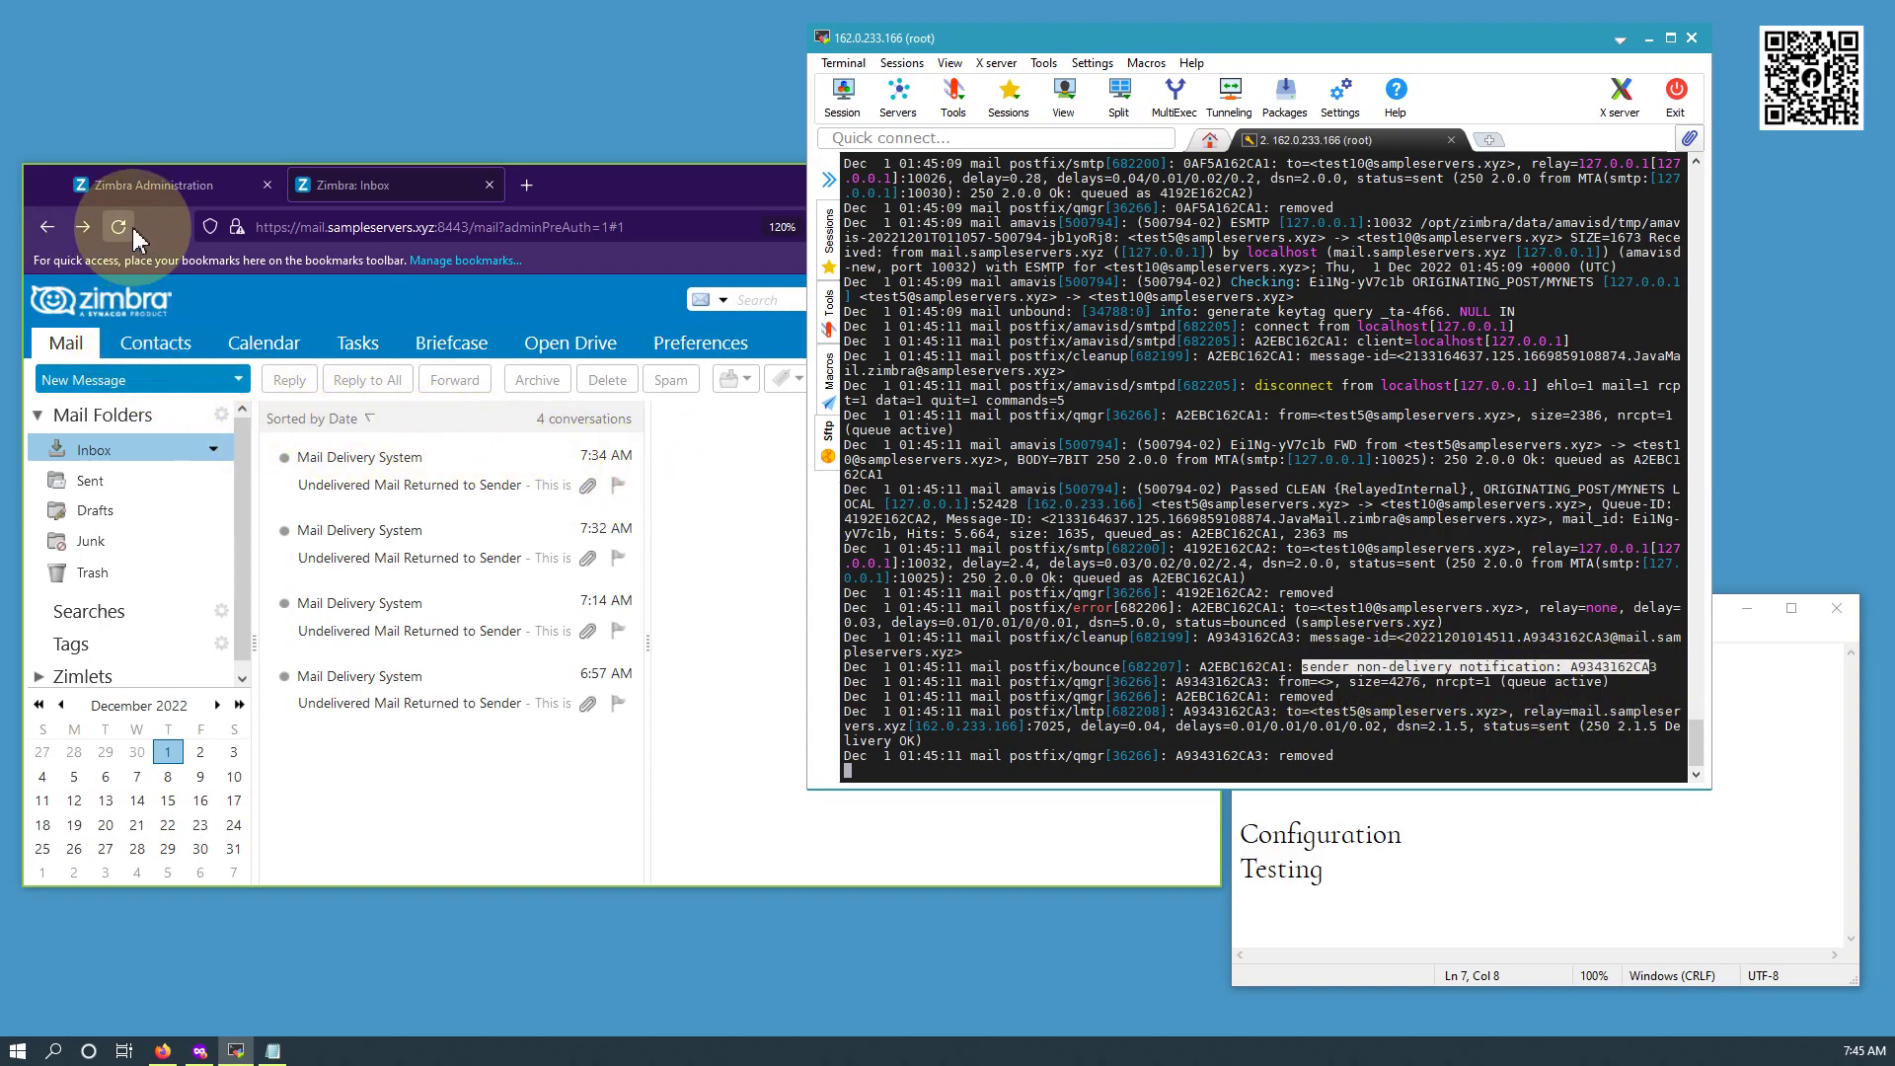
- Reload the mailbox and open the 7:45 AM Undelivered Mail Returned to Sender message
left_click(119, 227)
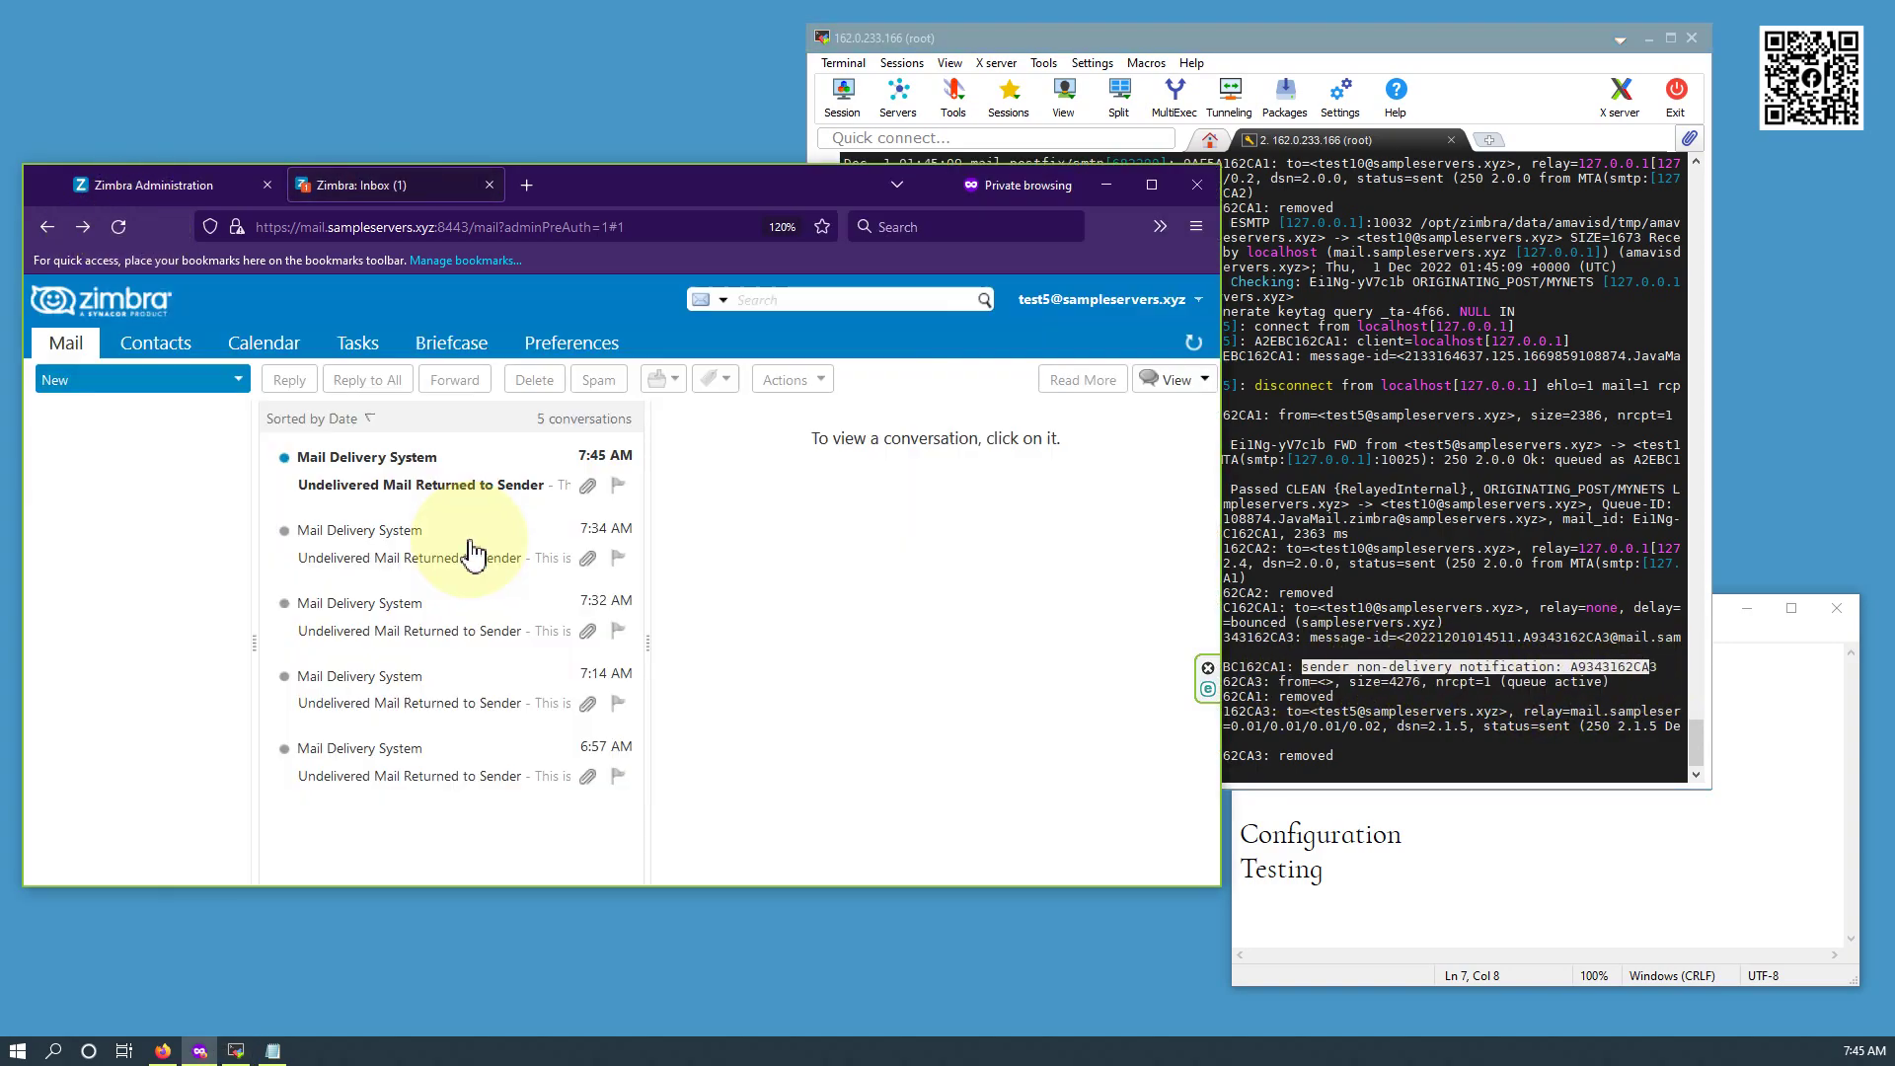
left_click(430, 481)
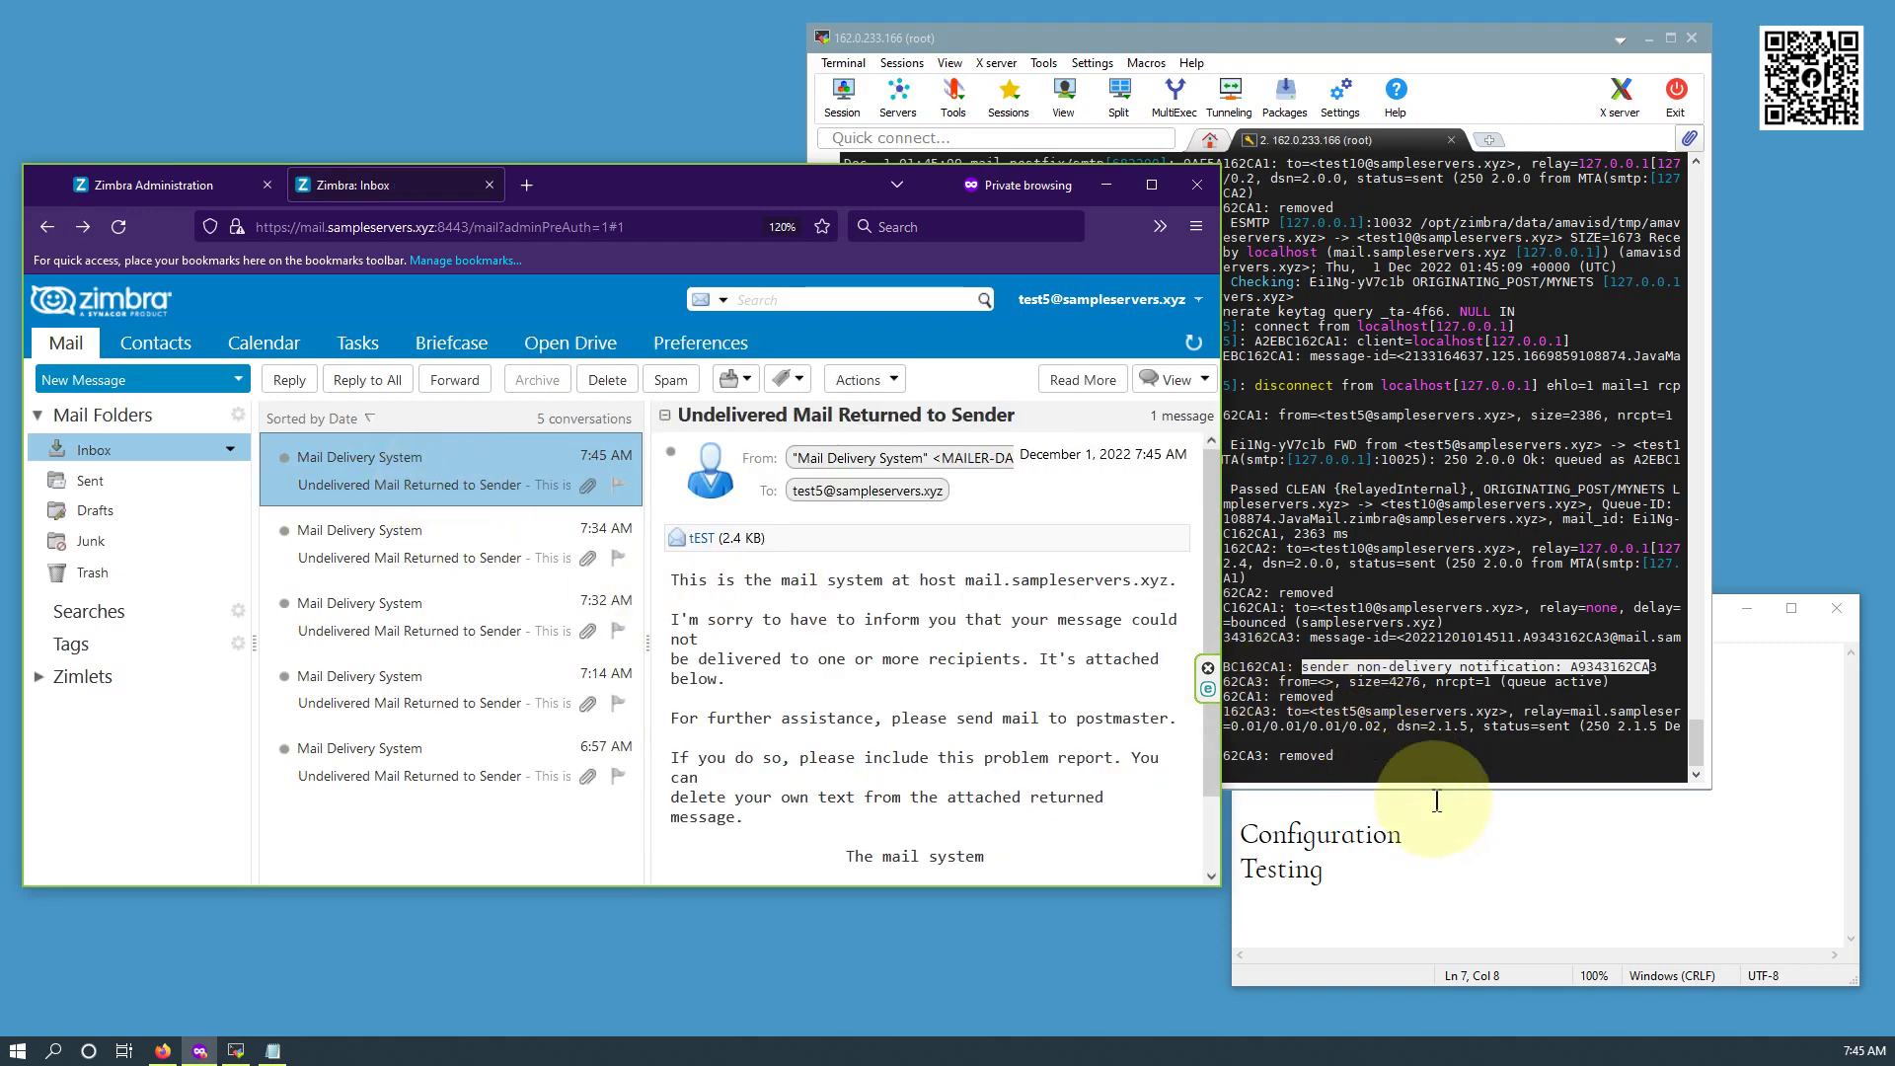
left_click(1483, 866)
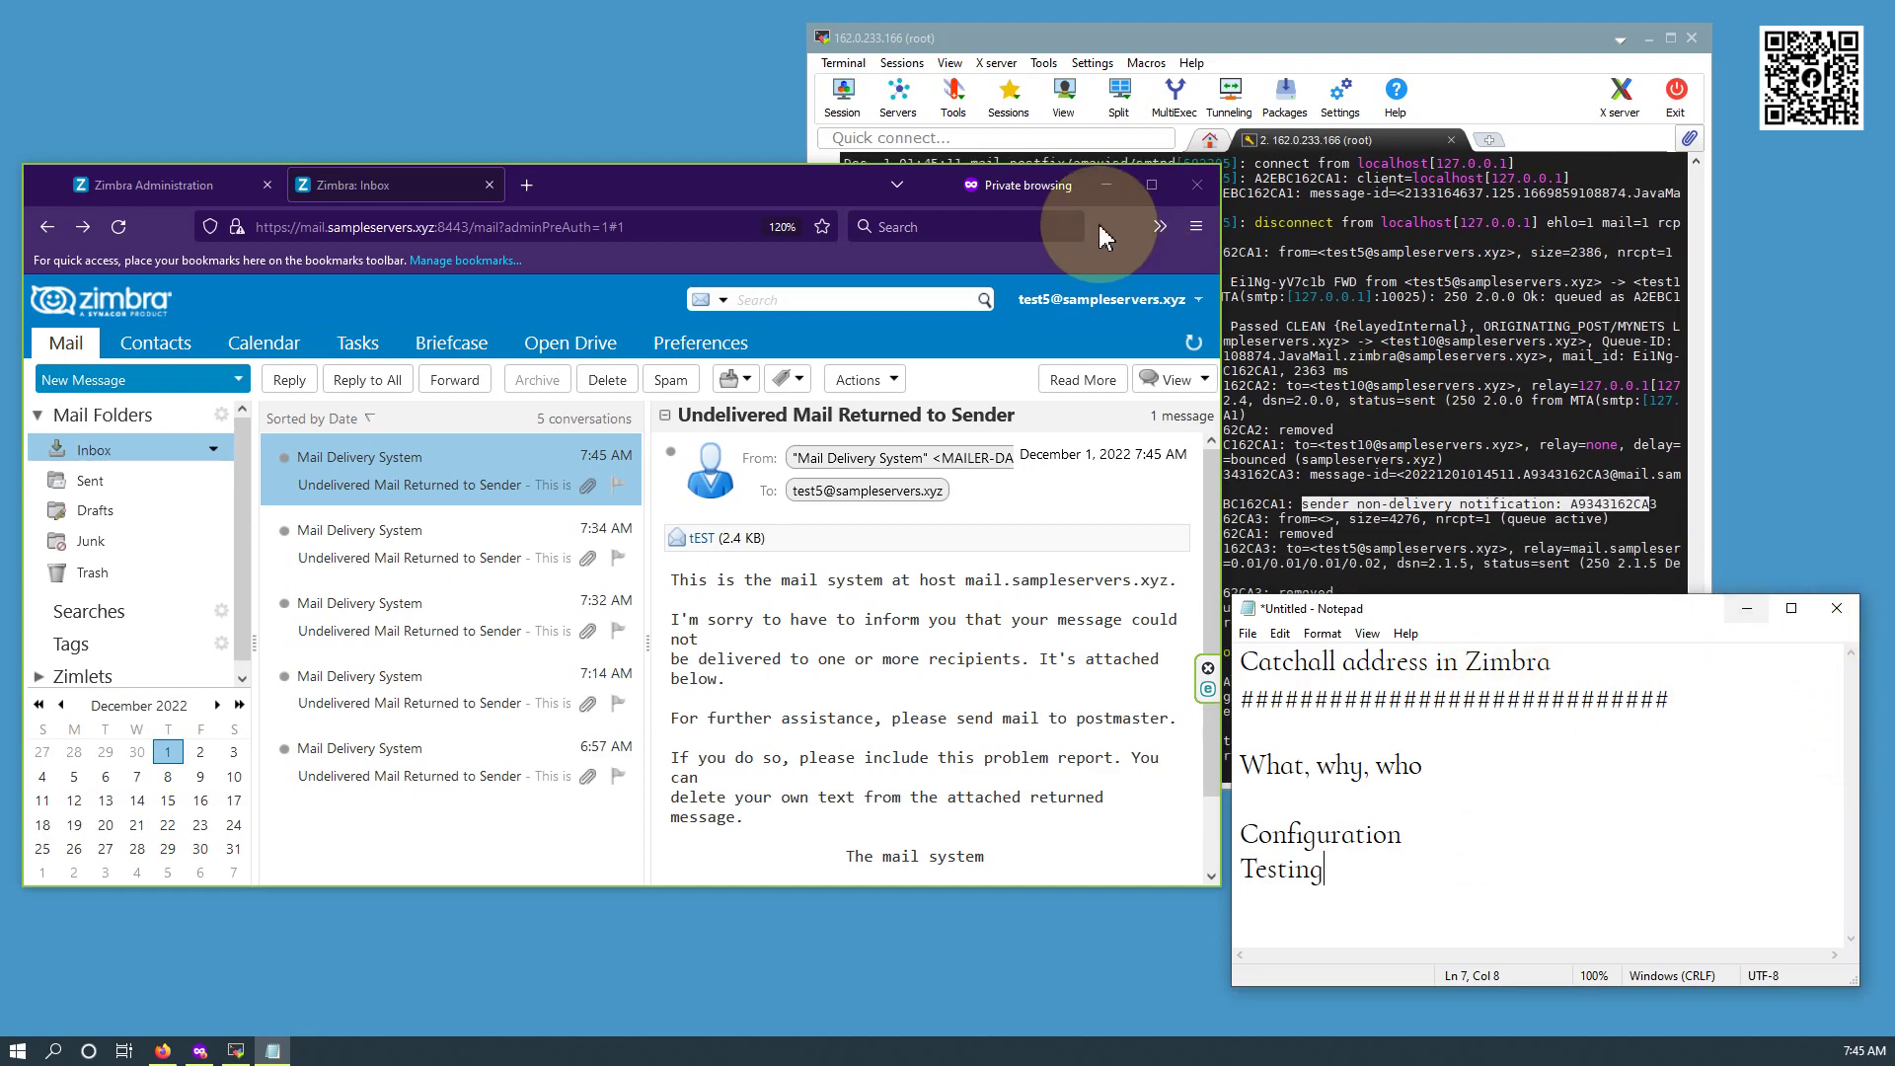
- Minimize Firefox, MobaXterm and Notepad so only the desktop wallpaper remains
left_click(1106, 186)
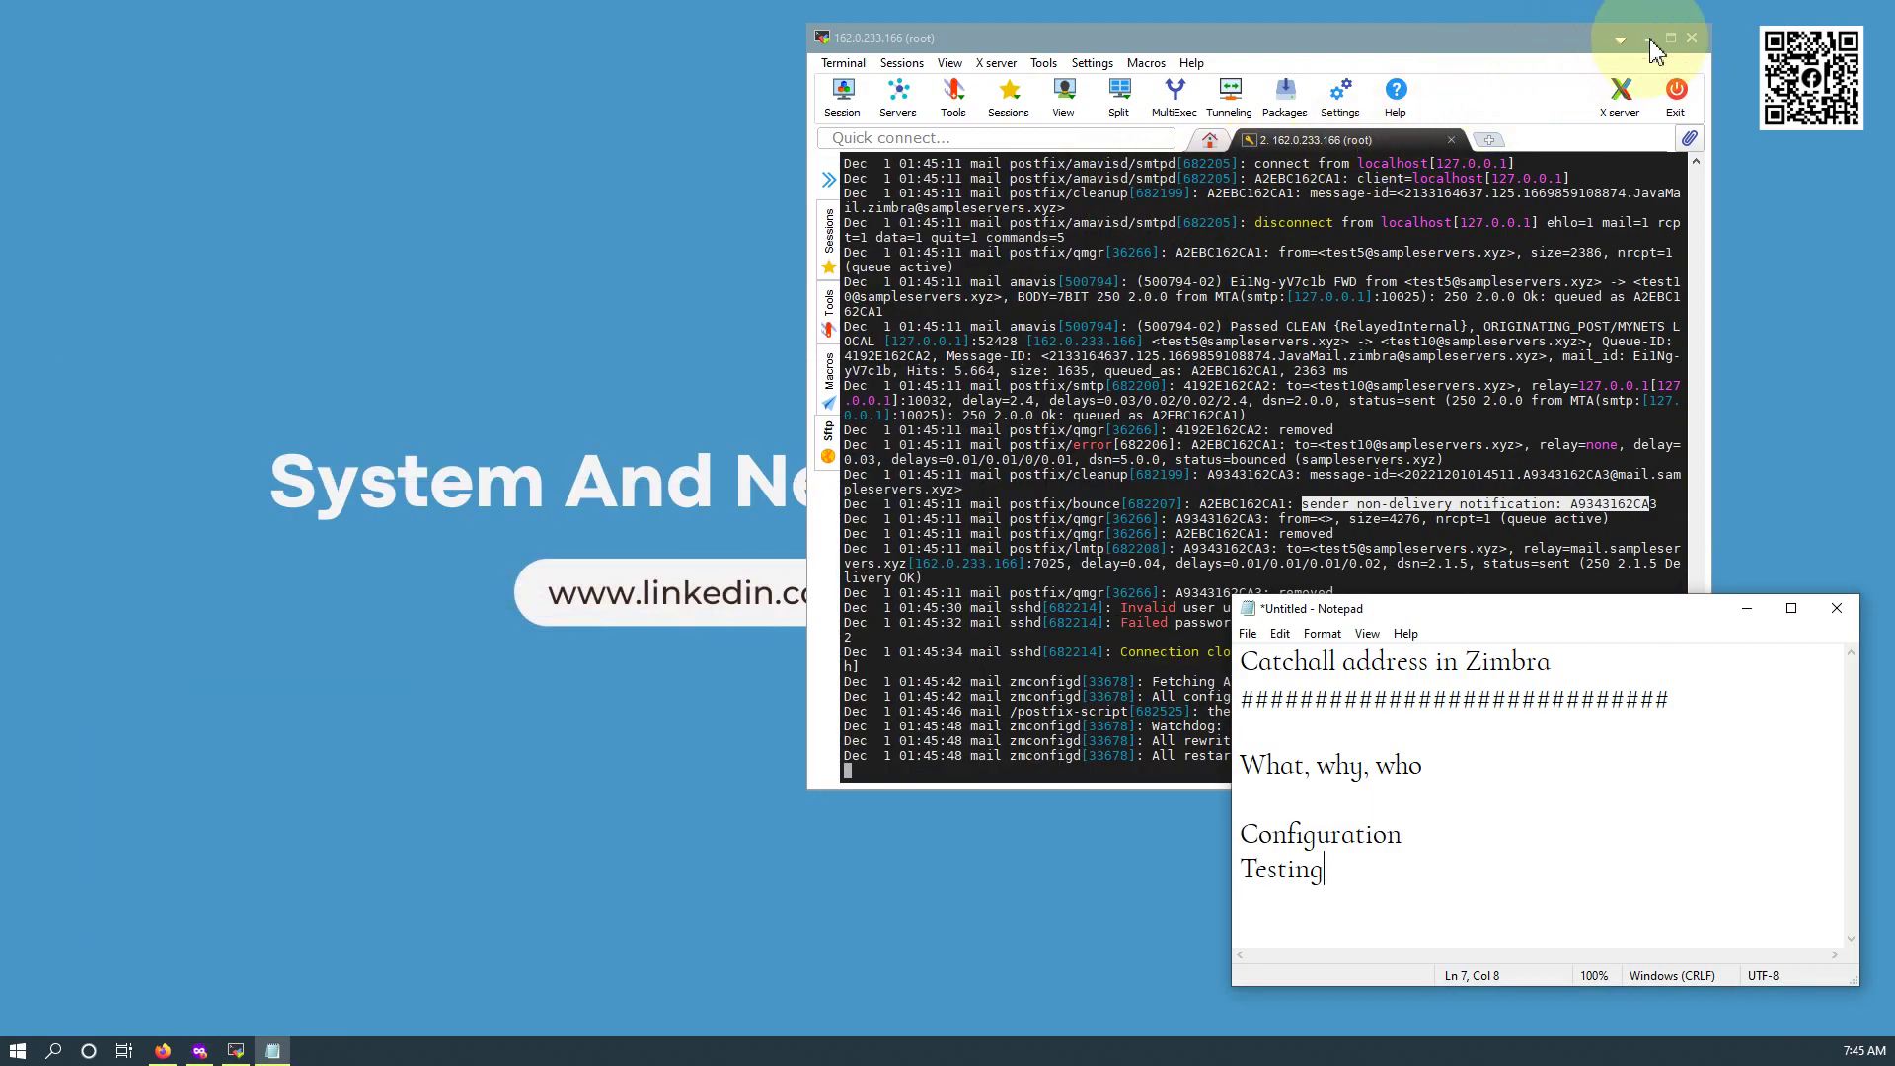
left_click(1649, 38)
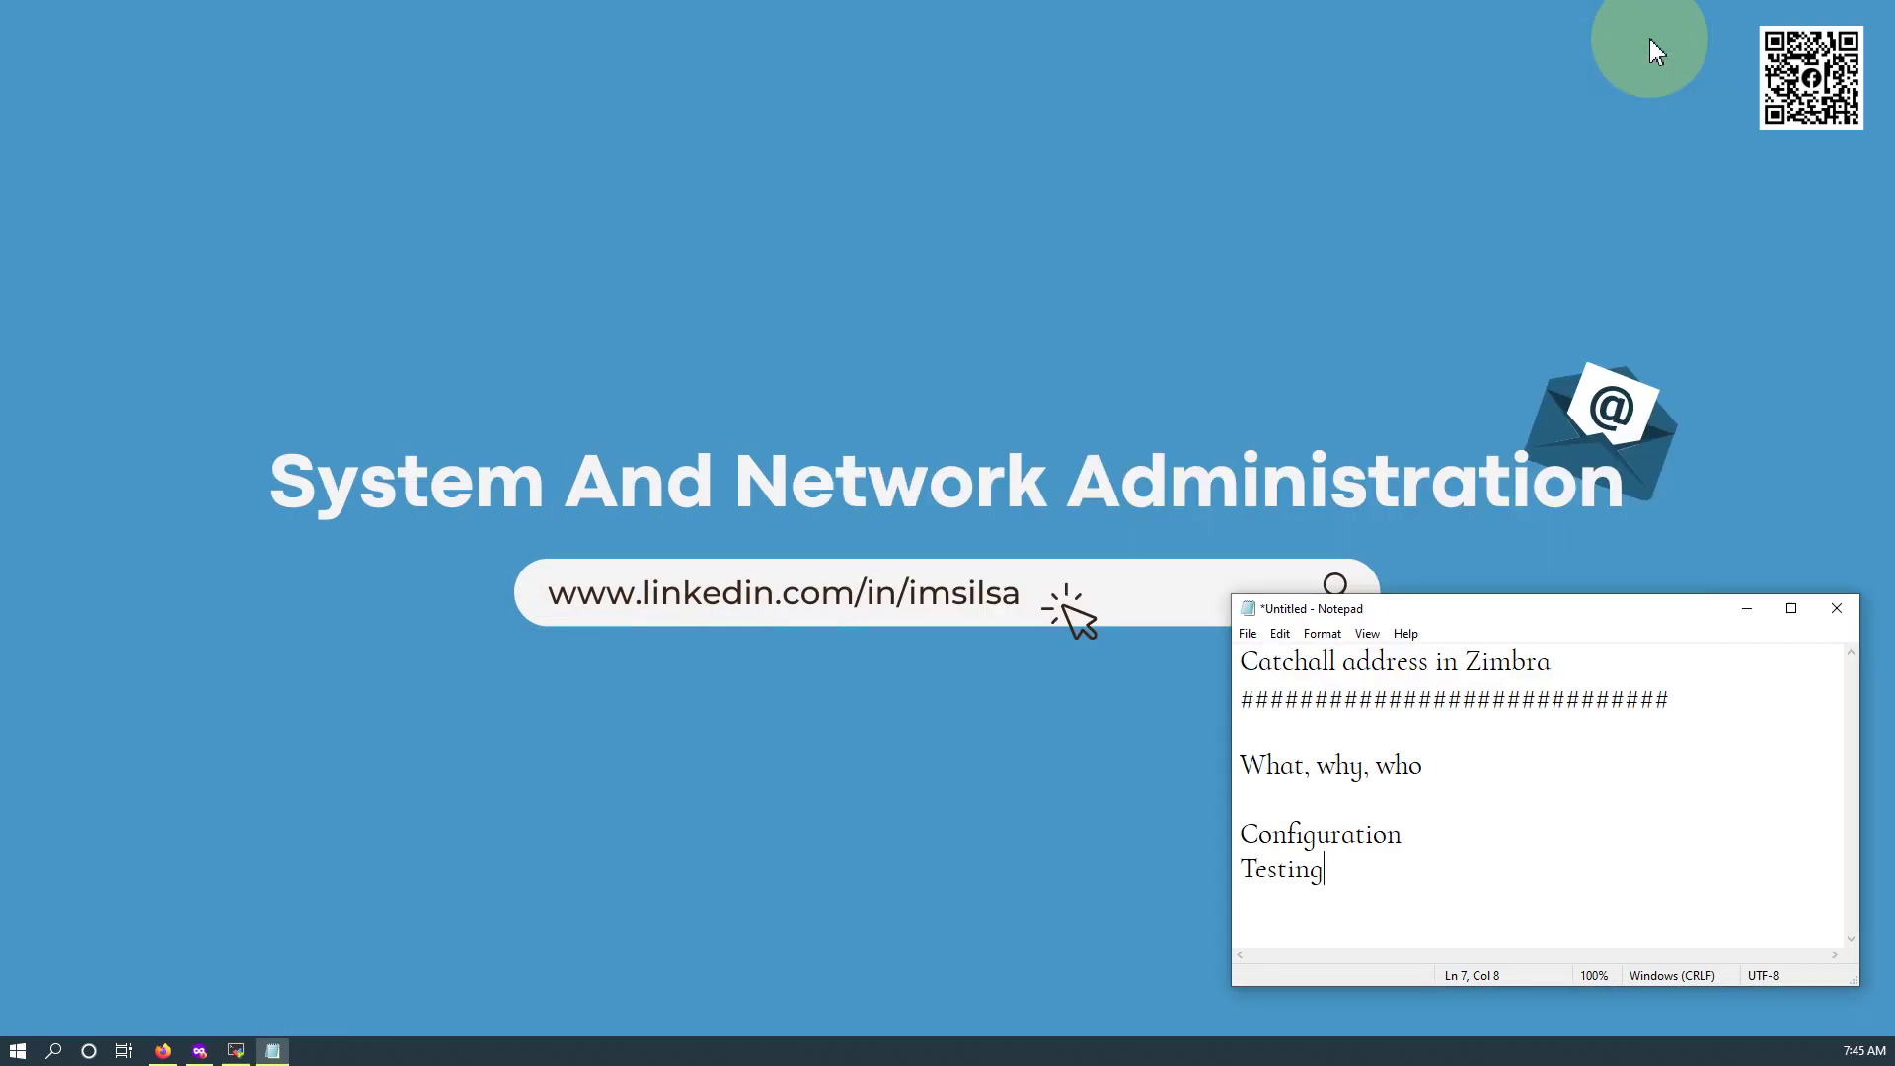
left_click(1744, 614)
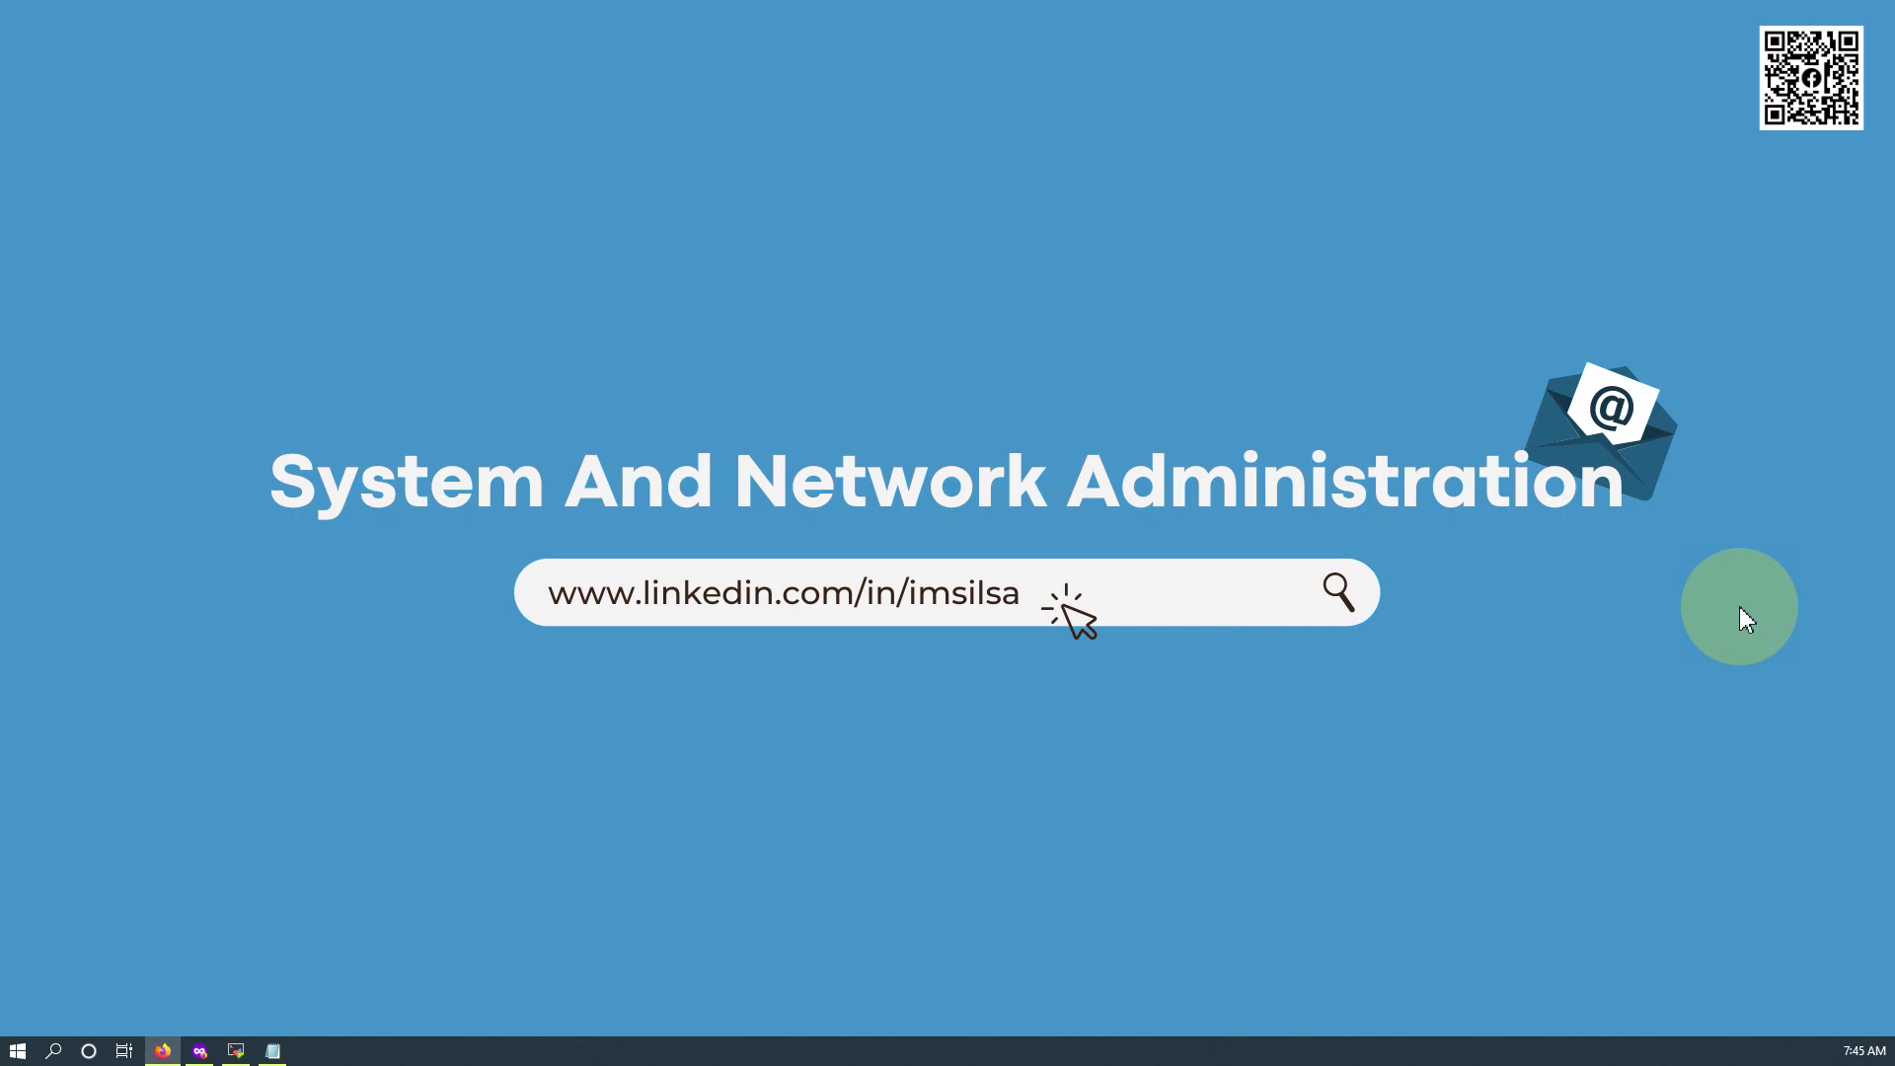